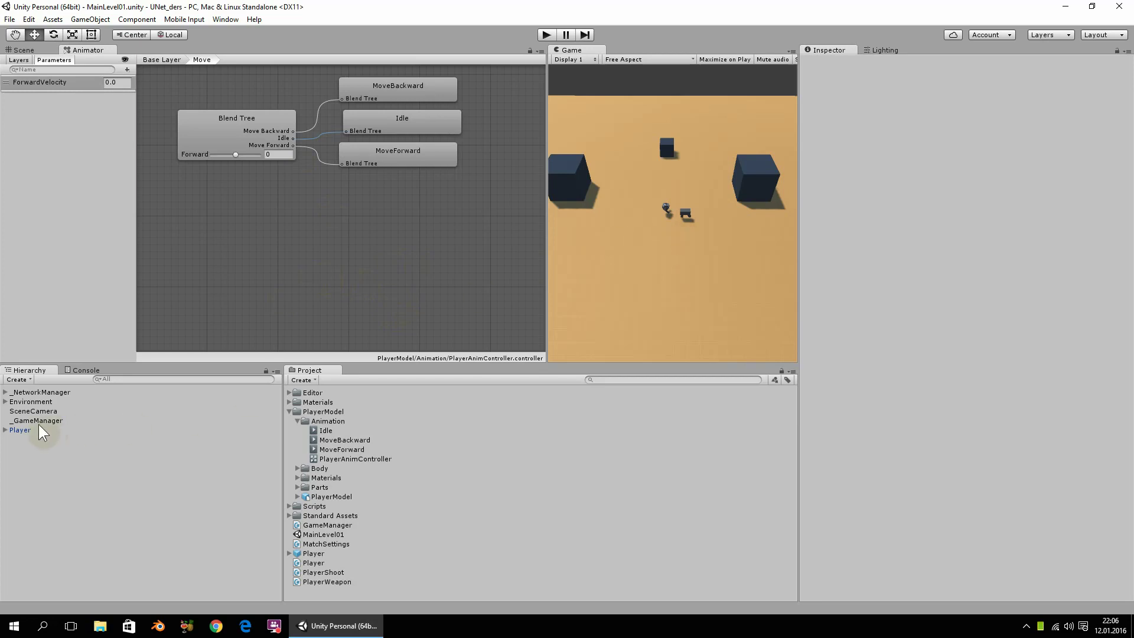
Step: Select the Player object in the Hierarchy so its components show beside the Move blend tree
left_click(20, 430)
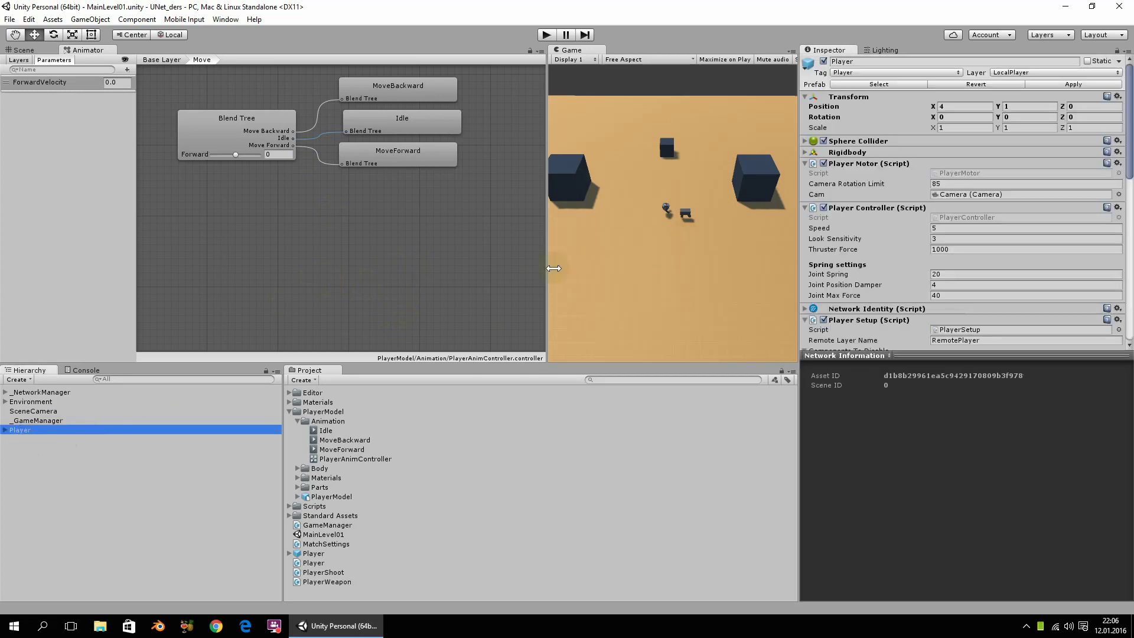
left_click(24, 50)
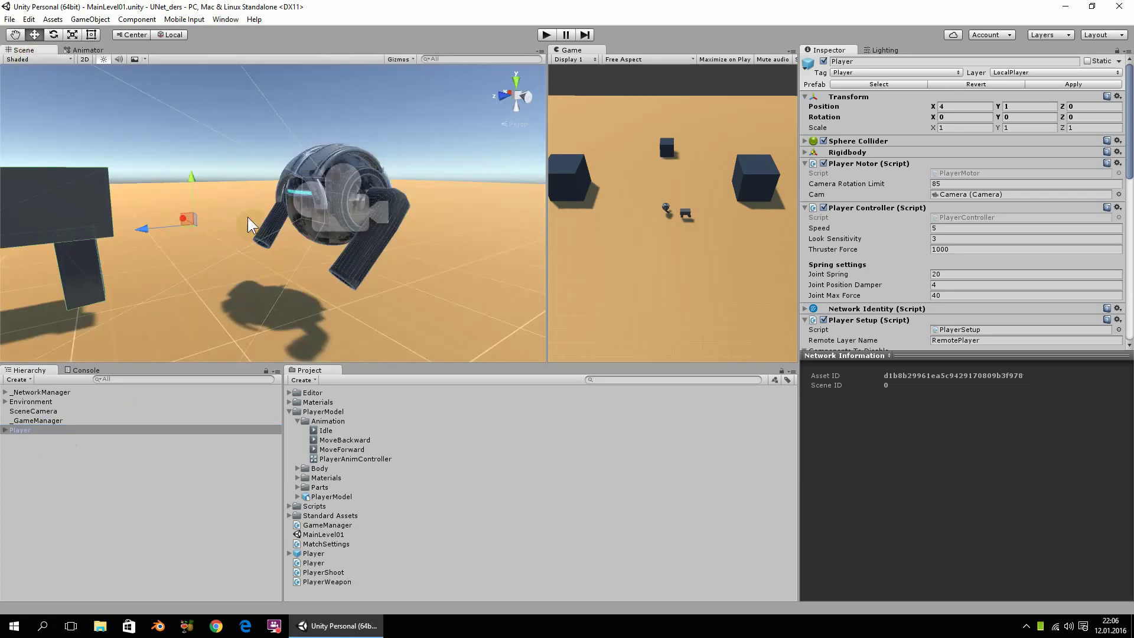
scroll(347, 233, "up", 3)
middle_click_drag(314, 235, 268, 236)
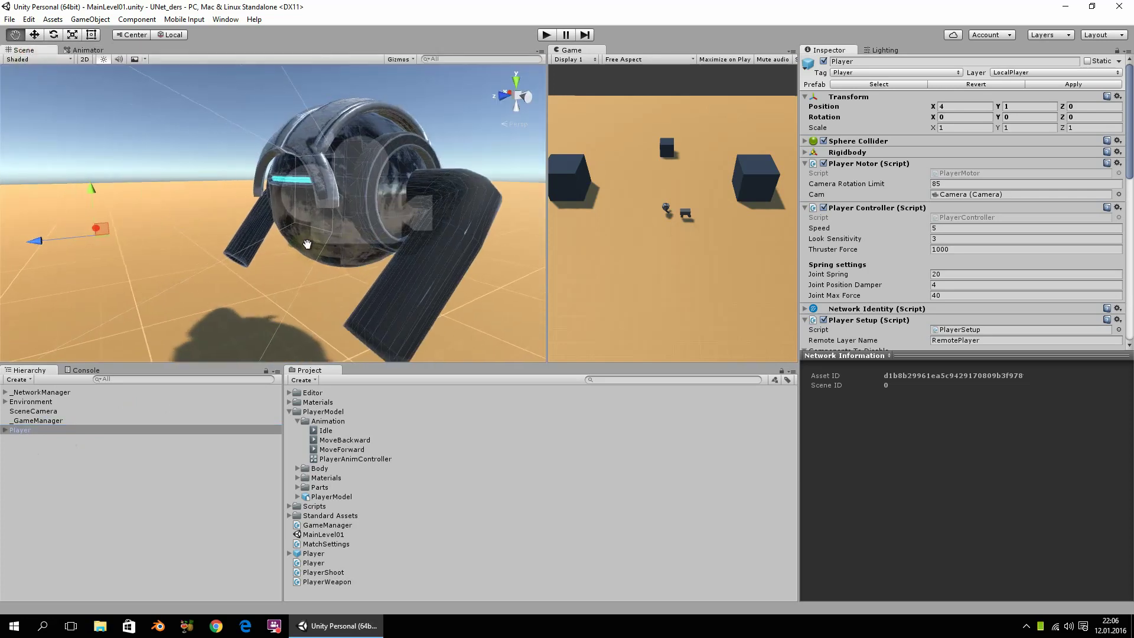
mouse_move(269, 236)
left_mouse_down("alt")
mouse_move(44, 244)
mouse_move(277, 241)
left_mouse_up("alt")
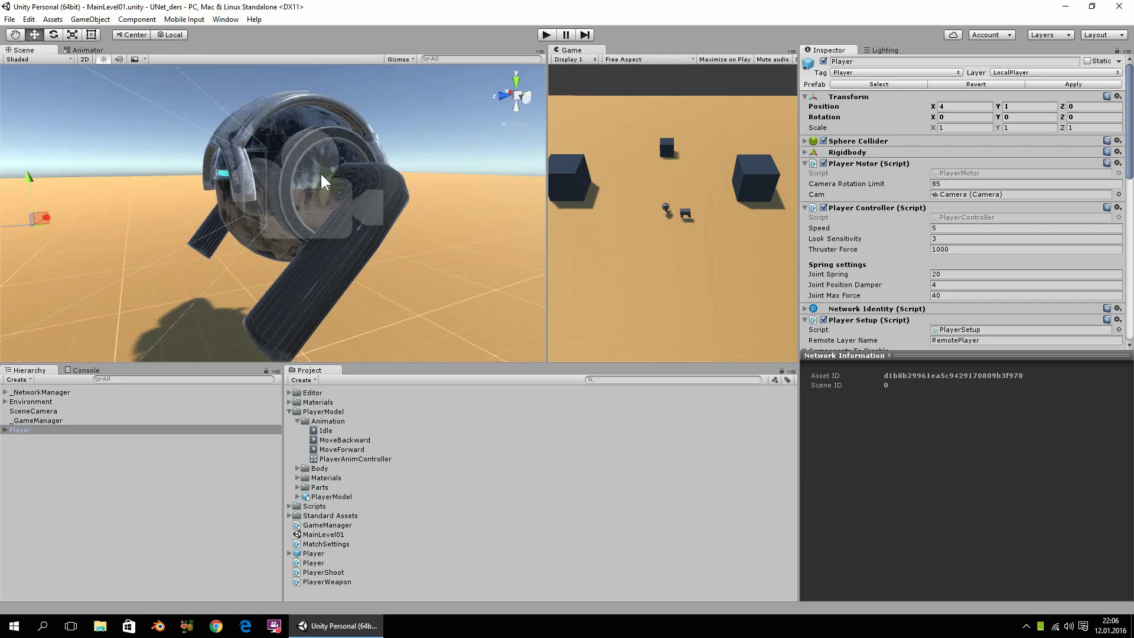
scroll(405, 256, "down", 3)
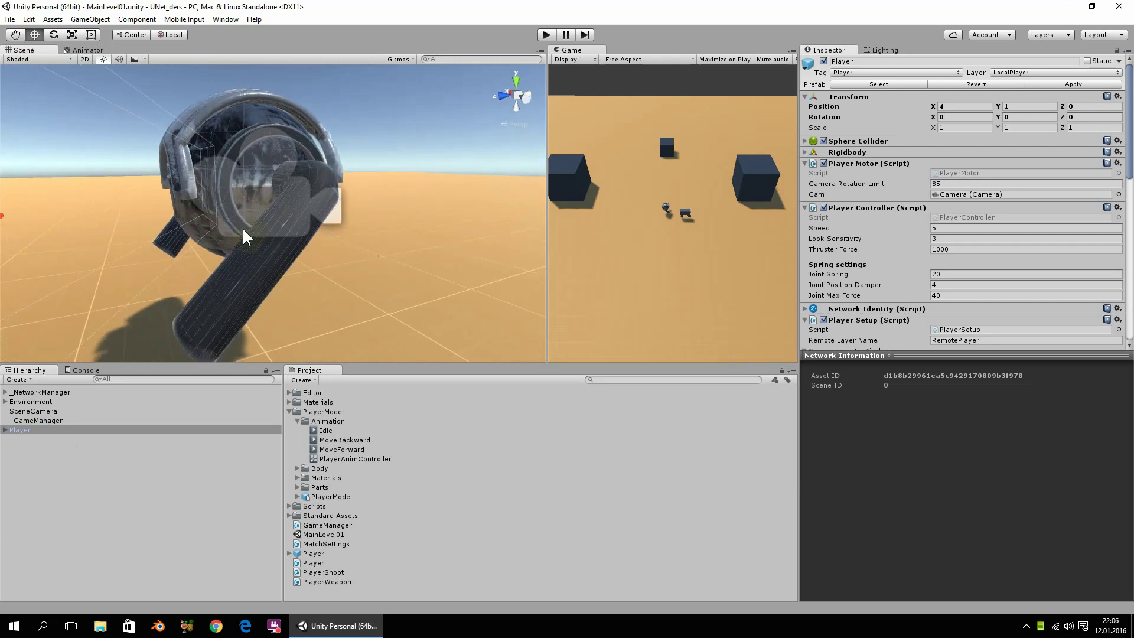
scroll(251, 253, "up", 2)
scroll(268, 252, "up", 2)
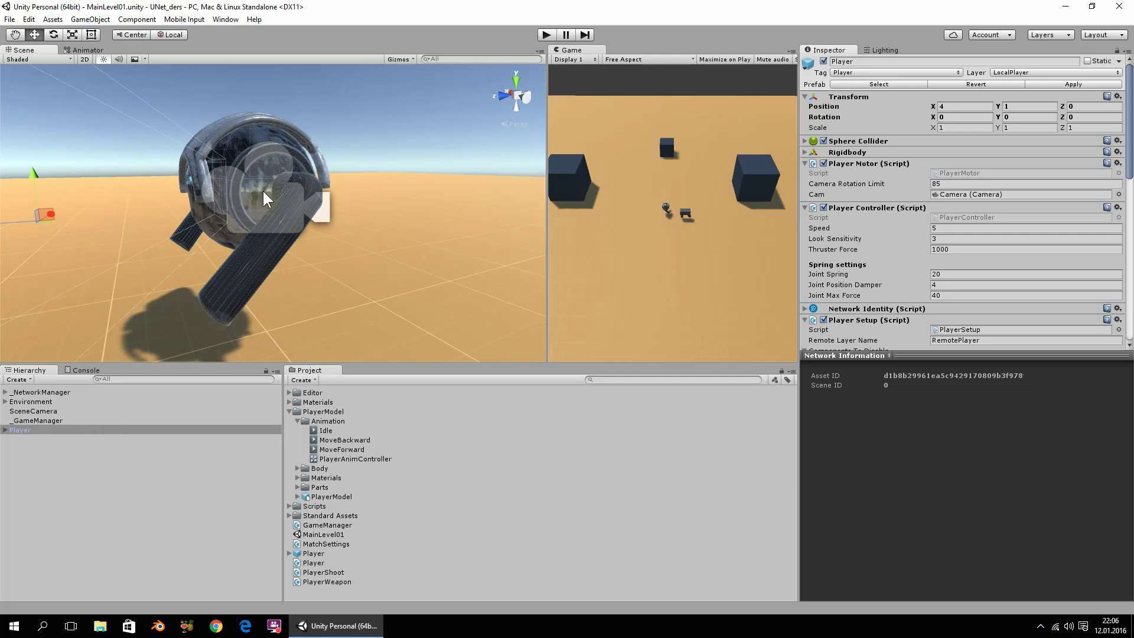
left_click(87, 50)
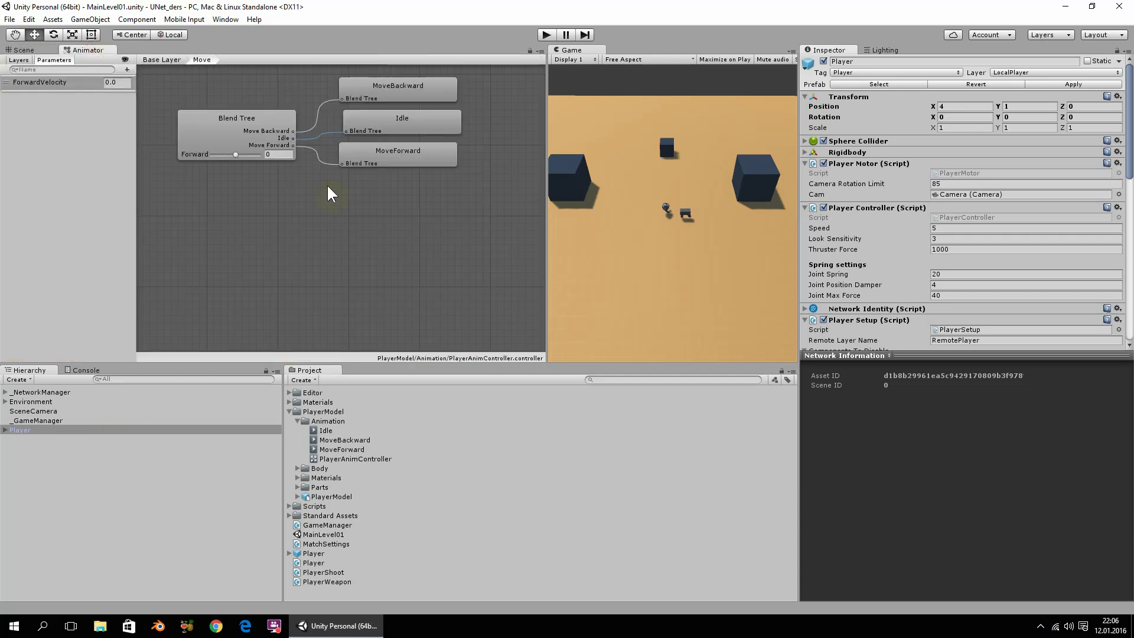
Step: Open the Move blend tree's preview, orbit the robot model, and set Forward to -0.25
left_click(247, 118)
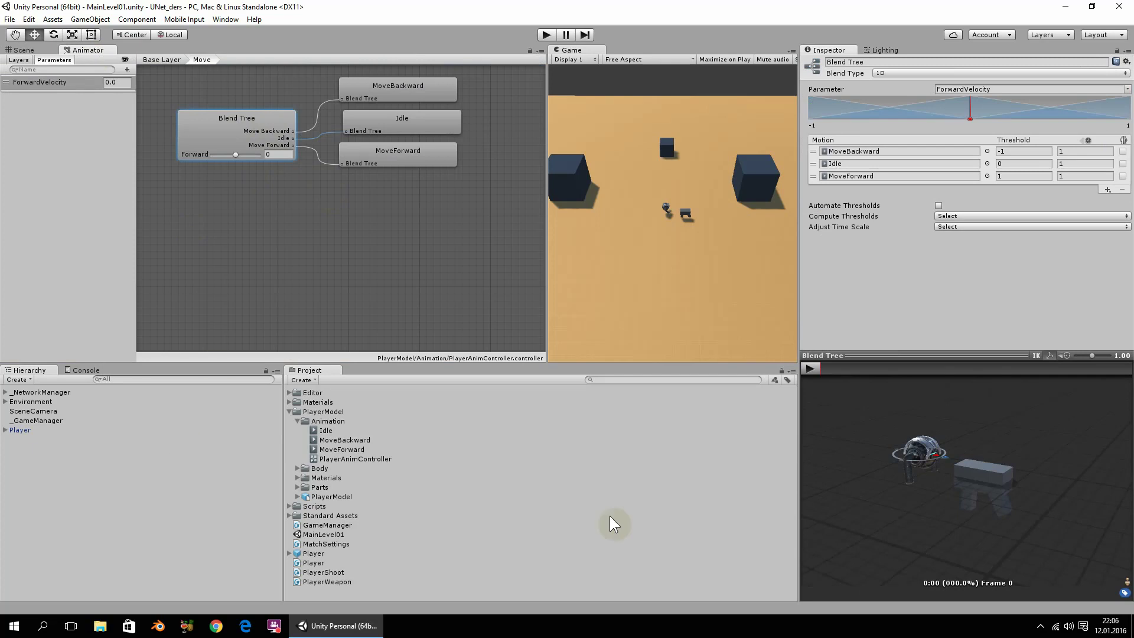
scroll(895, 473, "up", 5)
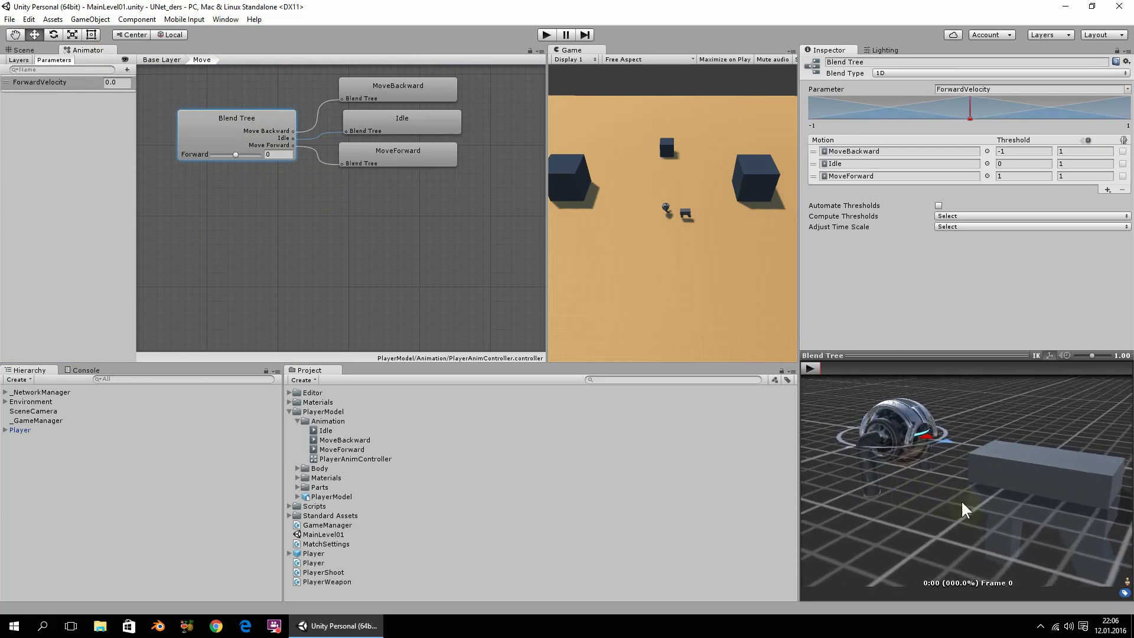
left_click_drag(882, 469, 626, 344)
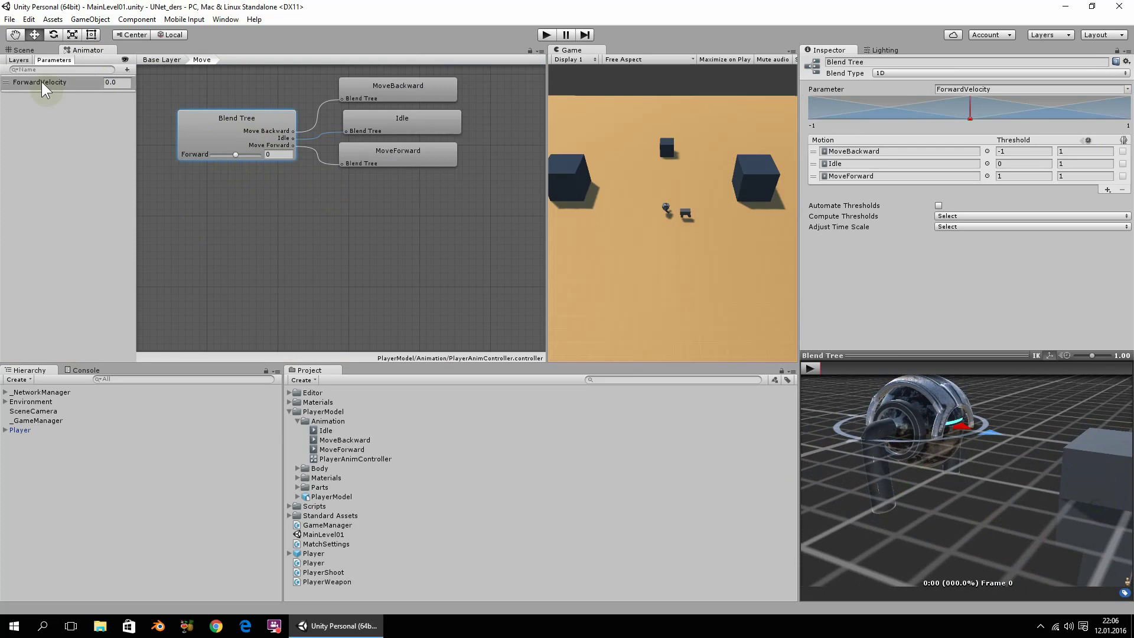
left_click_drag(234, 156, 231, 157)
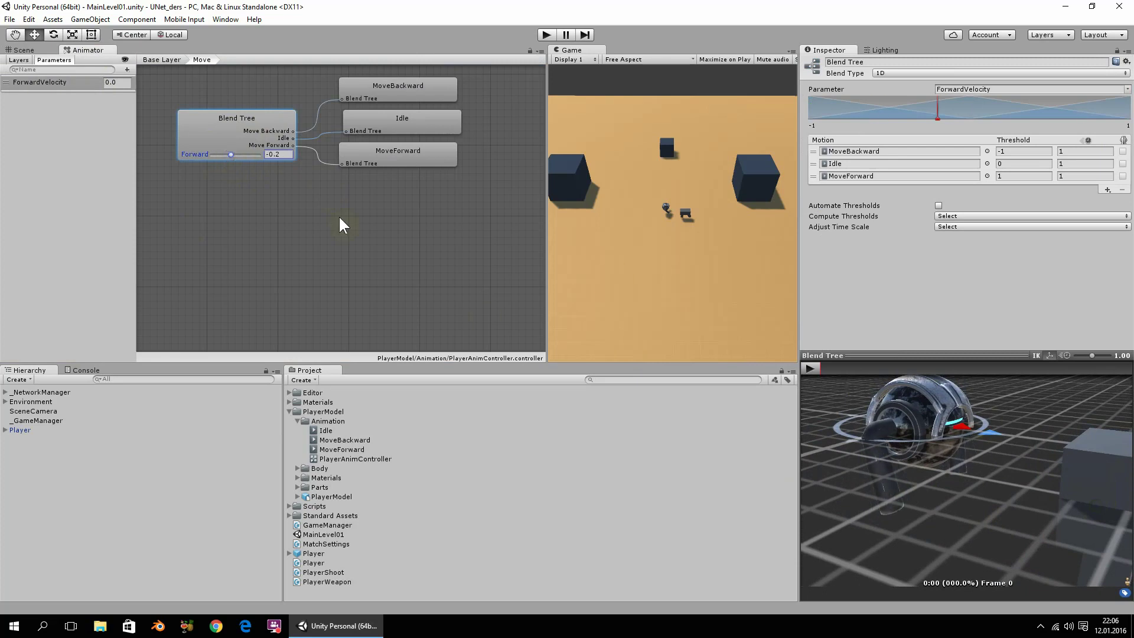
mouse_move(231, 156)
left_mouse_down()
mouse_move(215, 164)
mouse_move(233, 161)
left_mouse_up()
Step: Back in the Scene view, collapse PlayerModel, expand Scripts and open PlayerController in Visual Studio
left_click(35, 49)
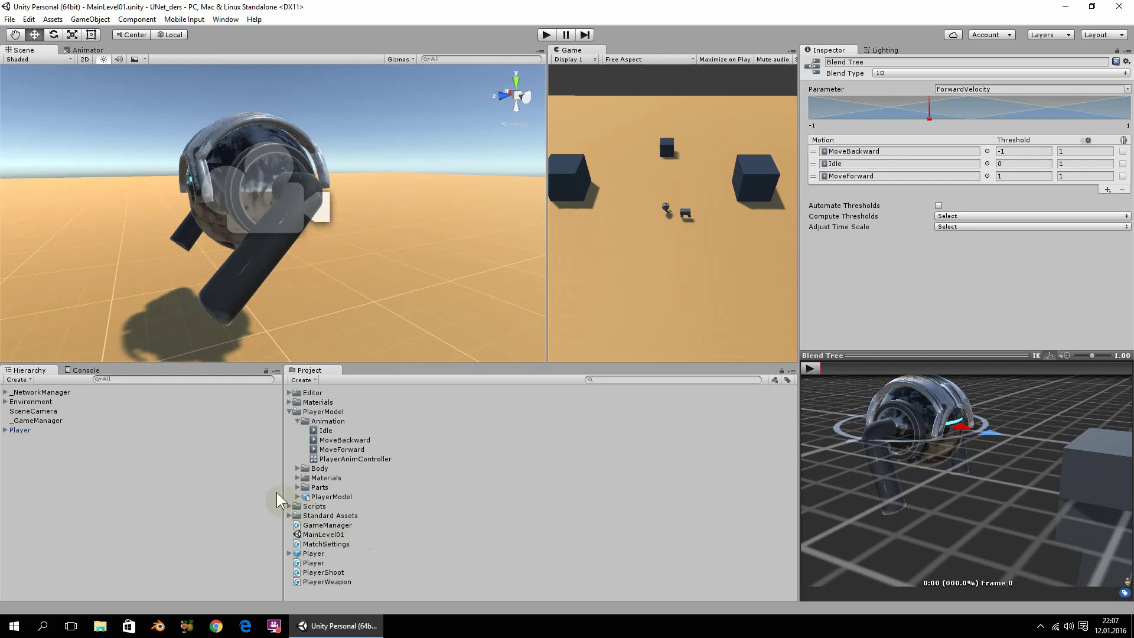
left_click(289, 412)
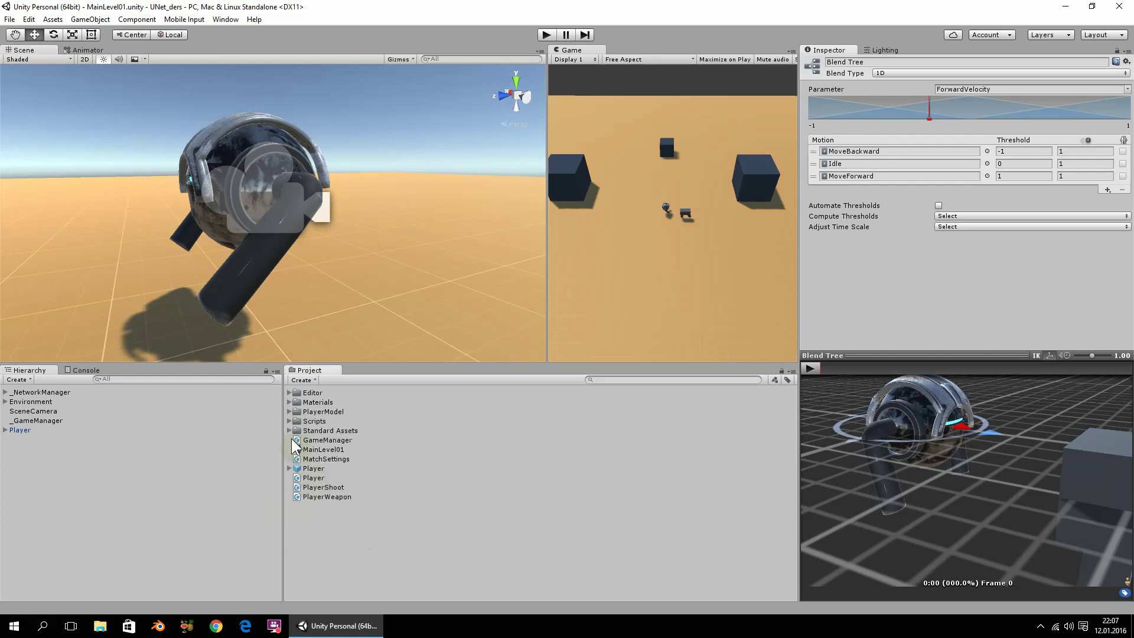
left_click(289, 421)
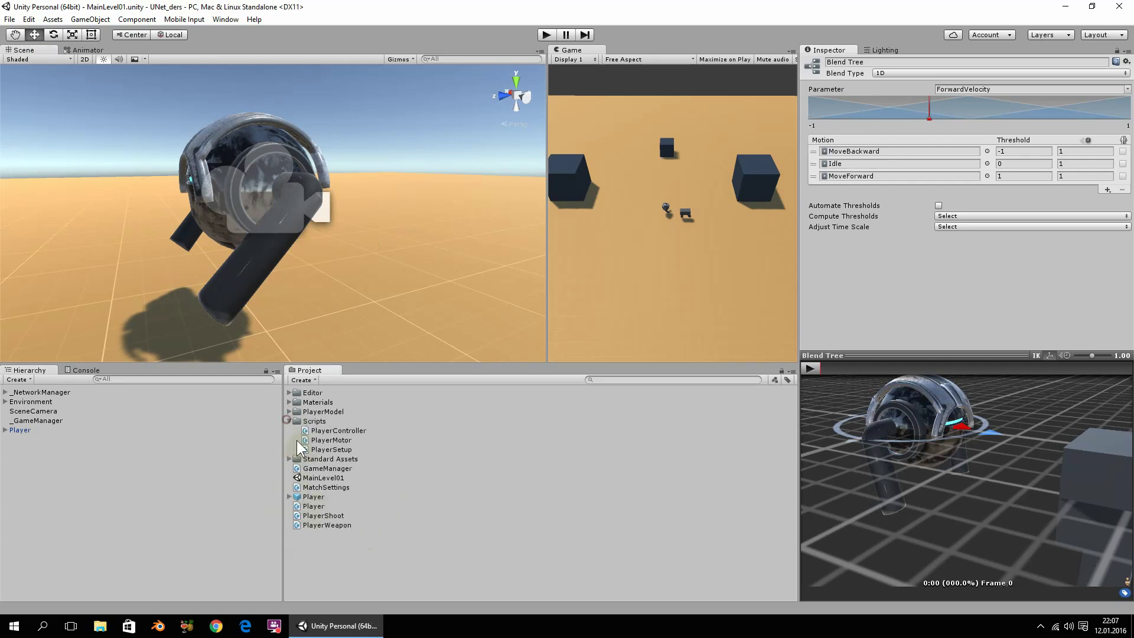
double_click(334, 429)
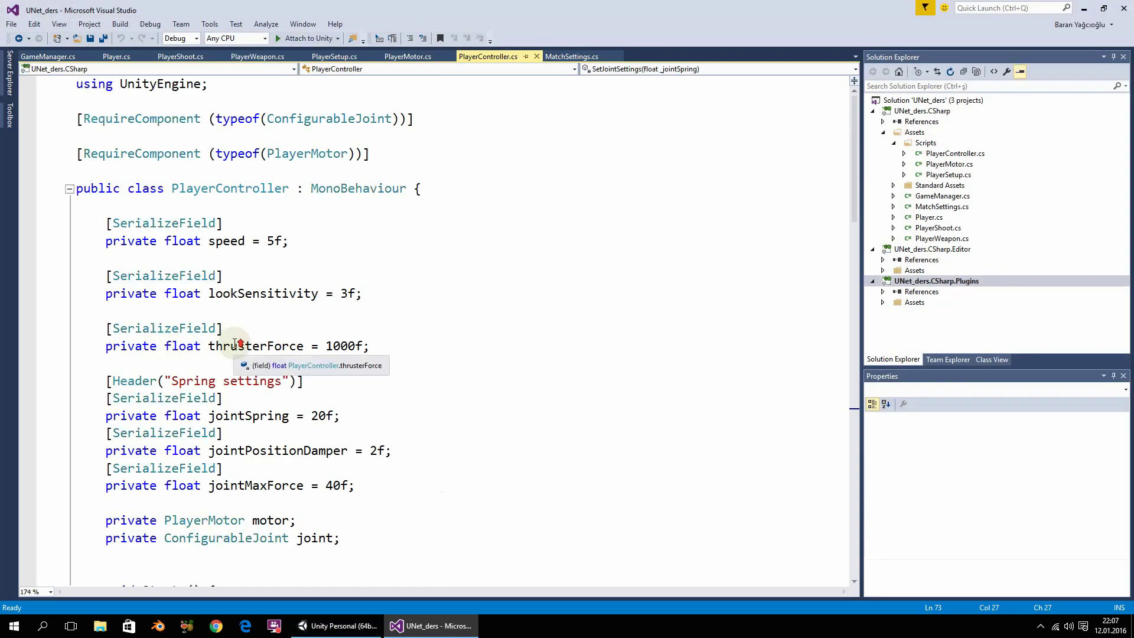
Step: Remove the blank line and add [RequireComponent (typeof(Animator))] below the PlayerMotor attribute
left_click(376, 144)
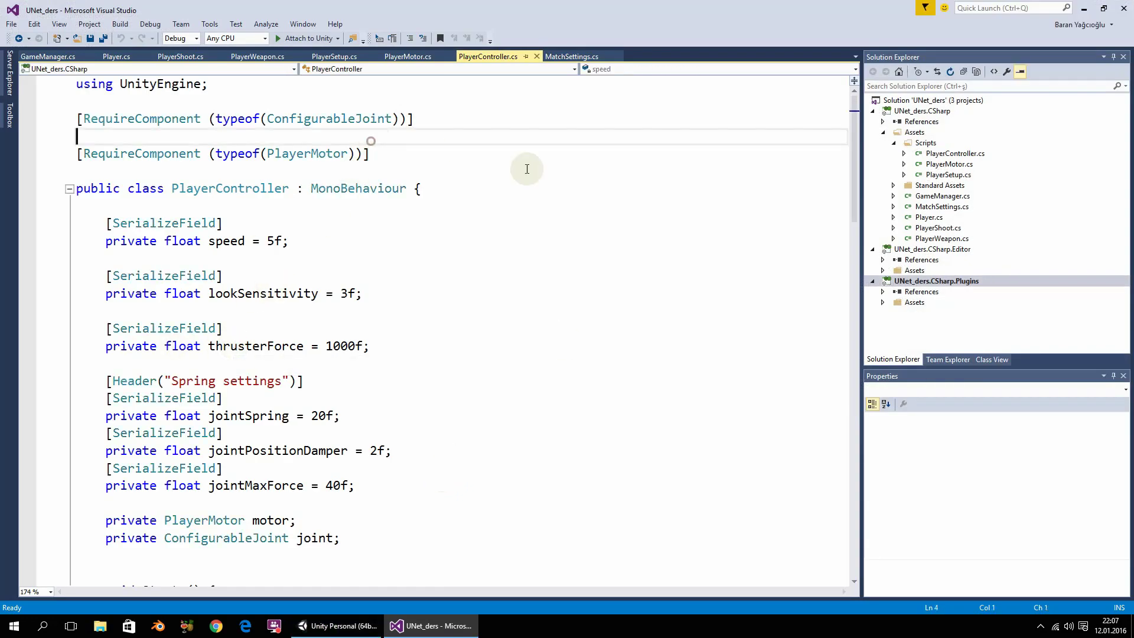
key("Delete")
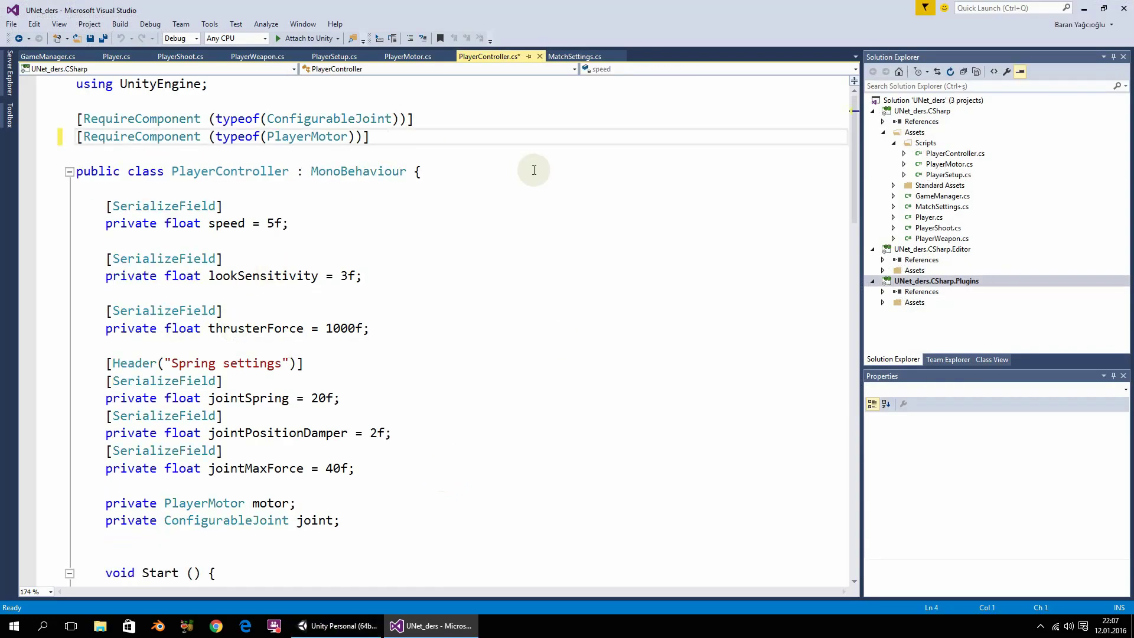
key("End")
key("Return")
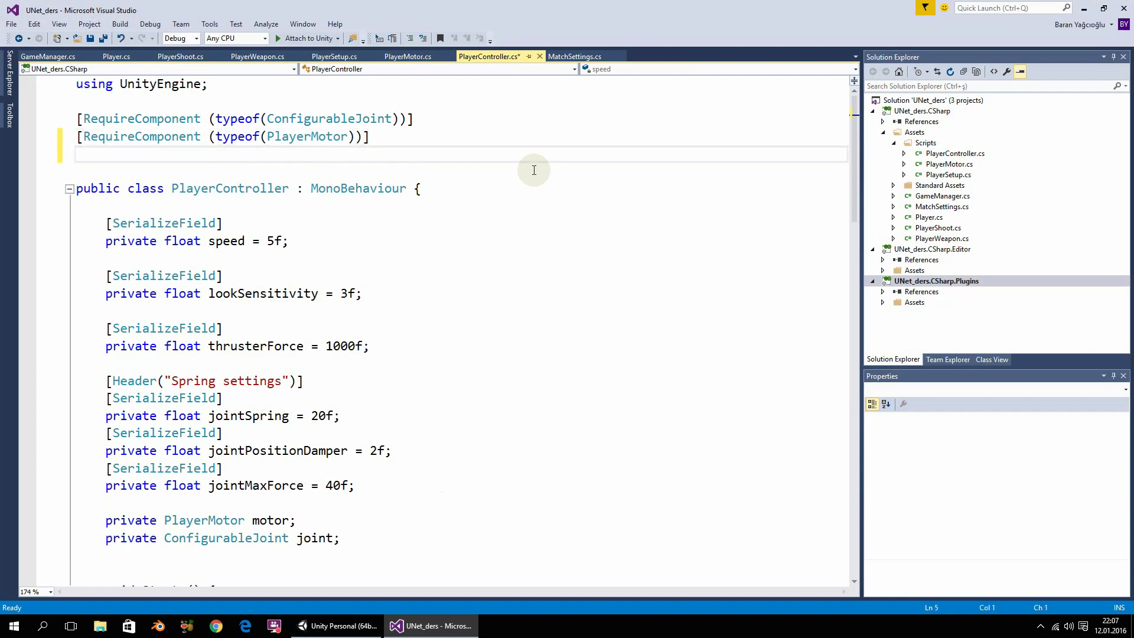
type("[Req")
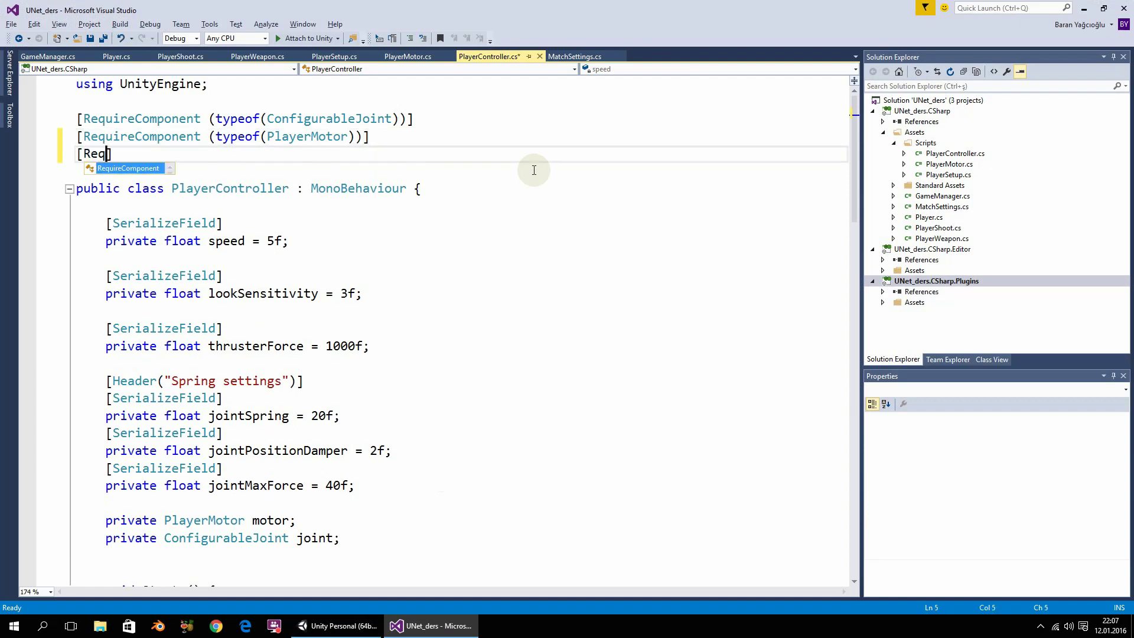
key("Tab")
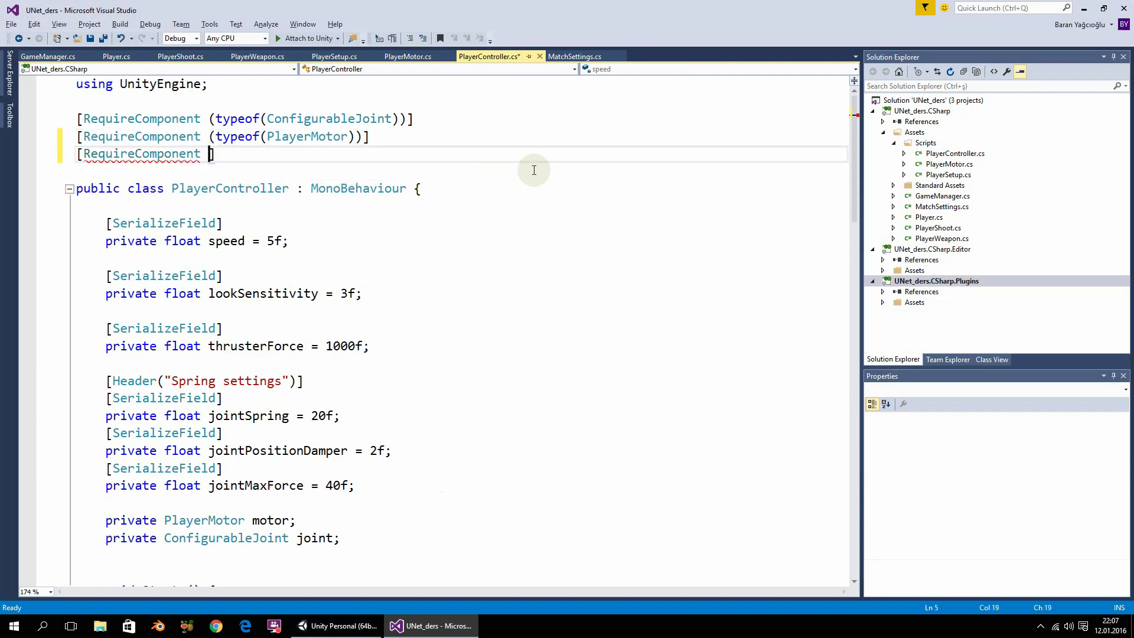
type("(t")
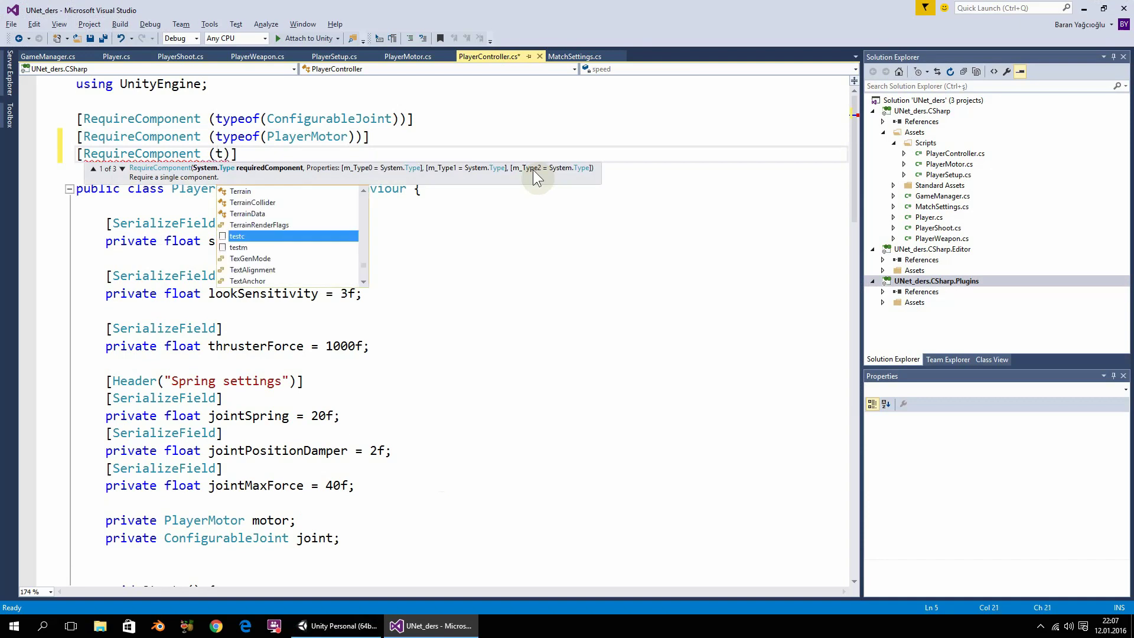
type("y")
type("peo")
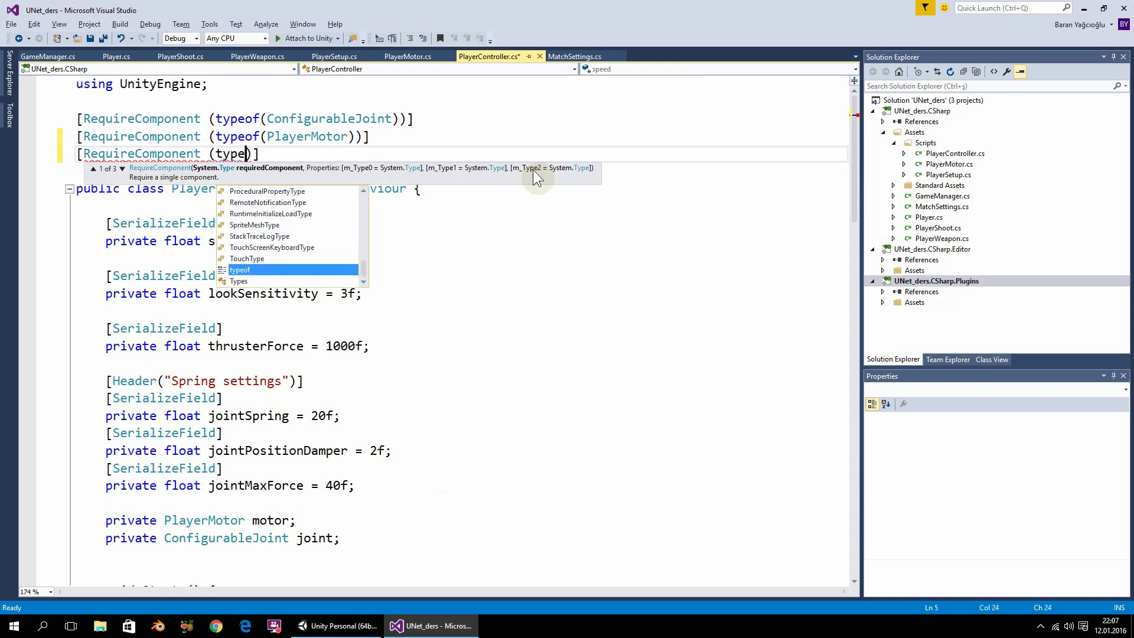
type("f")
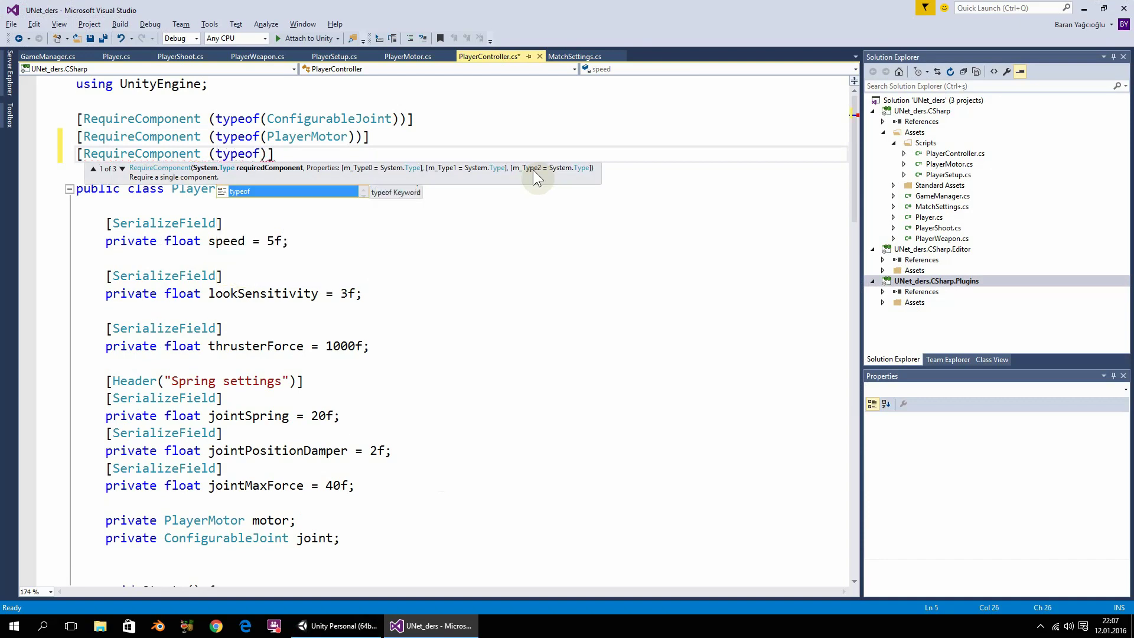
type("(")
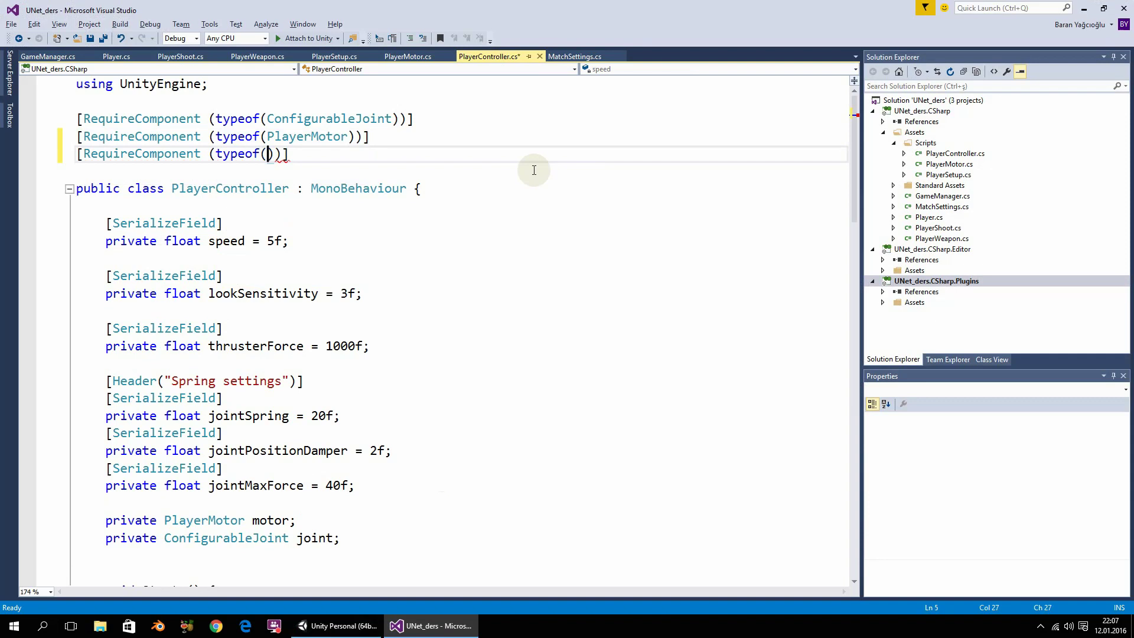
type("Anima")
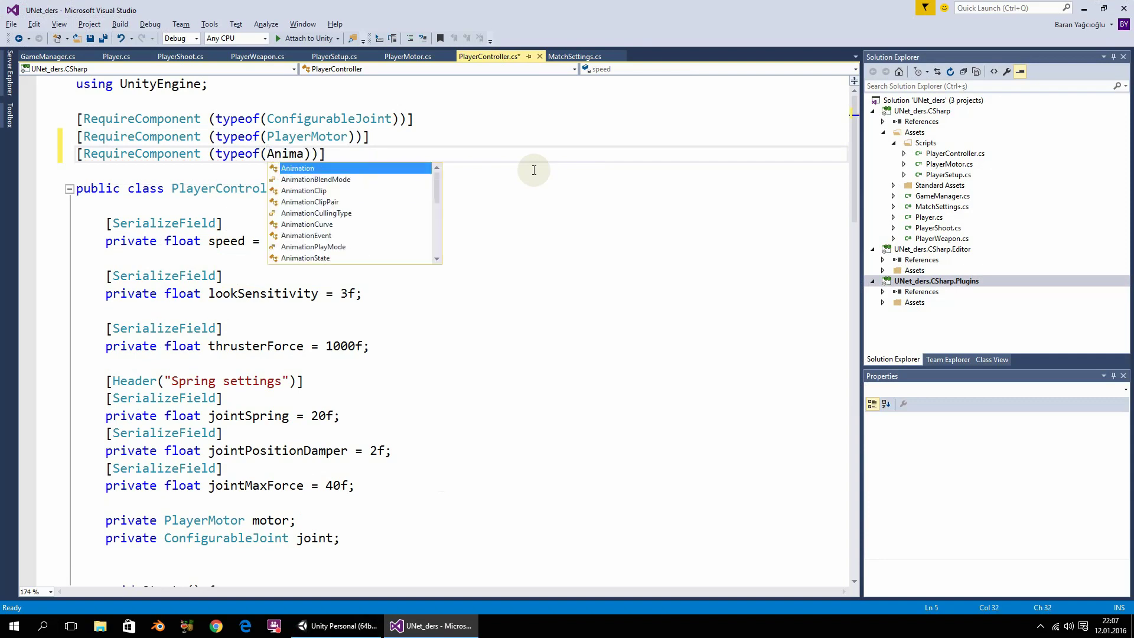
type("tor))")
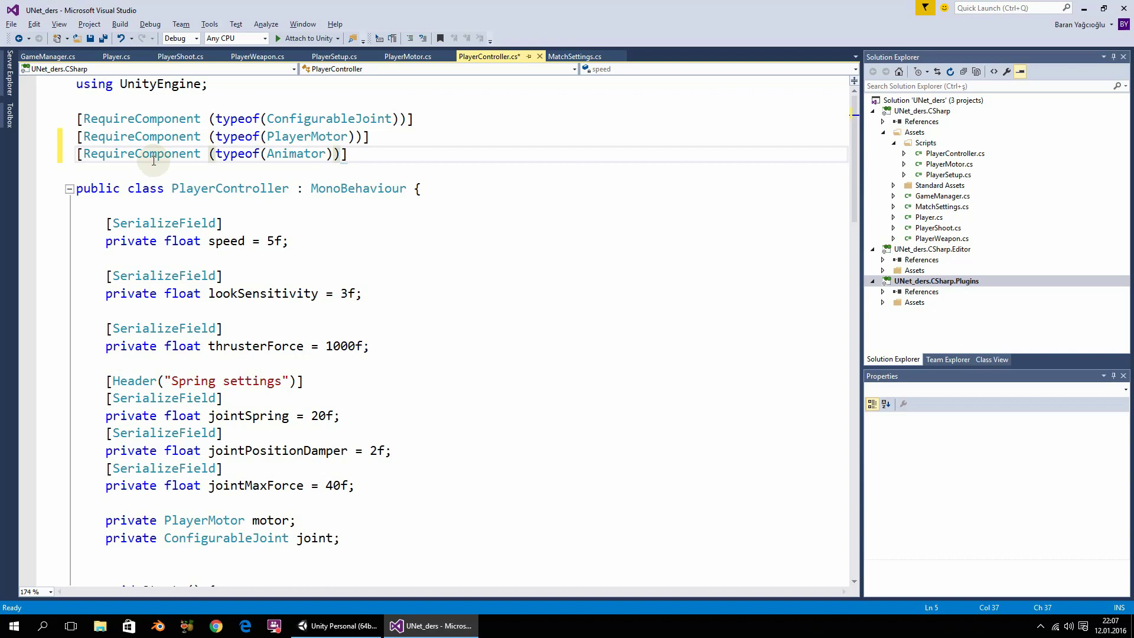
mouse_move(150, 154)
left_mouse_down()
mouse_move(275, 174)
mouse_move(171, 155)
left_mouse_up()
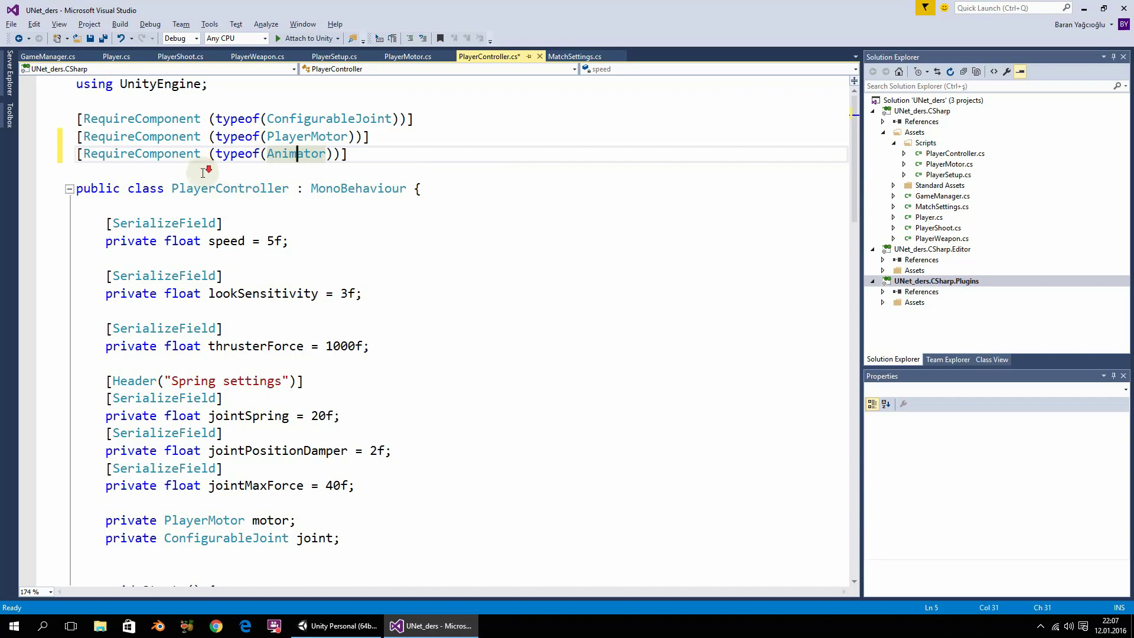
scroll(200, 287, "down", 3)
Step: Declare a private Animator animator; field below the joint field
scroll(200, 288, "down", 1)
left_click(368, 326)
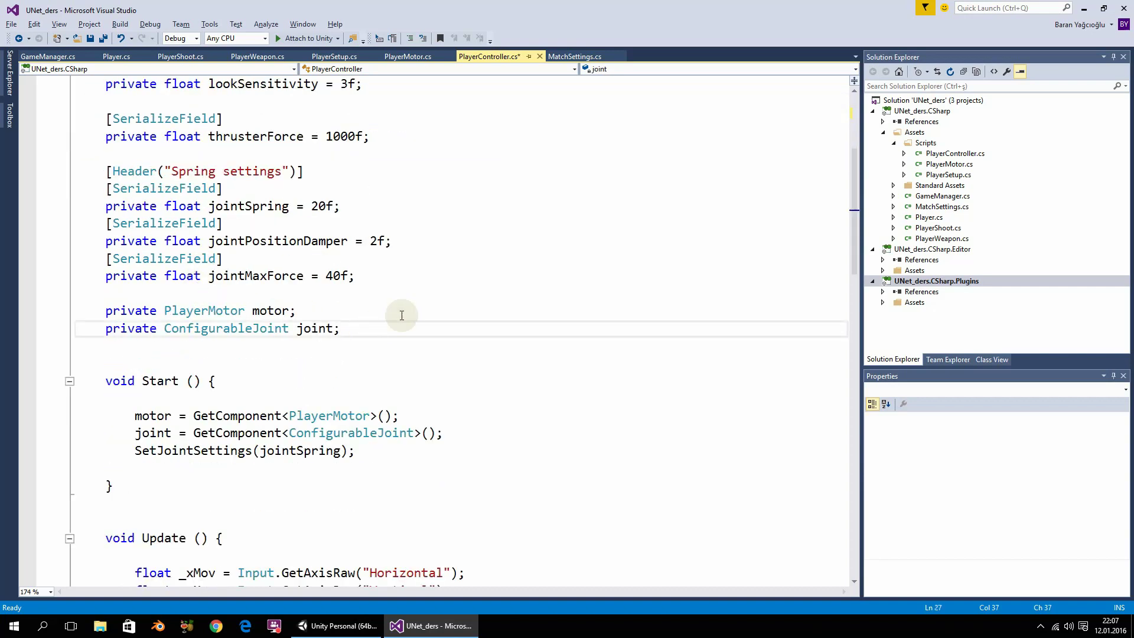
key("Return")
type("private ")
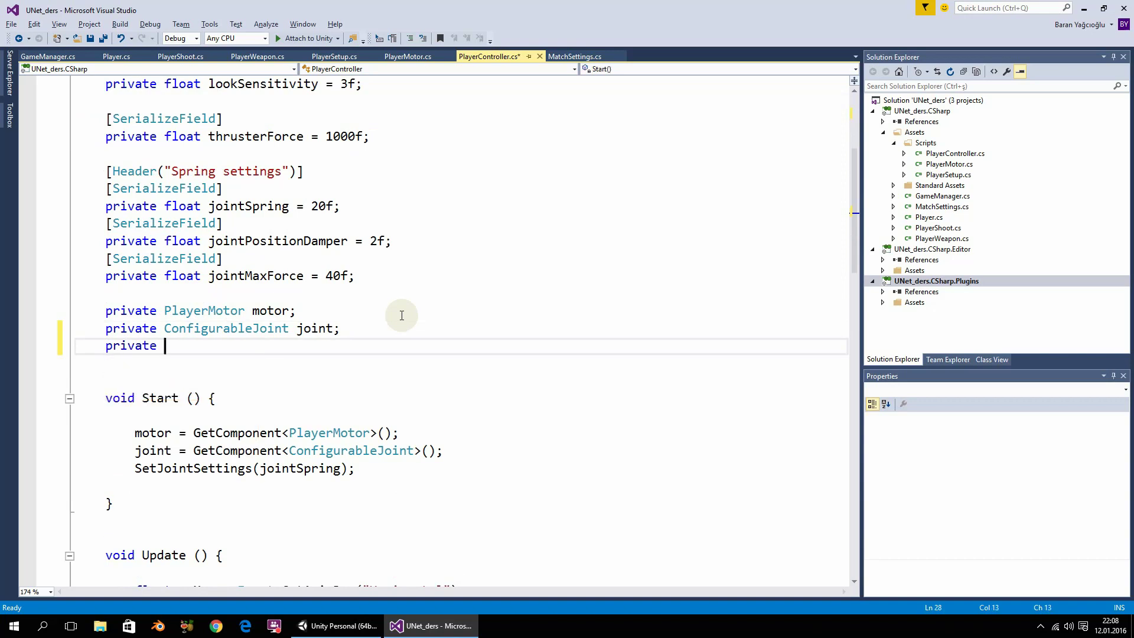
type("Animator ")
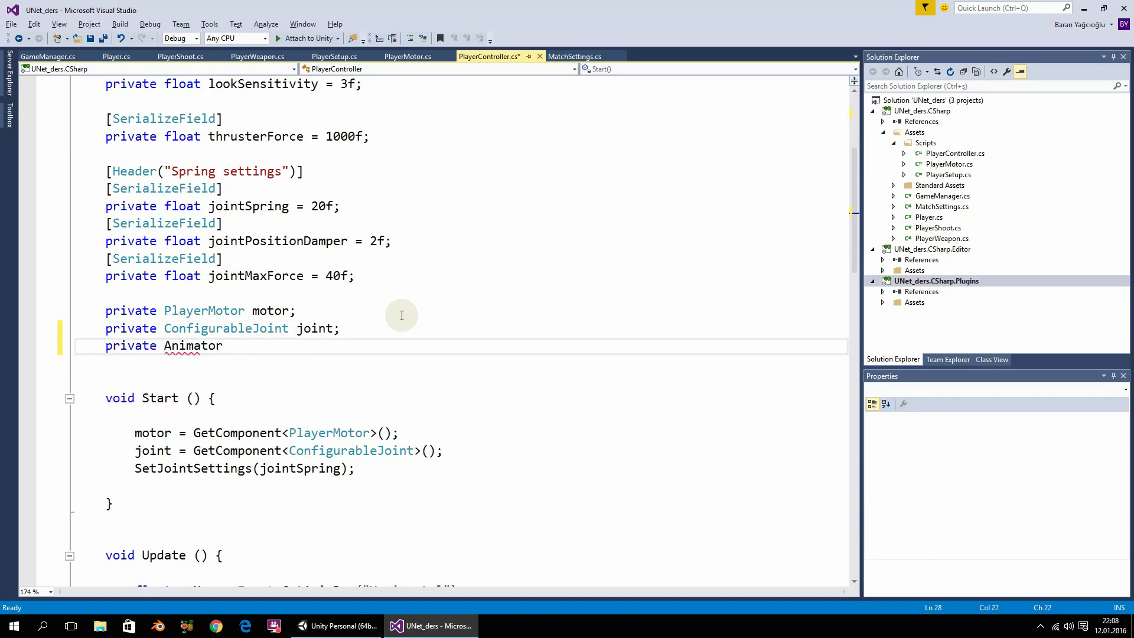
type("an")
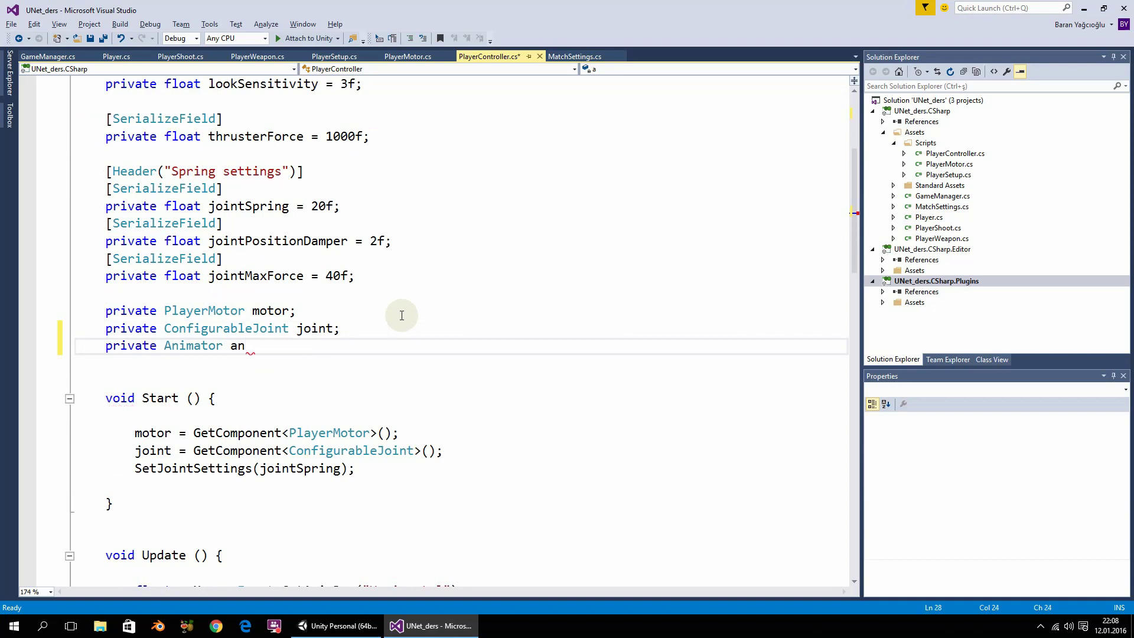
type("imator;")
Step: In Start, add animator = GetComponent<Animator>(); after the joint assignment
scroll(377, 342, "down", 1)
scroll(366, 339, "down", 1)
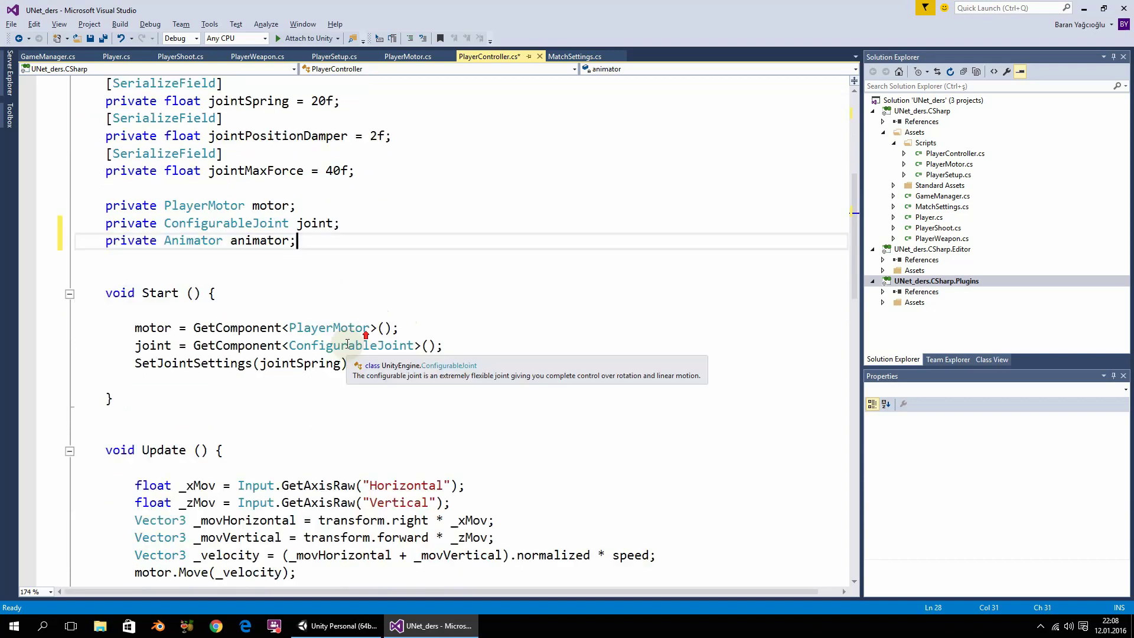
left_click(437, 353)
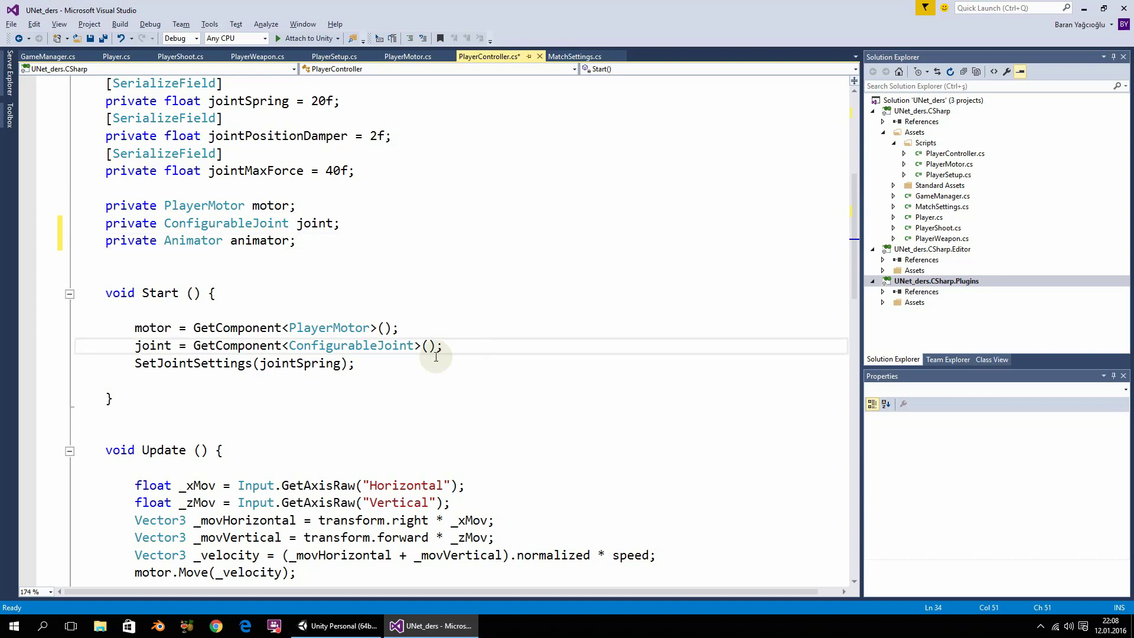
key("Return")
type("ani")
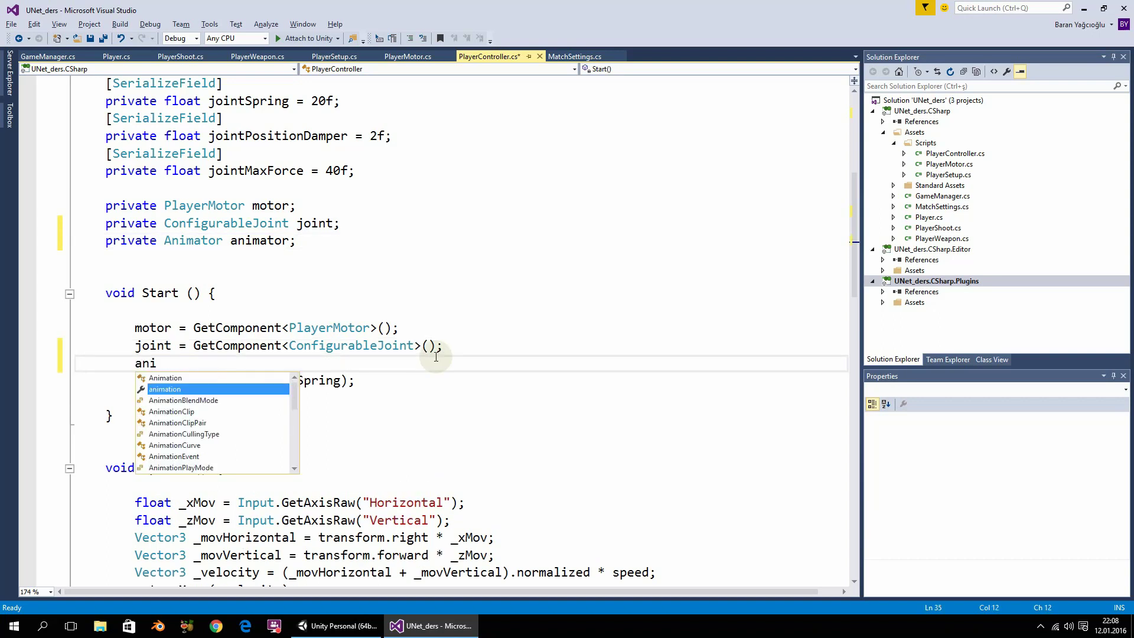
type("mator=")
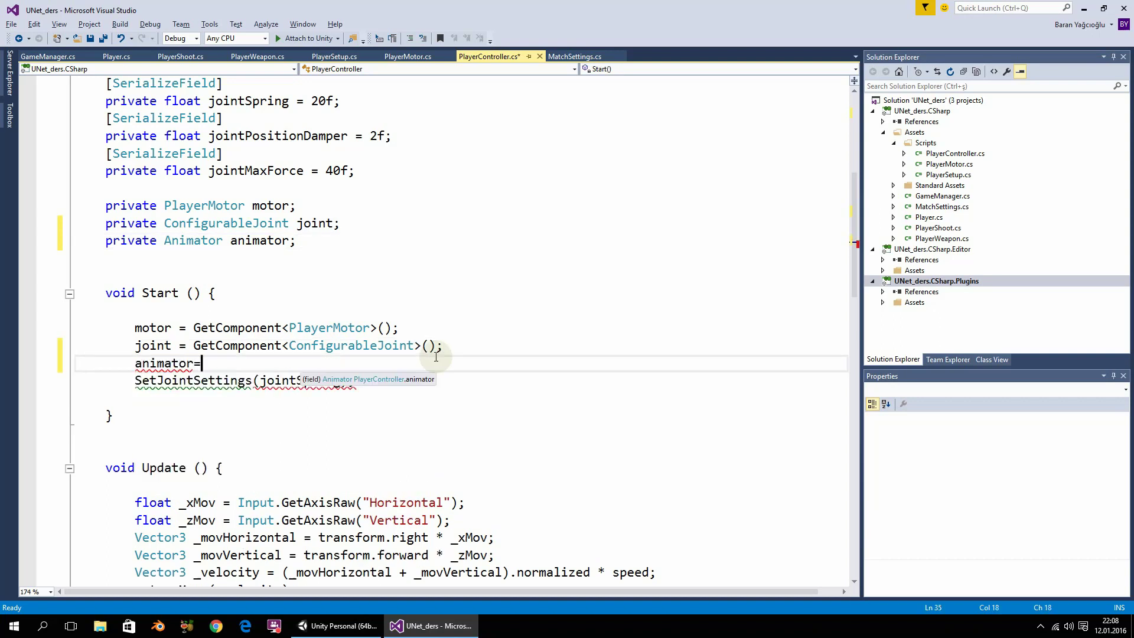
type("Ge")
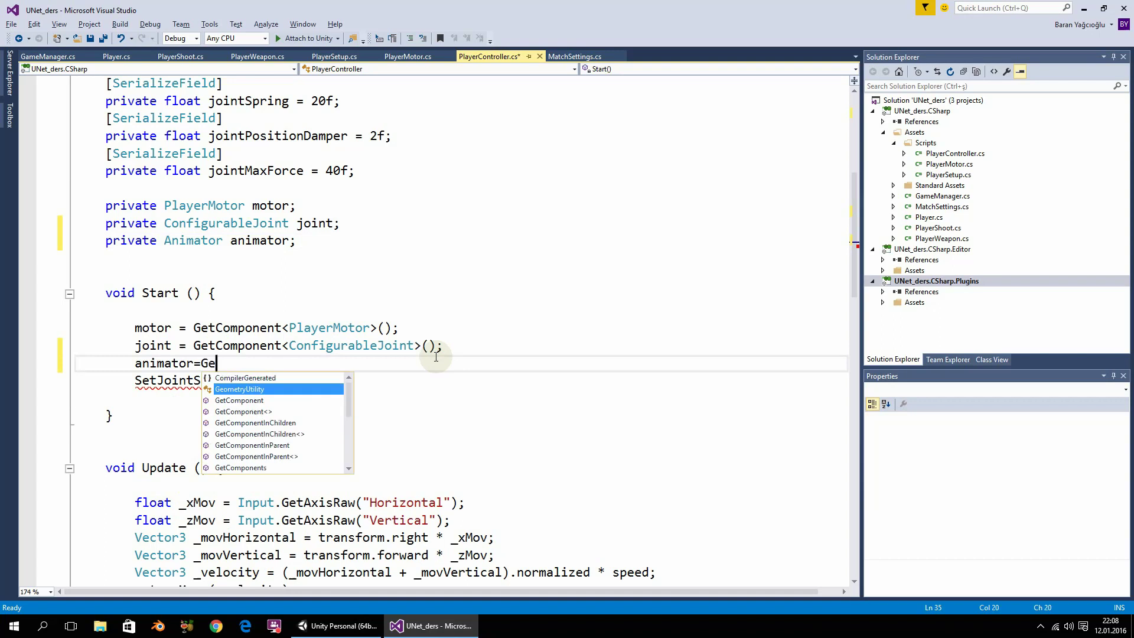
type("tCom")
key("Tab")
type("<")
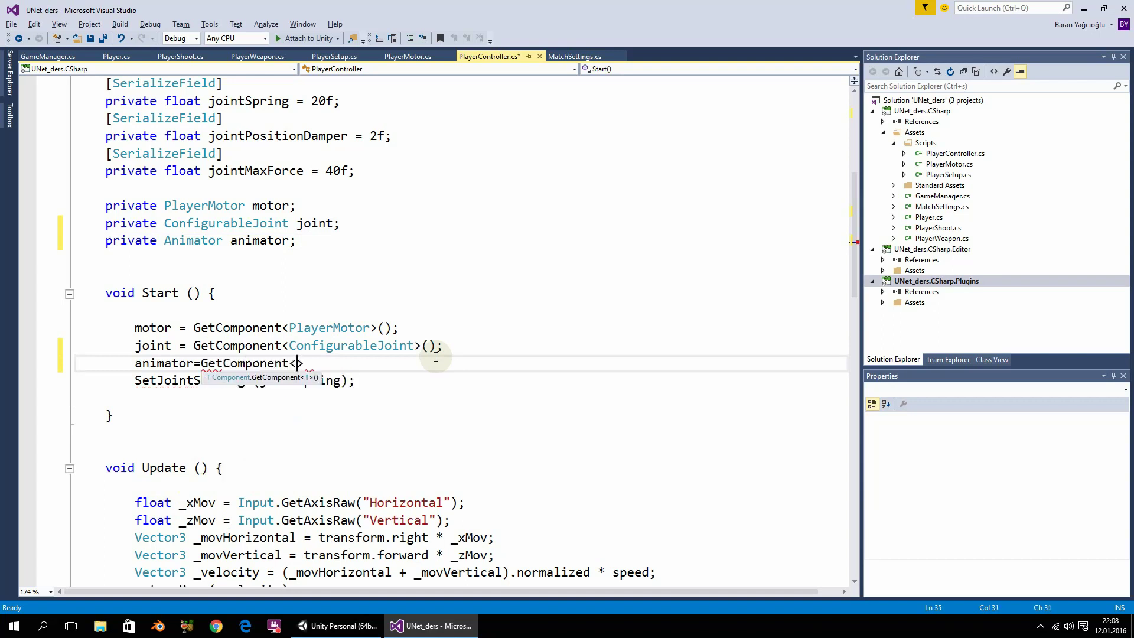
type("Anim")
key("Tab")
type(">()")
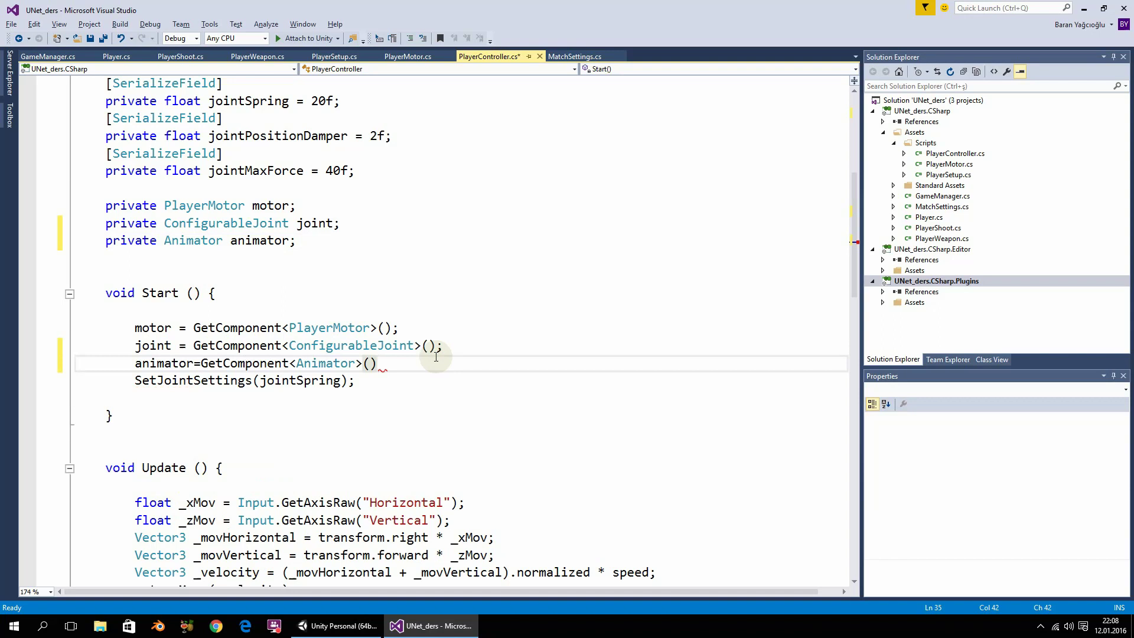
type(";")
Step: Change the Horizontal and Vertical Input.GetAxisRaw calls to Input.GetAxis
scroll(380, 356, "down", 3)
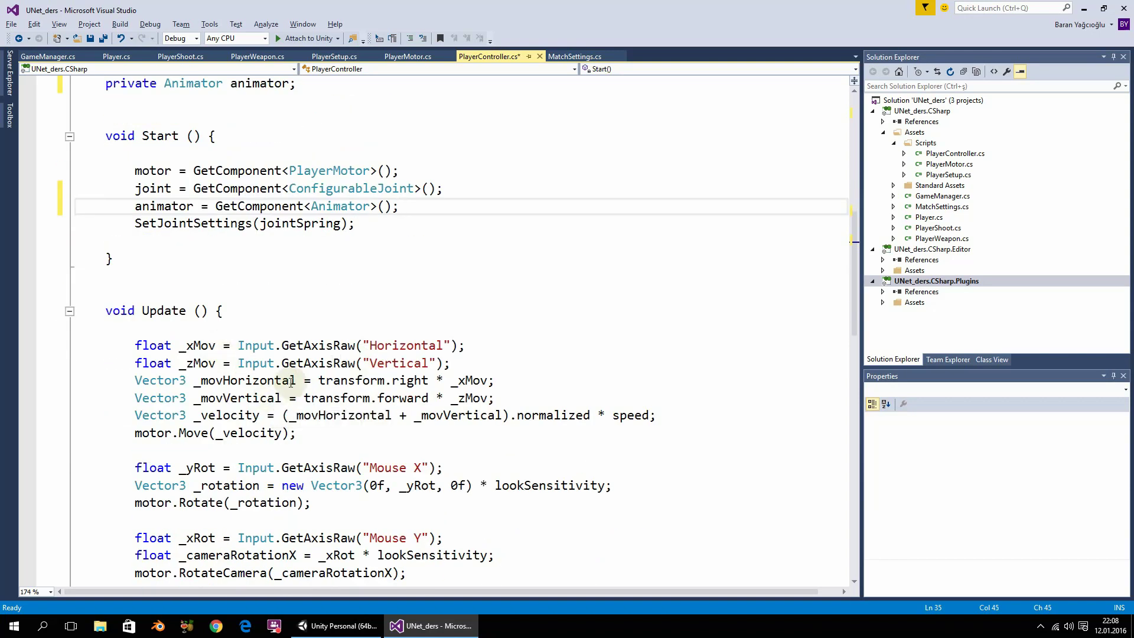
scroll(295, 384, "down", 1)
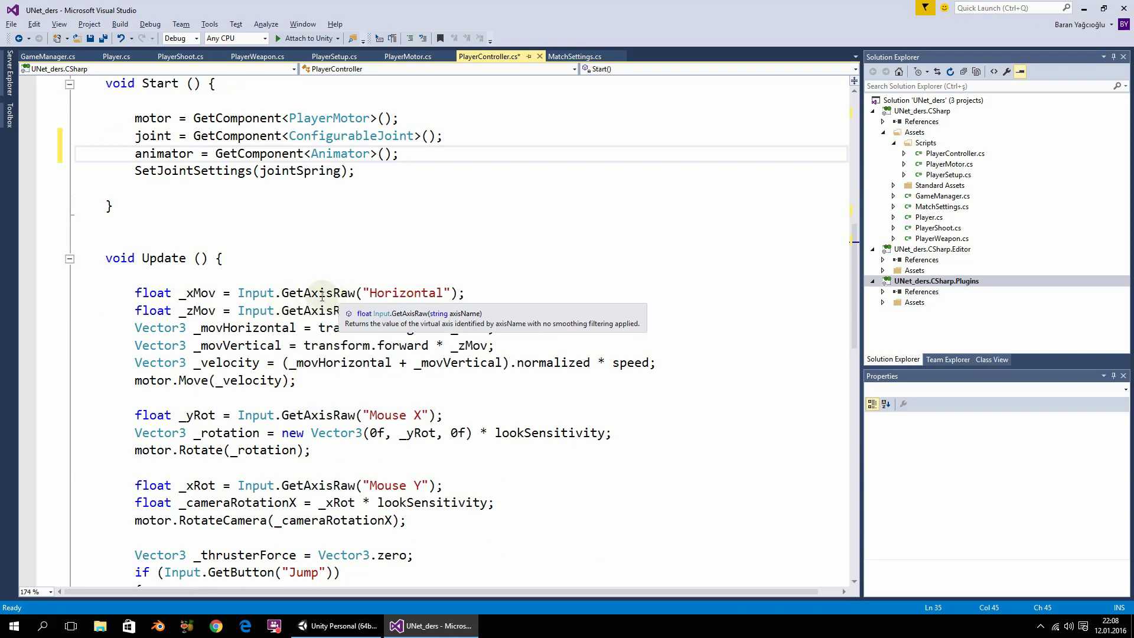
left_click(334, 293)
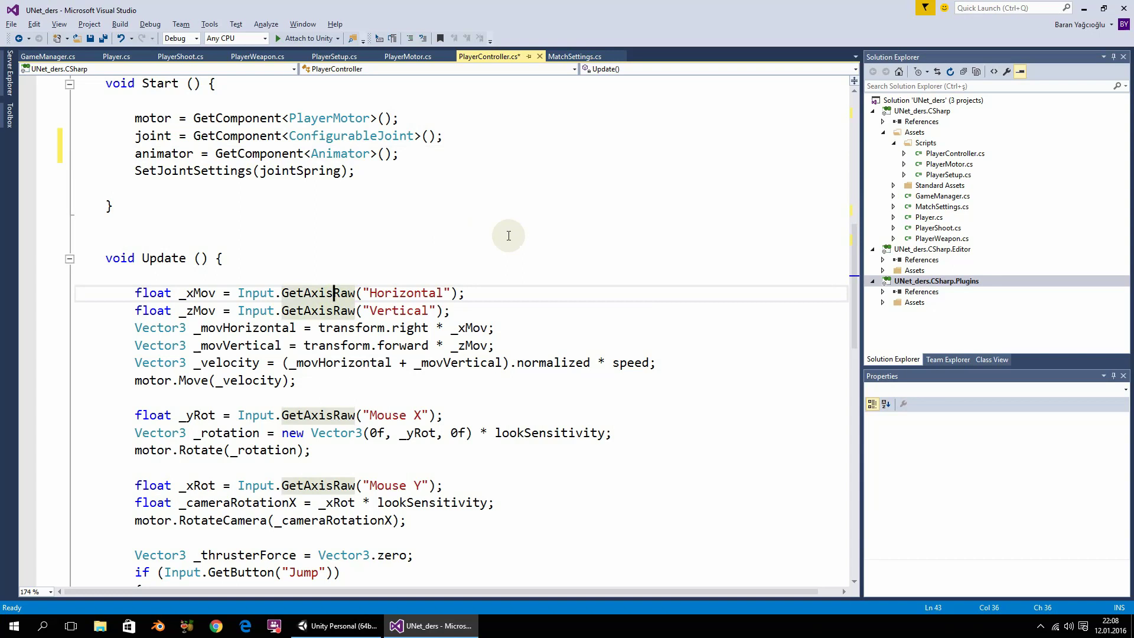
key("Delete")
key("Delete")
key("Delete")
key("Down")
key("Delete")
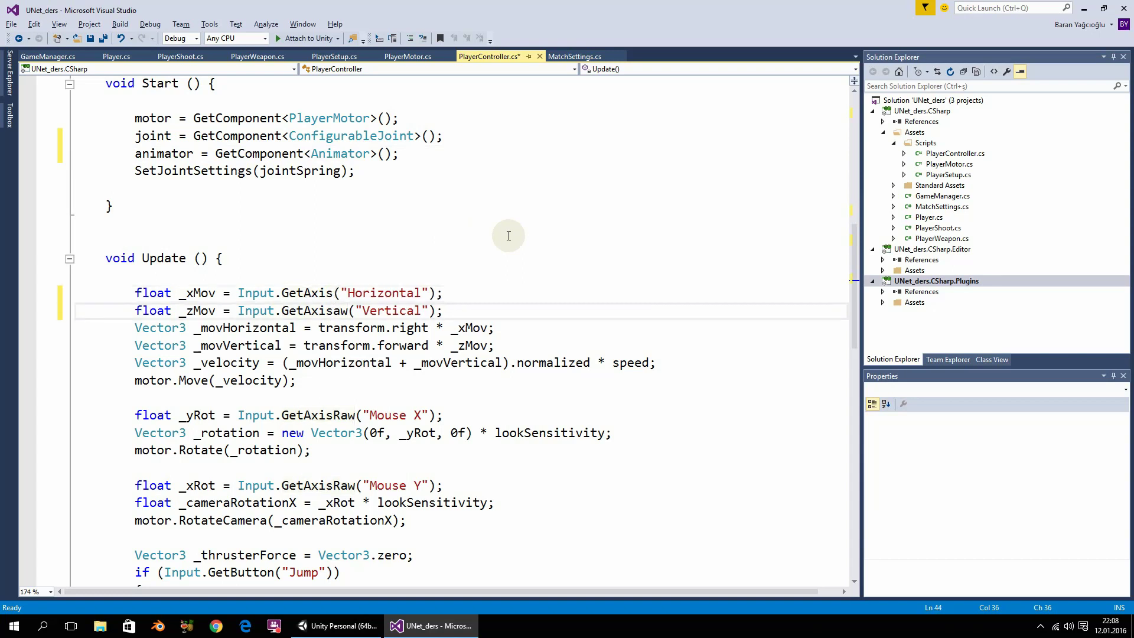
key("Delete")
key("Delete")
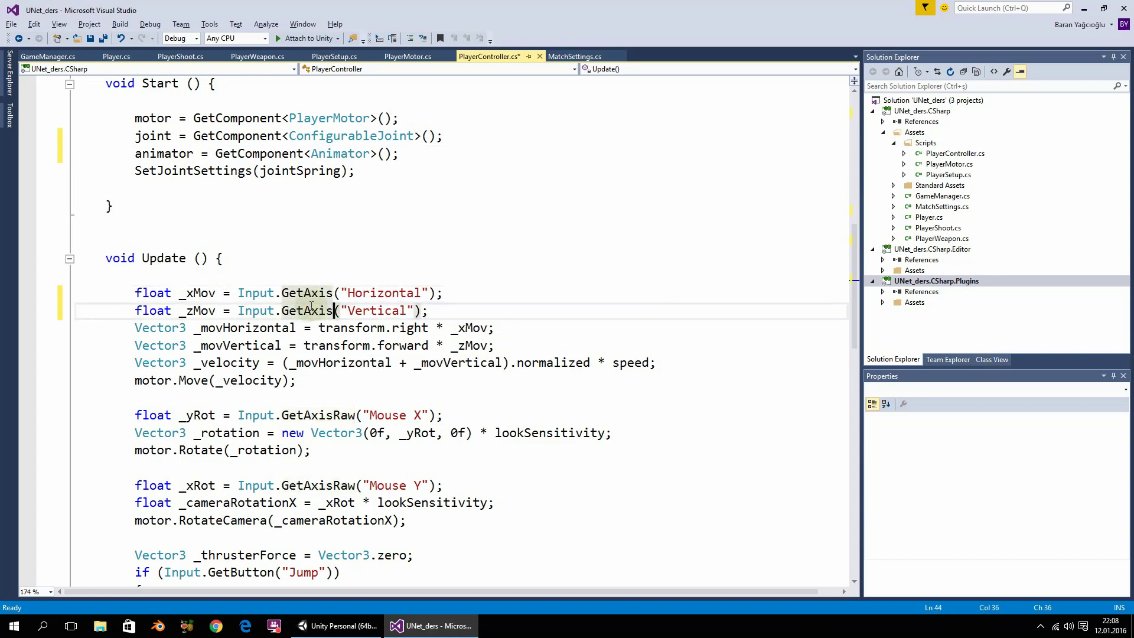
Step: Remove .normalized from the _velocity calculation
mouse_move(312, 304)
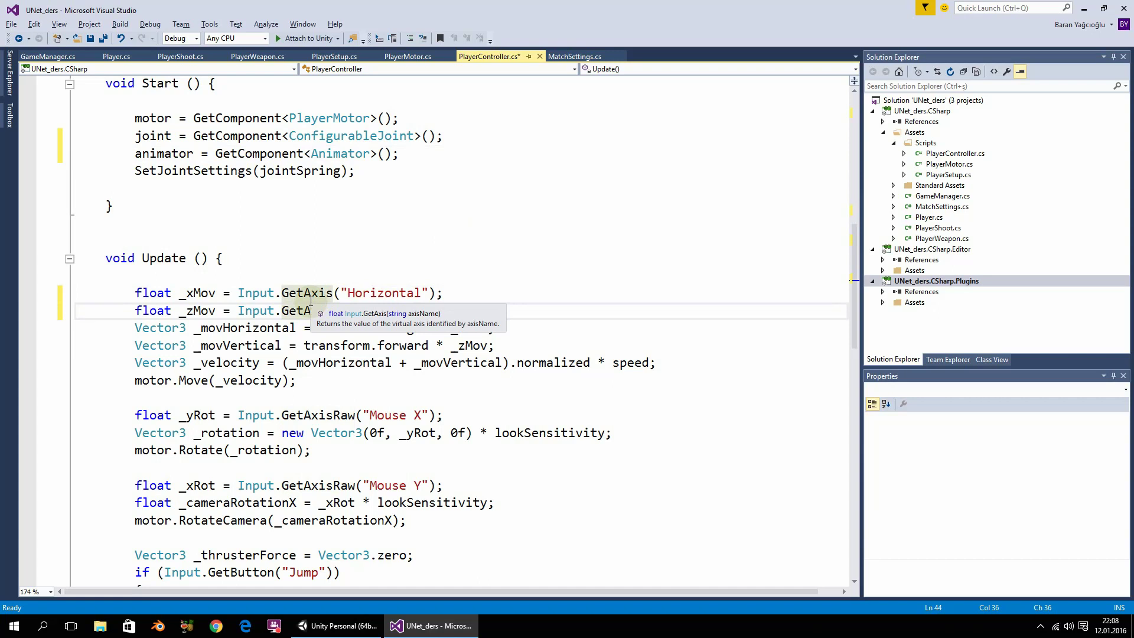
left_click(510, 363)
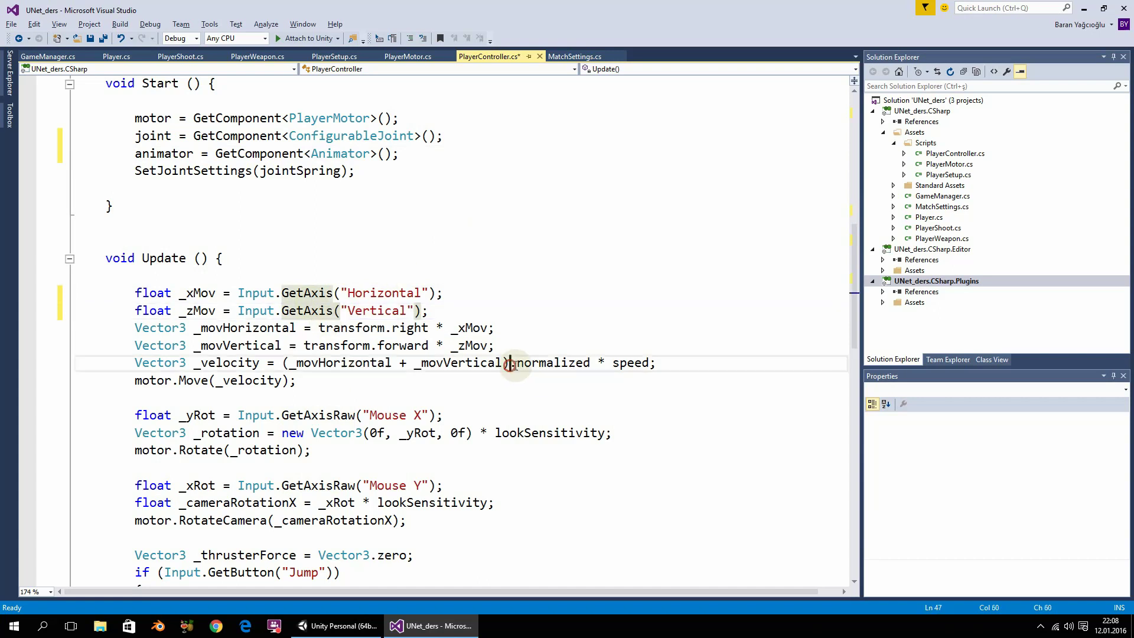
left_click_drag(510, 364, 589, 363)
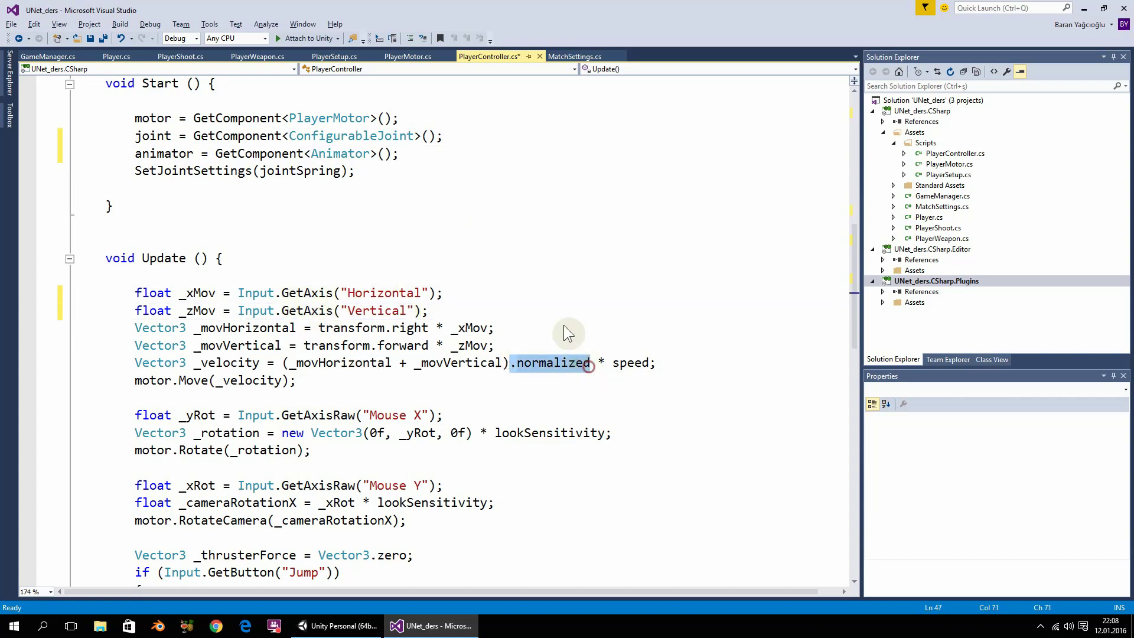
key("BackSpace")
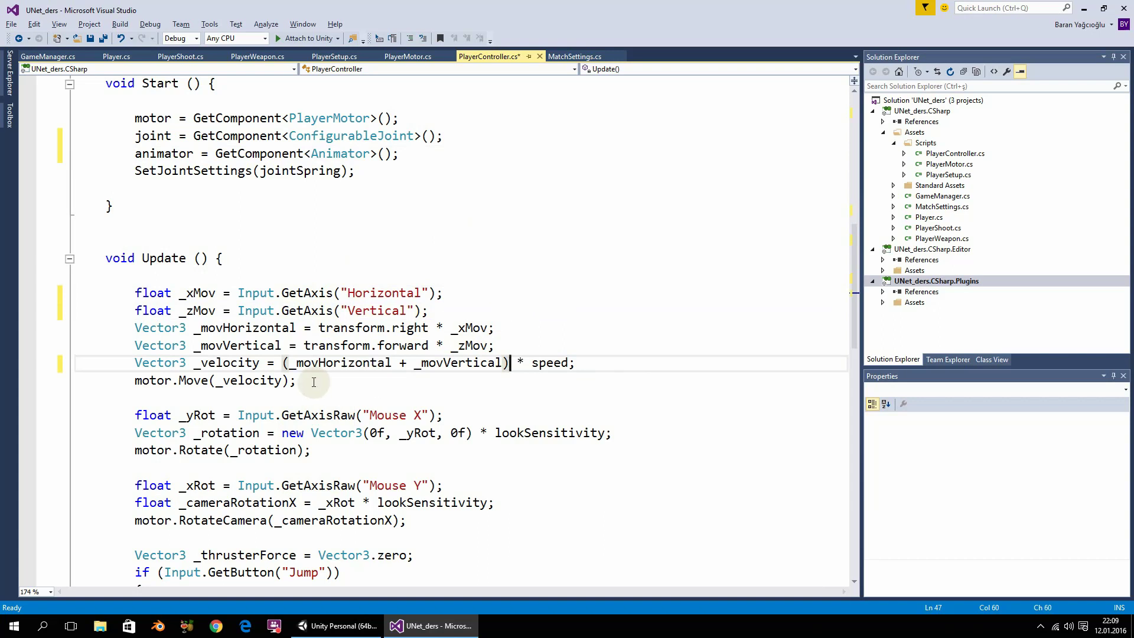
left_click(598, 366)
Step: Start an animator.SetFloat("ForwardVelocity" call, checking the parameter name in Unity's Animator tab
key("Return")
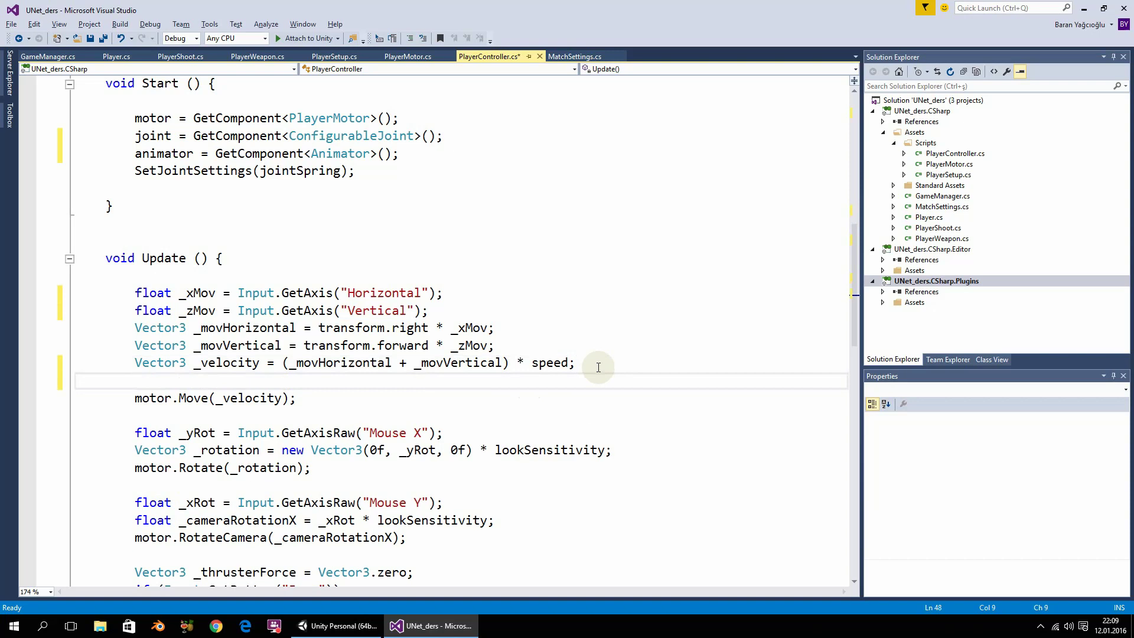
type("anima")
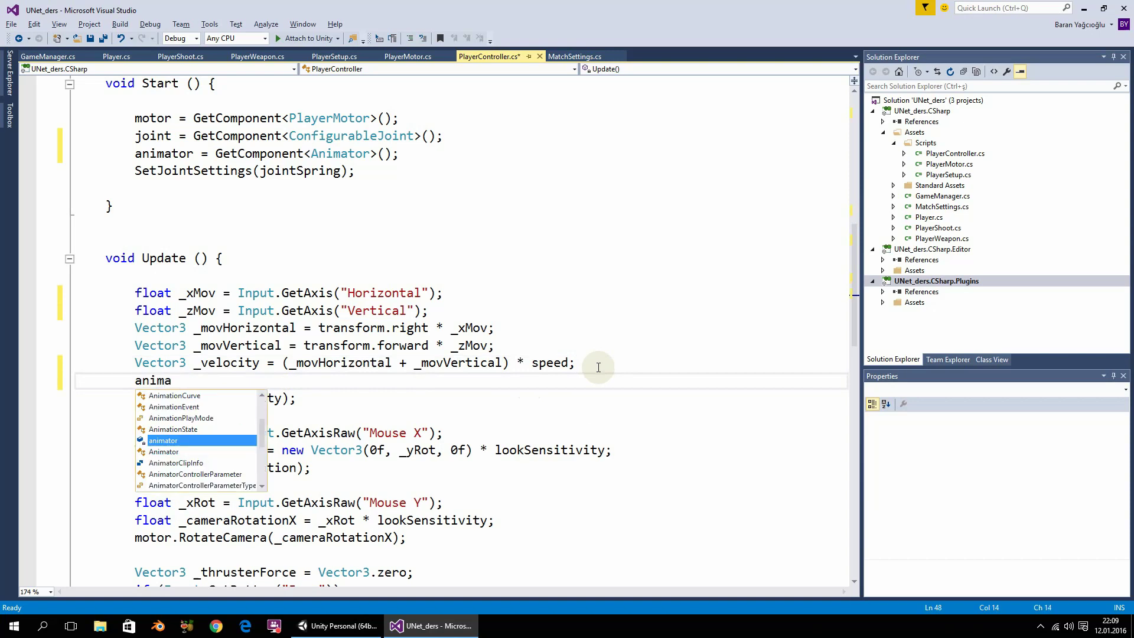
type("tor.")
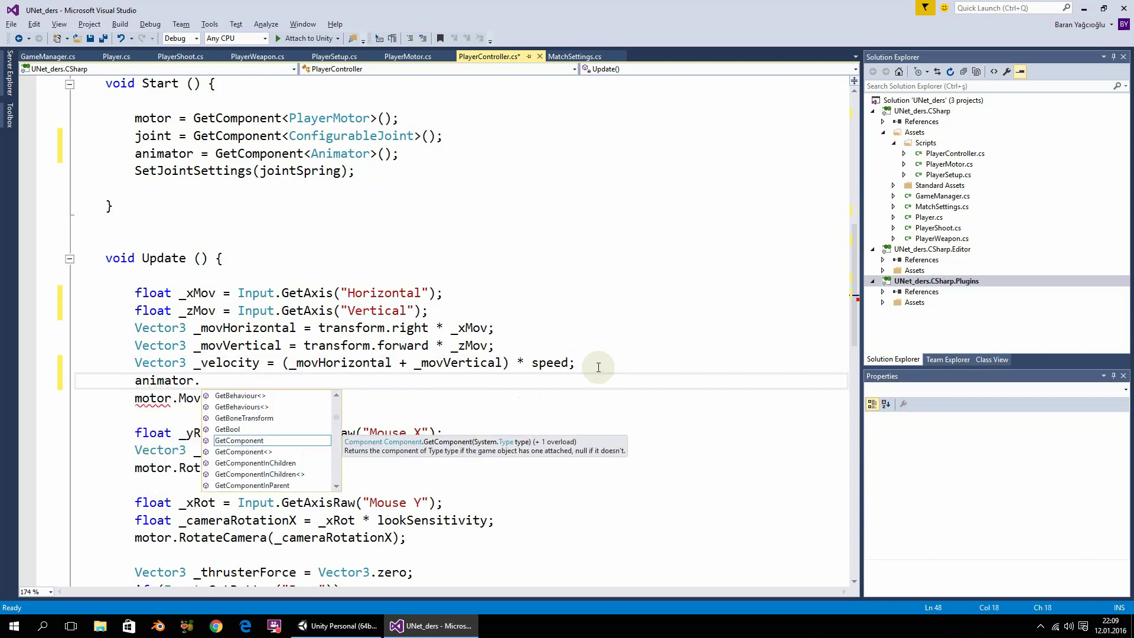
type("setfloat")
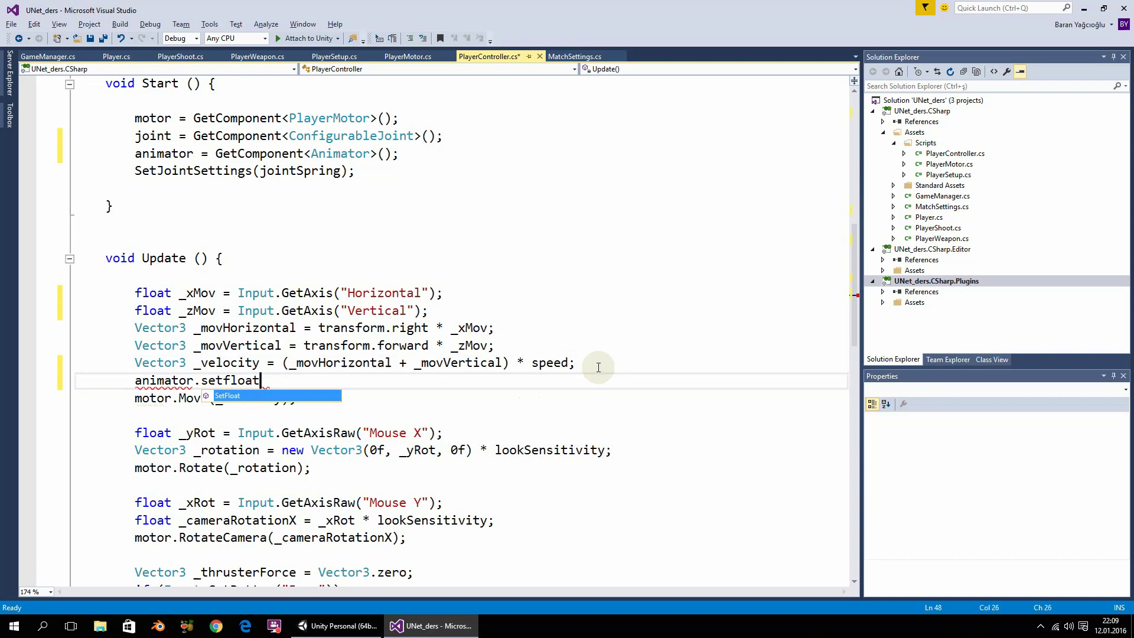
type("(\"")
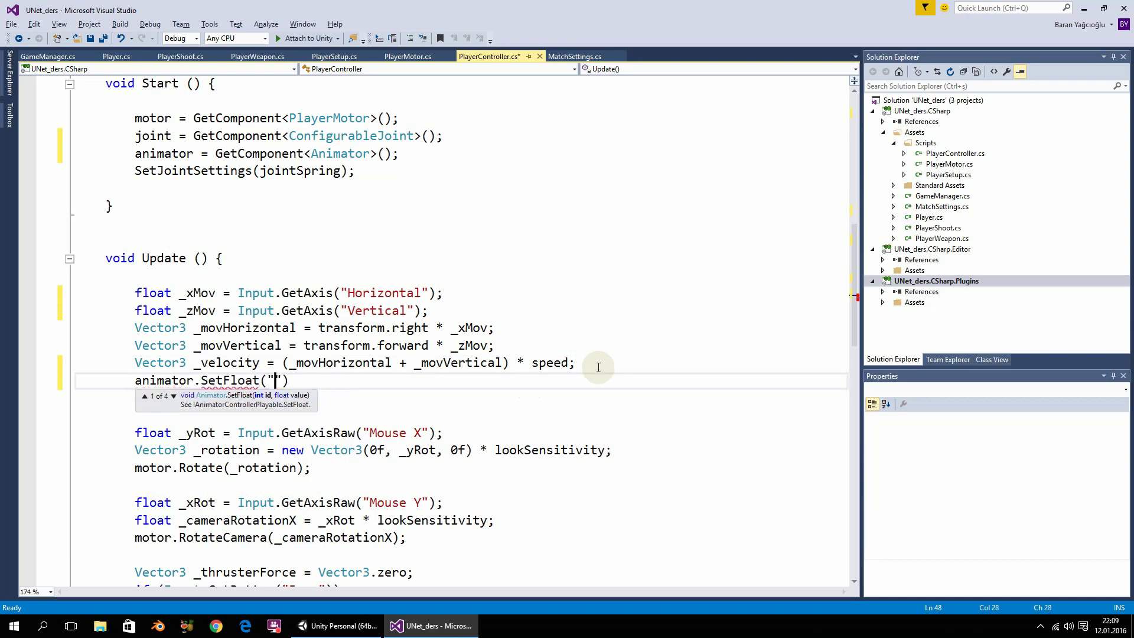
type("For")
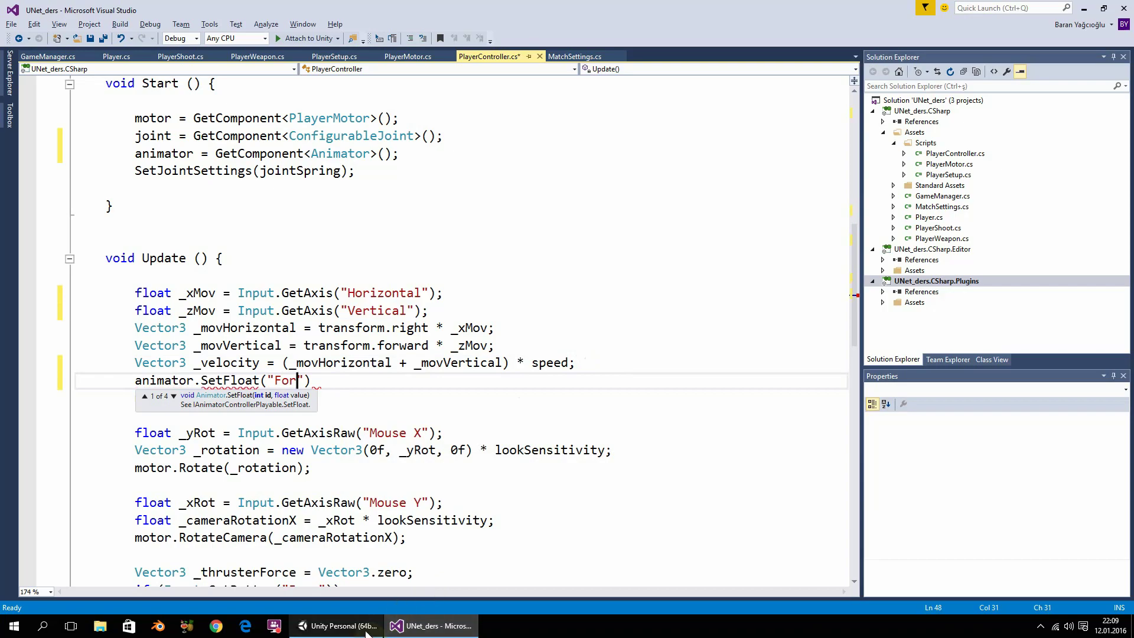
left_click(348, 626)
left_click(78, 49)
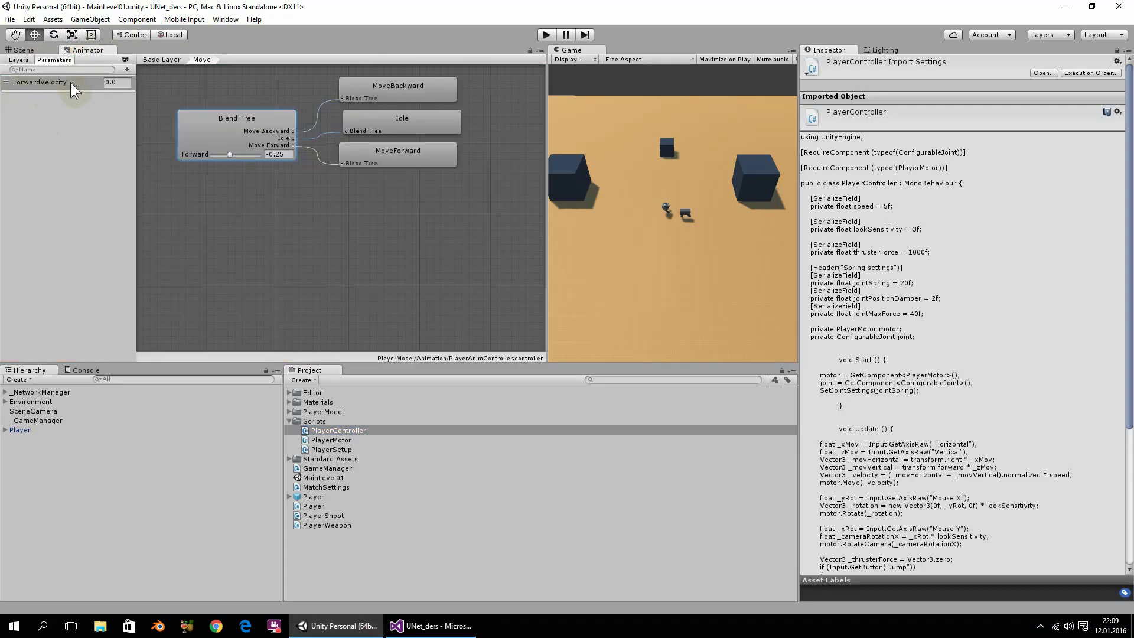
left_click(431, 626)
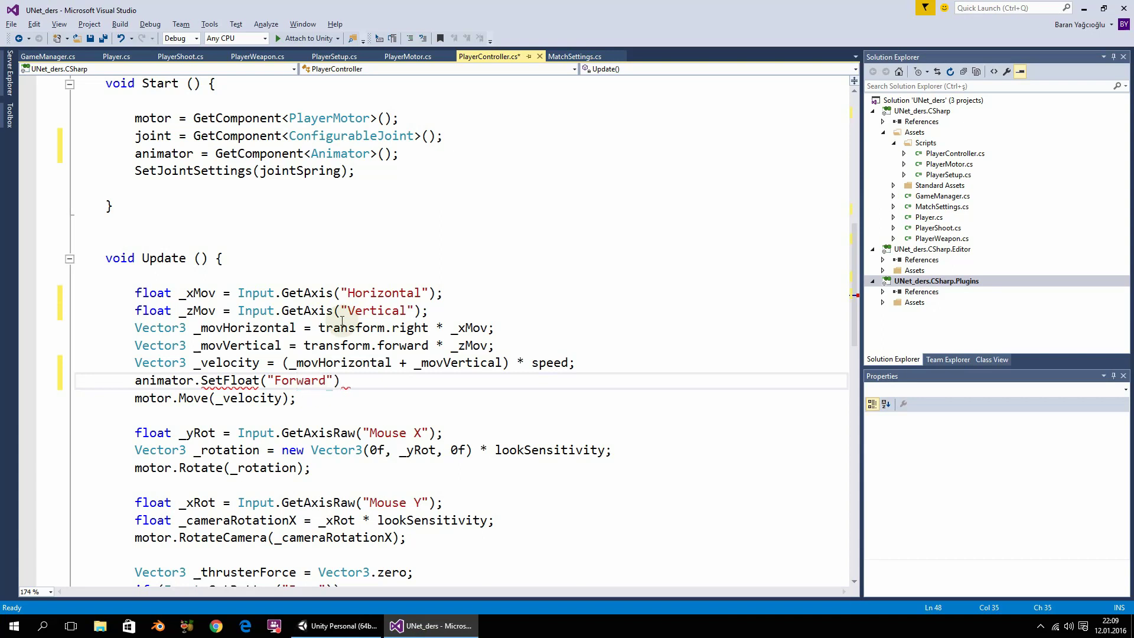
type("Velocity")
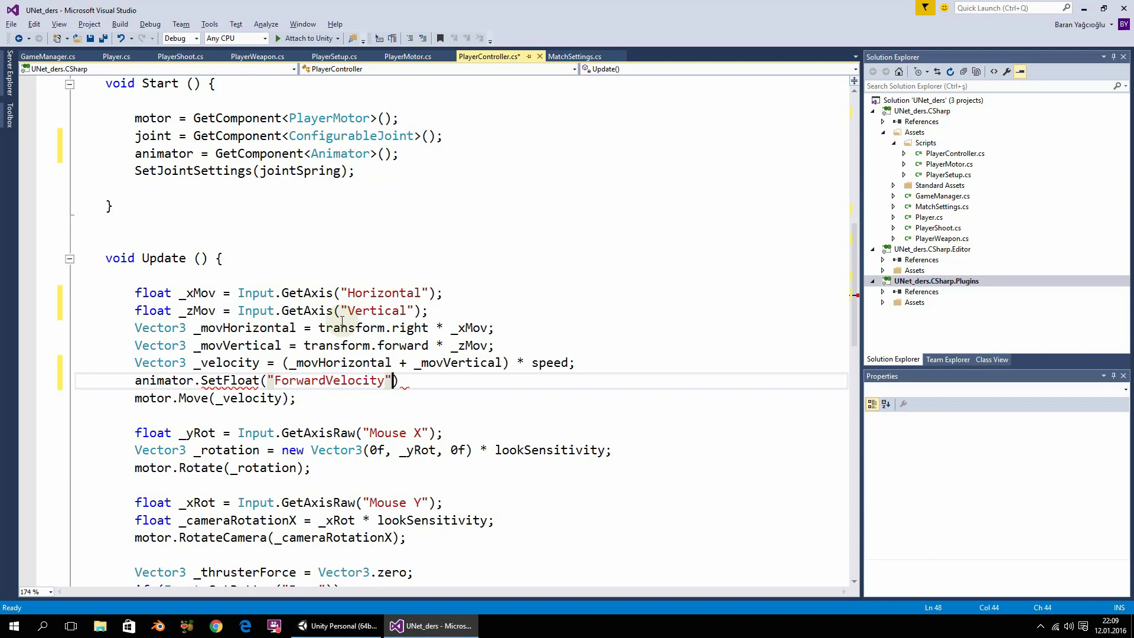
Step: Pass _zMov as the SetFloat value and save PlayerController.cs
type(",")
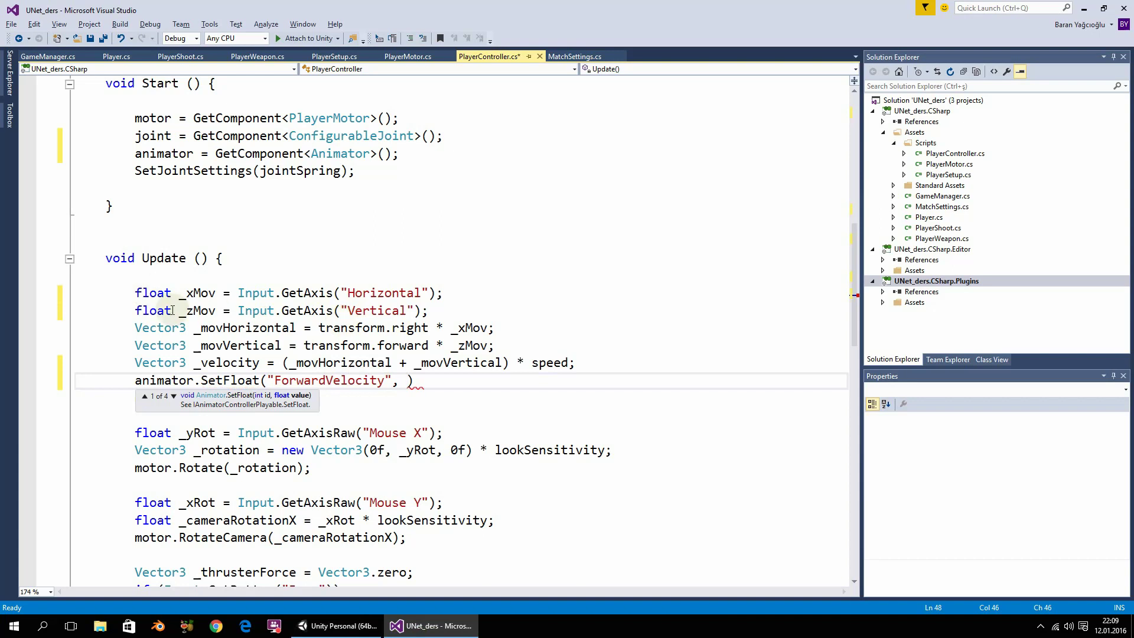
left_click_drag(179, 310, 218, 310)
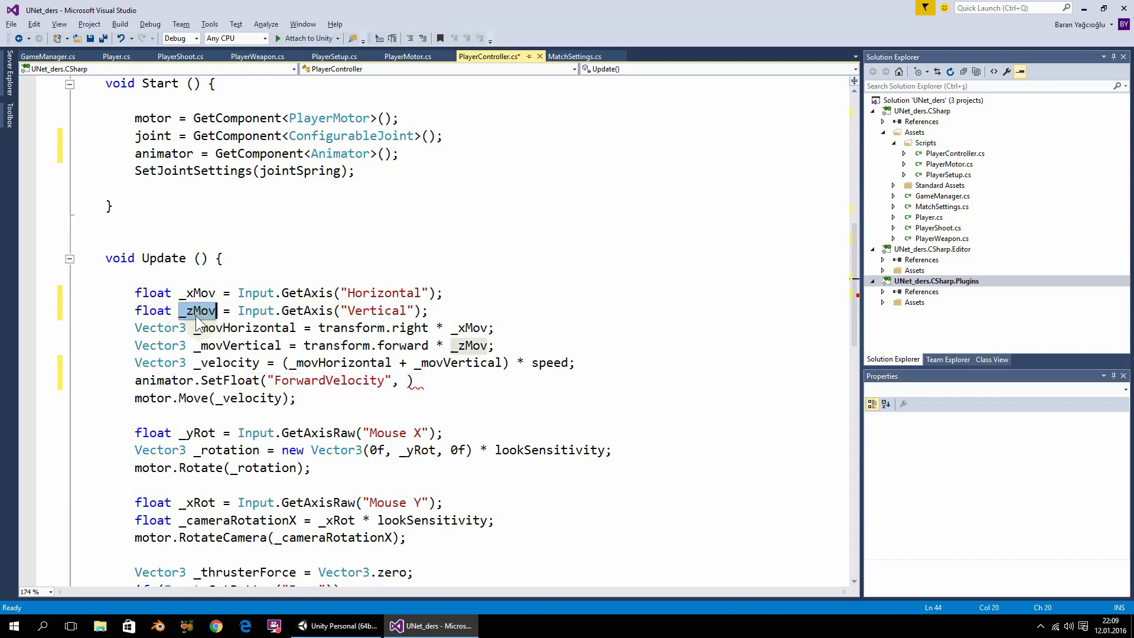
left_click(403, 385)
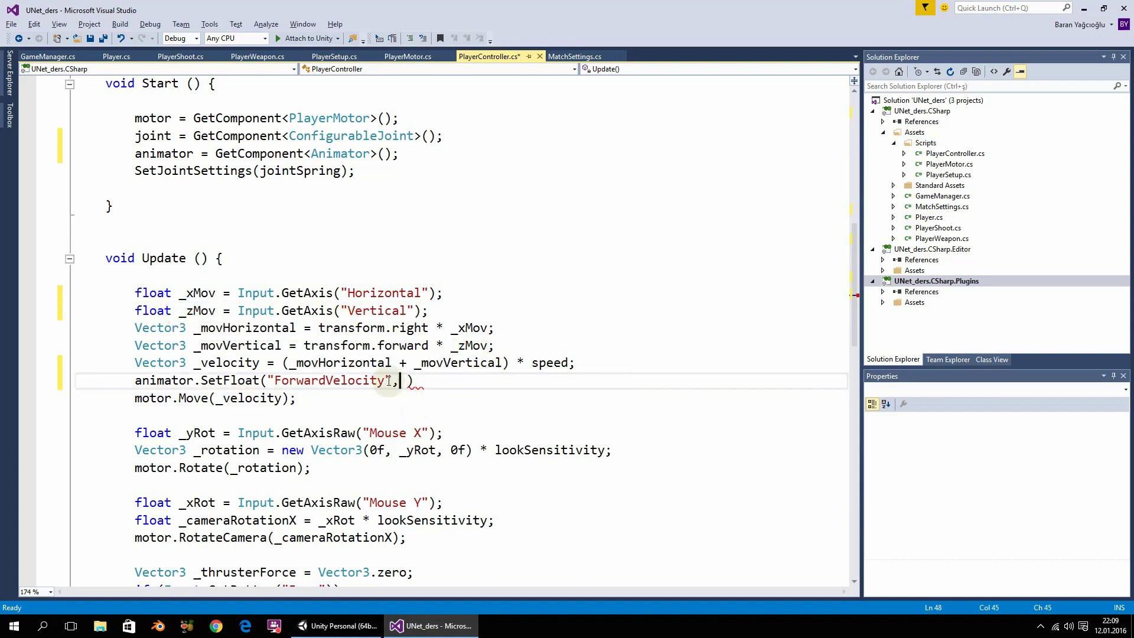
type("_ ")
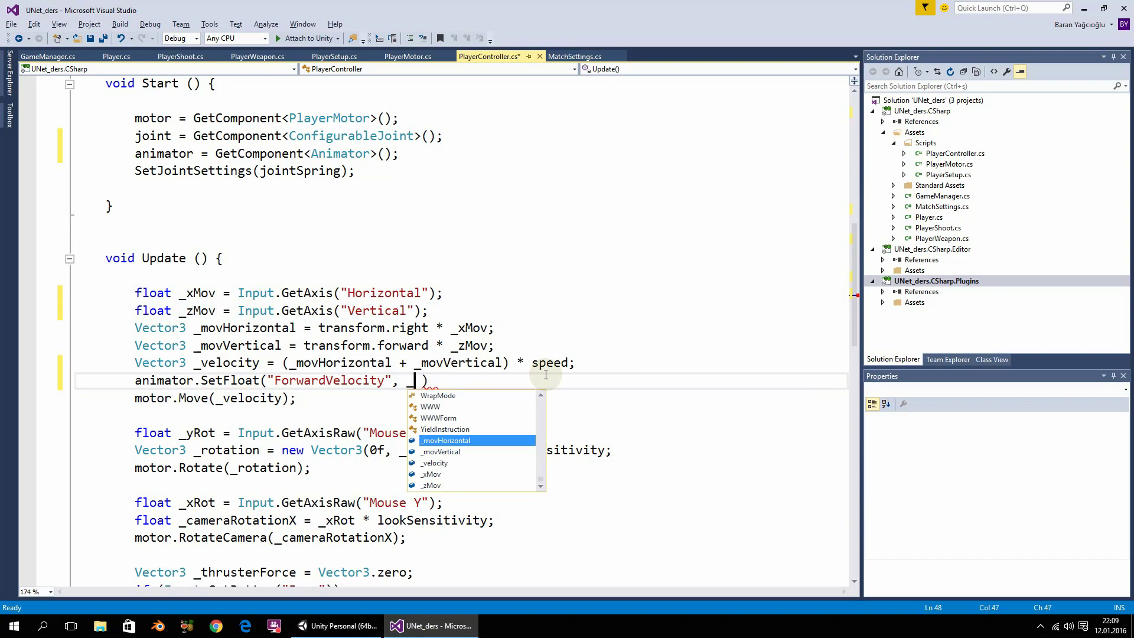
type("zMov")
key("Right")
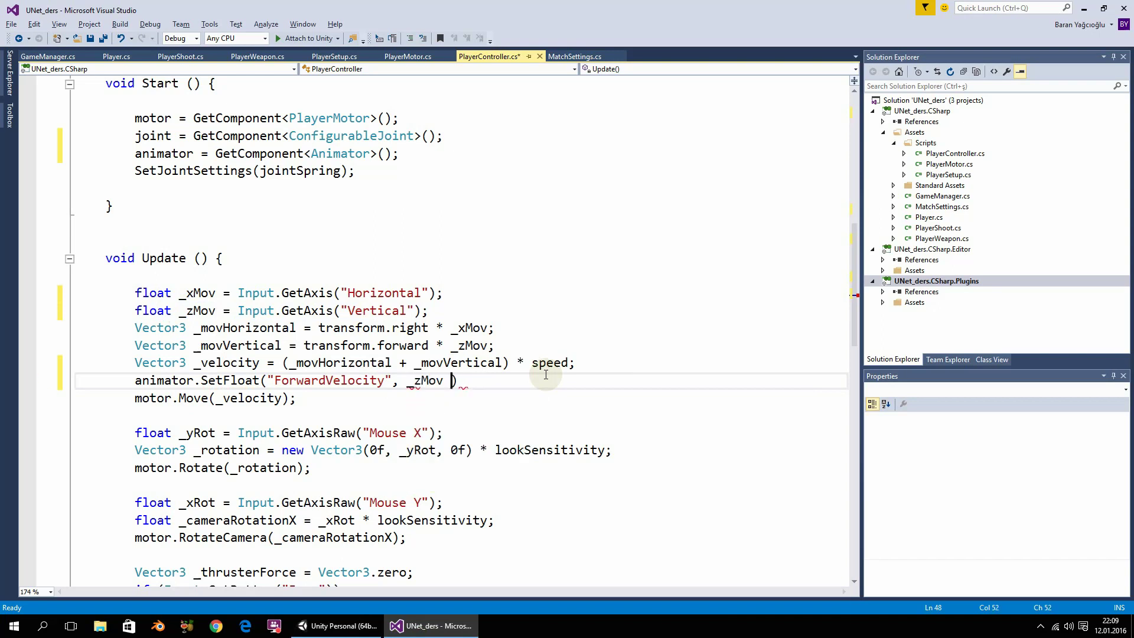
type(";")
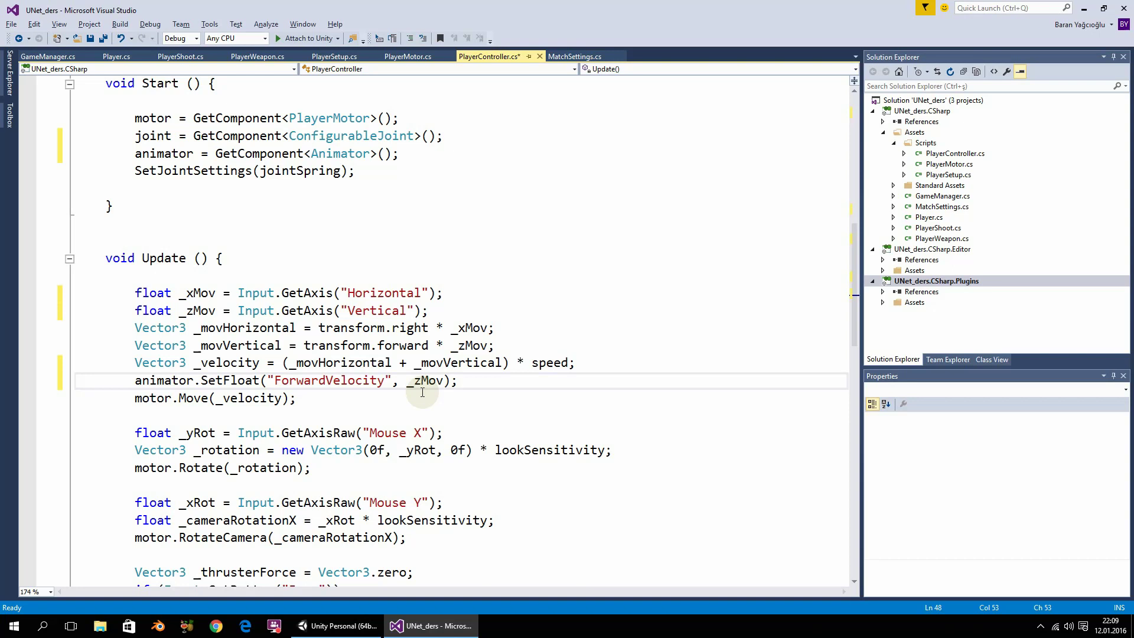
key("ctrl+s")
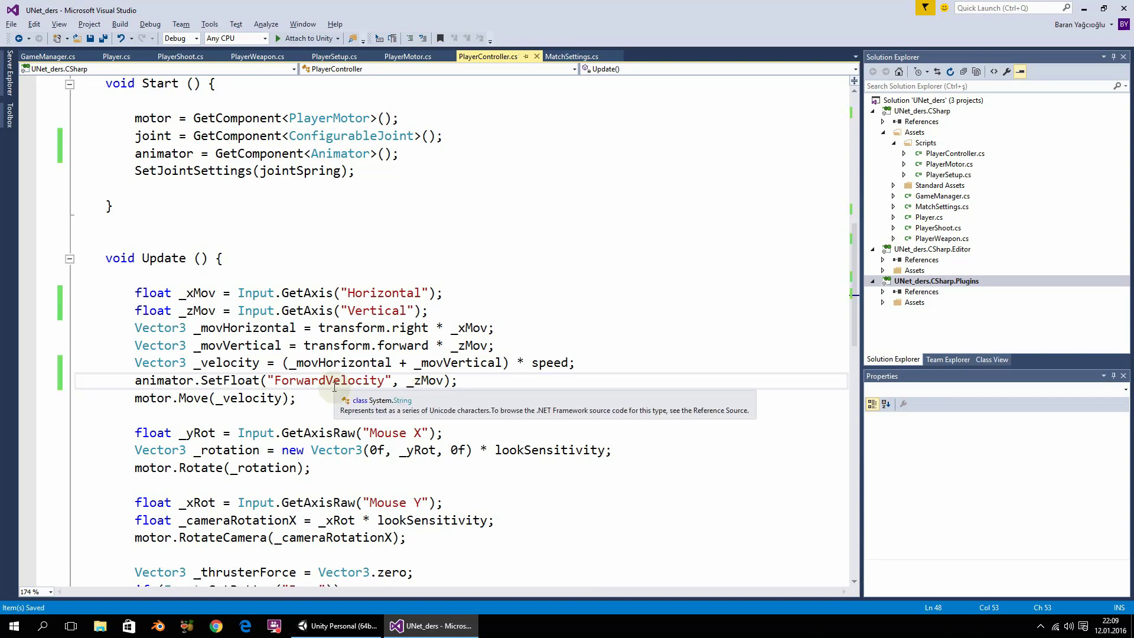
Step: In Unity, select the Player instance and apply its changes to the prefab
left_click(334, 625)
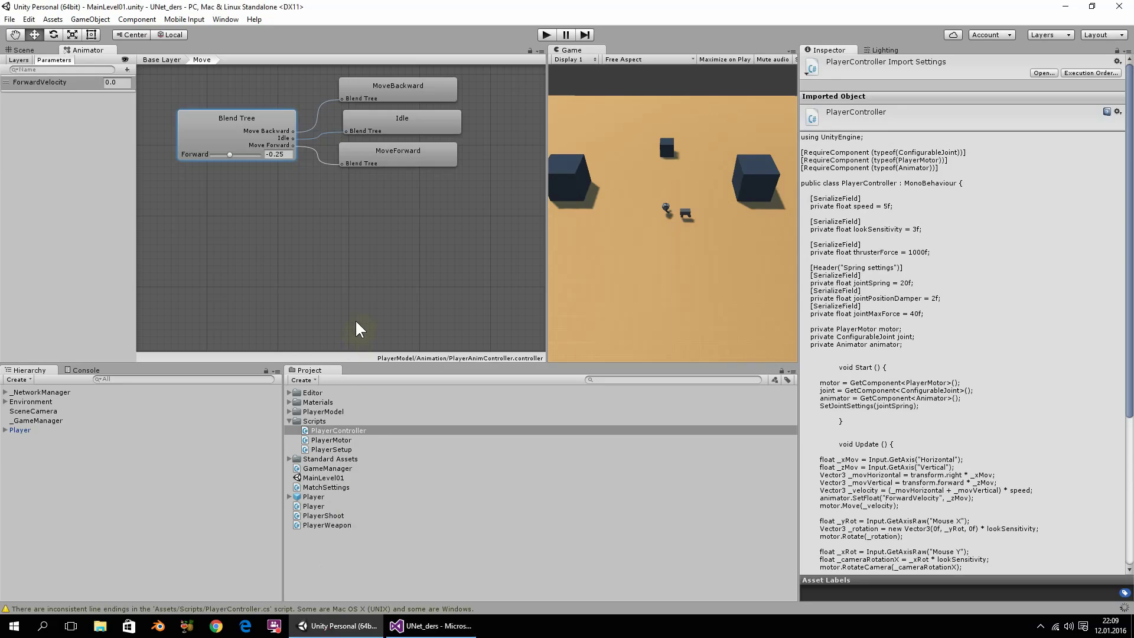
left_click(43, 430)
left_click(92, 451)
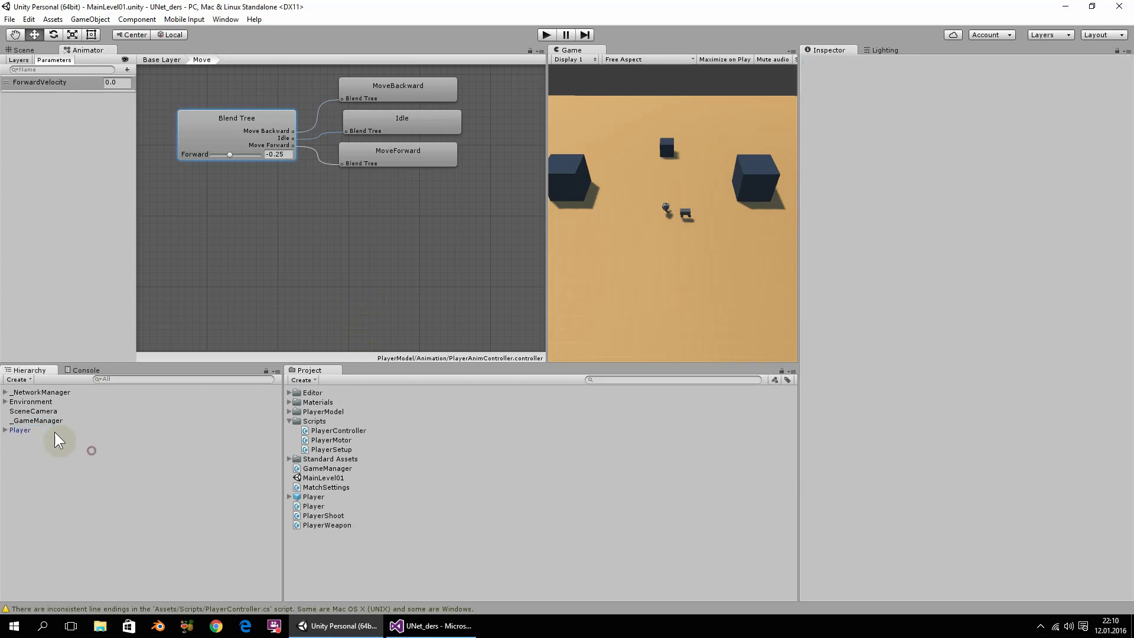
left_click(54, 431)
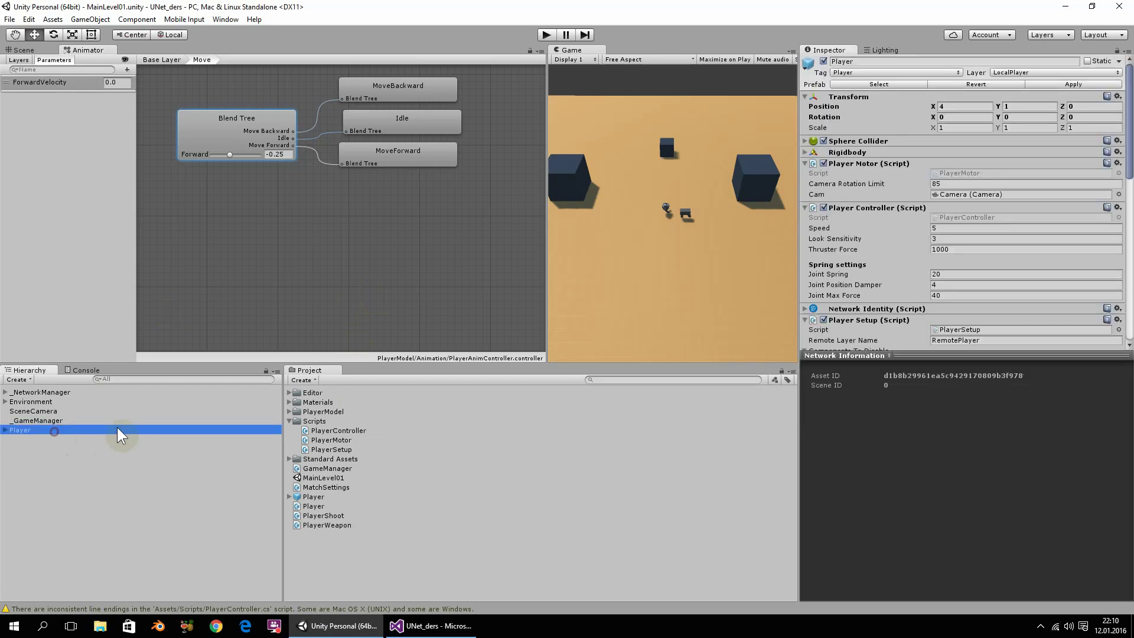
left_click(1080, 83)
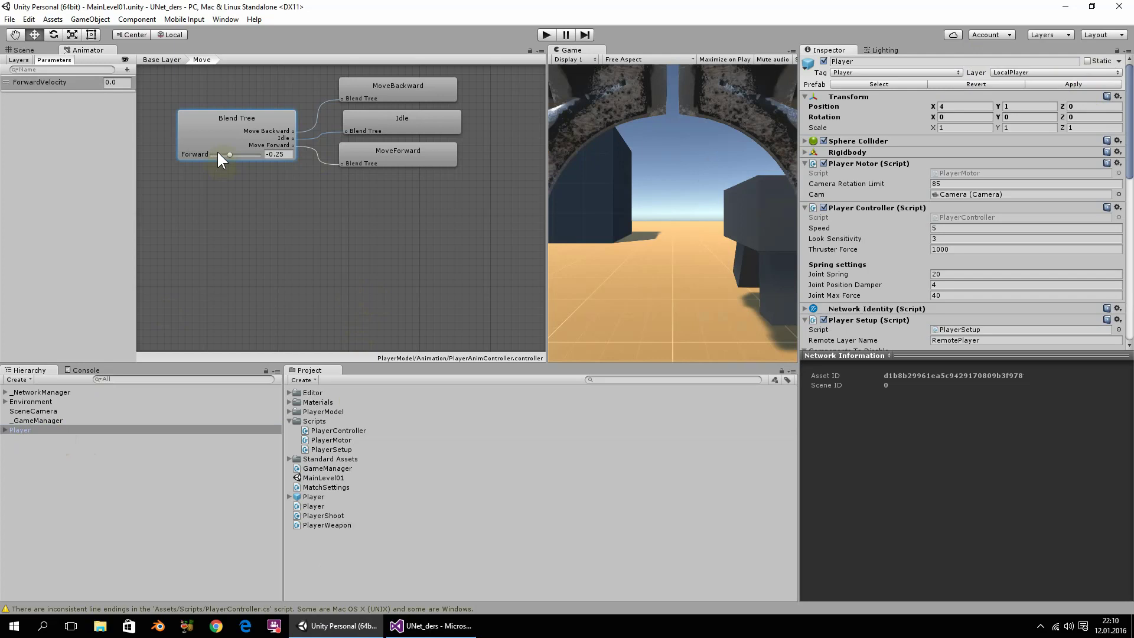
Step: Delete Player from the scene, show the Scene view and widen the Game view
left_click(56, 431)
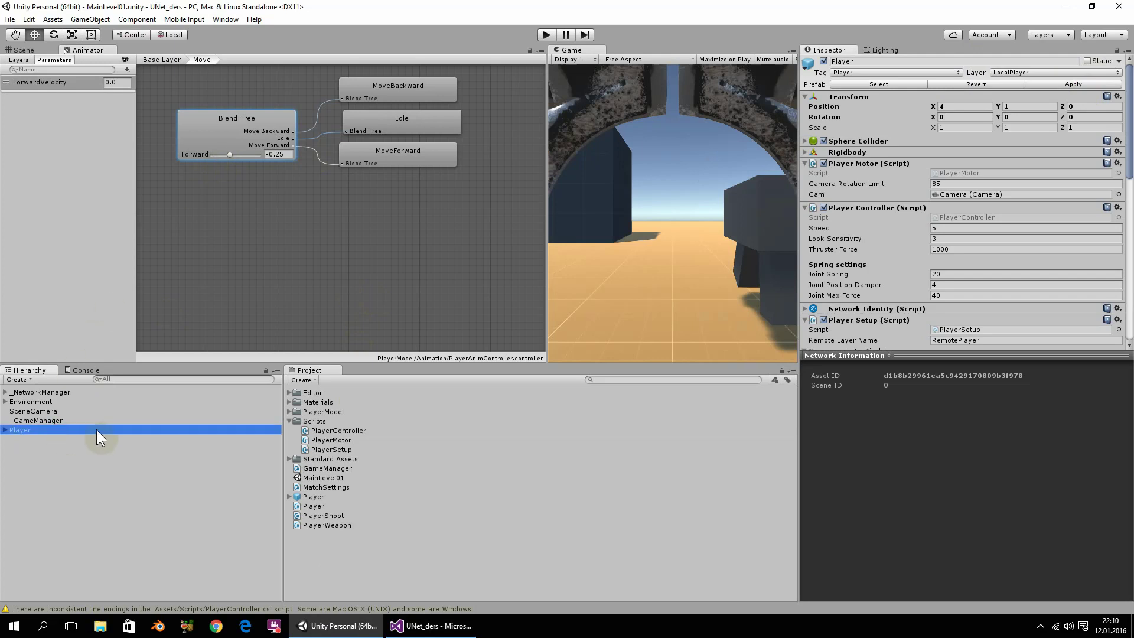
key("Delete")
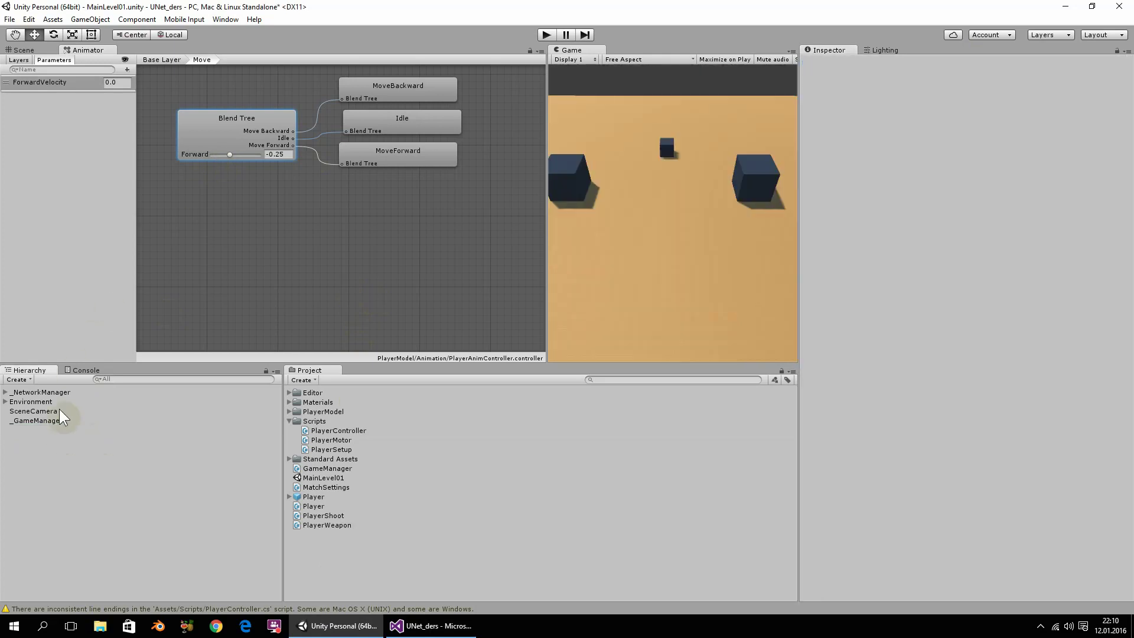
left_click(28, 50)
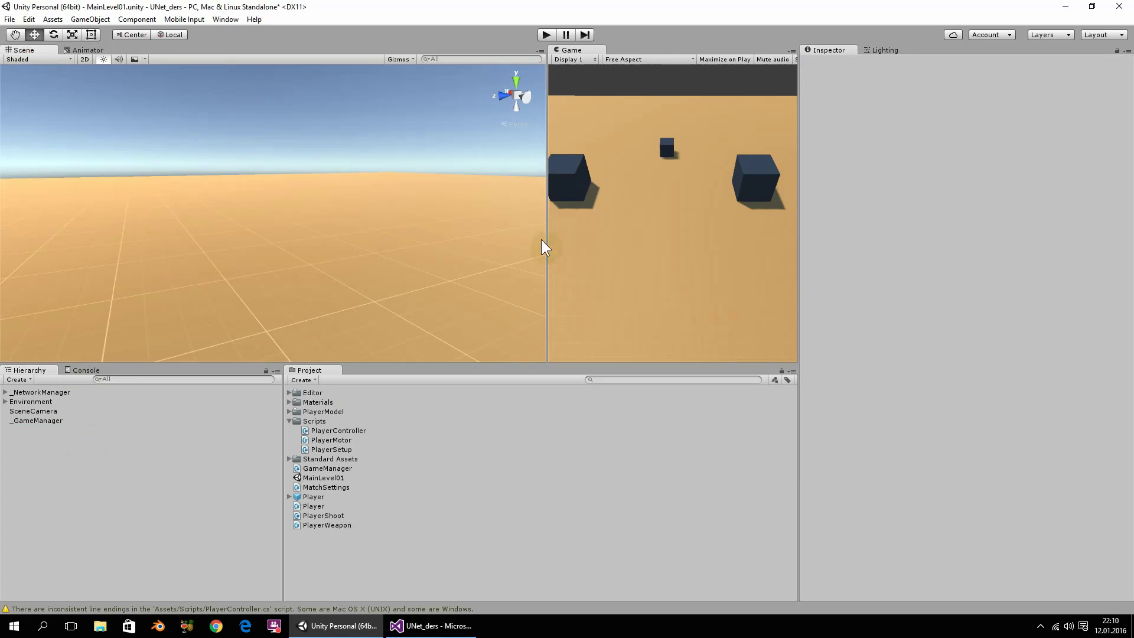
left_click_drag(546, 230, 370, 232)
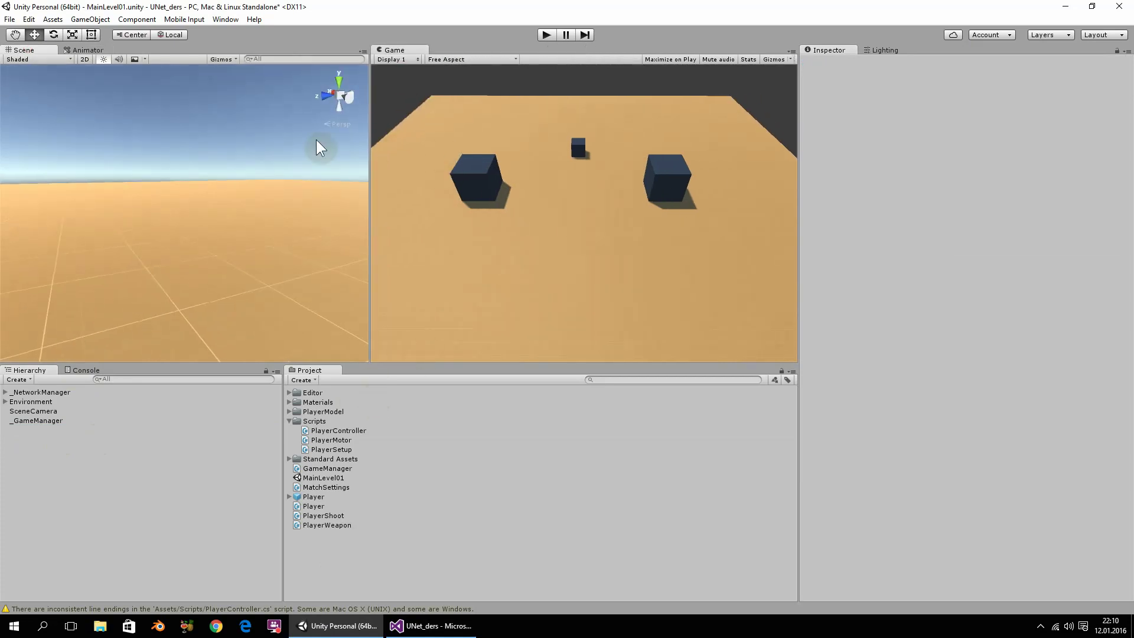
Step: Enter play mode and start the game as a LAN host
left_click(547, 34)
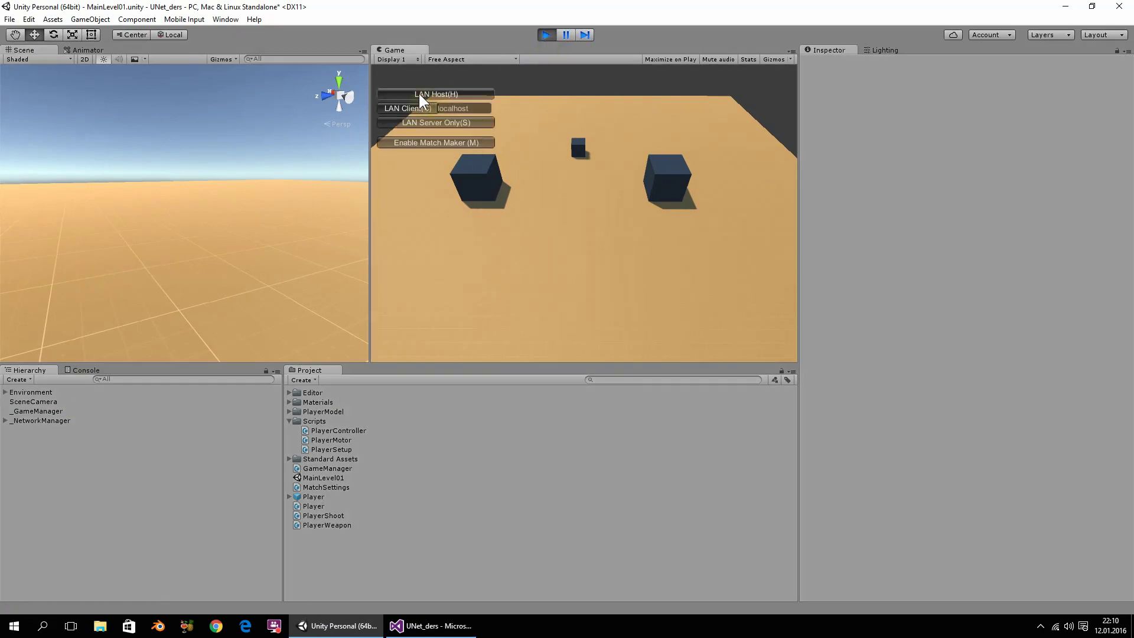
left_click(418, 92)
mouse_move(256, 211)
left_mouse_down("alt")
mouse_move(82, 296)
mouse_move(203, 268)
mouse_move(179, 242)
mouse_move(110, 274)
mouse_move(362, 230)
left_mouse_up("alt")
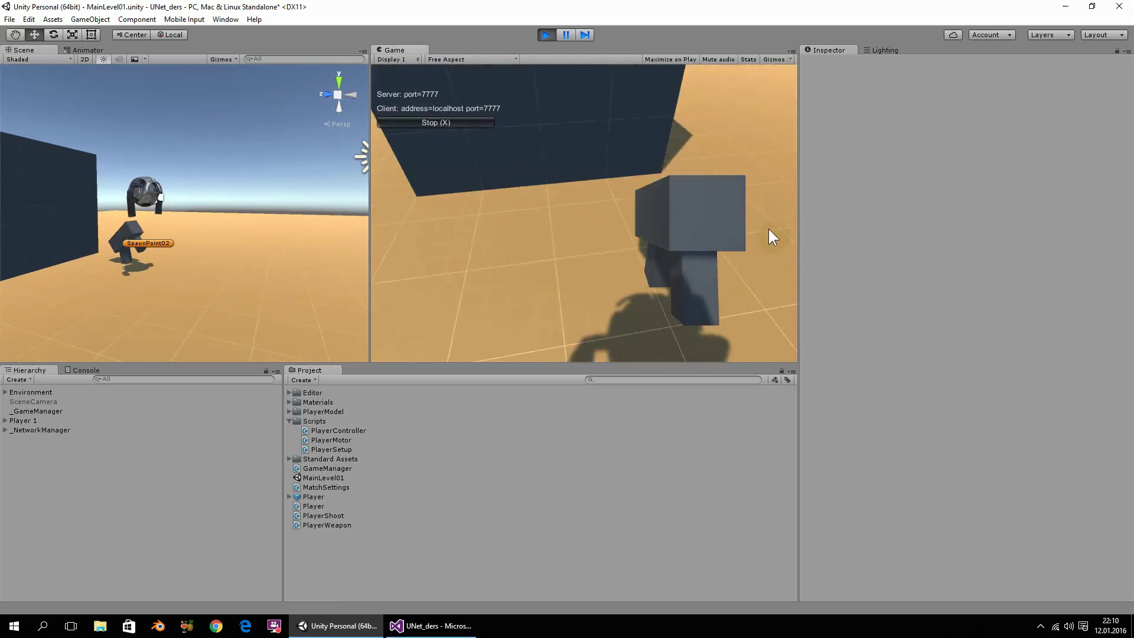
Step: Walk the player around with W, S and D, and fly upward with Space
key("w")
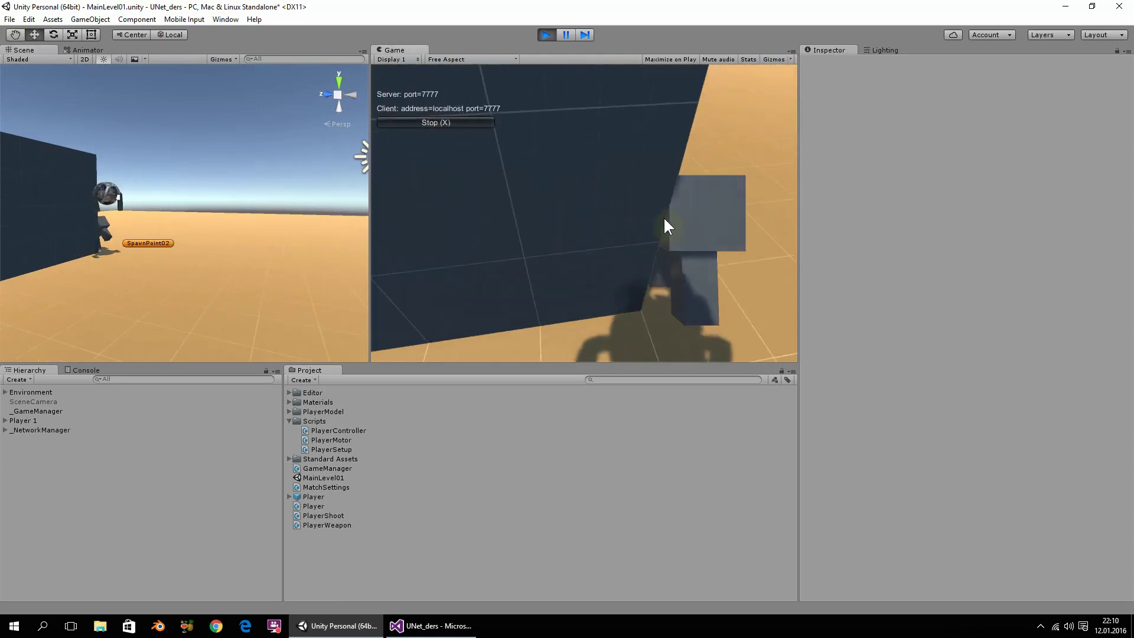
key("s")
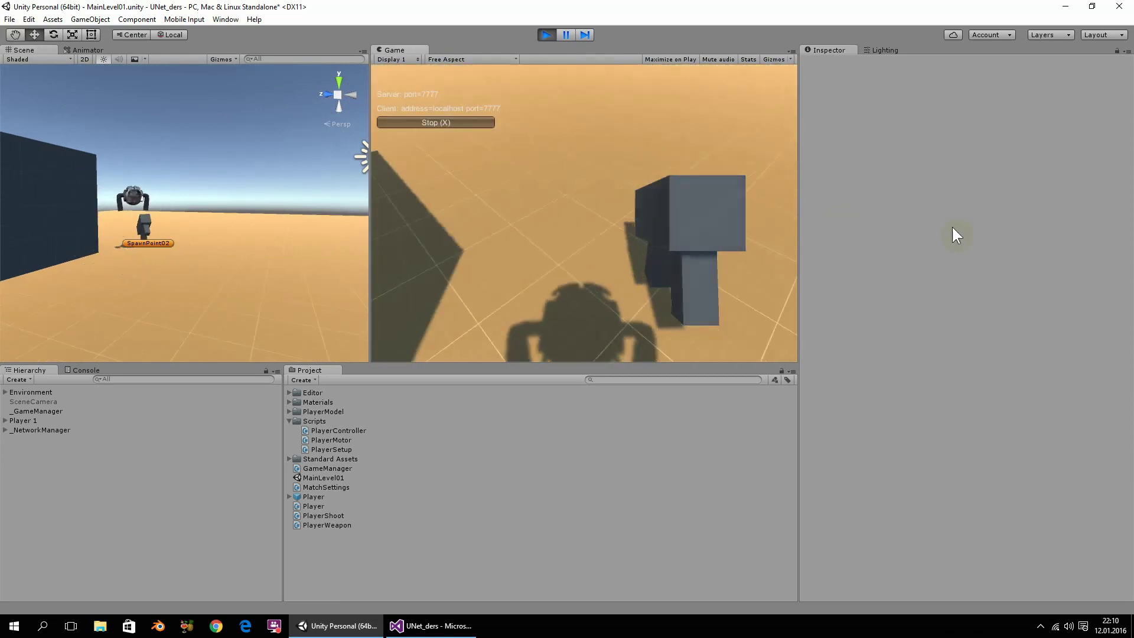
key("s")
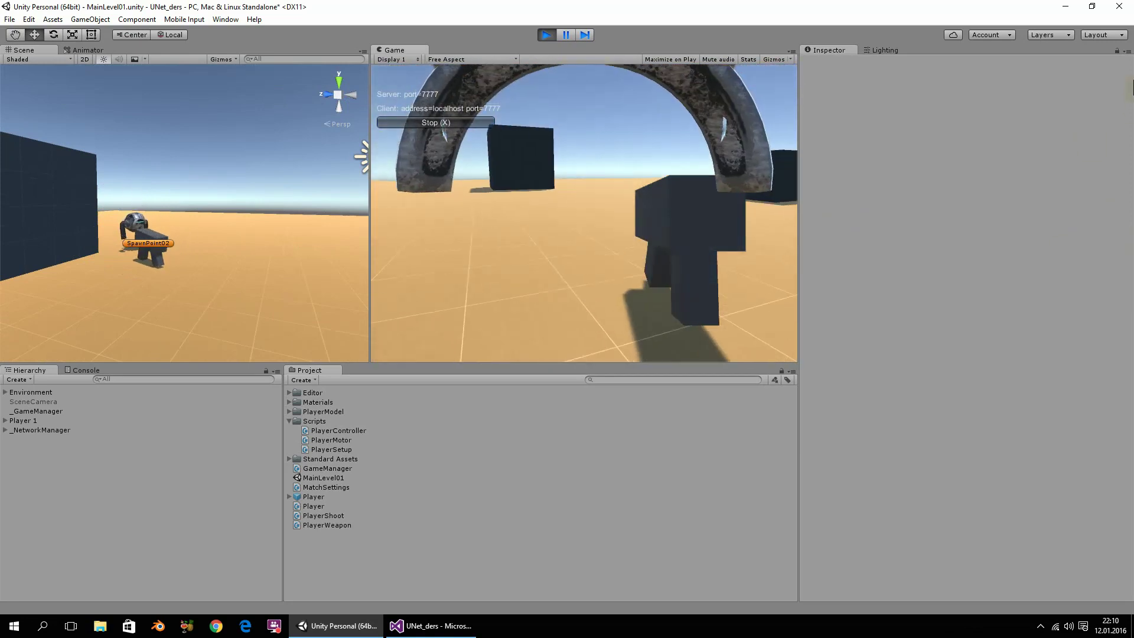
key("d")
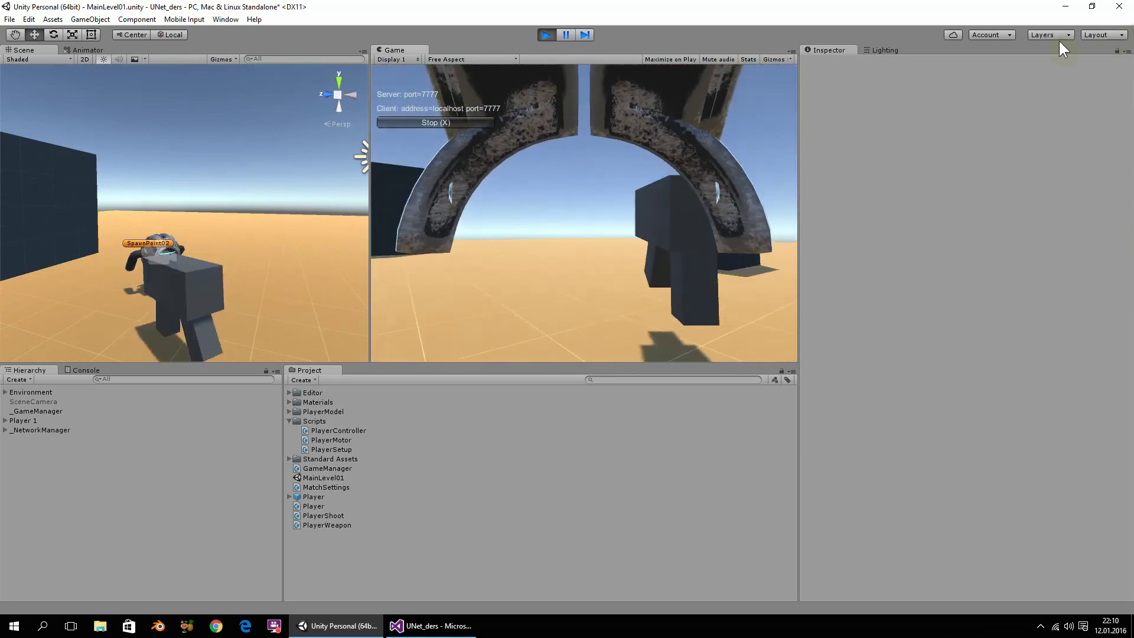
key("w")
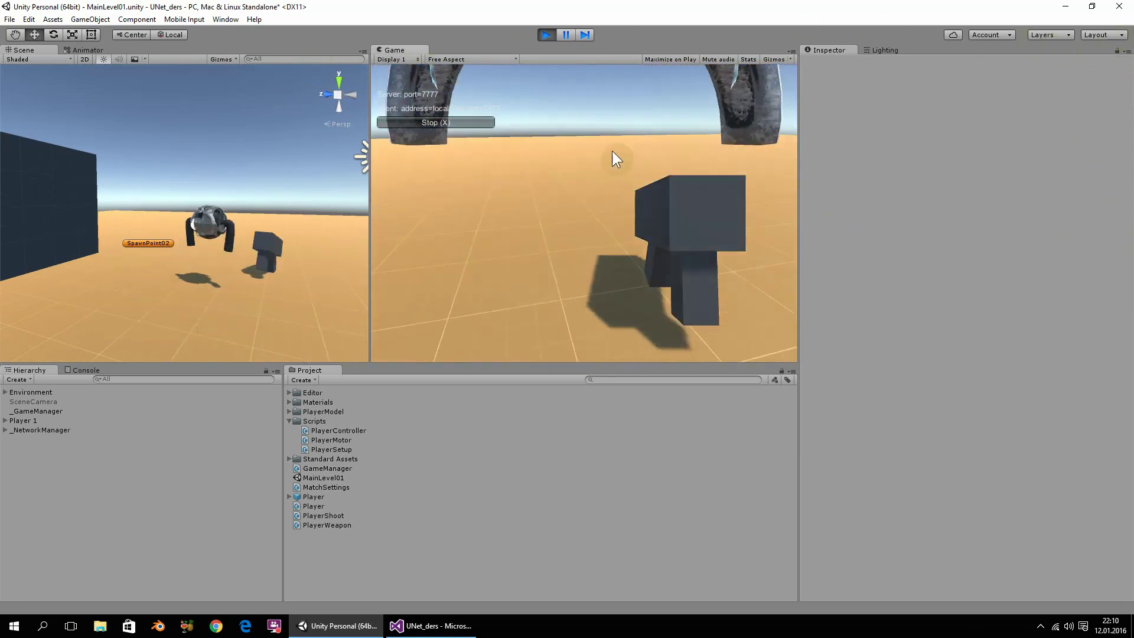
key("space")
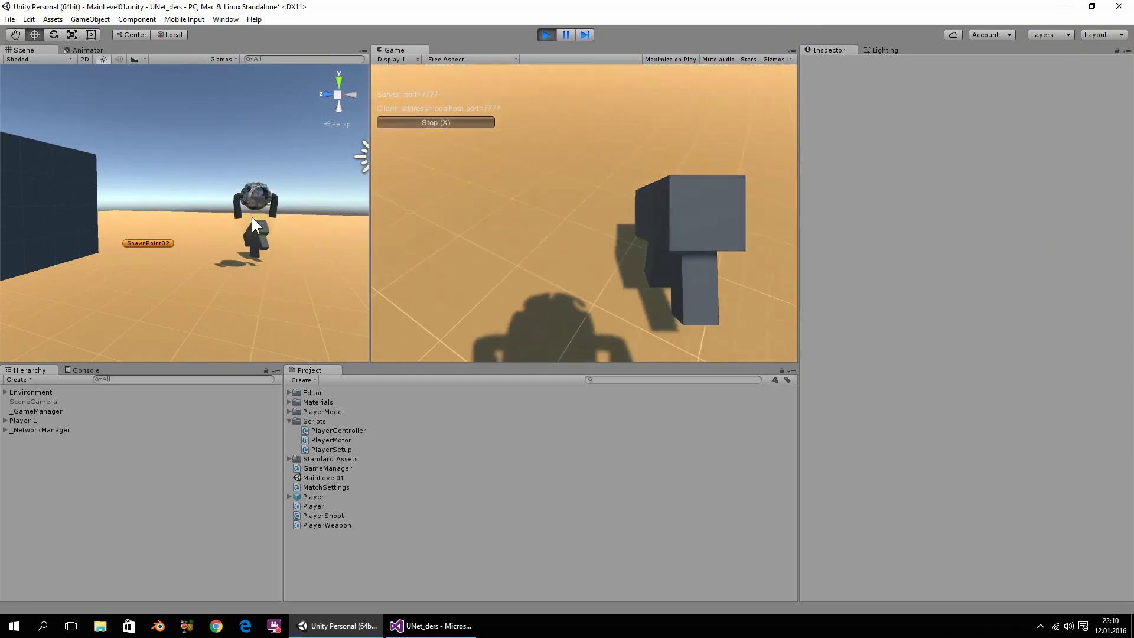
key("s")
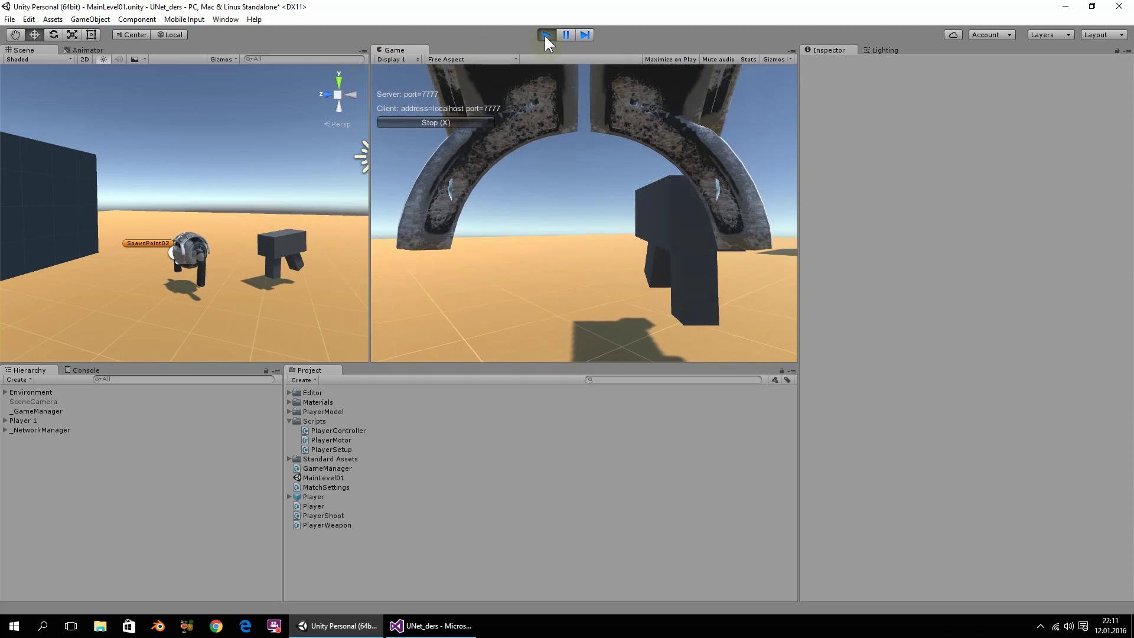
Step: Exit play mode and Build & Run a development player with Ctrl+B
left_click(544, 33)
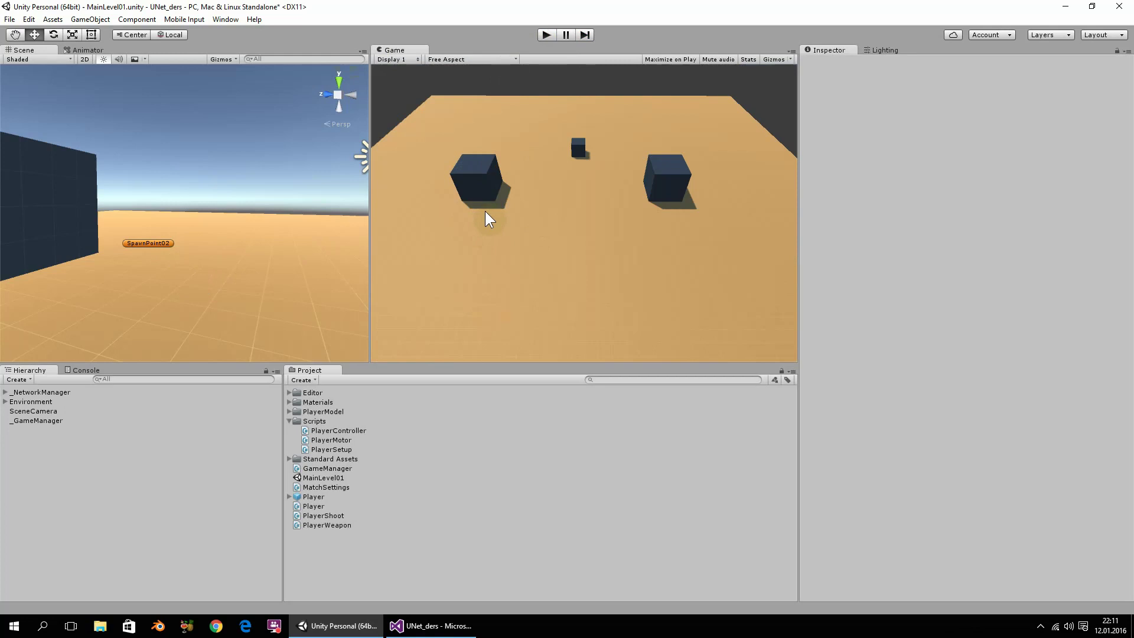
key("ctrl+b")
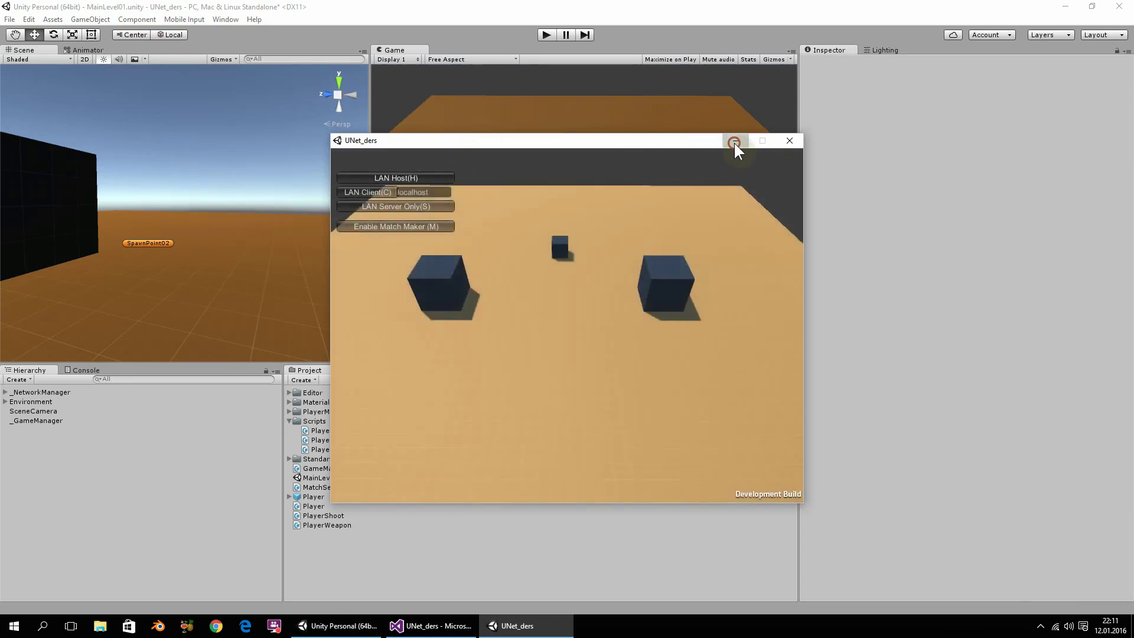
Step: Host a LAN game in the editor's play mode and join it from the standalone build as client
left_click(736, 141)
left_click(546, 36)
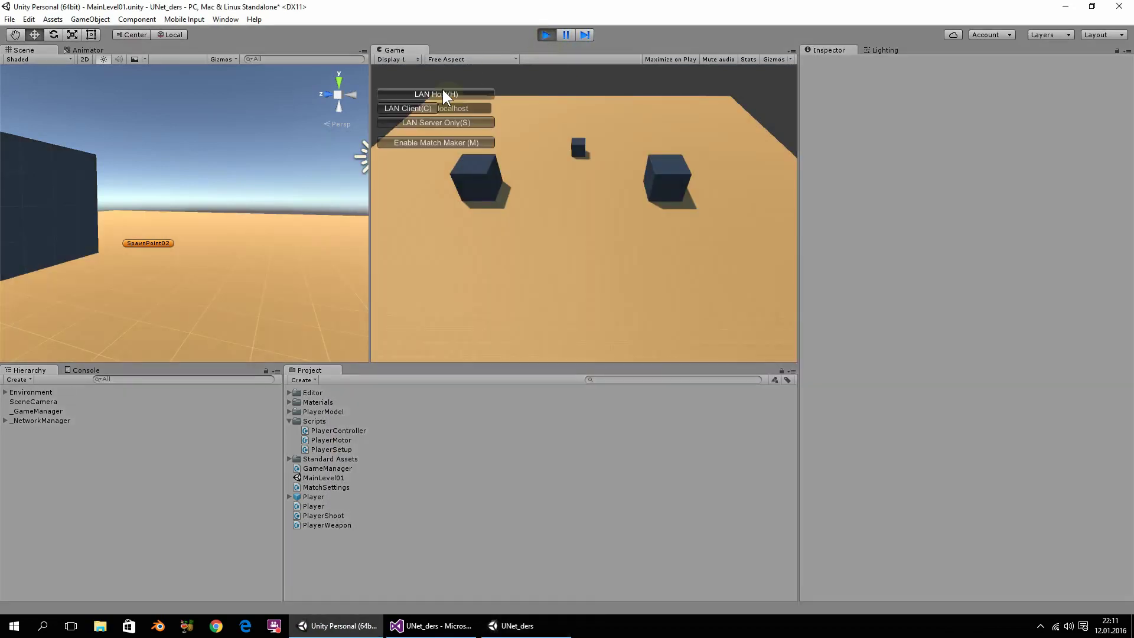
left_click(462, 92)
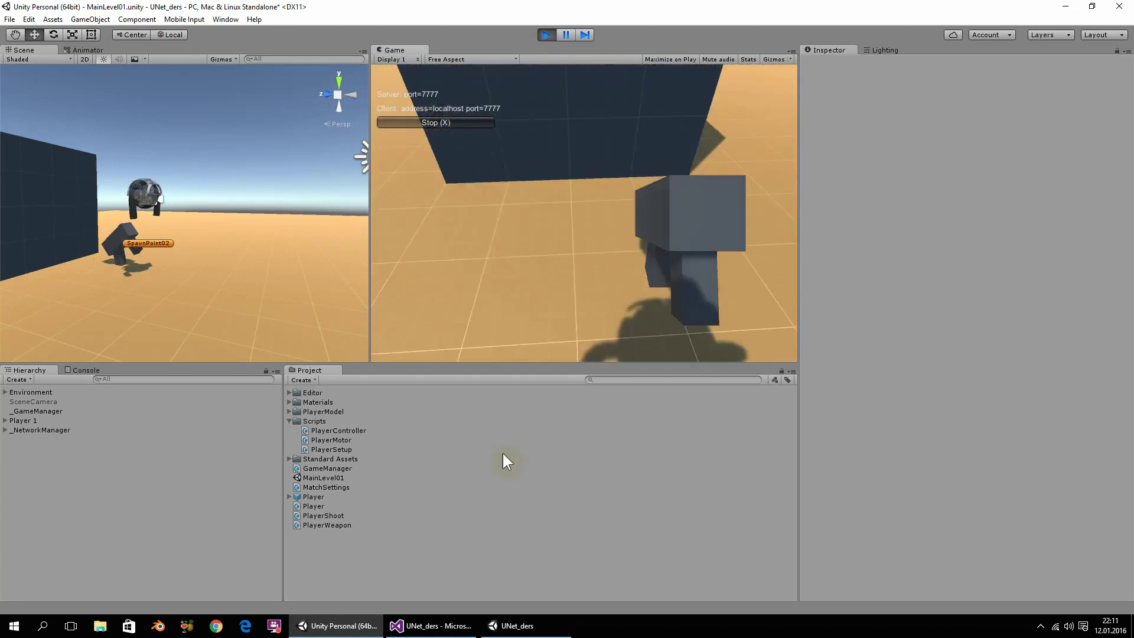
left_click(518, 626)
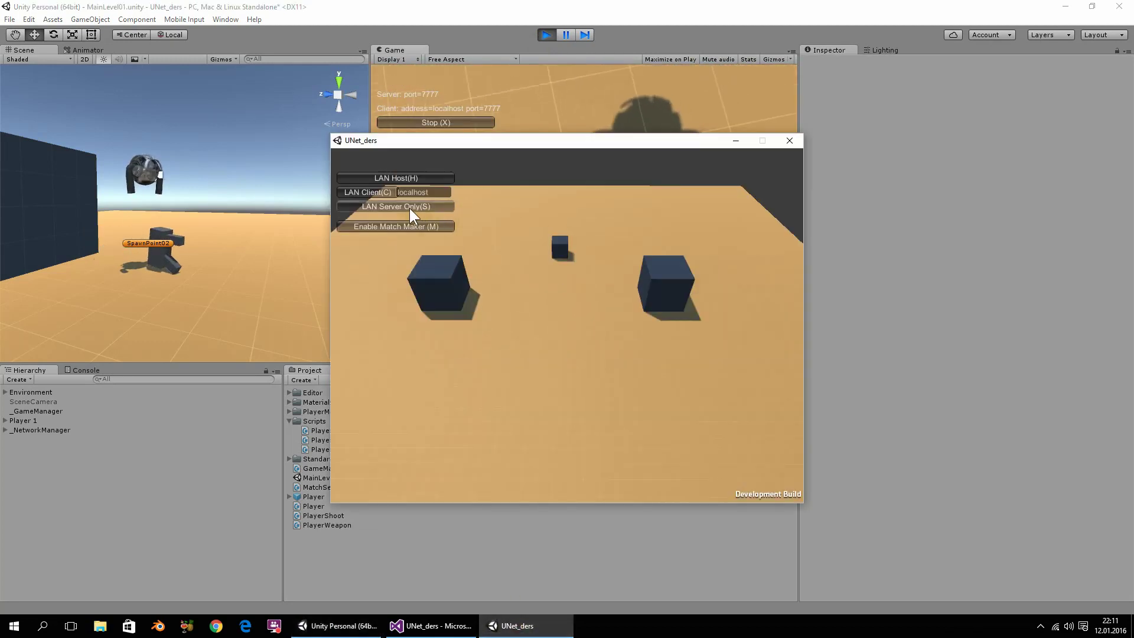
left_click(374, 195)
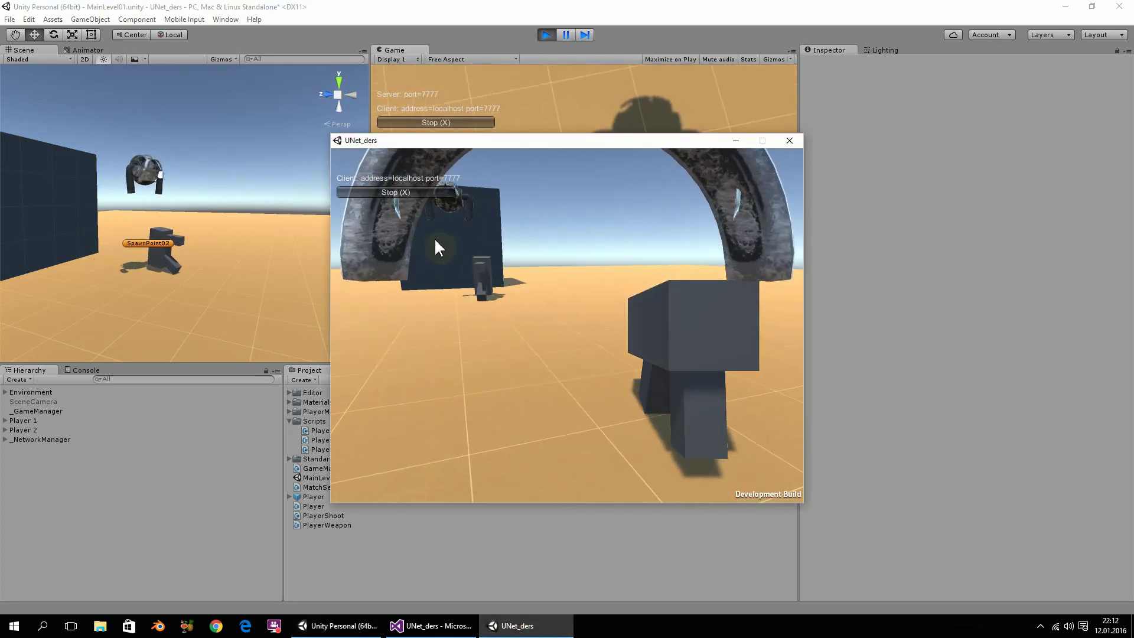
Step: Watch both players in the scene view, drive Player 2 forward in the build, then close it
middle_click_drag(210, 245, 274, 257)
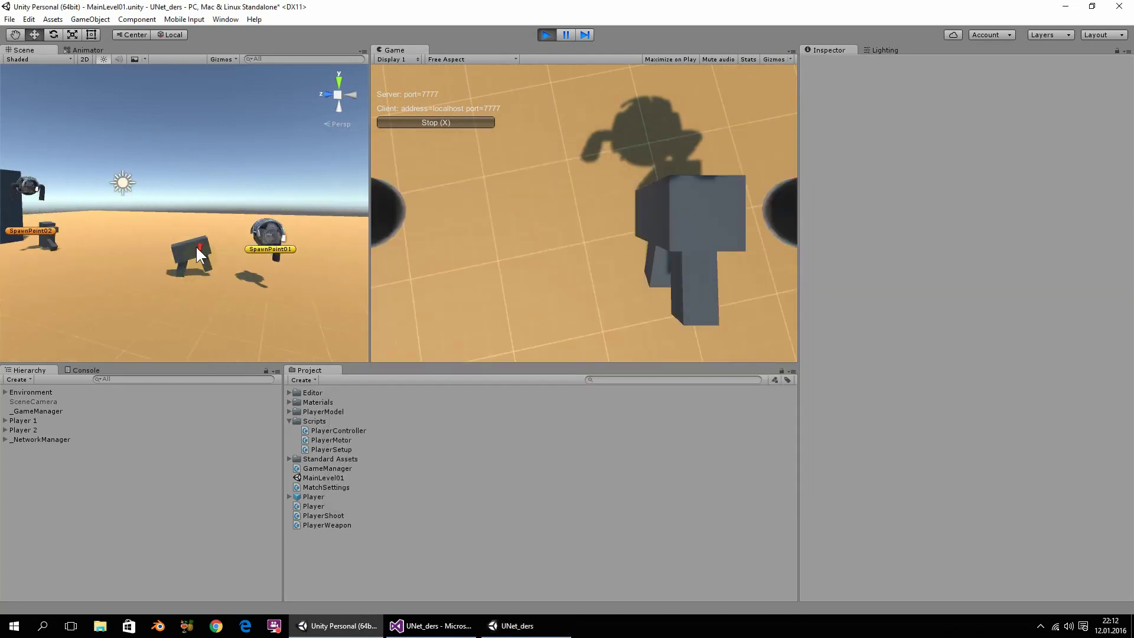
scroll(253, 268, "up", 2)
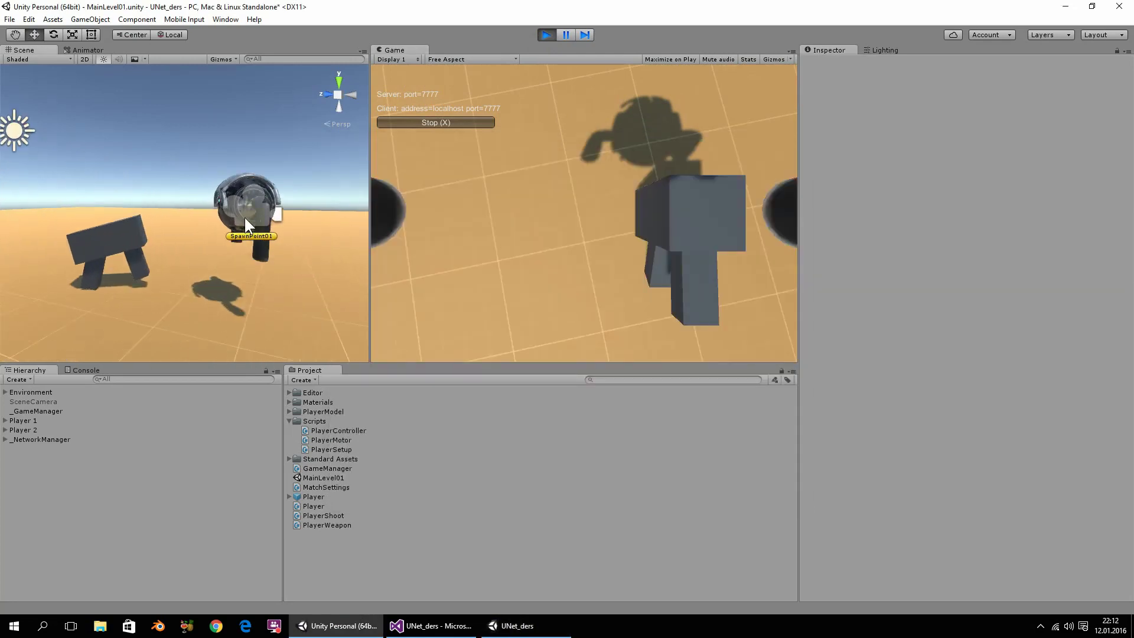
left_click(517, 626)
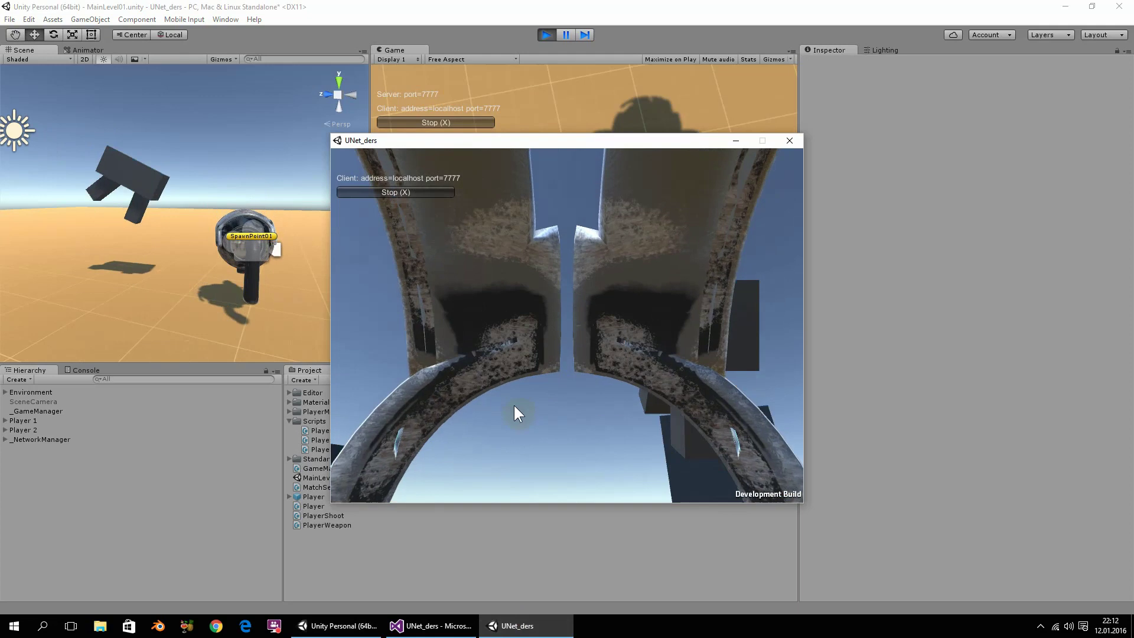
key("w")
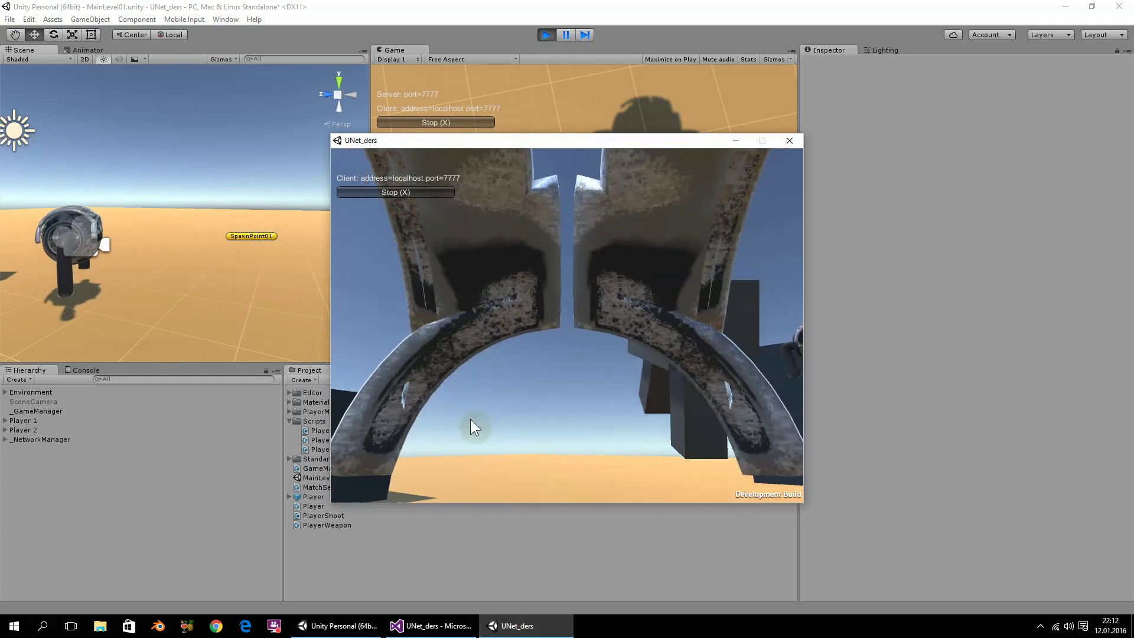
key("w")
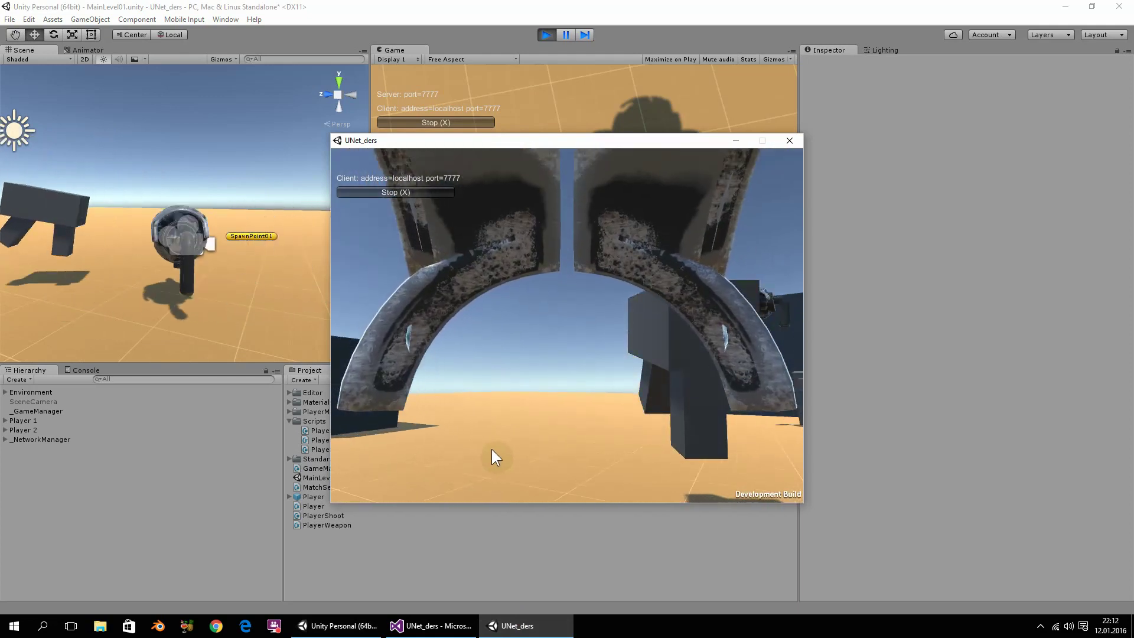
left_click(787, 141)
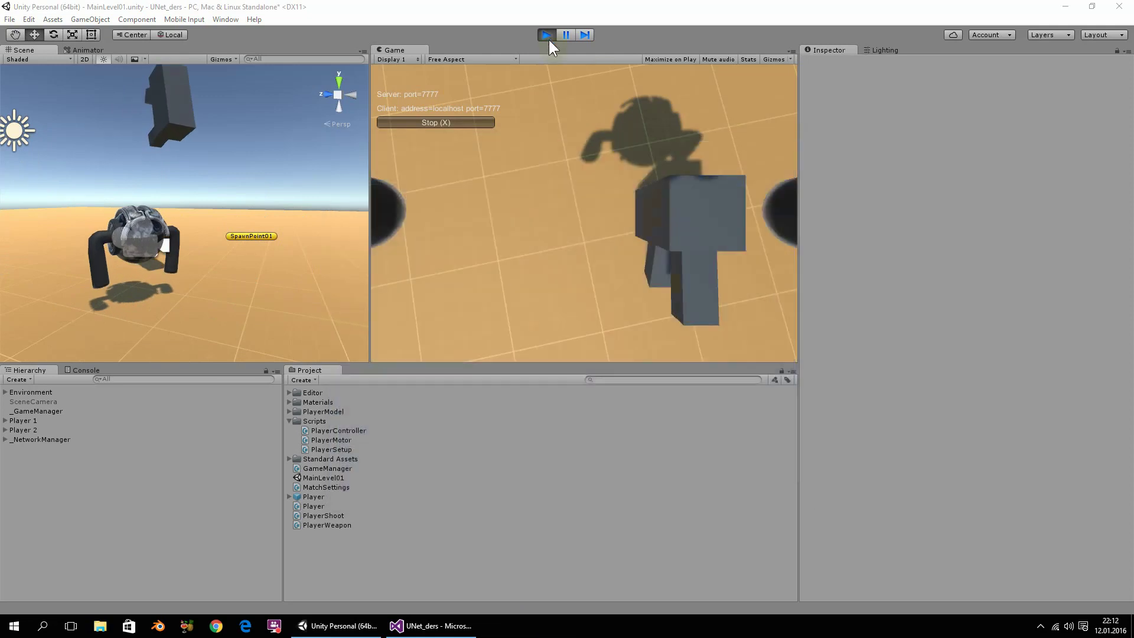
Step: Exit play mode and drop a Player prefab instance into MainLevel01, framing it at 4, 1, 0
left_click(547, 36)
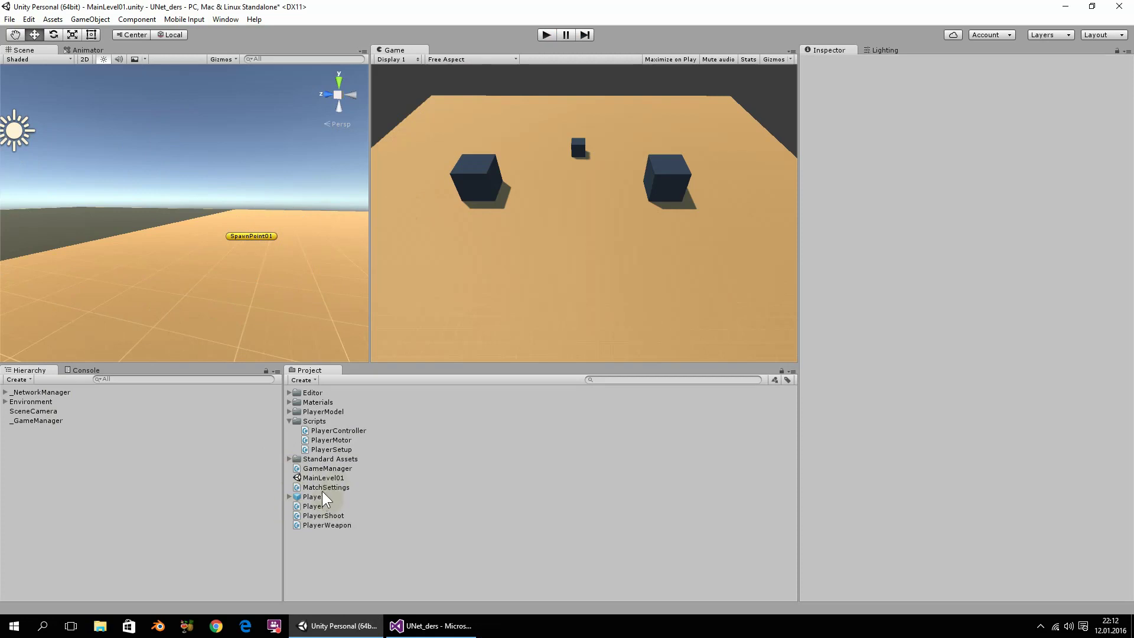
left_click_drag(319, 497, 148, 475)
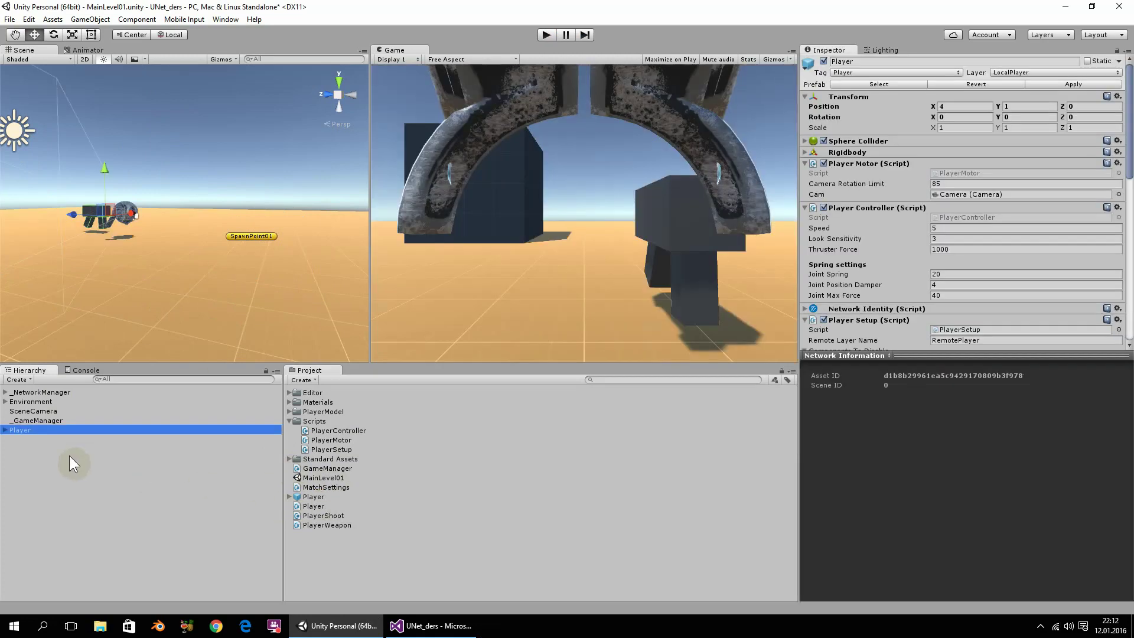
double_click(70, 430)
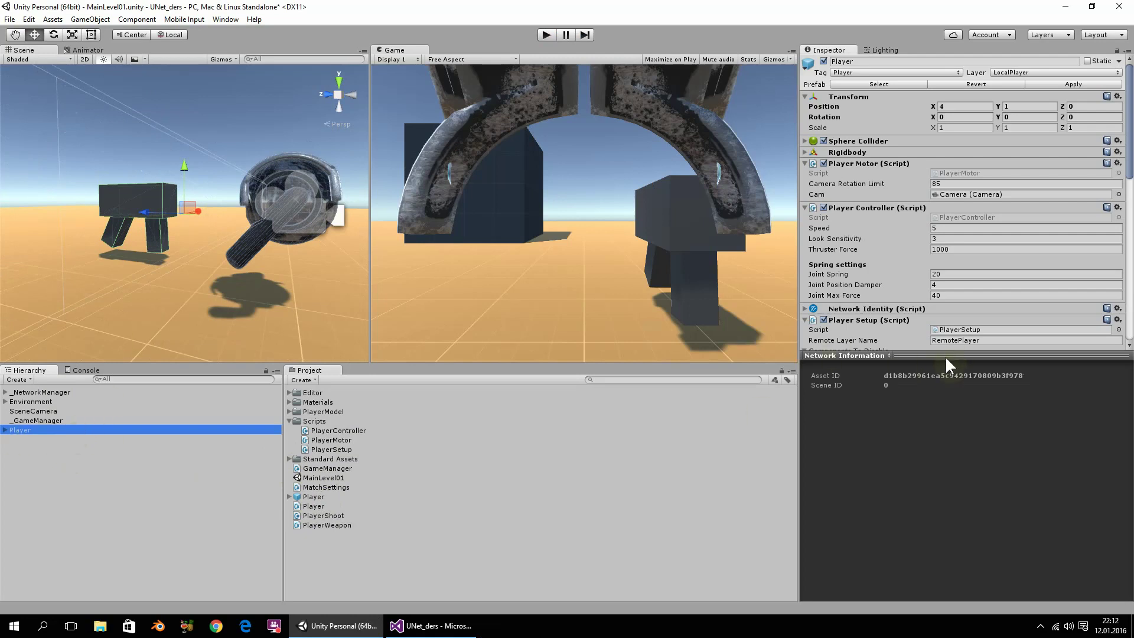
left_click_drag(949, 355, 963, 612)
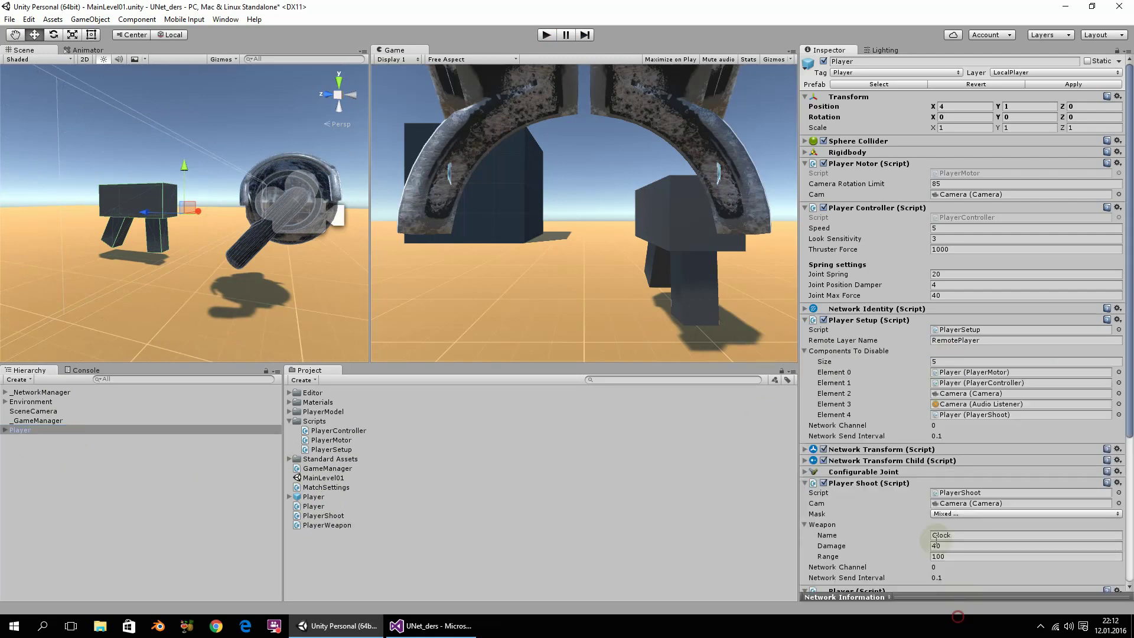
Step: Collapse the Player's existing components and add a second Network > NetworkTransformChild component
left_click(804, 320)
left_click(804, 364)
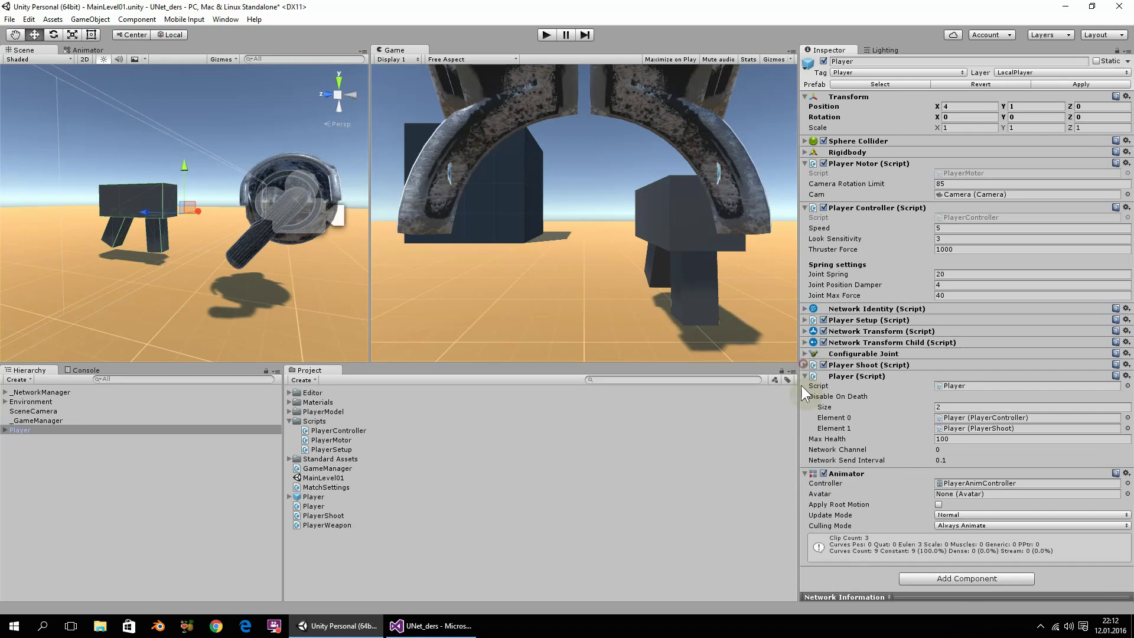
left_click(804, 375)
left_click(804, 387)
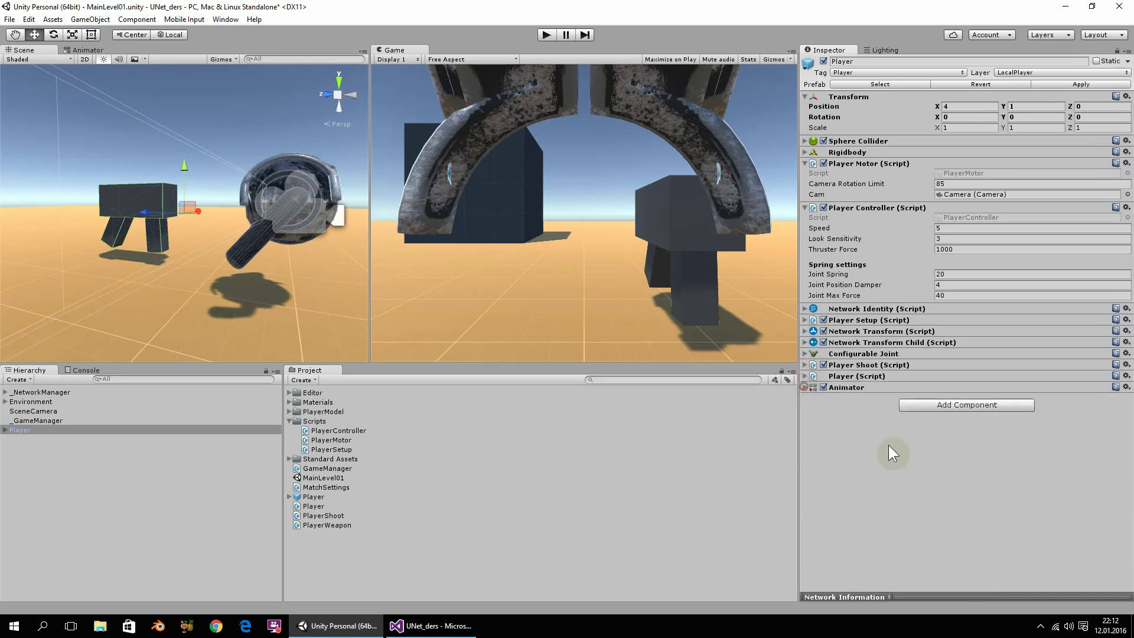
left_click(936, 405)
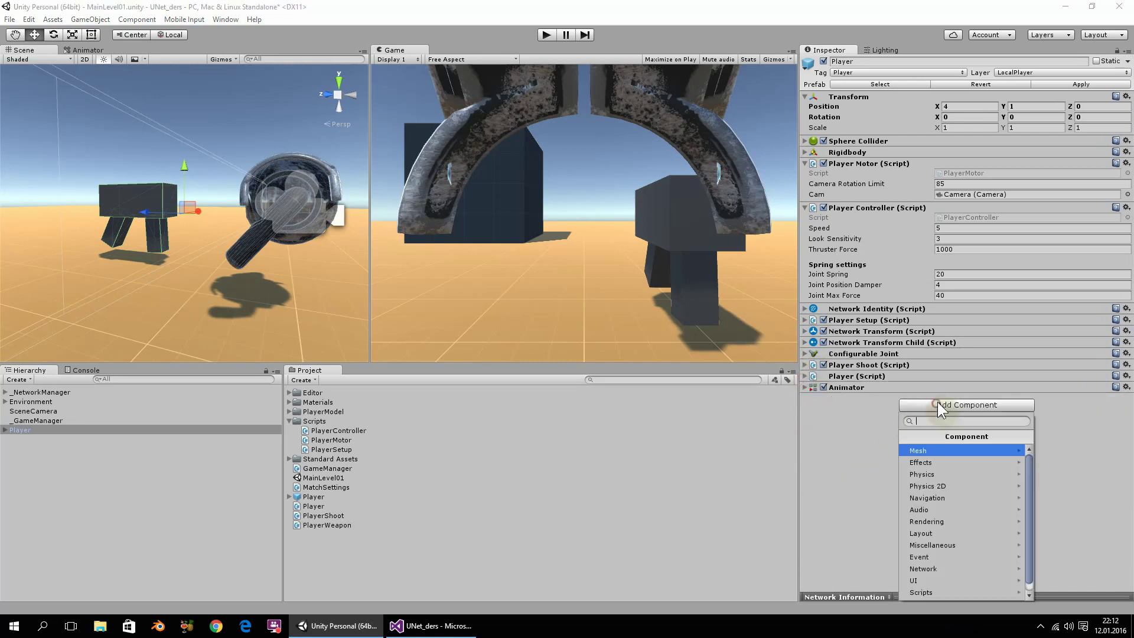
left_click(941, 568)
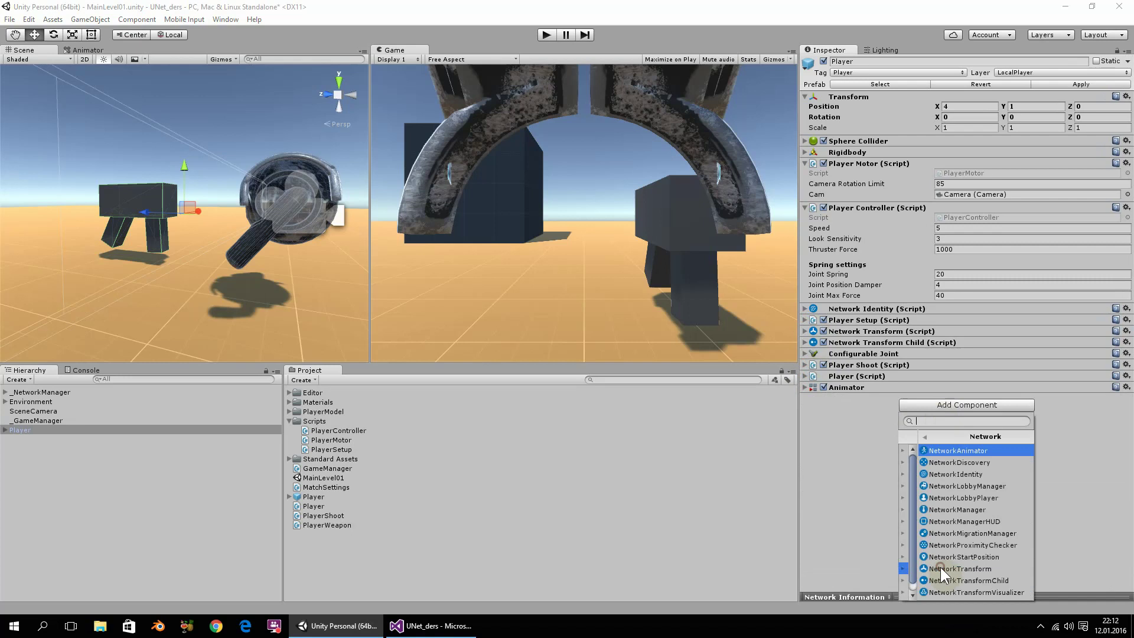
left_click(979, 579)
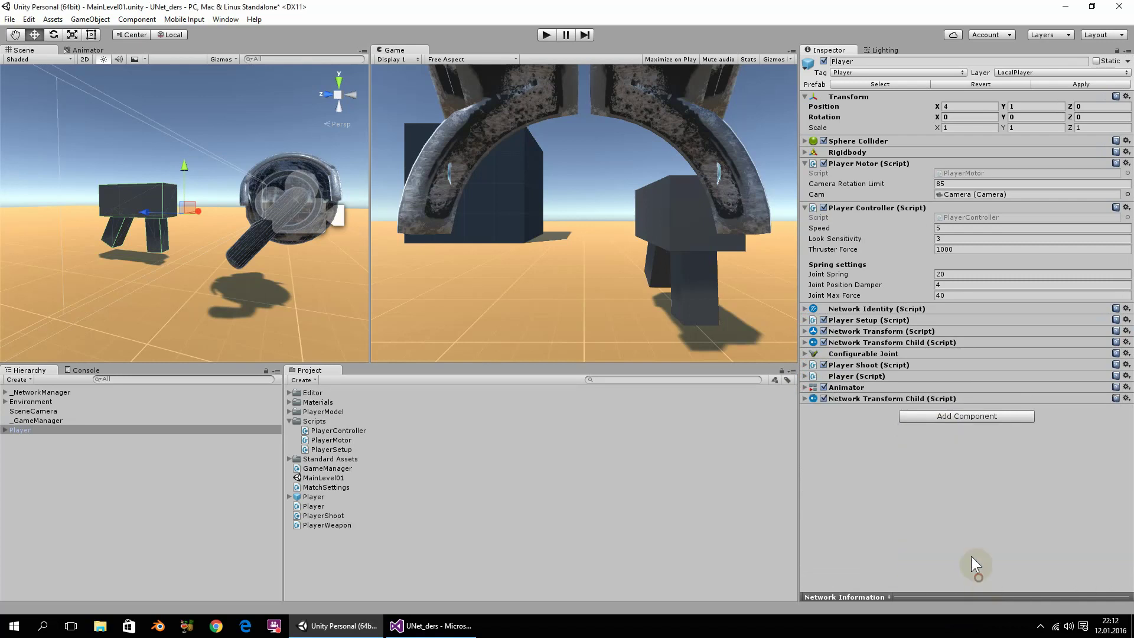
left_click(805, 400)
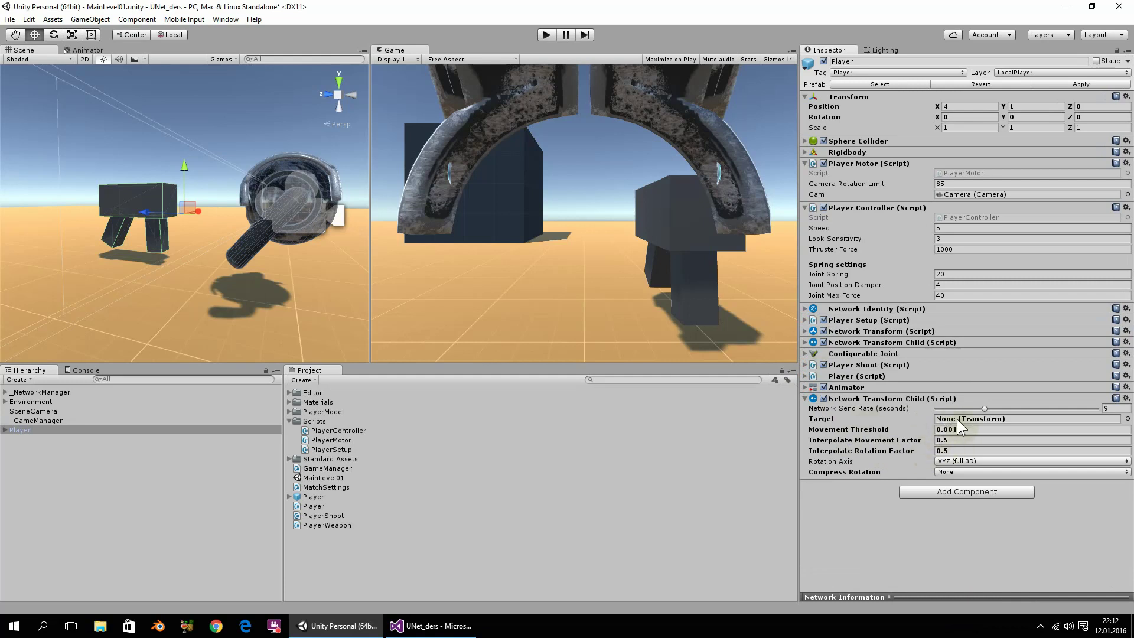
Step: Set the new Network Transform Child's Target to Player > Graphics > PlayerModel > Thrusters
left_click(5, 431)
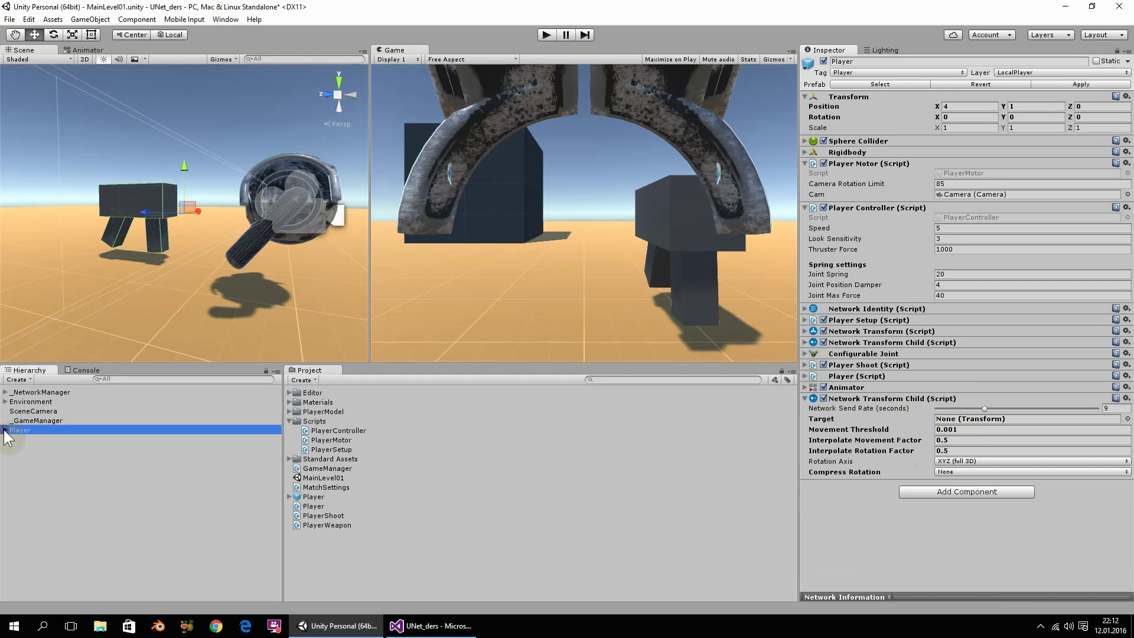
left_click(5, 430)
left_click(13, 449)
left_click(25, 459)
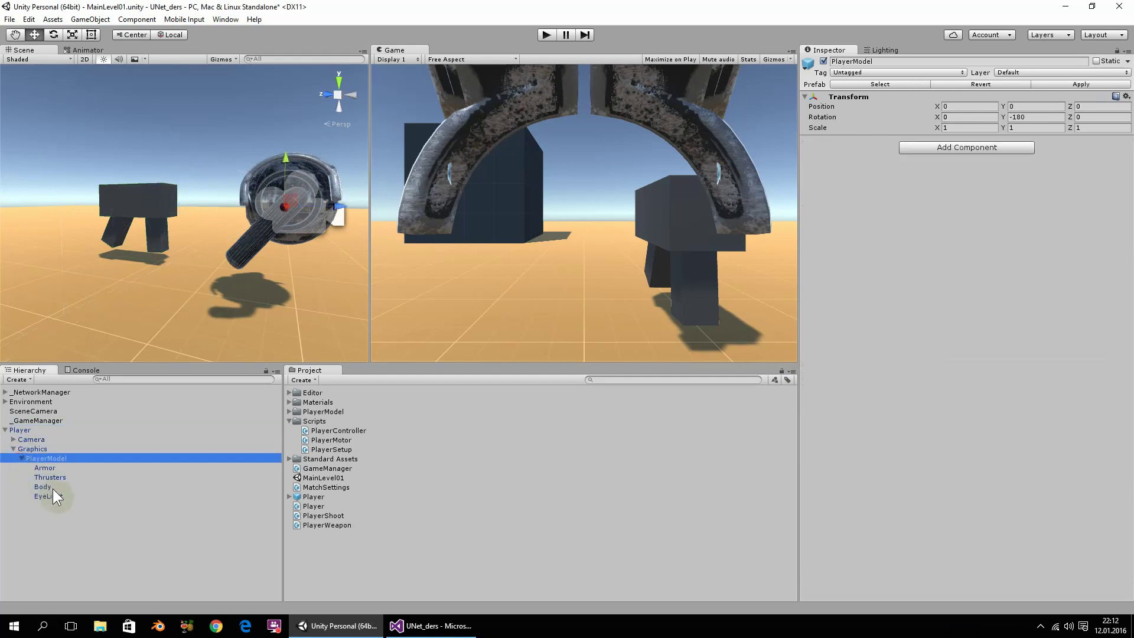
left_click(57, 477)
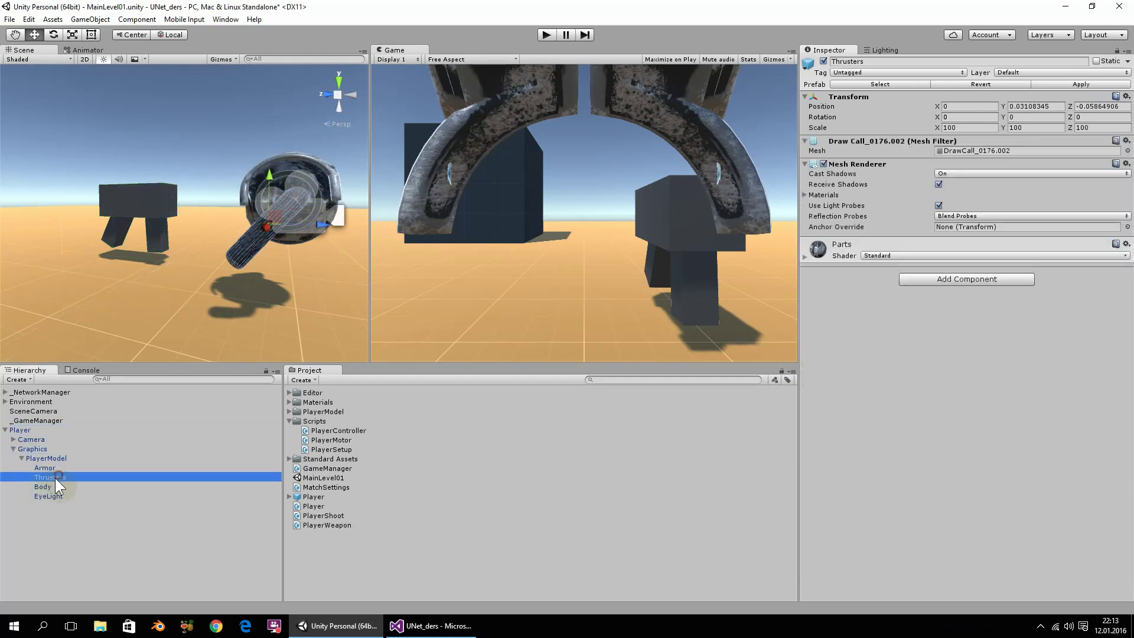
left_click(23, 430)
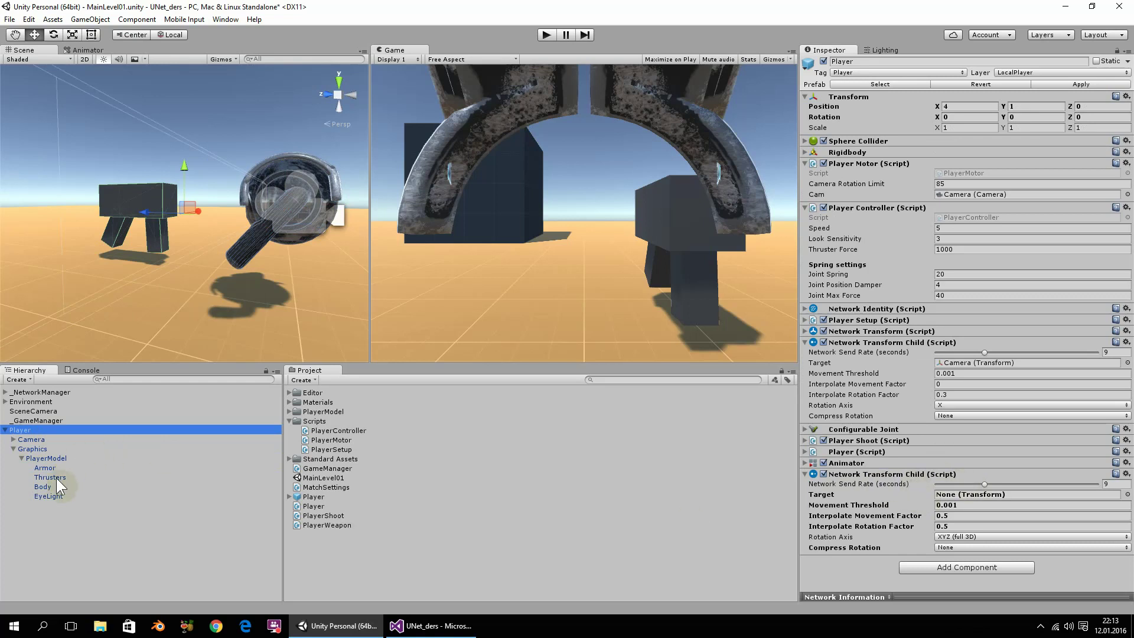
left_click_drag(57, 477, 948, 496)
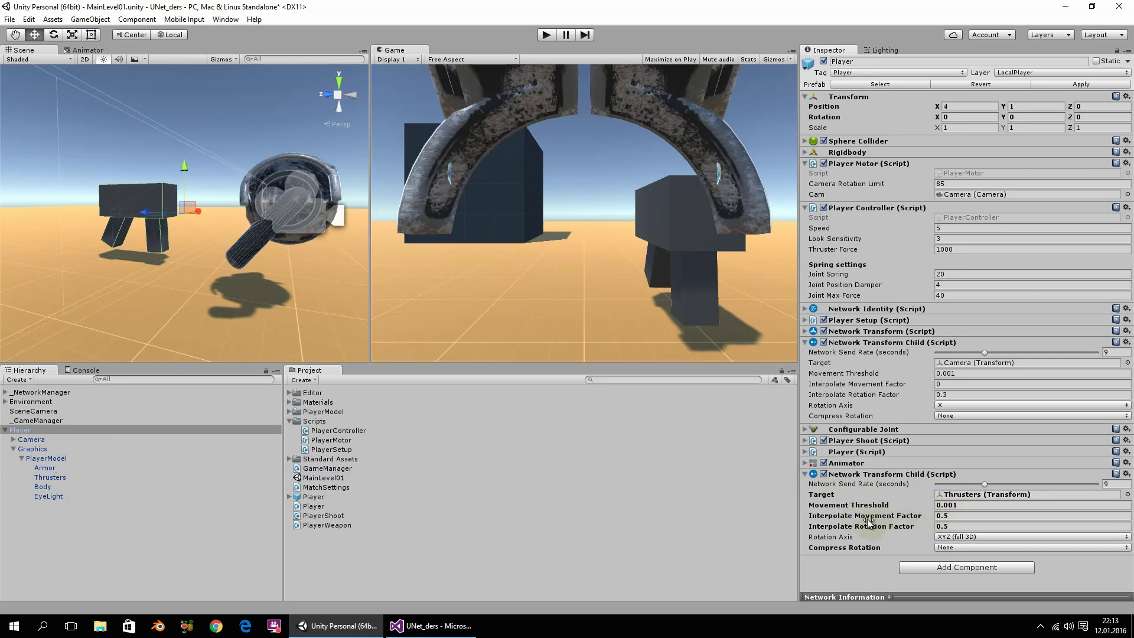
Step: Give the Thrusters sync Interpolate Movement 0, Interpolate Rotation 0.3 and Rotation Axis X
left_click(958, 515)
type("0")
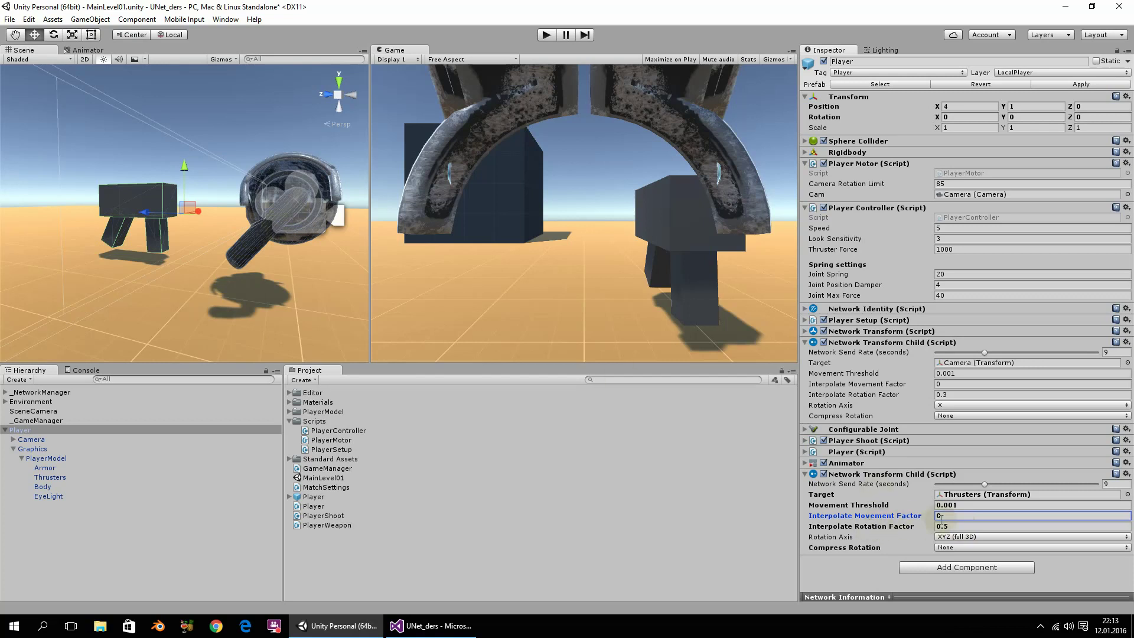
left_click(960, 525)
type("0.3")
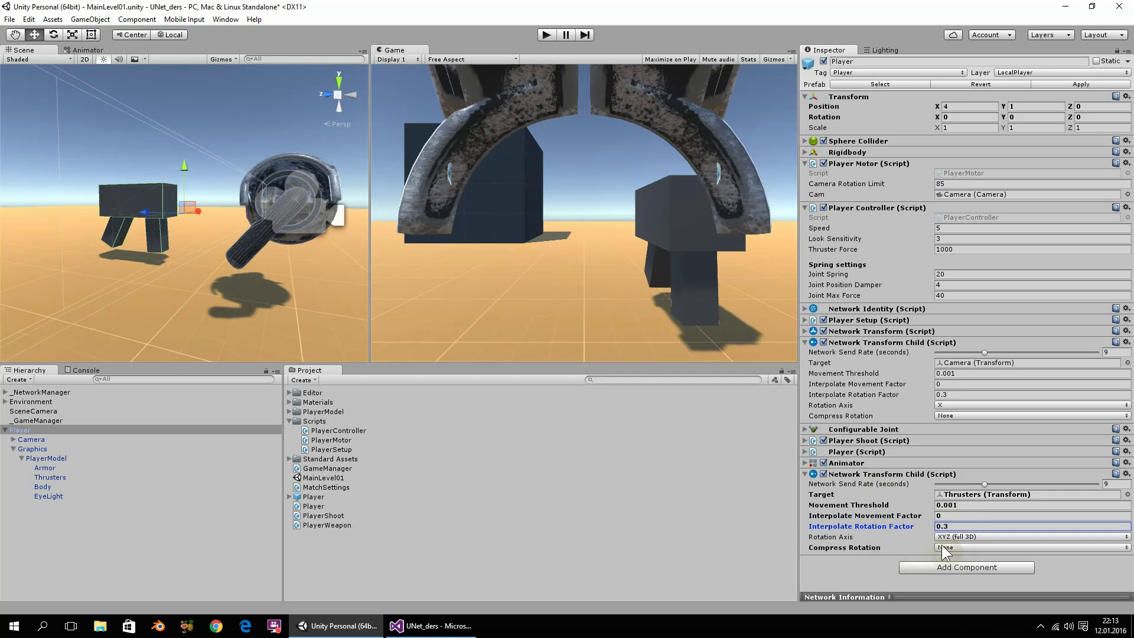
left_click(959, 537)
left_click(959, 533)
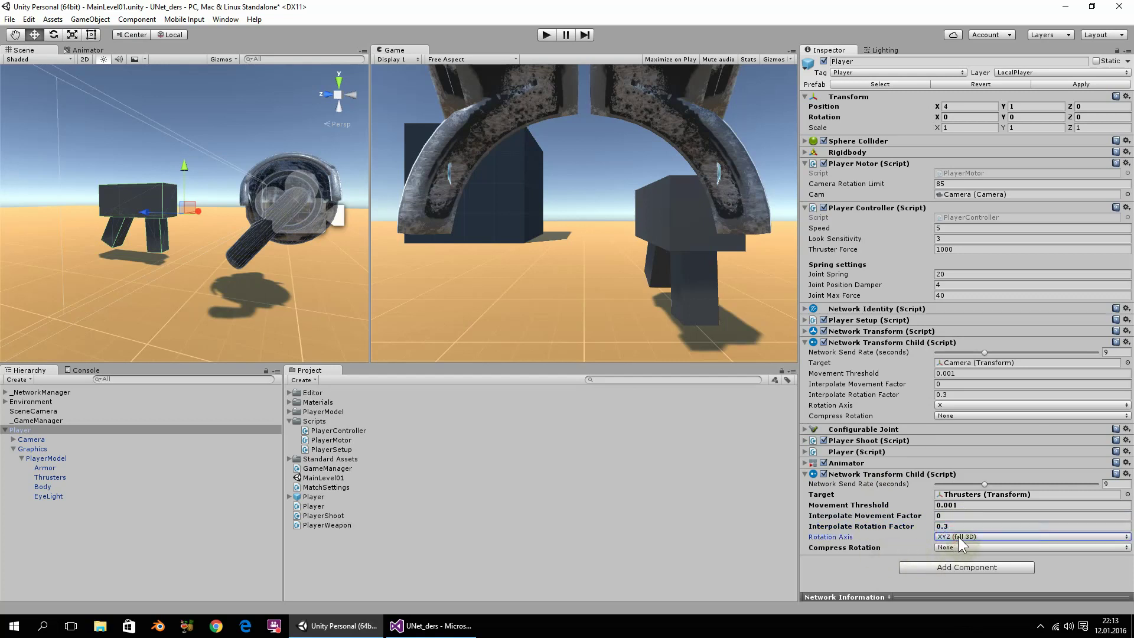
left_click(959, 537)
left_click(960, 455)
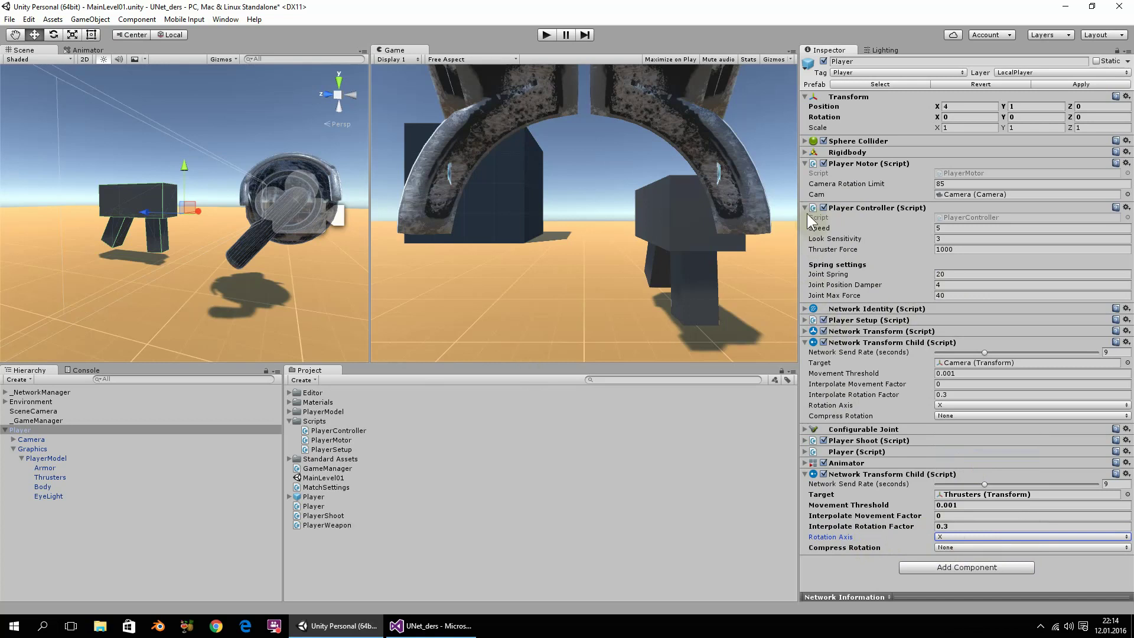
Step: Expand Player Setup and set the Components To Disable size to 6
left_click(883, 229)
left_click(805, 320)
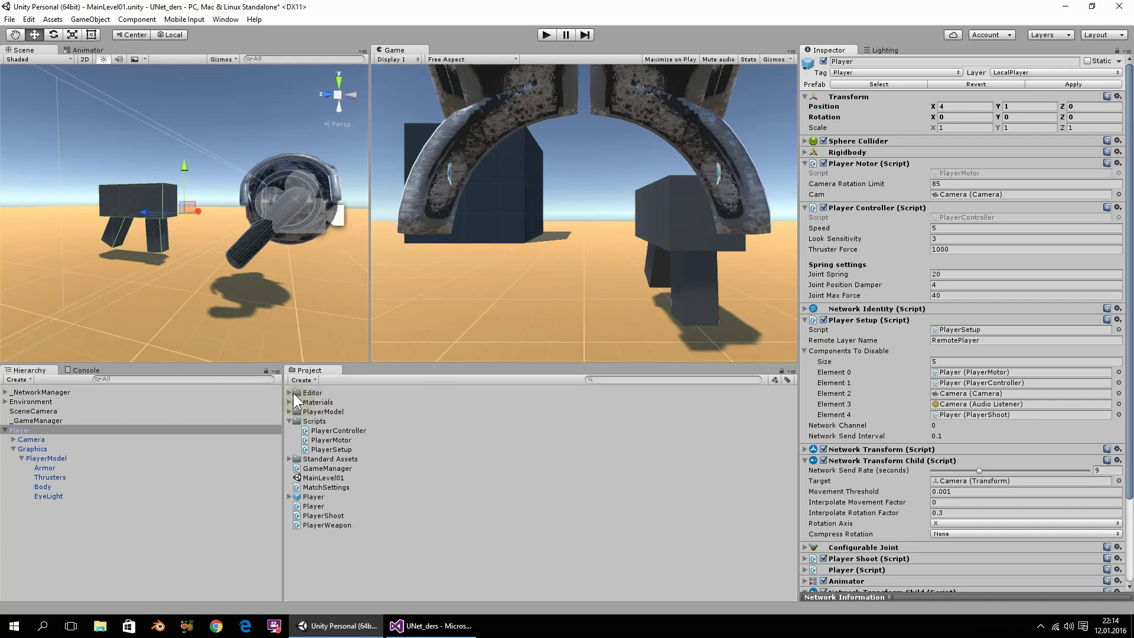
left_click(937, 360)
left_click(959, 362)
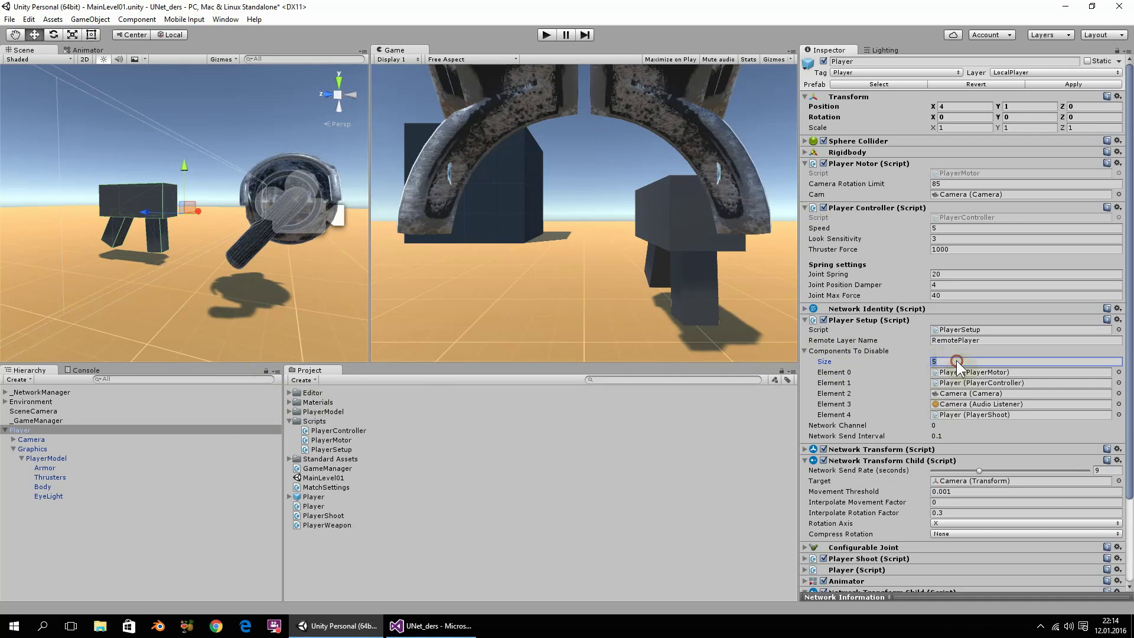
type("6")
key("Return")
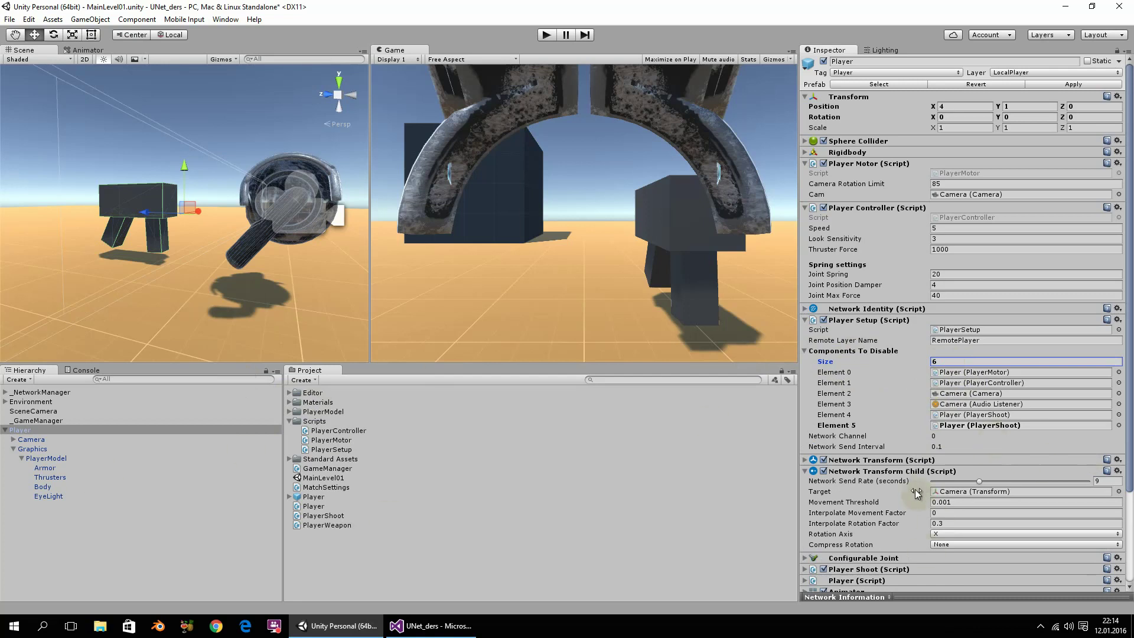
Step: Drag the Player's Animator into Components To Disable Element 5, keeping the size at 6
left_click(806, 471)
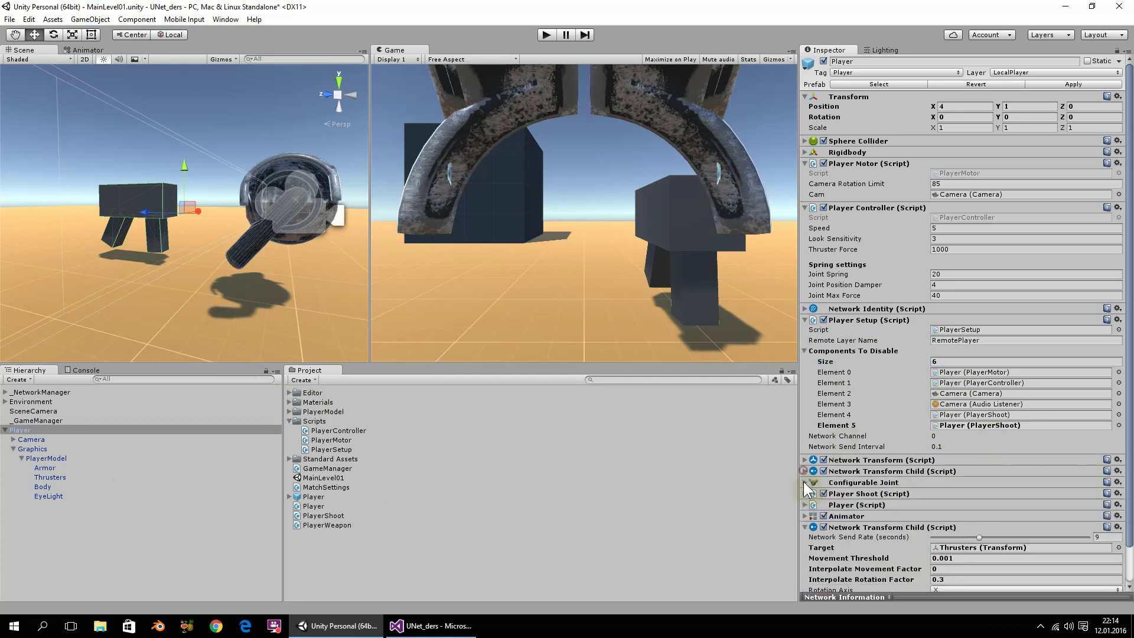
left_click(805, 527)
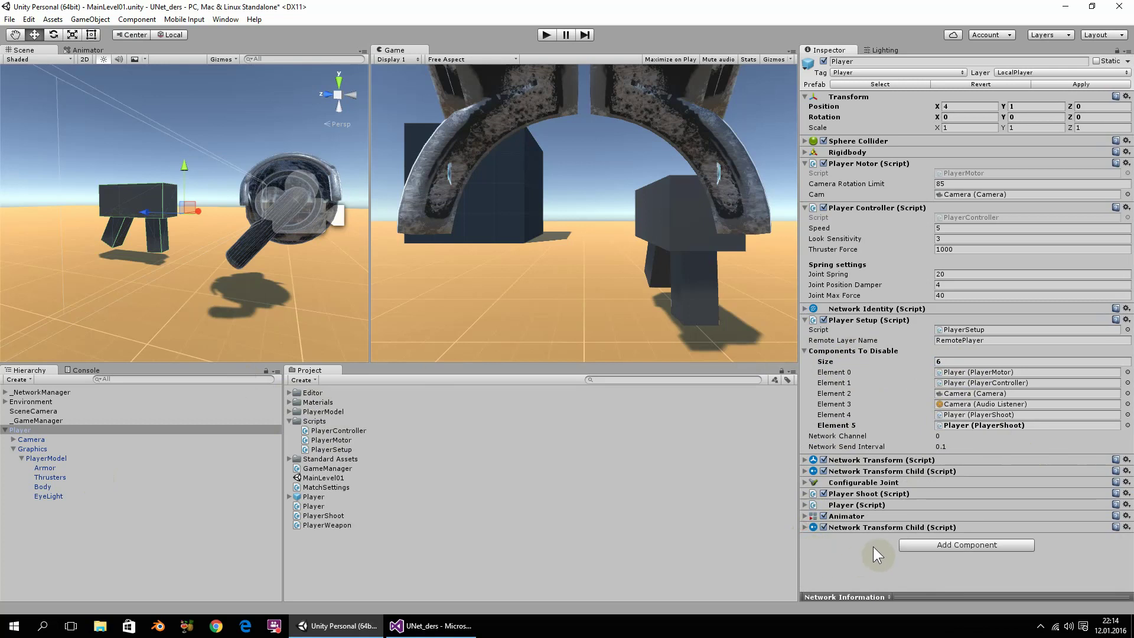
left_click(805, 517)
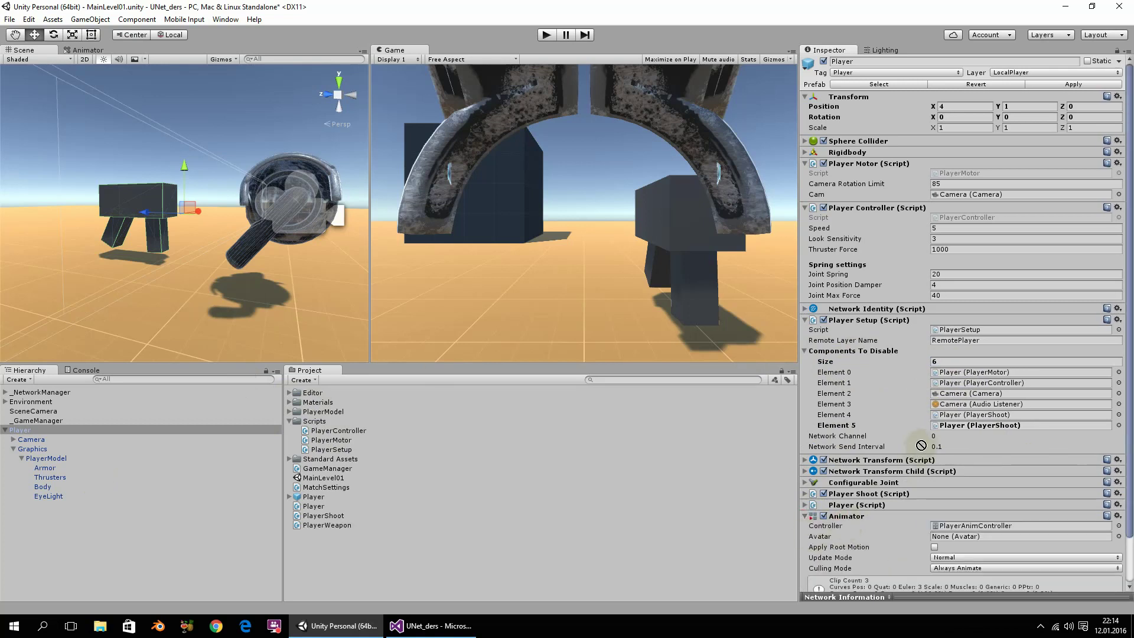
left_click_drag(842, 517, 945, 431)
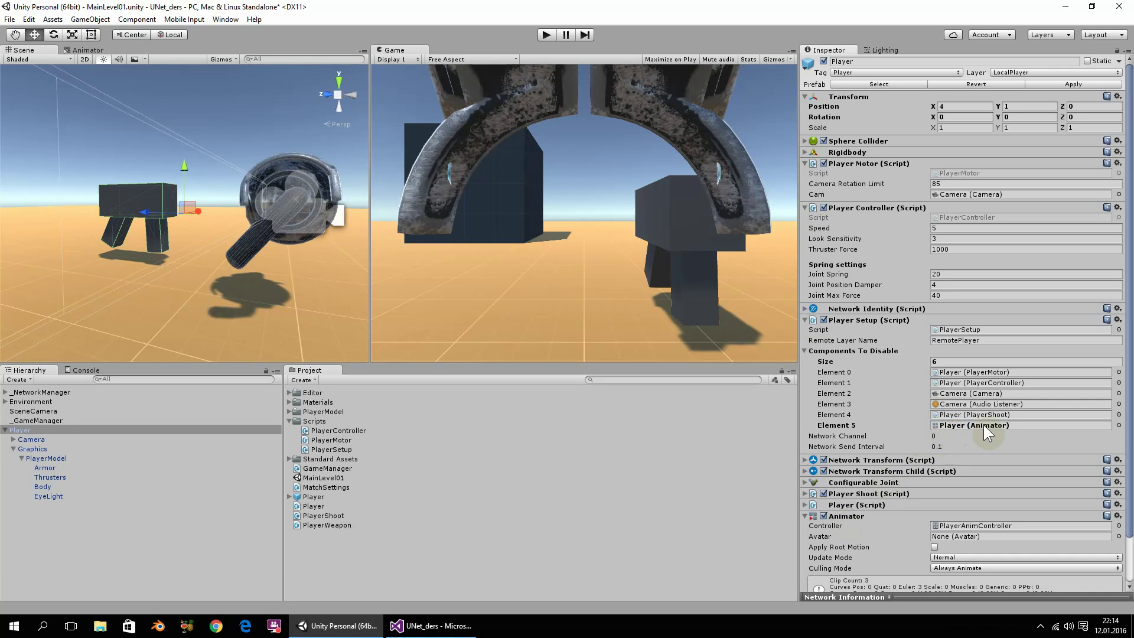
left_click(935, 359)
key("BackSpace")
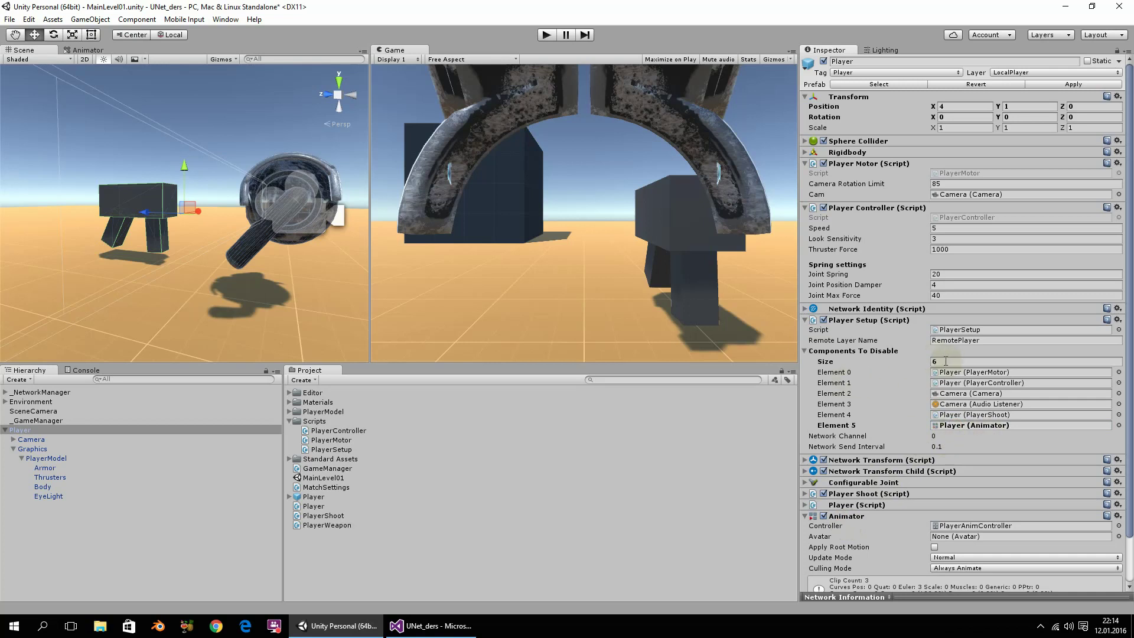
type("6")
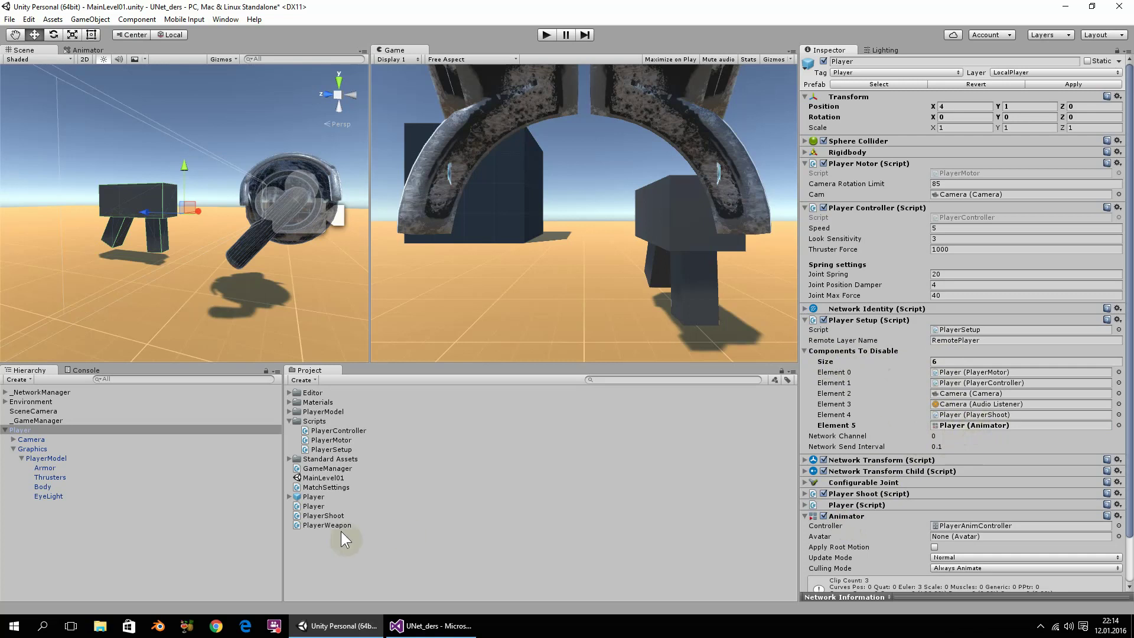
left_click(61, 429)
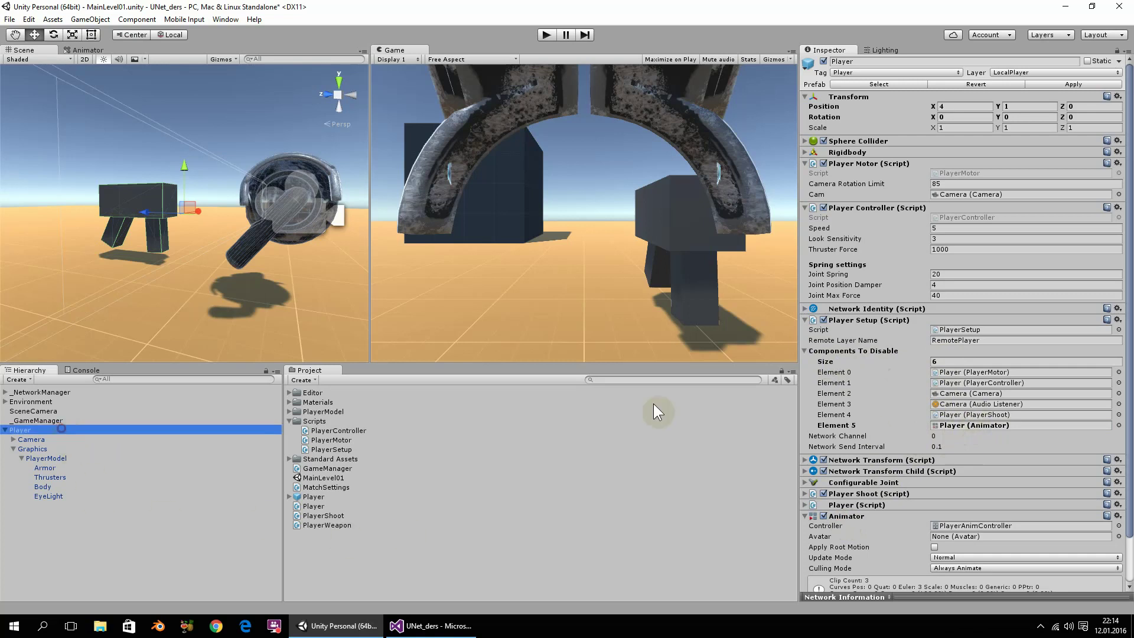
Step: Apply the edits to the Player prefab, then delete the Player instance from MainLevel01
left_click(1073, 84)
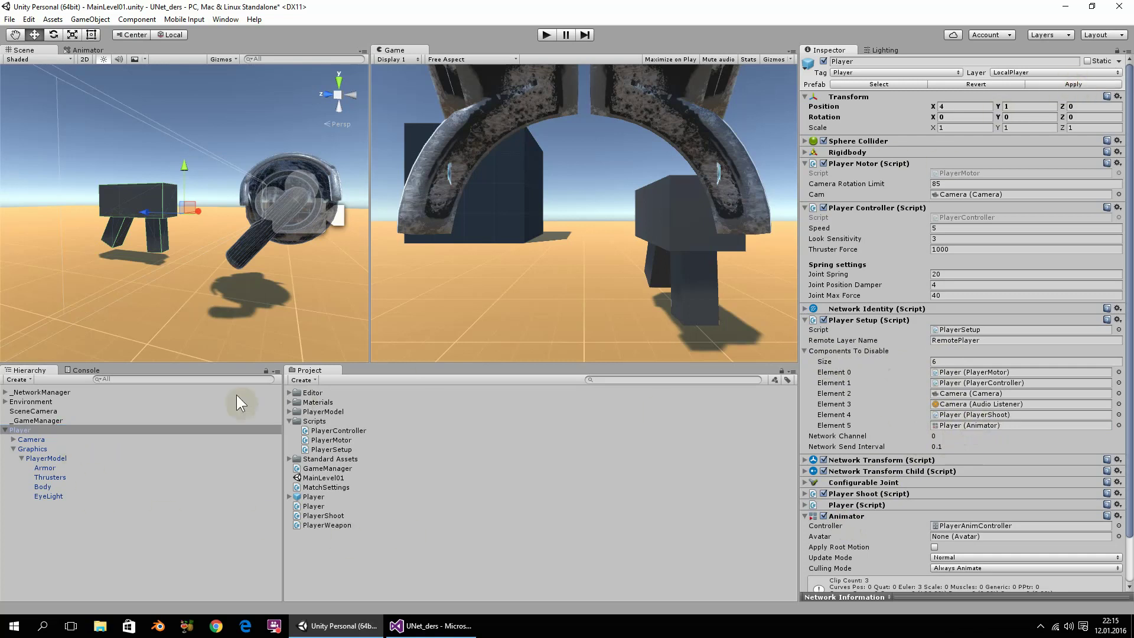
left_click(125, 429)
key("Delete")
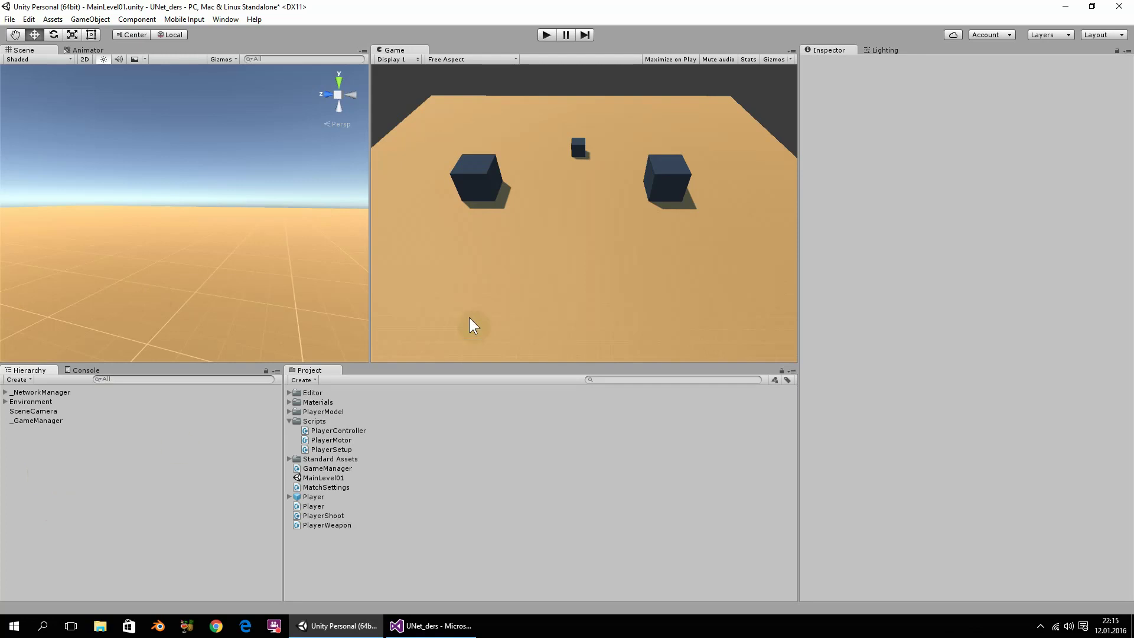
Step: Build and run the standalone game with Ctrl+B, then start a LAN host in editor play mode
key("ctrl+b")
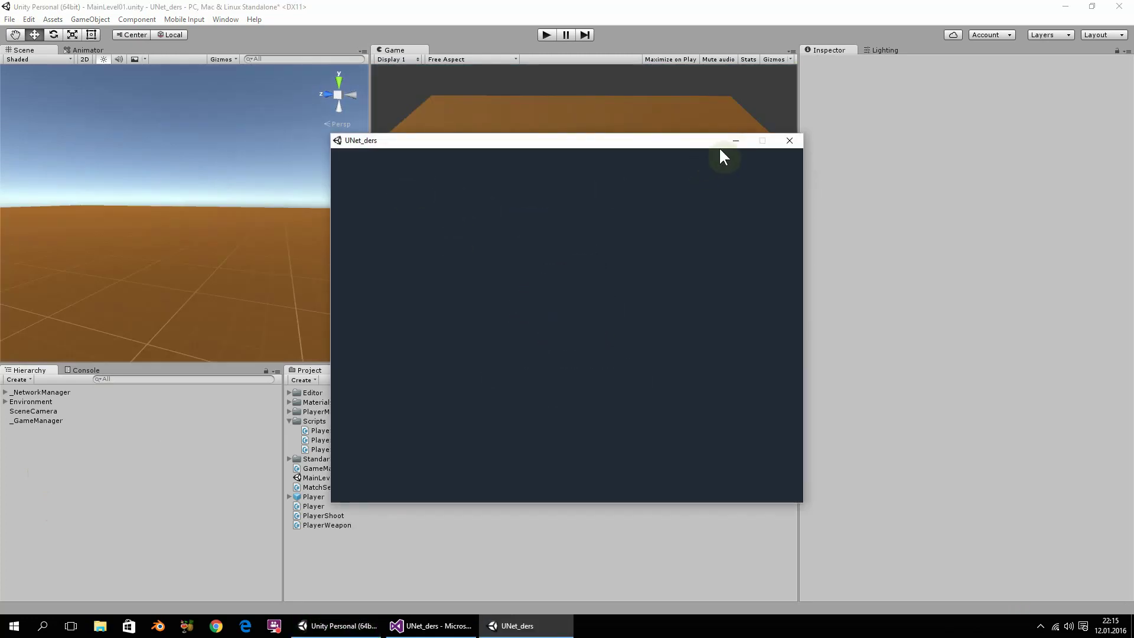
left_click(736, 140)
left_click(548, 36)
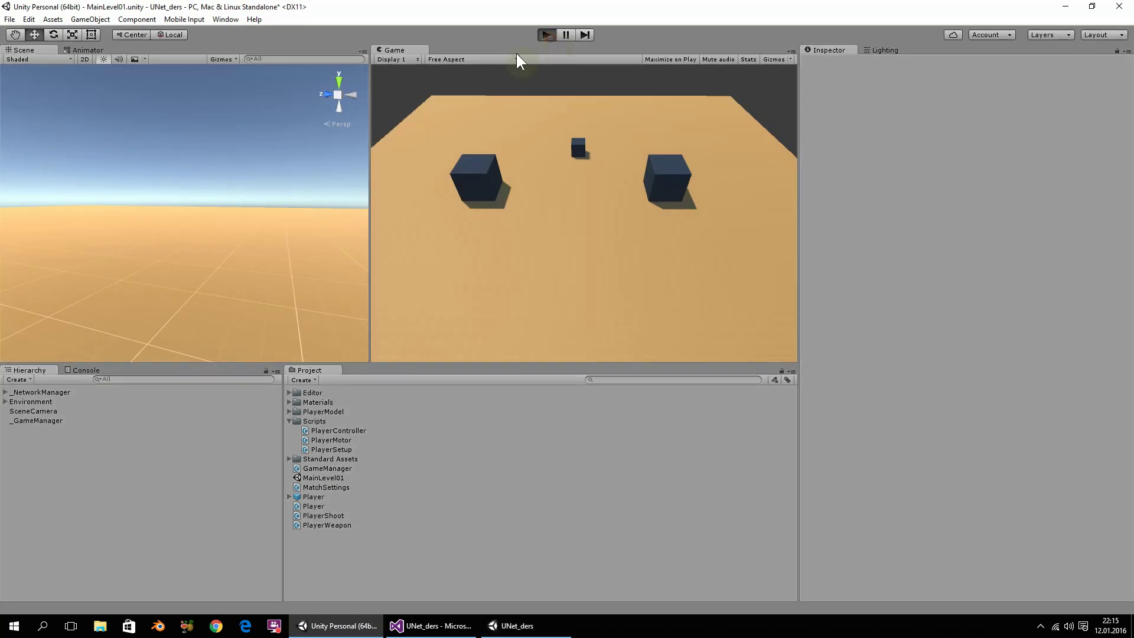
left_click(421, 91)
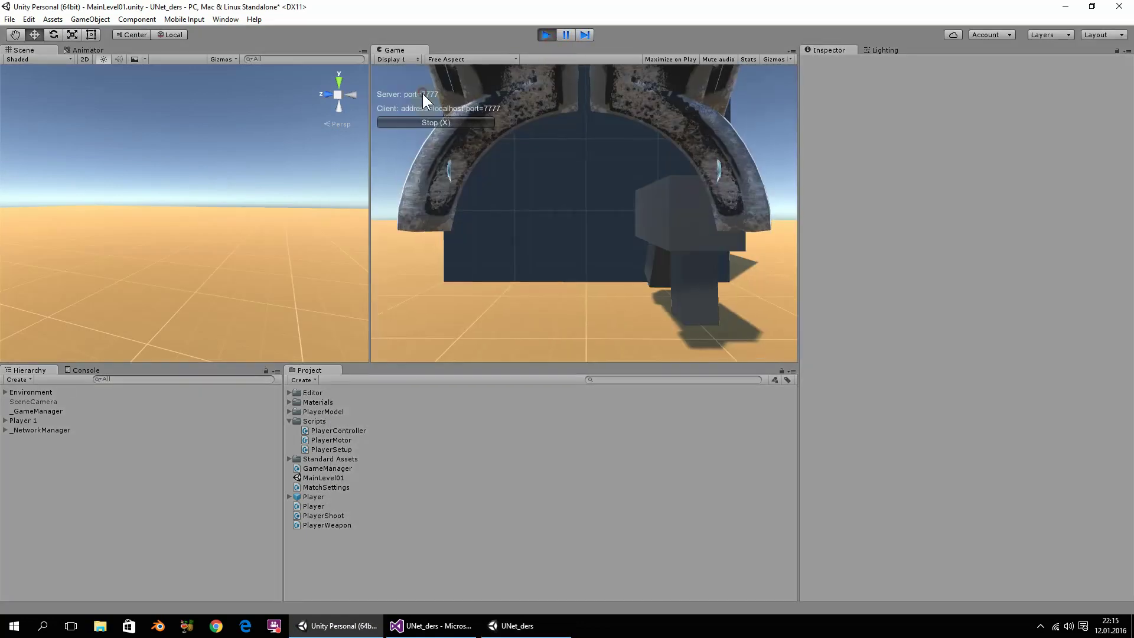
Step: Join from the build as LAN client, minimize it, and orbit the scene toward the spawn points
left_click(519, 626)
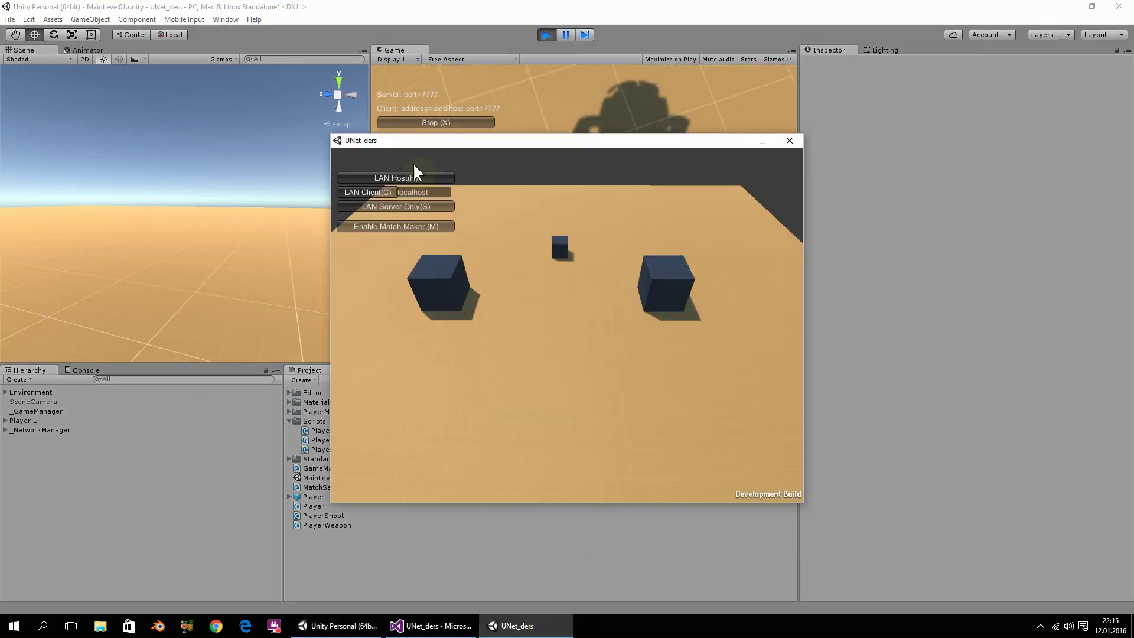
left_click(377, 189)
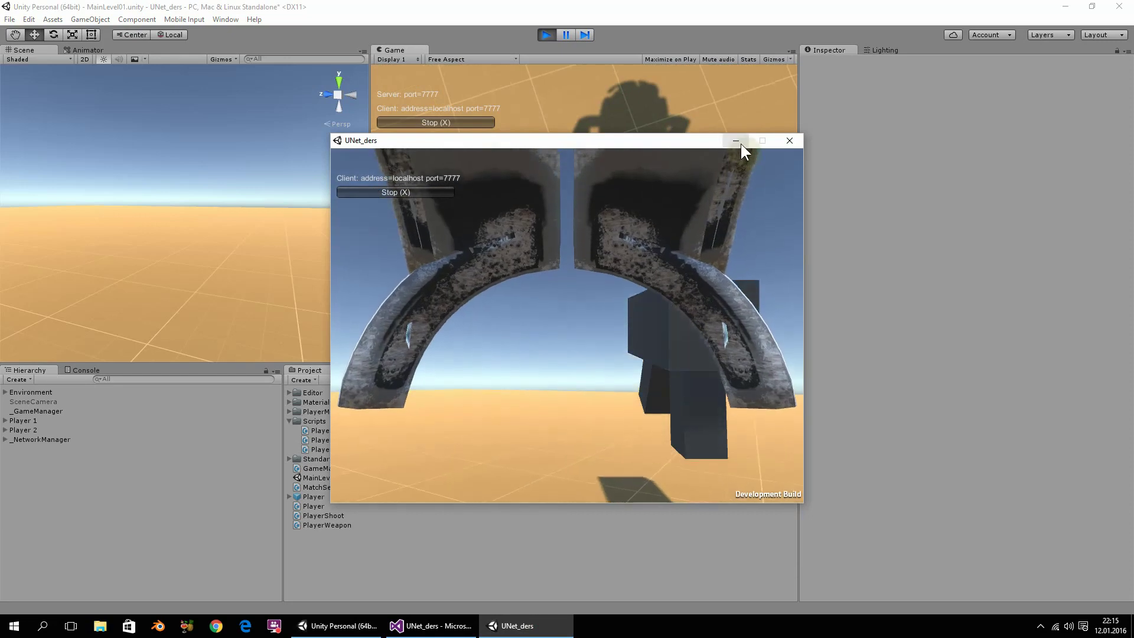
left_click(738, 142)
mouse_move(186, 209)
right_mouse_down()
mouse_move(114, 271)
mouse_move(287, 269)
mouse_move(143, 376)
right_mouse_up()
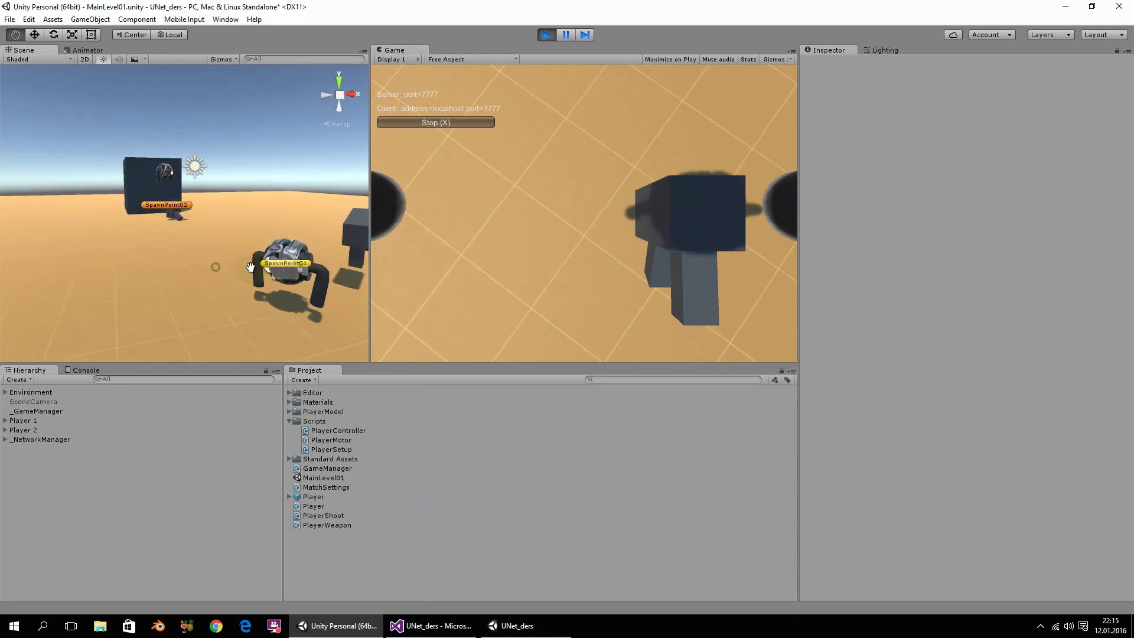
Step: Select Player 2 in the Hierarchy and recentre the scene view on the players
left_click(29, 430)
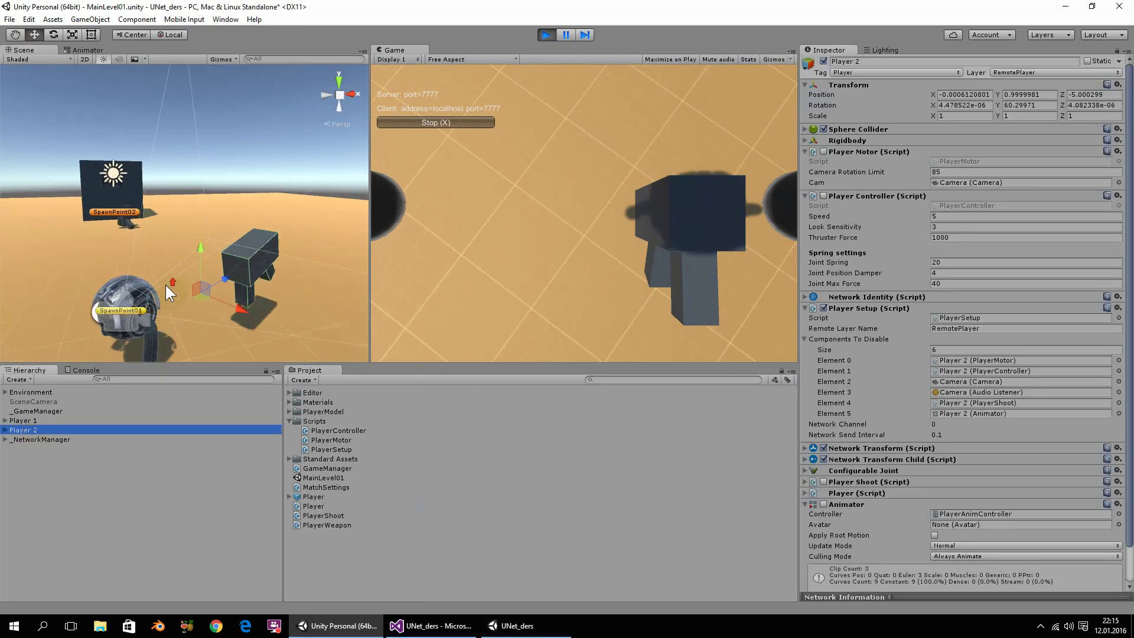
middle_click_drag(166, 284, 118, 264)
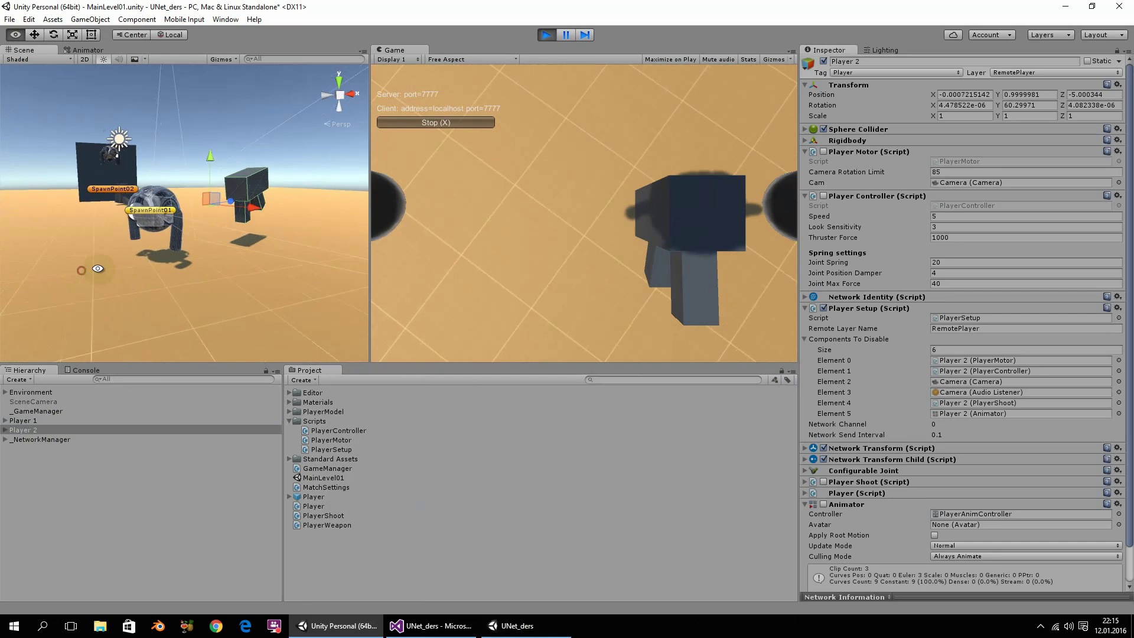
scroll(186, 248, "up", 3)
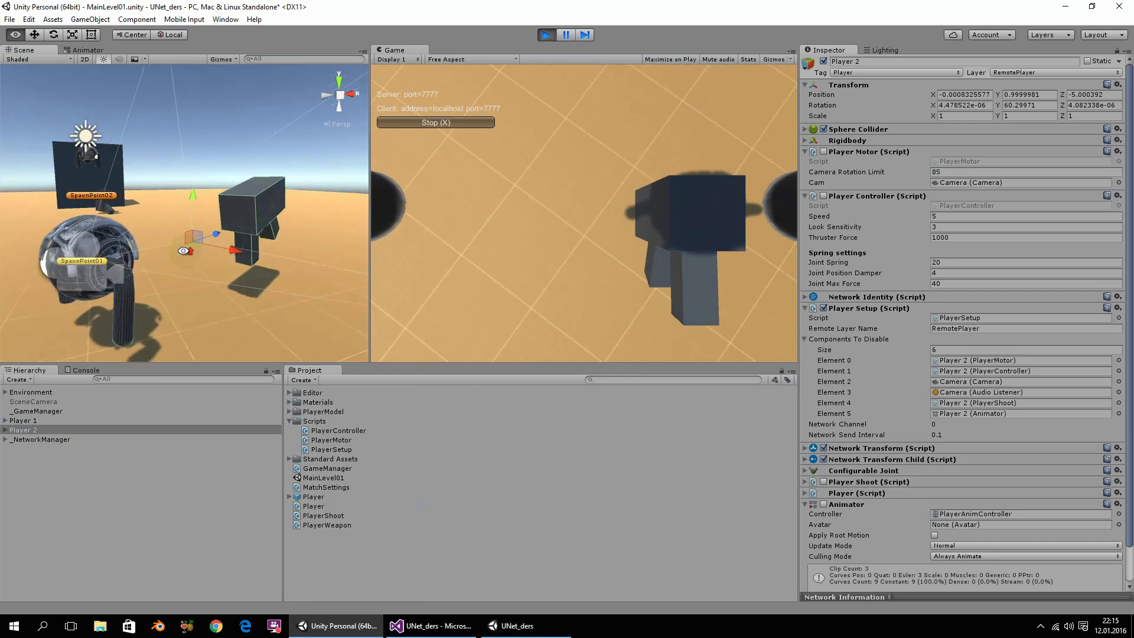
middle_click_drag(186, 248, 210, 216)
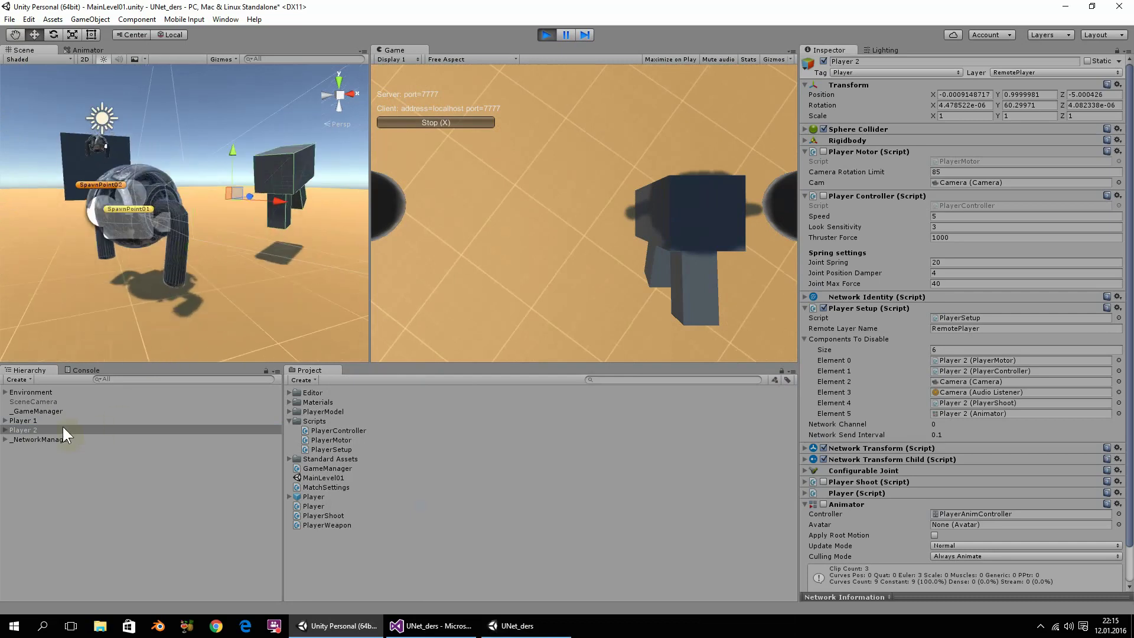
left_click(62, 430)
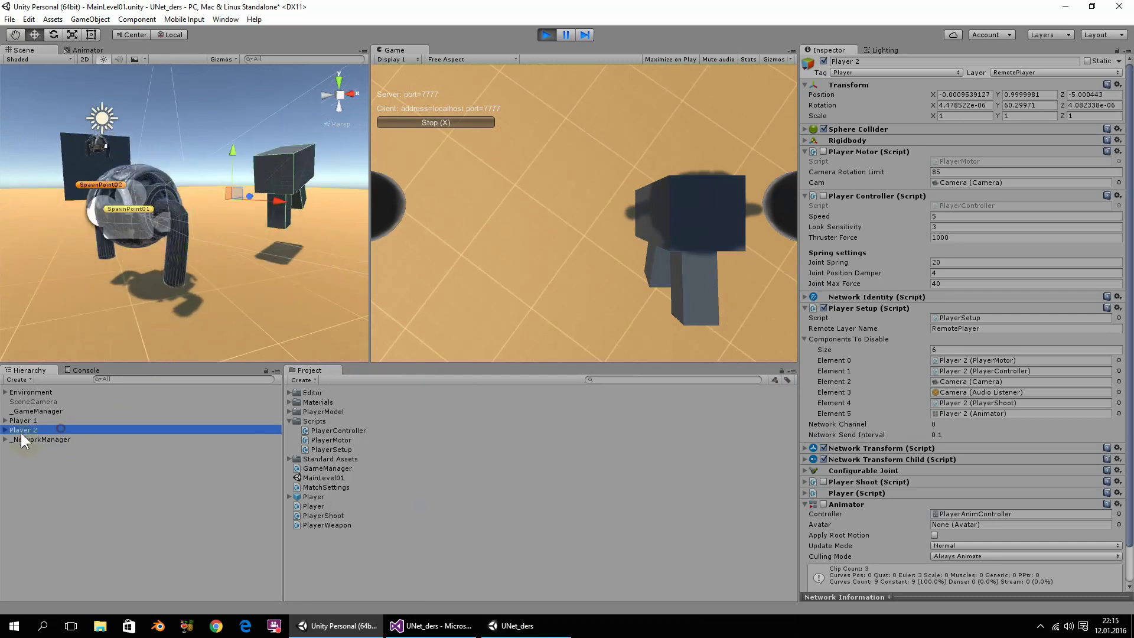
Step: Drive the client's player back and forward with S and W, then close the client build
left_click(517, 626)
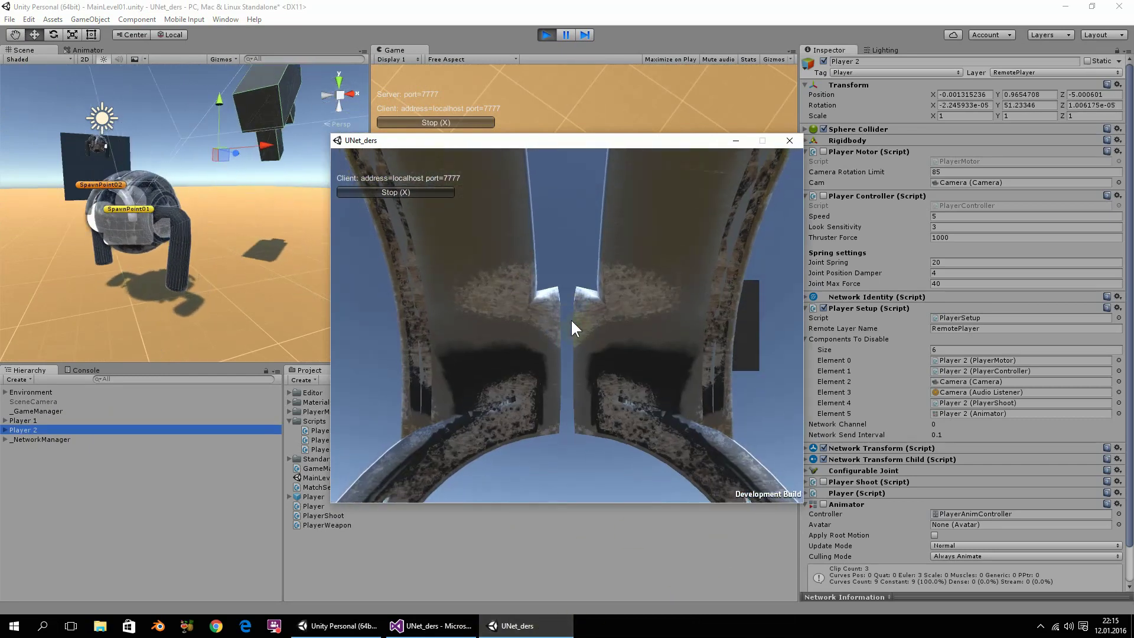
key("s")
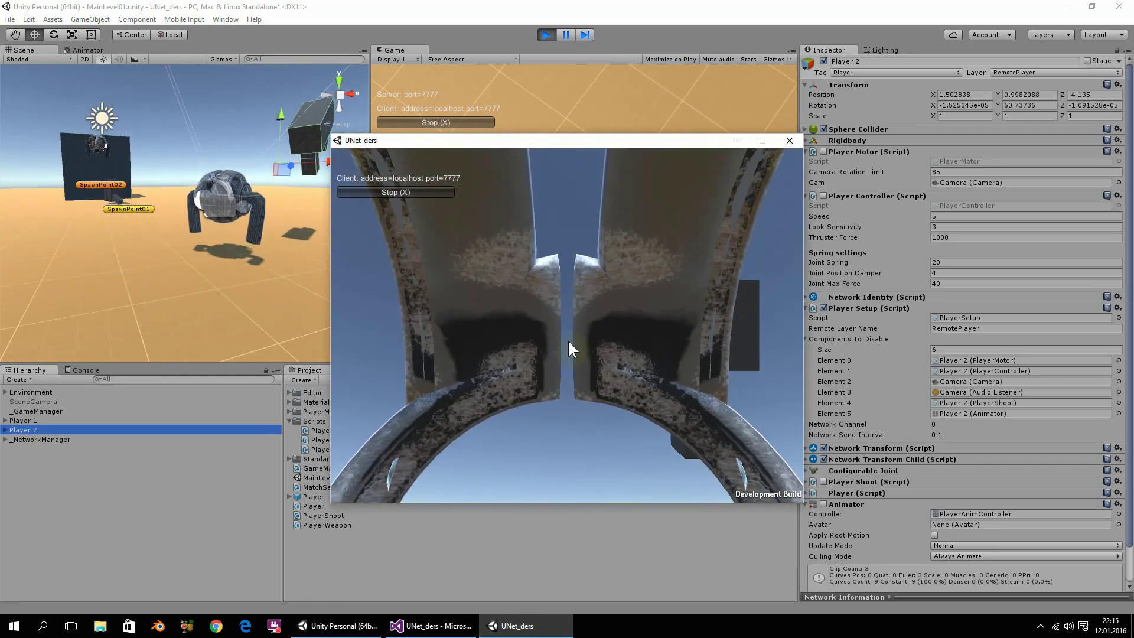
key("w")
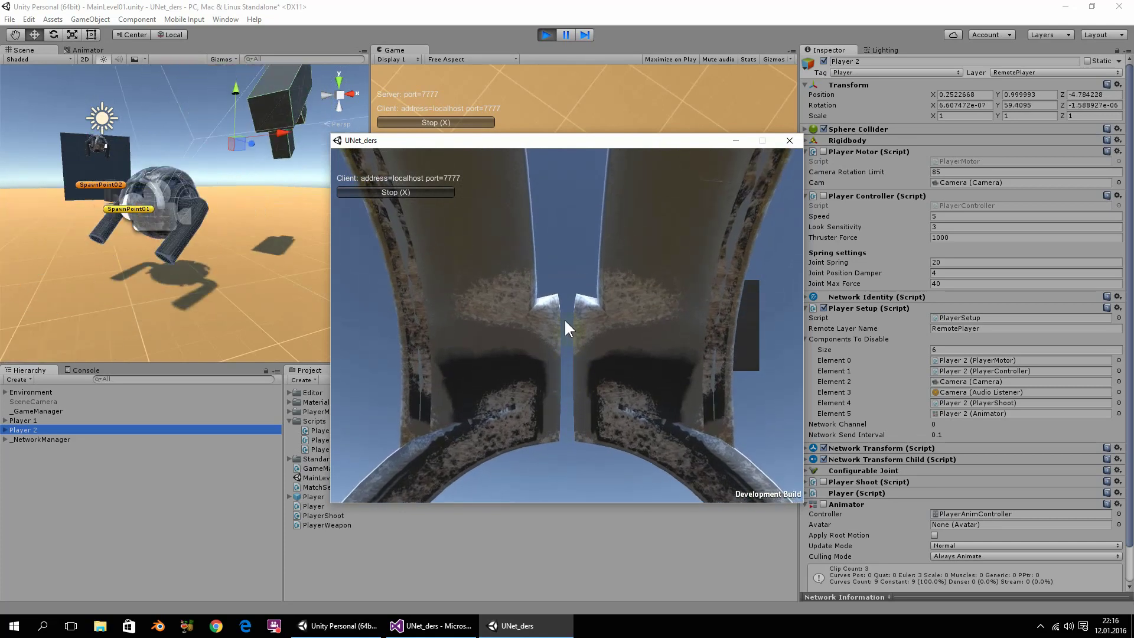
key("w")
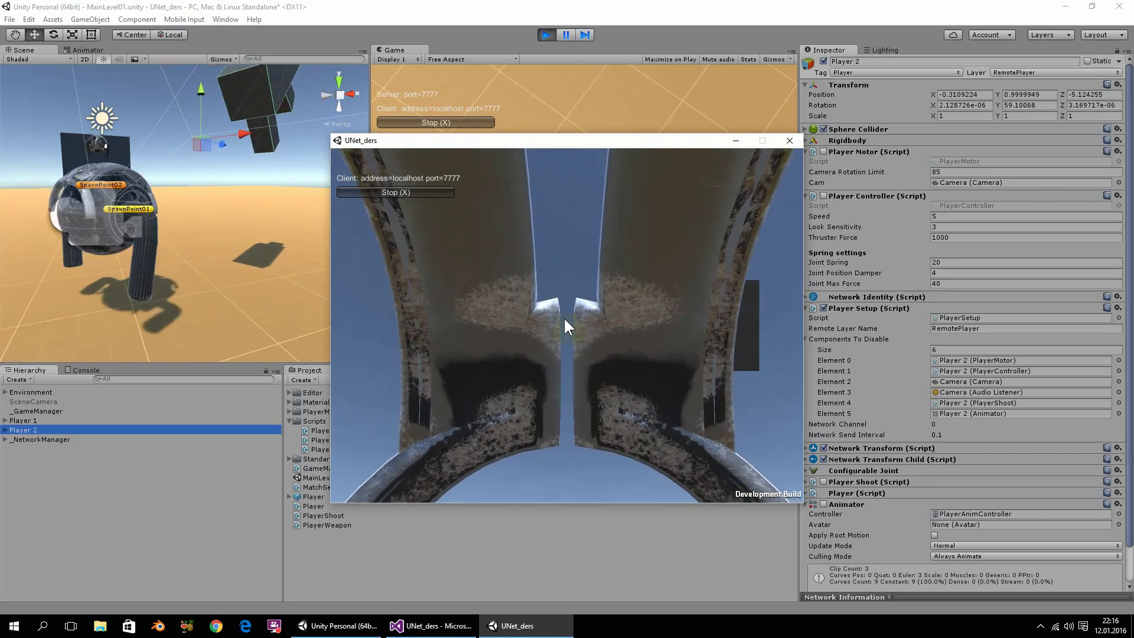
key("w")
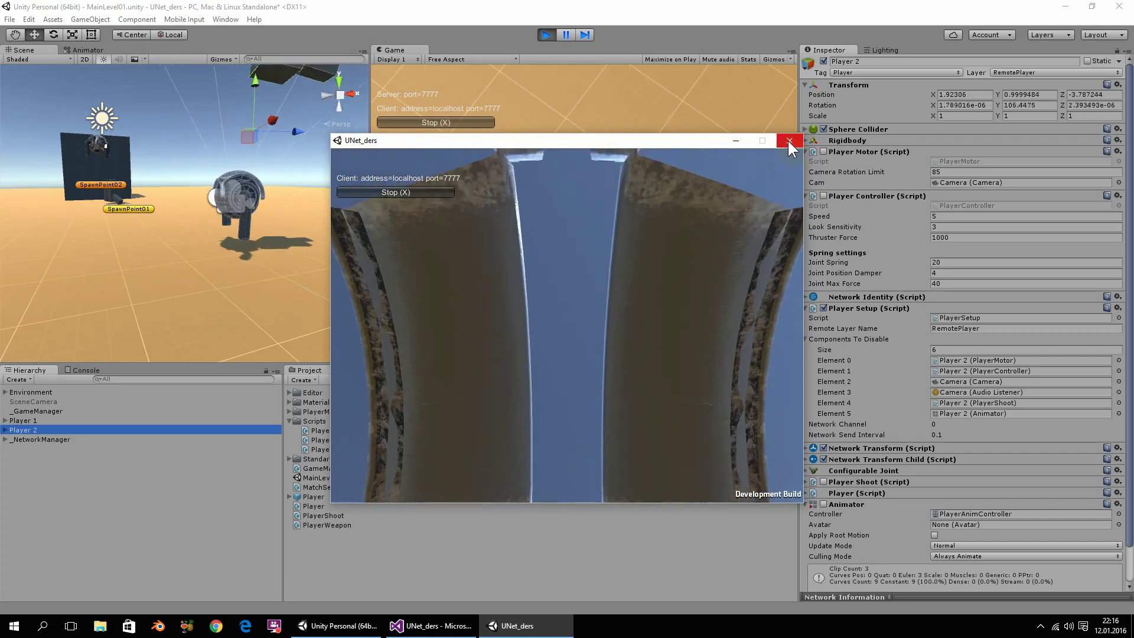
left_click(790, 140)
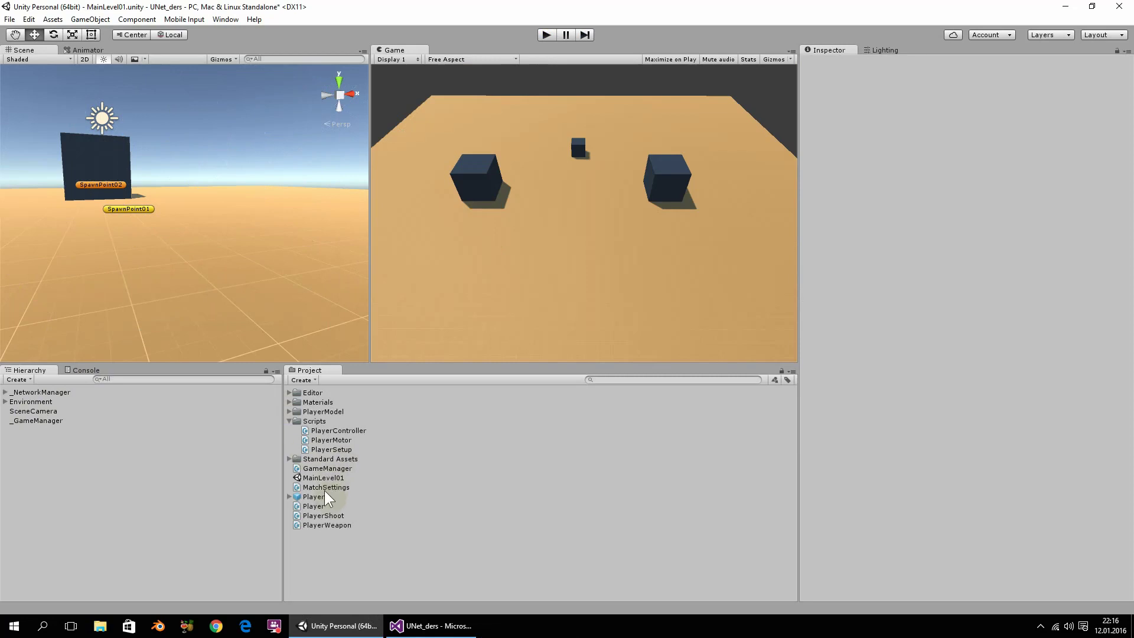
Step: Place and frame a Player prefab instance, then expand Player and its Camera child to reveal Gun
left_click_drag(318, 498, 103, 480)
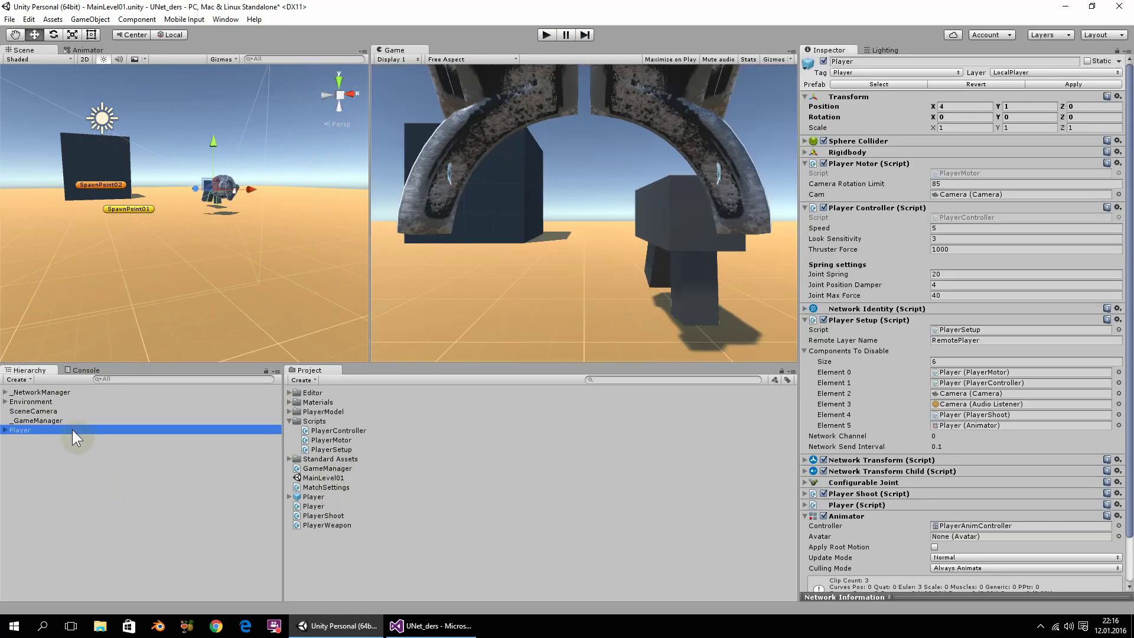
key("f")
mouse_move(112, 234)
left_mouse_down("alt")
mouse_move(319, 233)
mouse_move(210, 230)
left_mouse_up("alt")
scroll(153, 215, "up", 2)
scroll(214, 224, "up", 3)
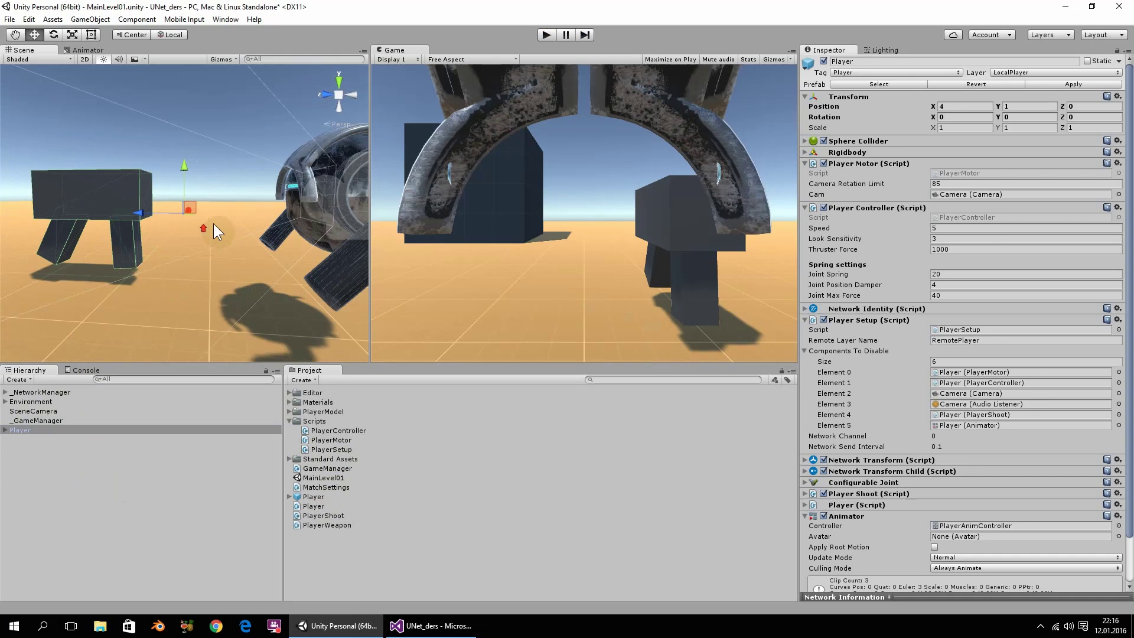
left_click_drag(221, 208, 65, 213, "alt")
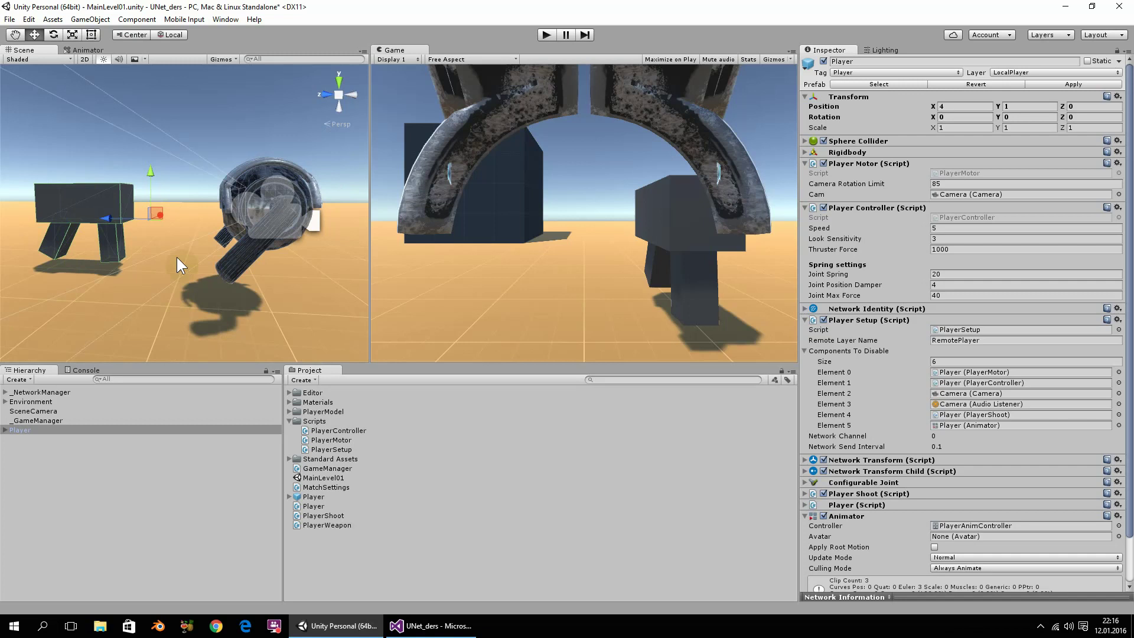
left_click(5, 430)
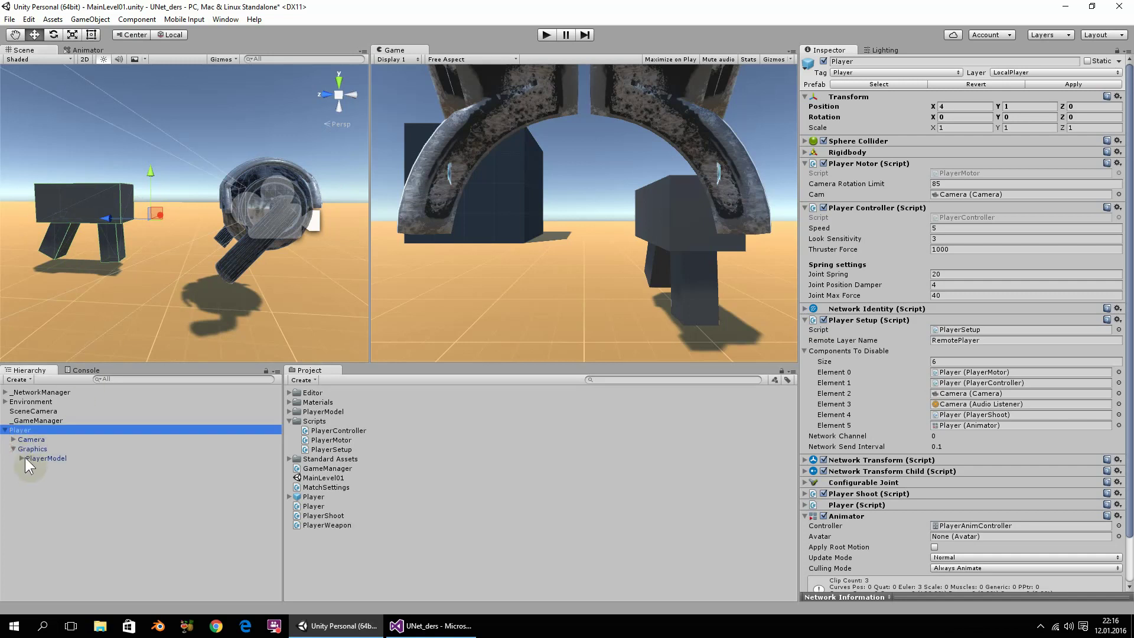
left_click(9, 441)
left_click(10, 440)
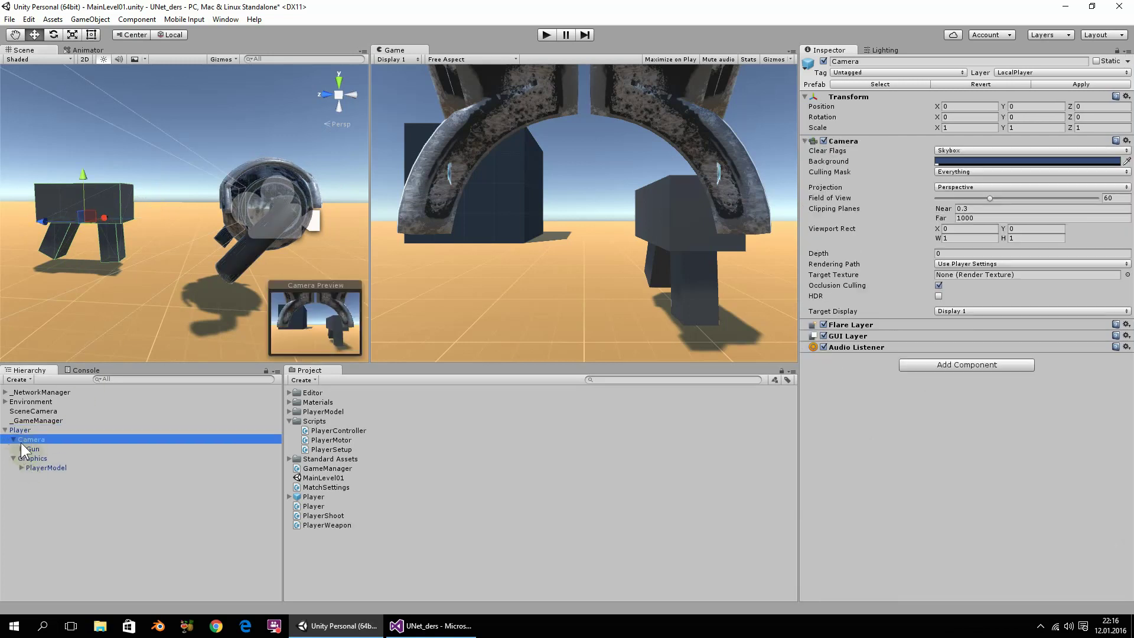
Step: Select the Gun, expand its cube parts and zoom in to inspect them
left_click(42, 449)
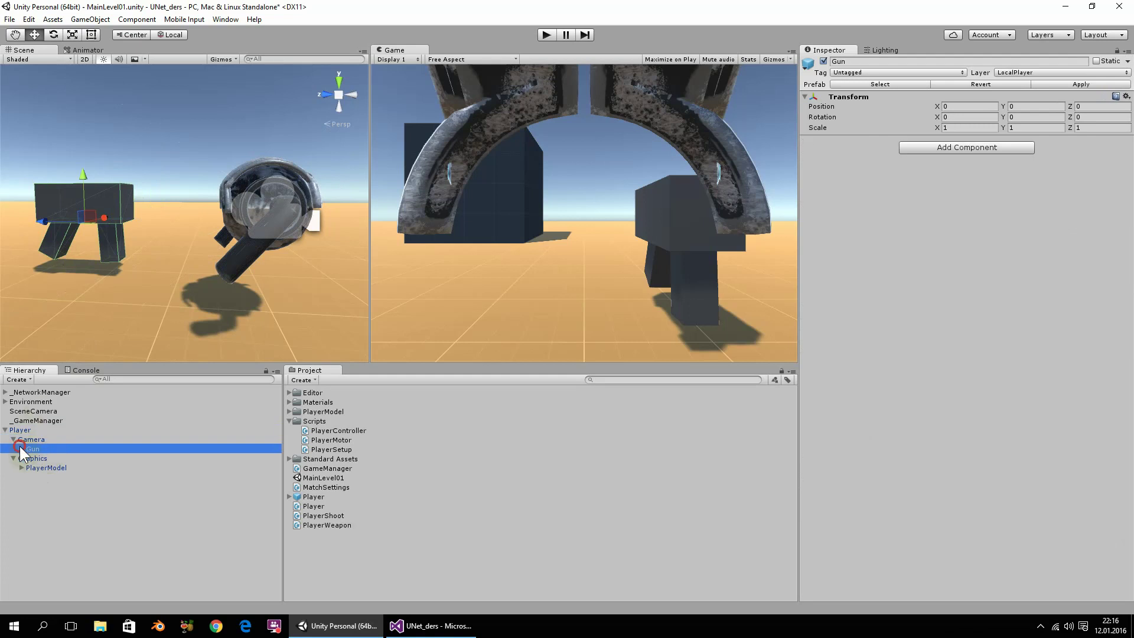
left_click(21, 449)
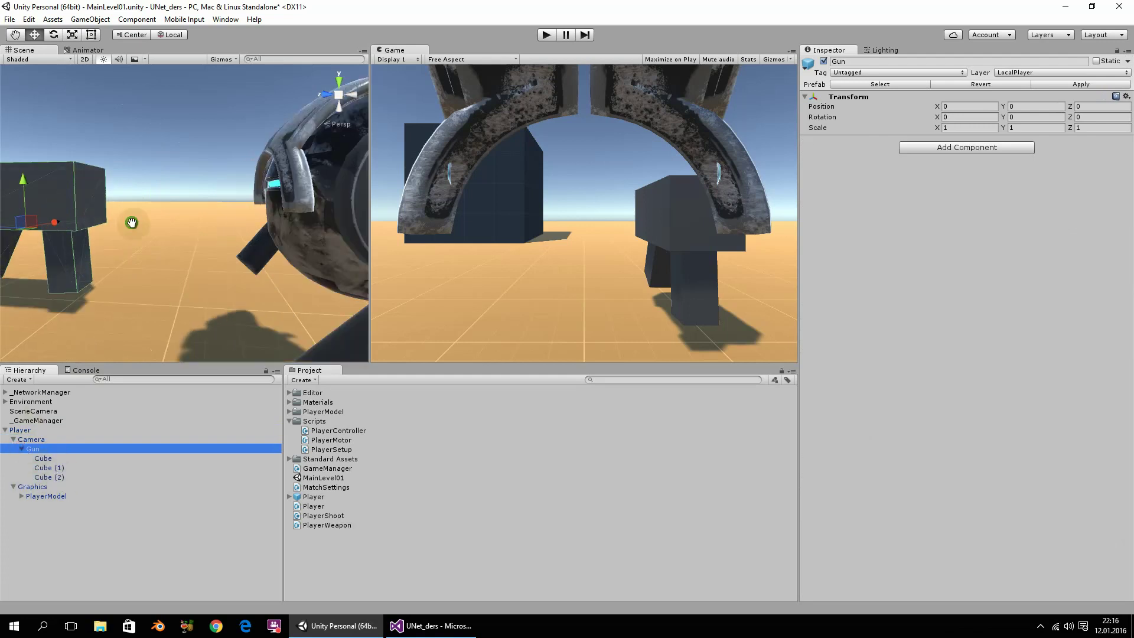
right_click_drag(55, 232, 251, 215, "alt")
left_click(57, 458)
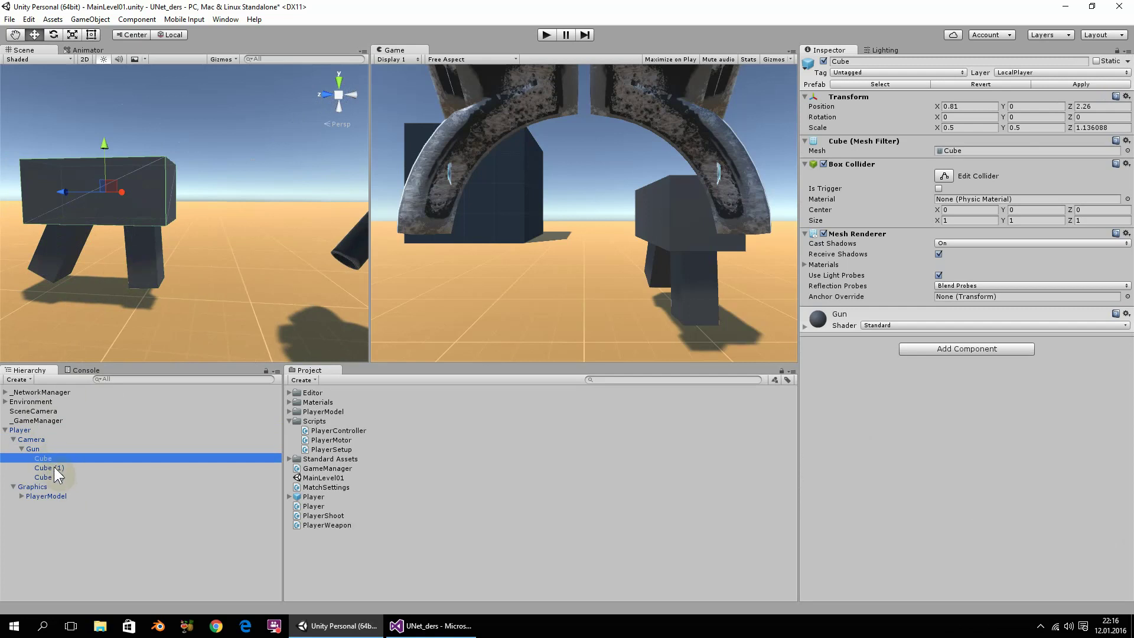
left_click(49, 446)
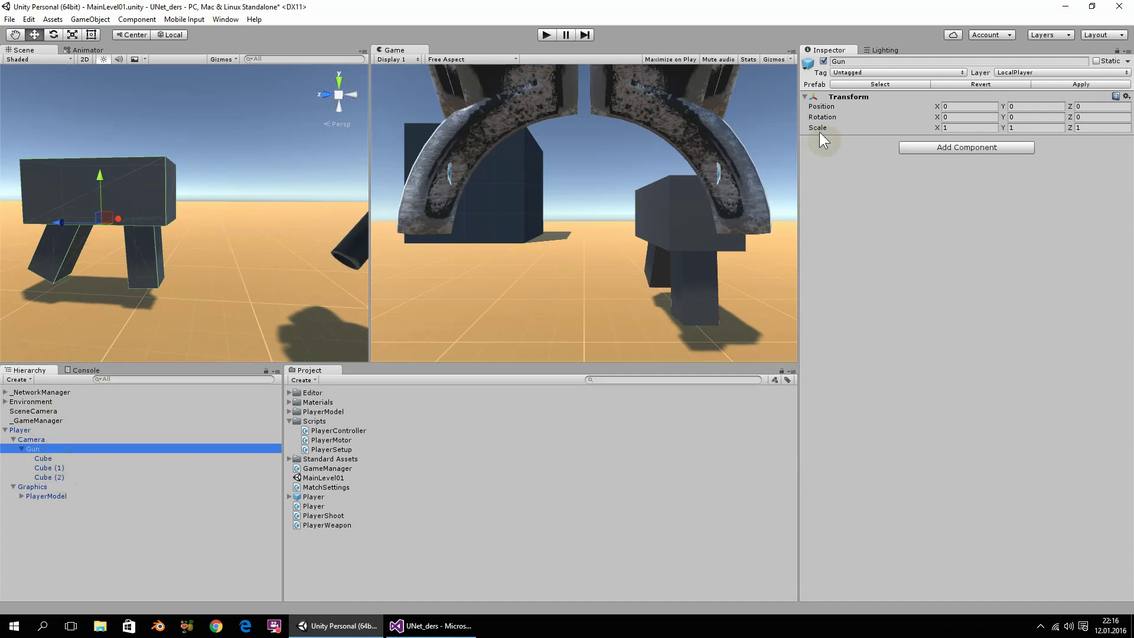
Step: Set the Gun's Transform Scale to 0.3 on X, Y and Z
left_click(969, 127)
type(",3")
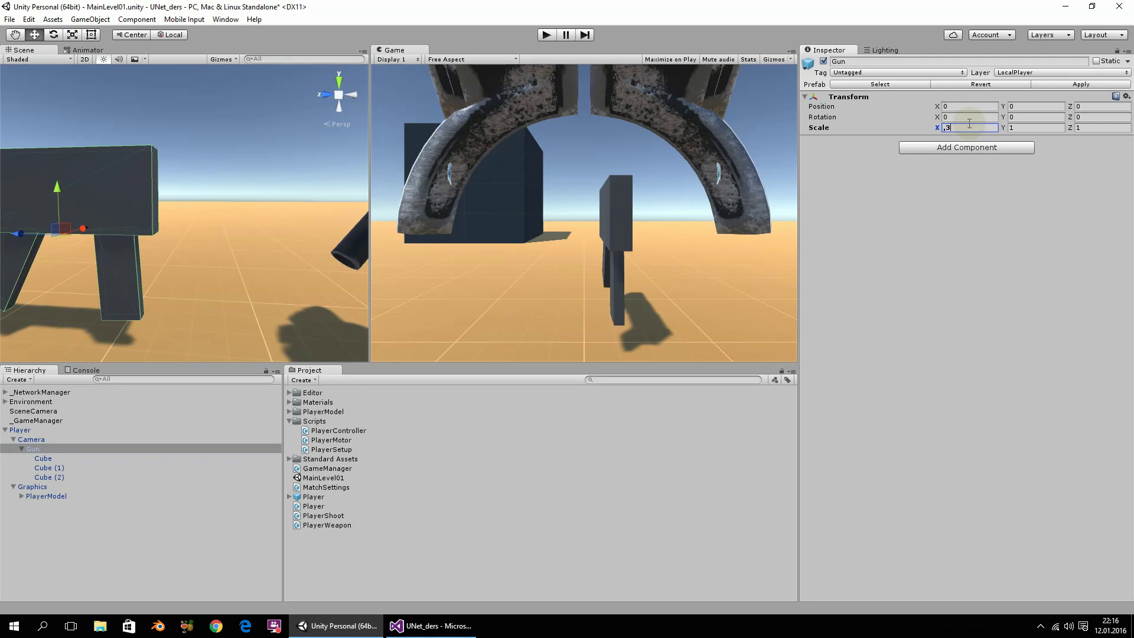
key("Tab")
type(",3")
key("Tab")
type(",3")
key("Return")
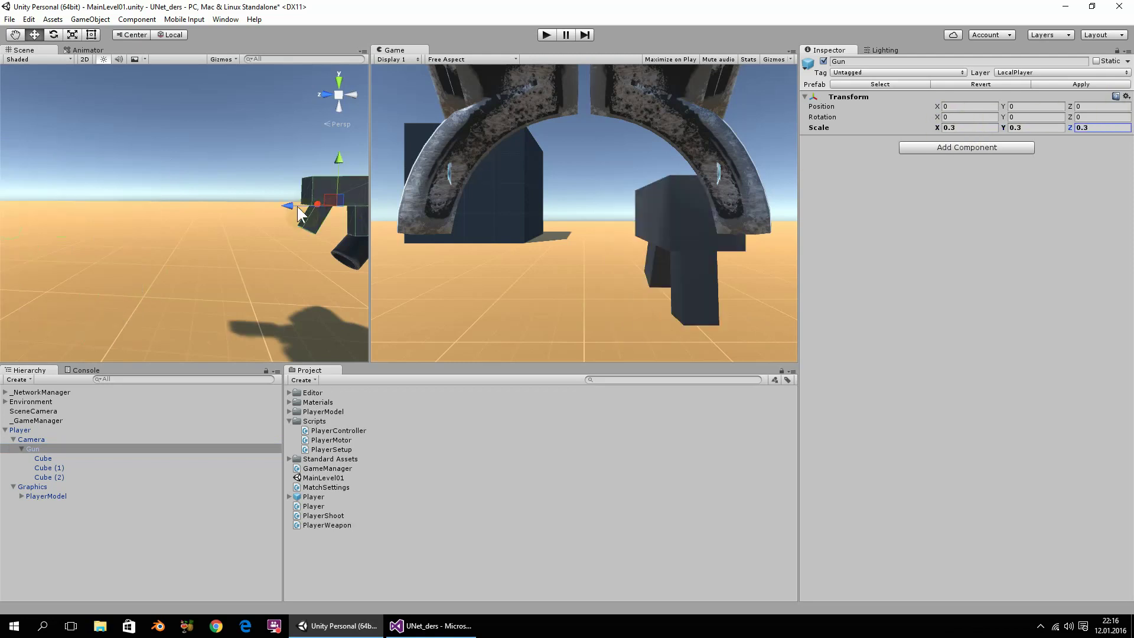
Step: Lower the Gun beside the player body to about (0.132, -0.073, 0), then select Player
middle_click_drag(317, 187, 119, 191)
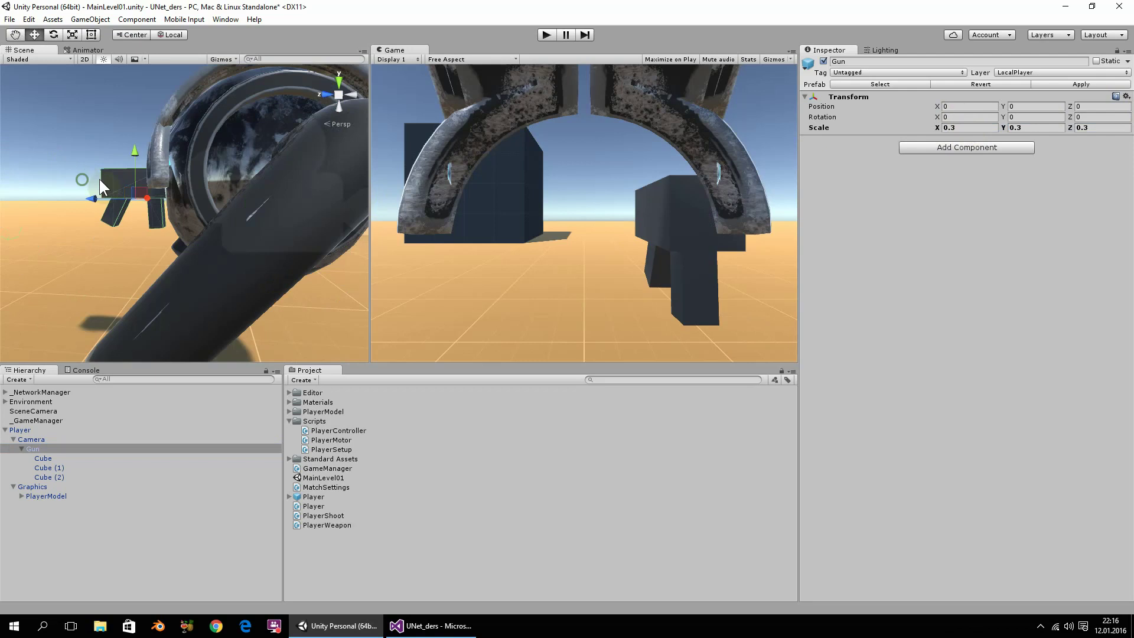
mouse_move(119, 192)
left_mouse_down("alt")
mouse_move(212, 234)
mouse_move(240, 228)
left_mouse_up("alt")
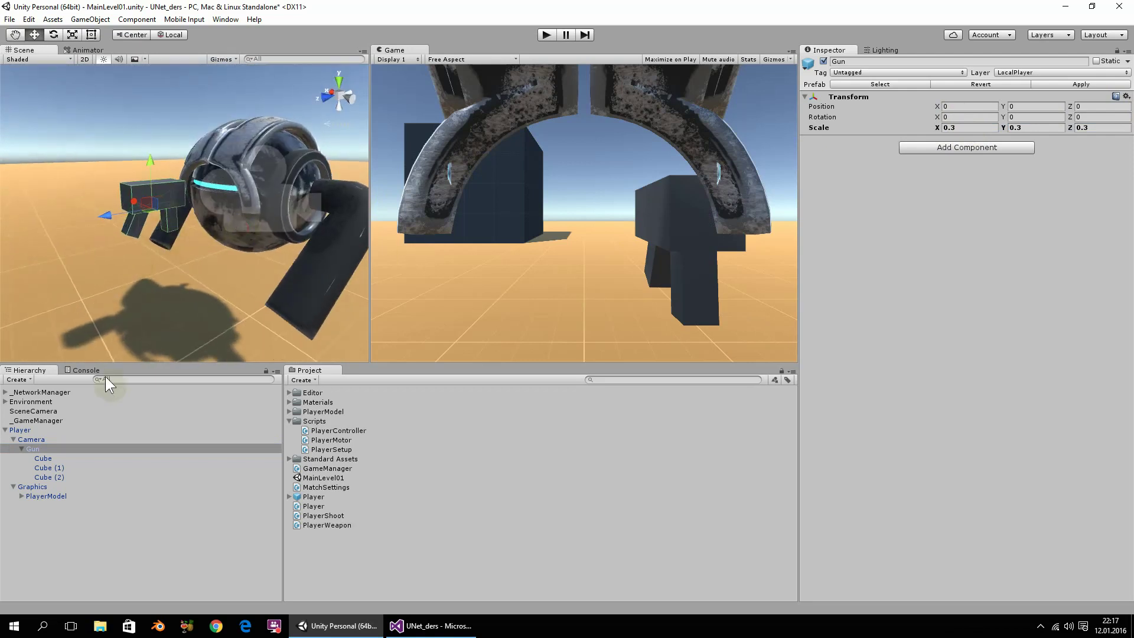
mouse_move(148, 161)
left_mouse_down()
mouse_move(126, 205)
mouse_move(215, 231)
mouse_move(610, 208)
mouse_move(115, 232)
left_mouse_up()
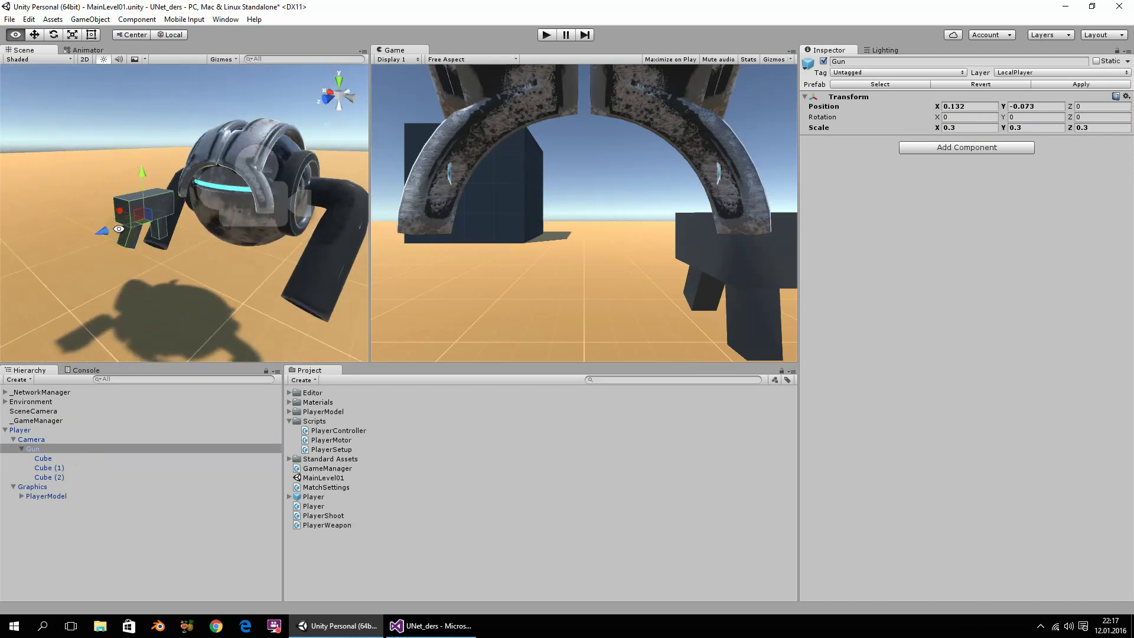
left_click(29, 429)
Step: Apply changes to the Player prefab, then import only the ParticleSystems folder from the ParticleSystems package
left_click(1079, 84)
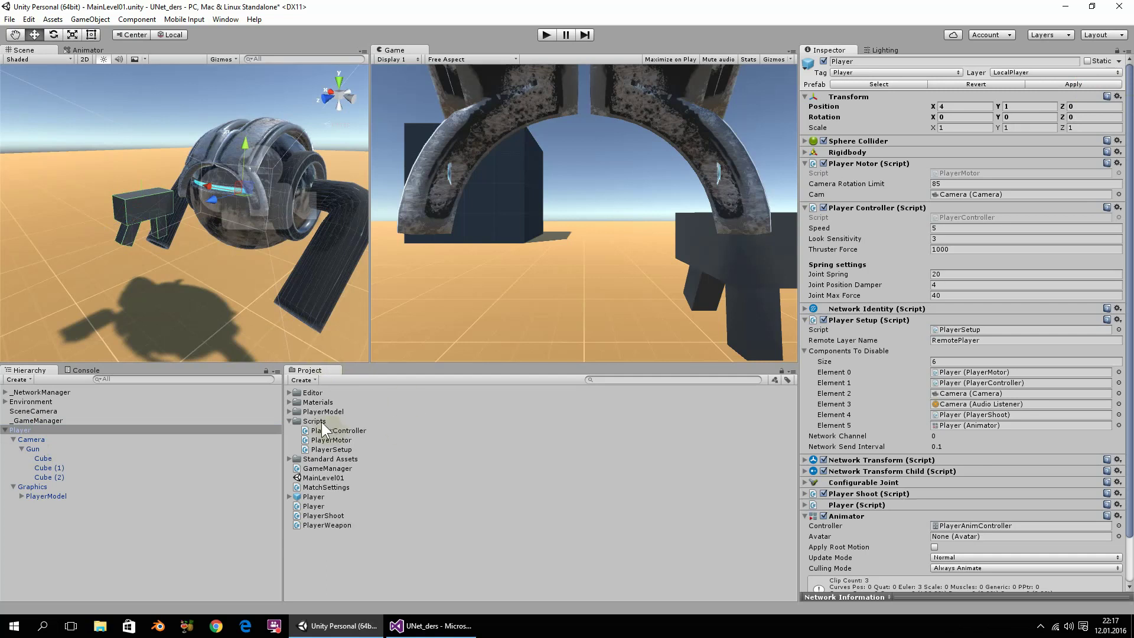
left_click(290, 420)
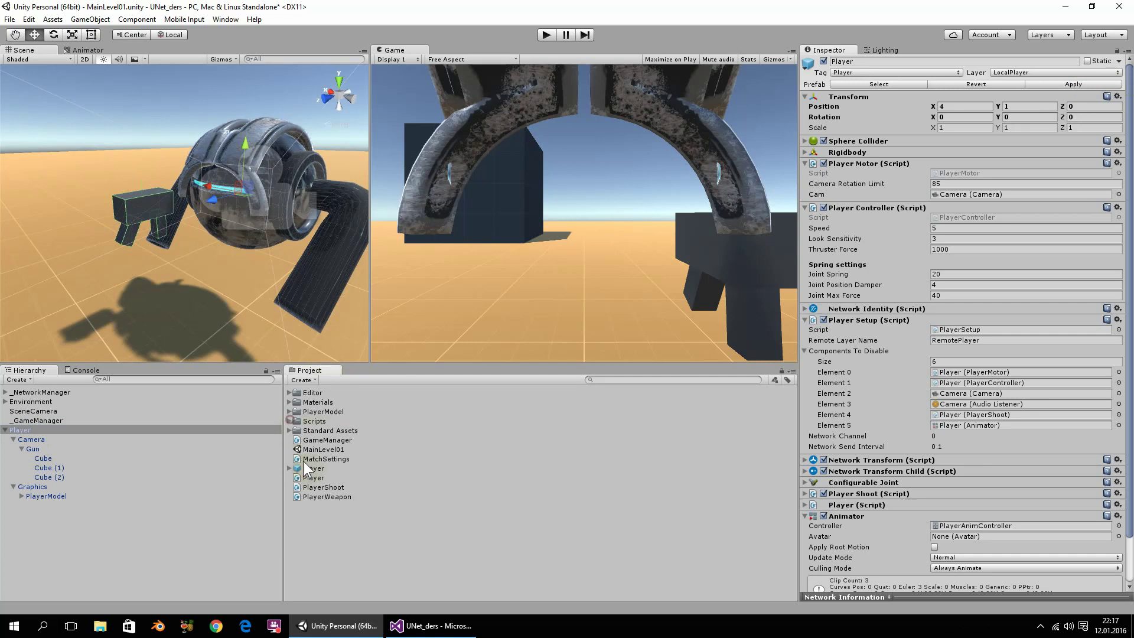
right_click(327, 533)
mouse_move(398, 403)
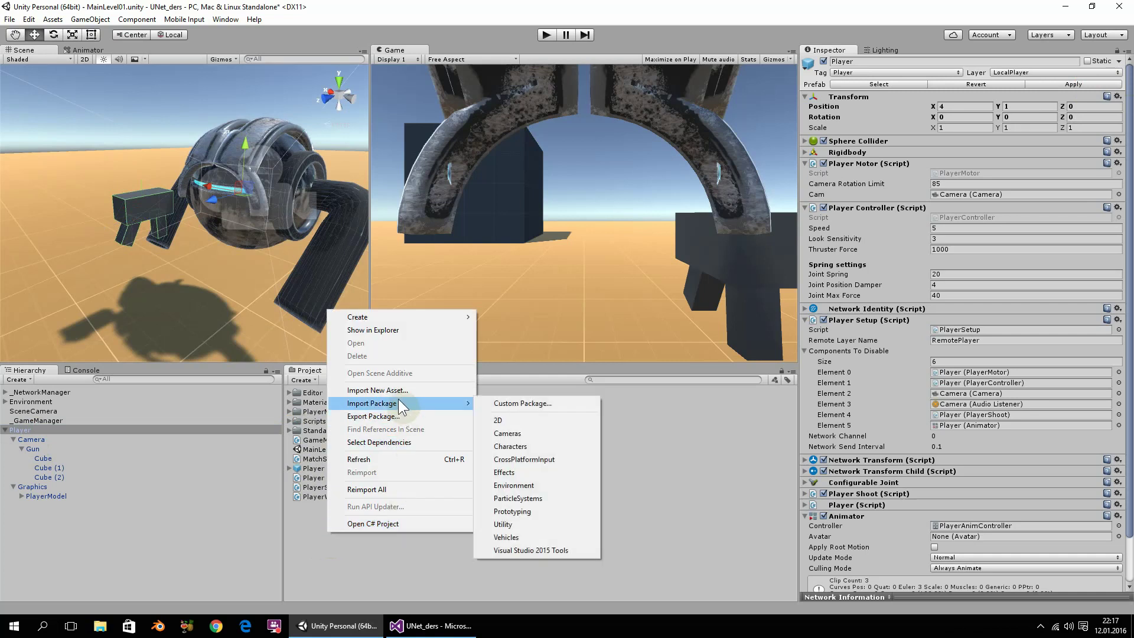
left_click(528, 496)
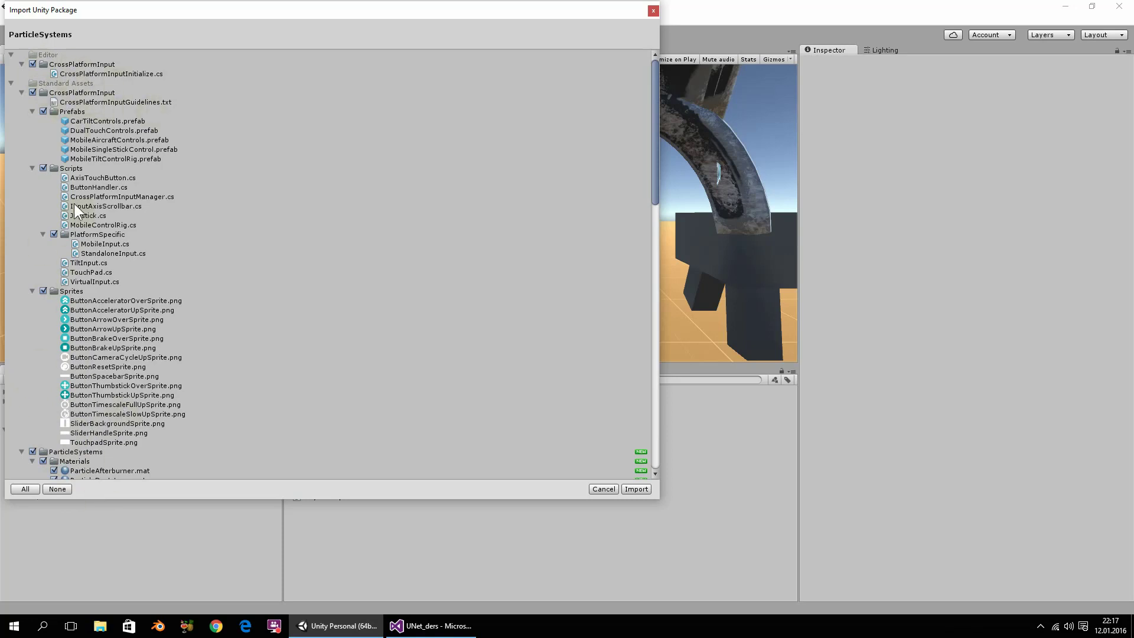
left_click(57, 490)
left_click(32, 451)
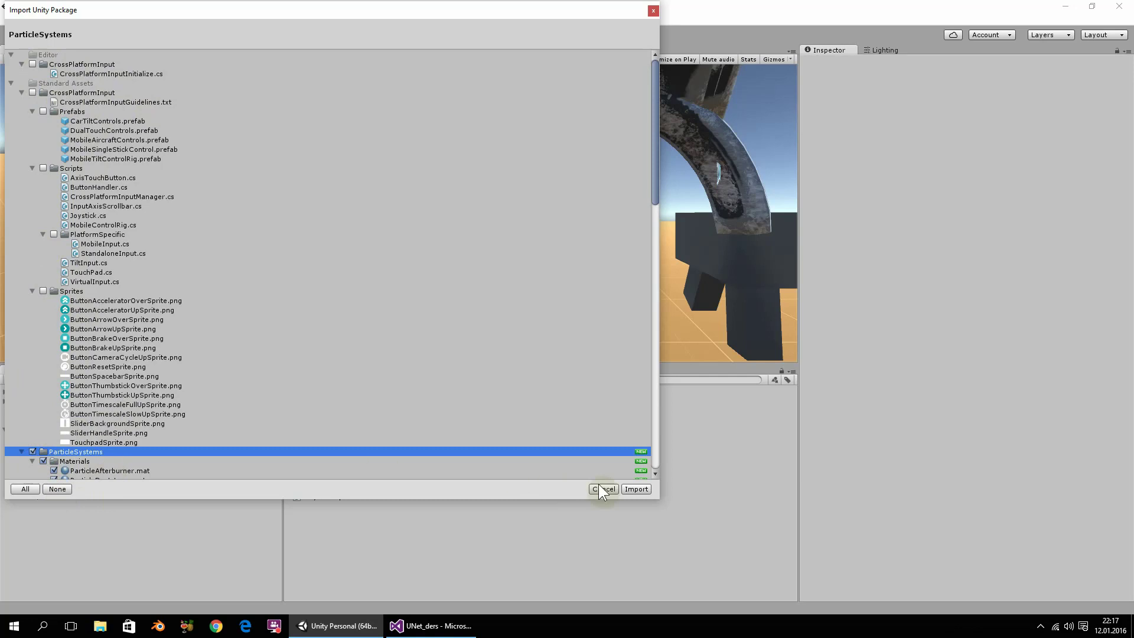
left_click(640, 488)
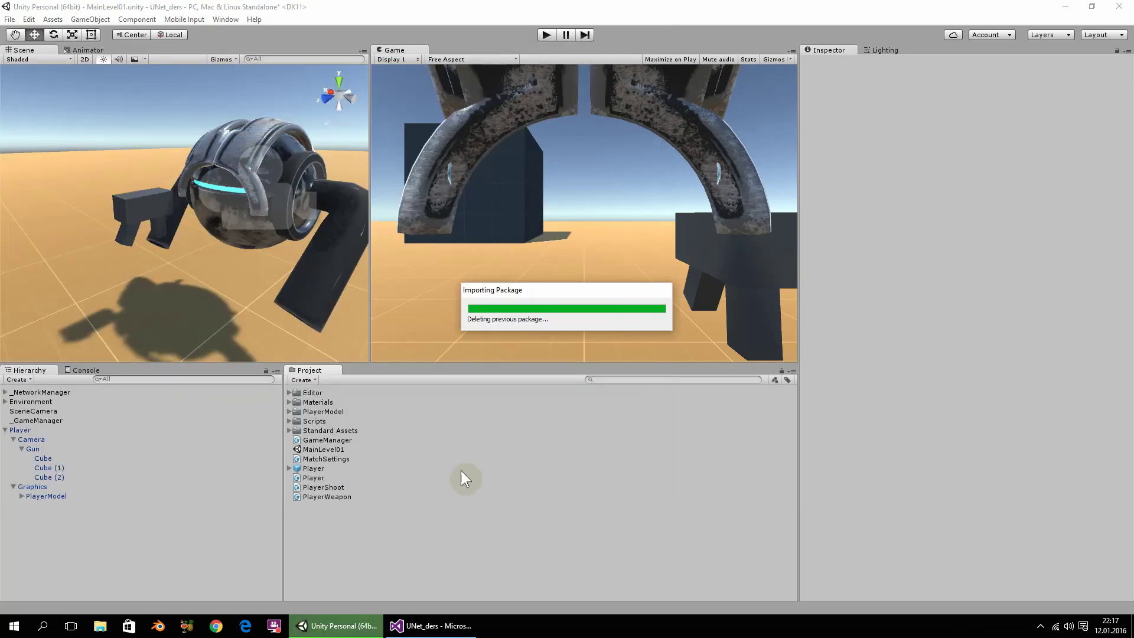
Step: Expand Standard Assets > ParticleSystems > Prefabs to list Afterburner and other effects, then collapse Player
left_click(288, 430)
left_click(297, 459)
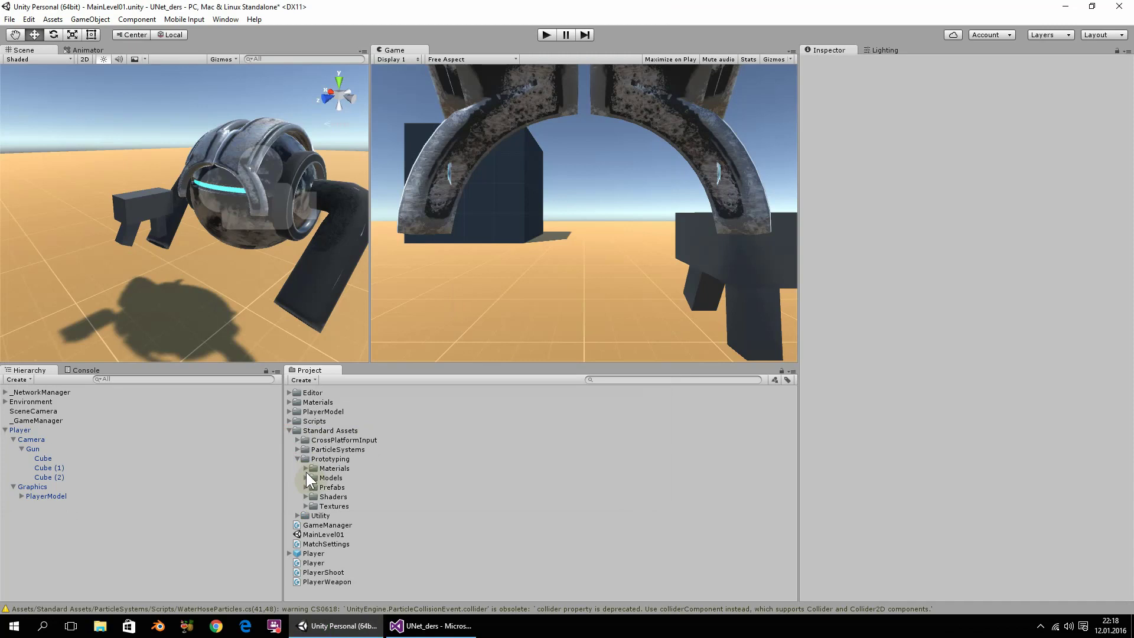
left_click(305, 489)
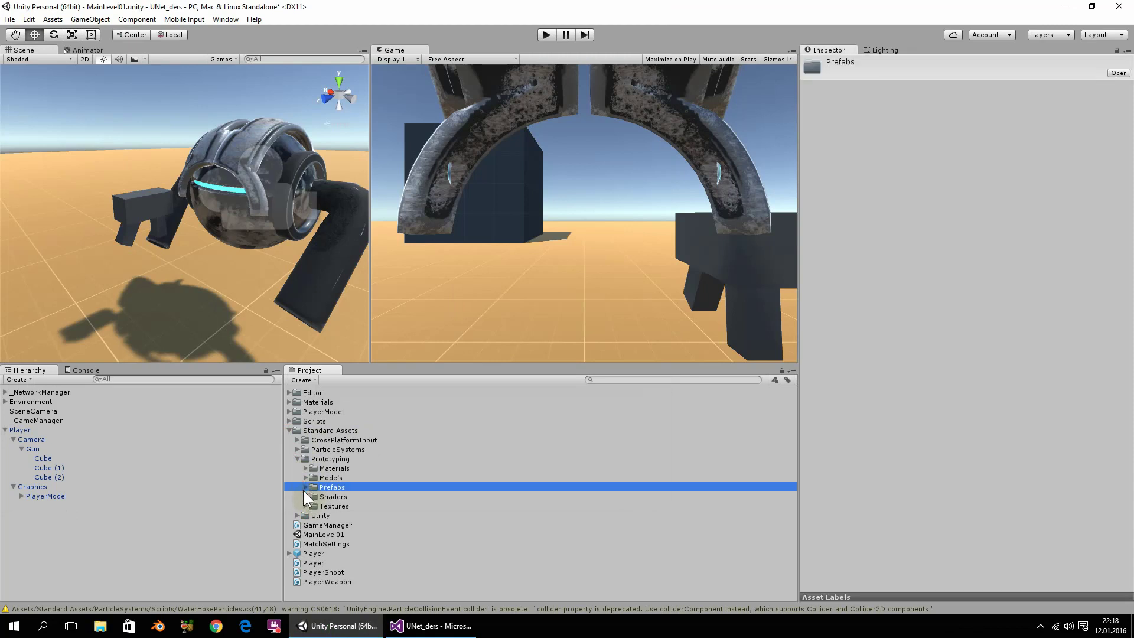
left_click(306, 487)
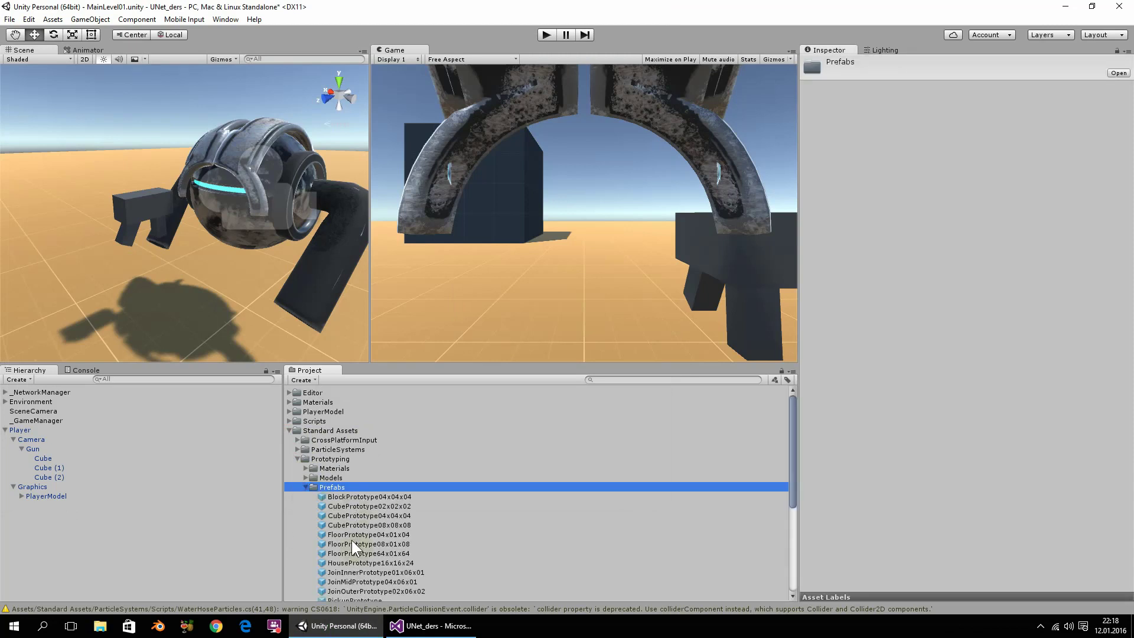
left_click(304, 488)
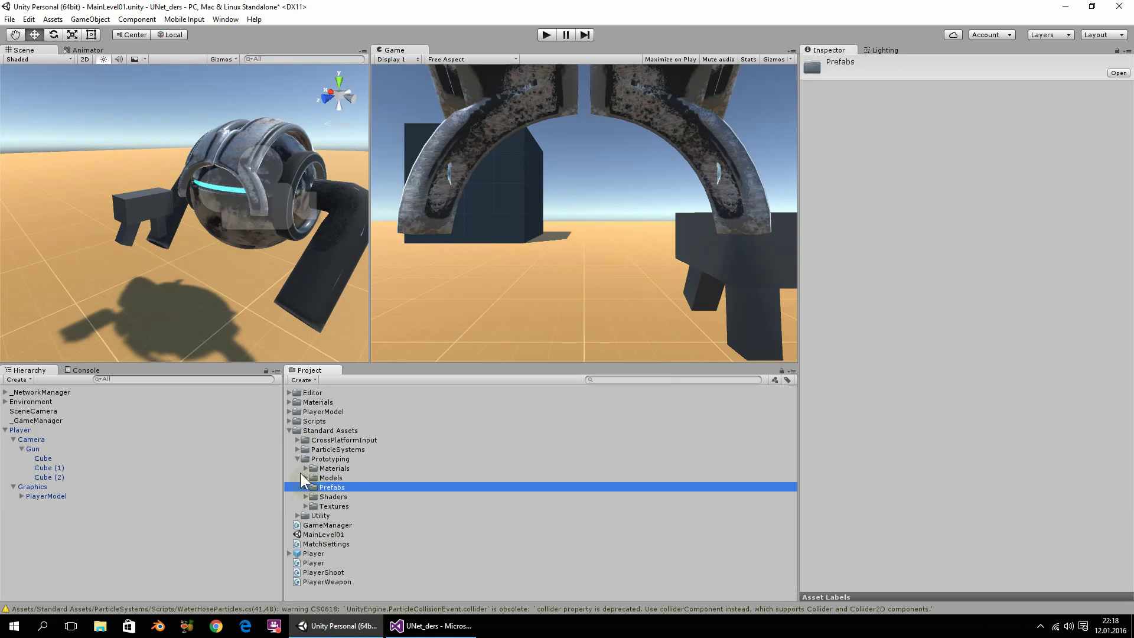
left_click(297, 459)
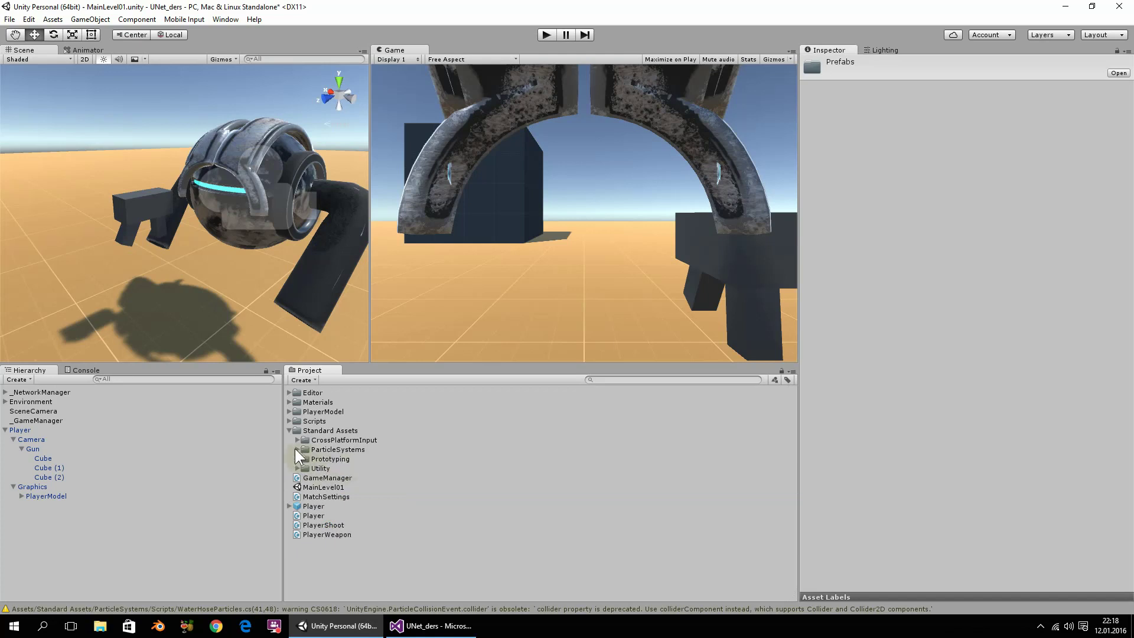
left_click(297, 450)
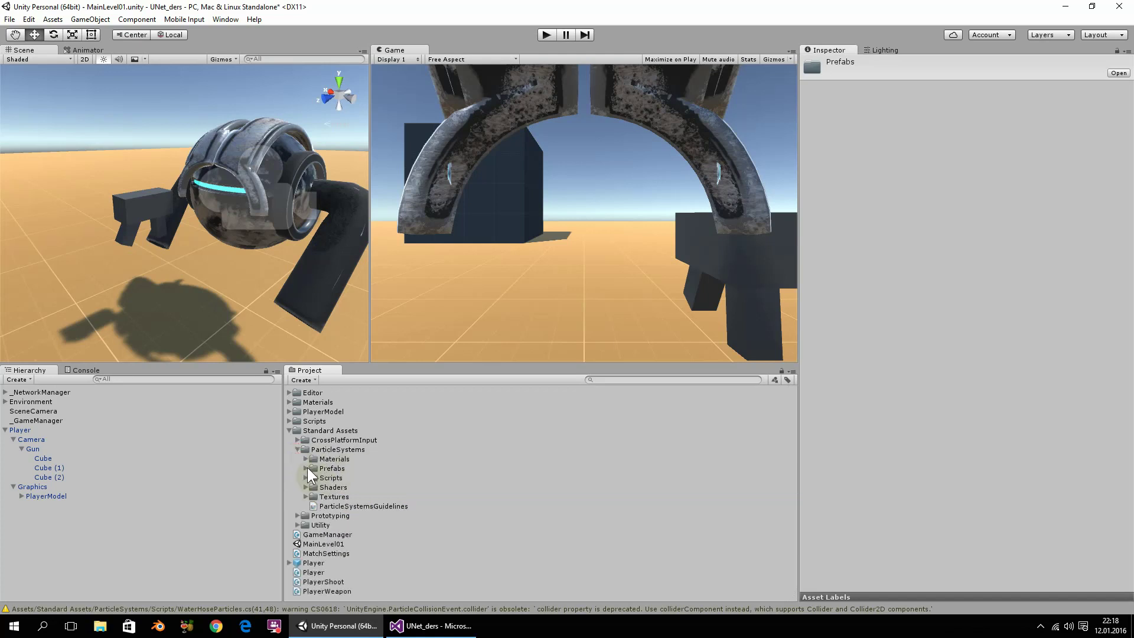
left_click(306, 469)
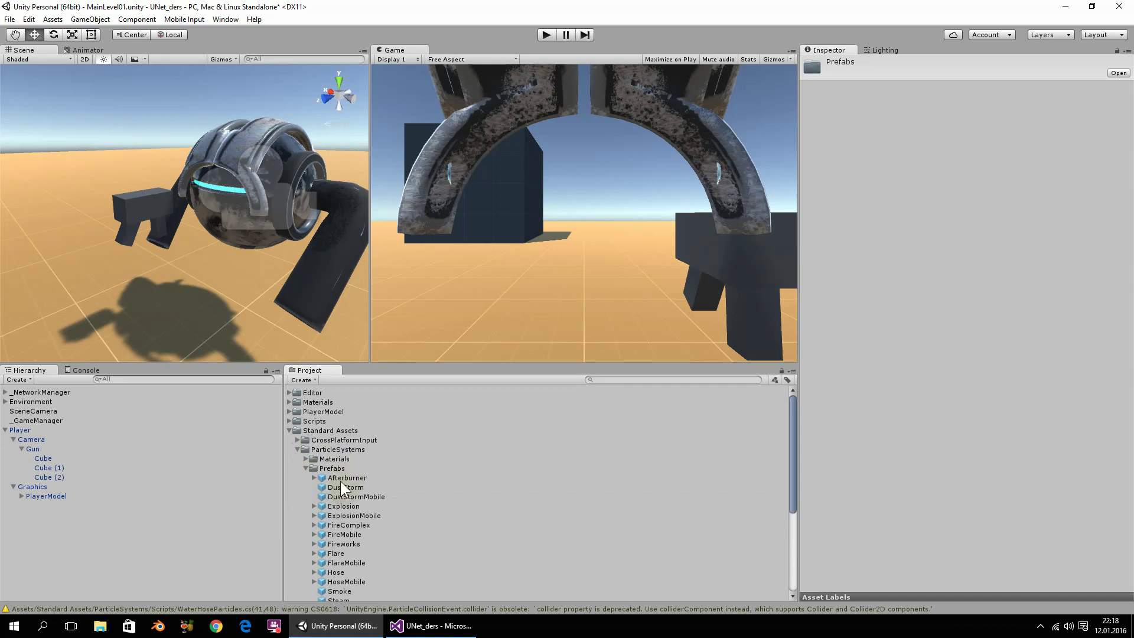
scroll(345, 481, "down", 3)
scroll(364, 469, "up", 3)
left_click(4, 431)
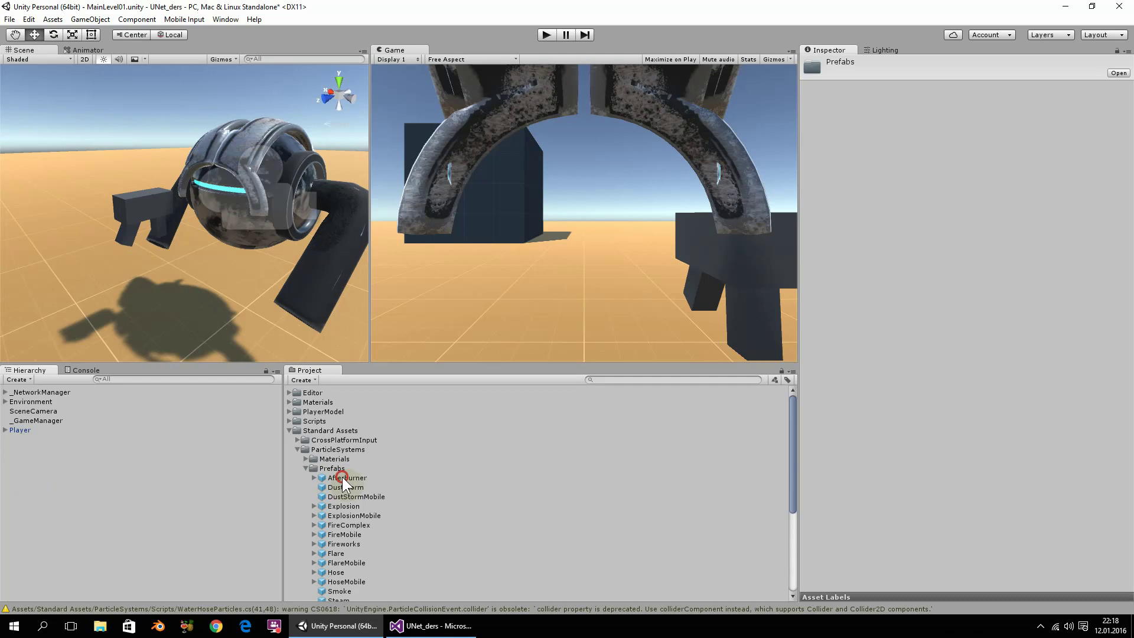
Step: Drag the Afterburner prefab into the Hierarchy and frame it in the Scene view
left_click_drag(342, 476, 128, 463)
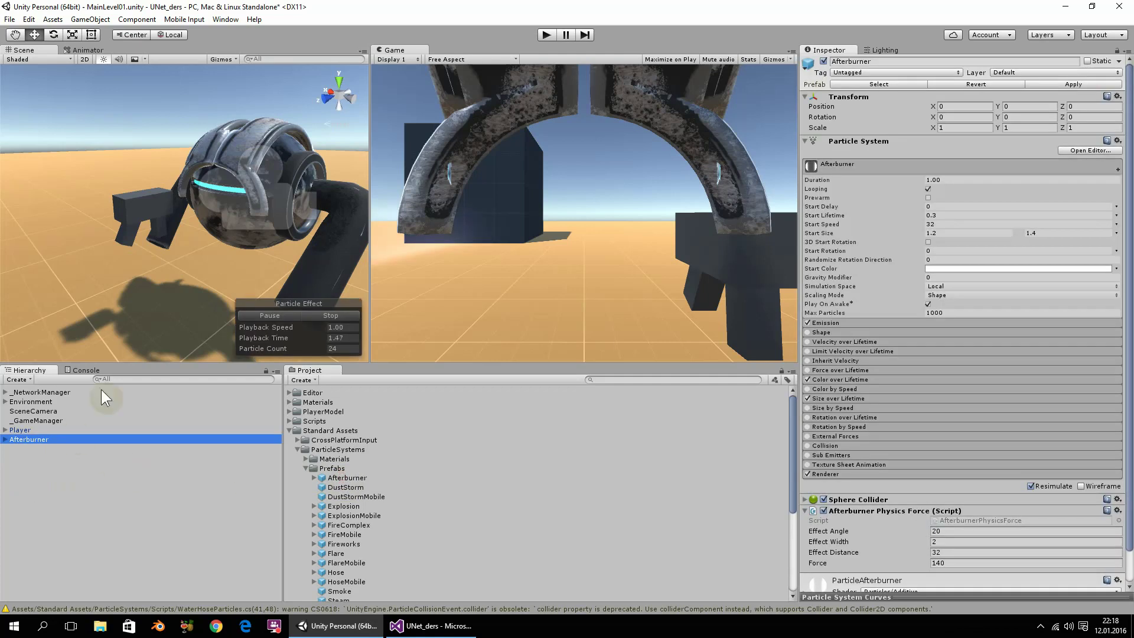
scroll(118, 264, "down", 3)
scroll(118, 264, "down", 2)
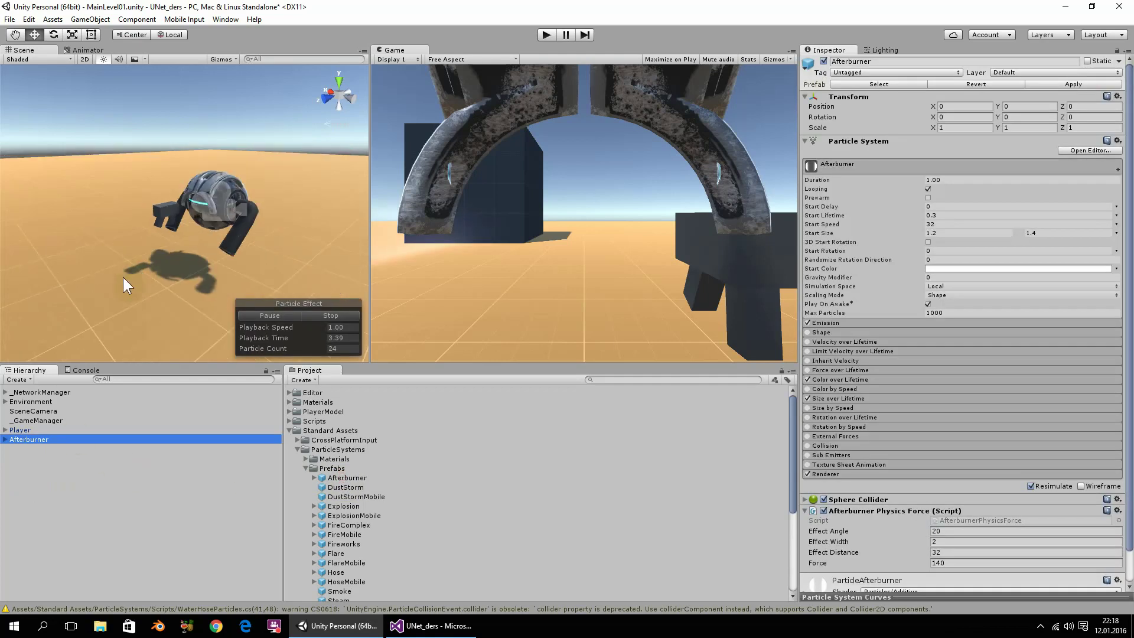
key("f")
left_click(36, 438)
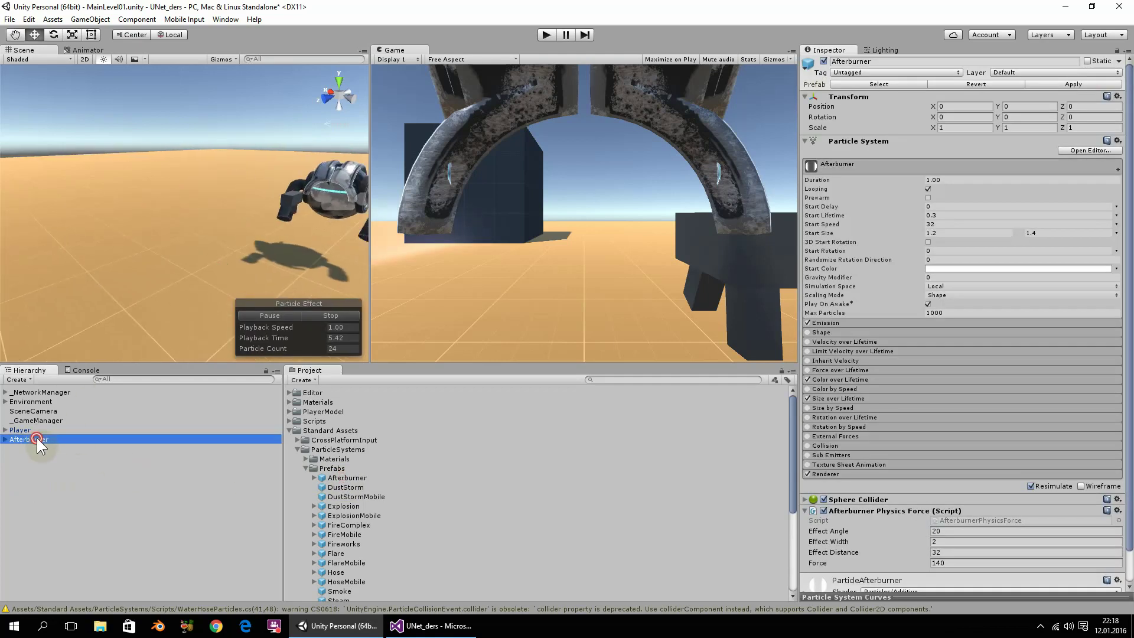
left_click(36, 437)
scroll(161, 235, "up", 2)
scroll(166, 232, "up", 3)
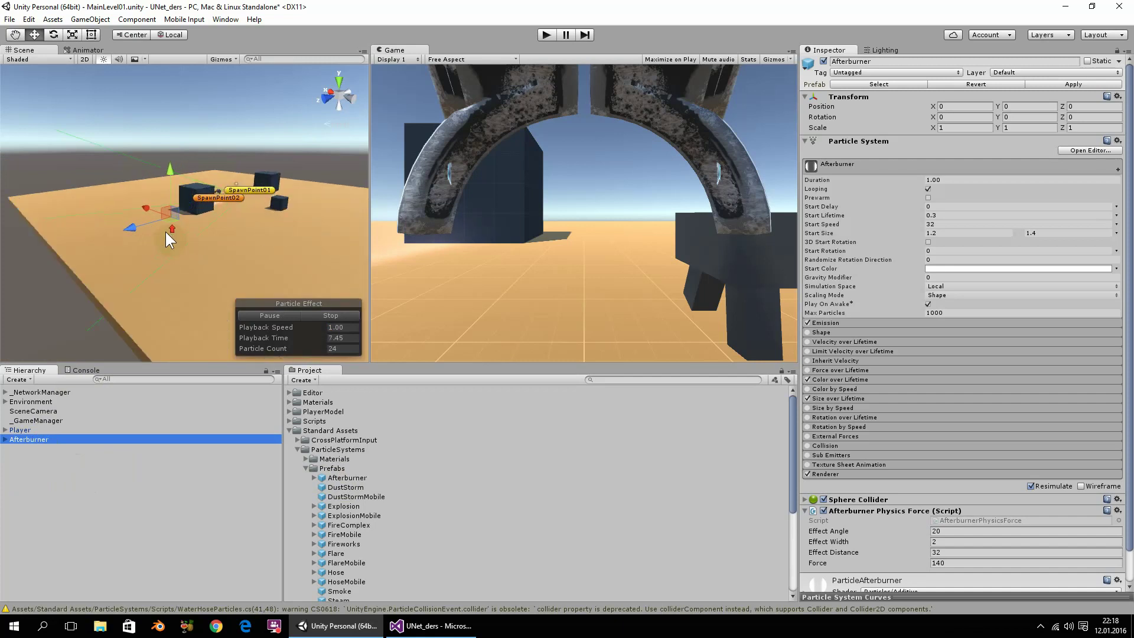
mouse_move(165, 231)
left_mouse_down("alt")
mouse_move(215, 275)
mouse_move(177, 242)
left_mouse_up("alt")
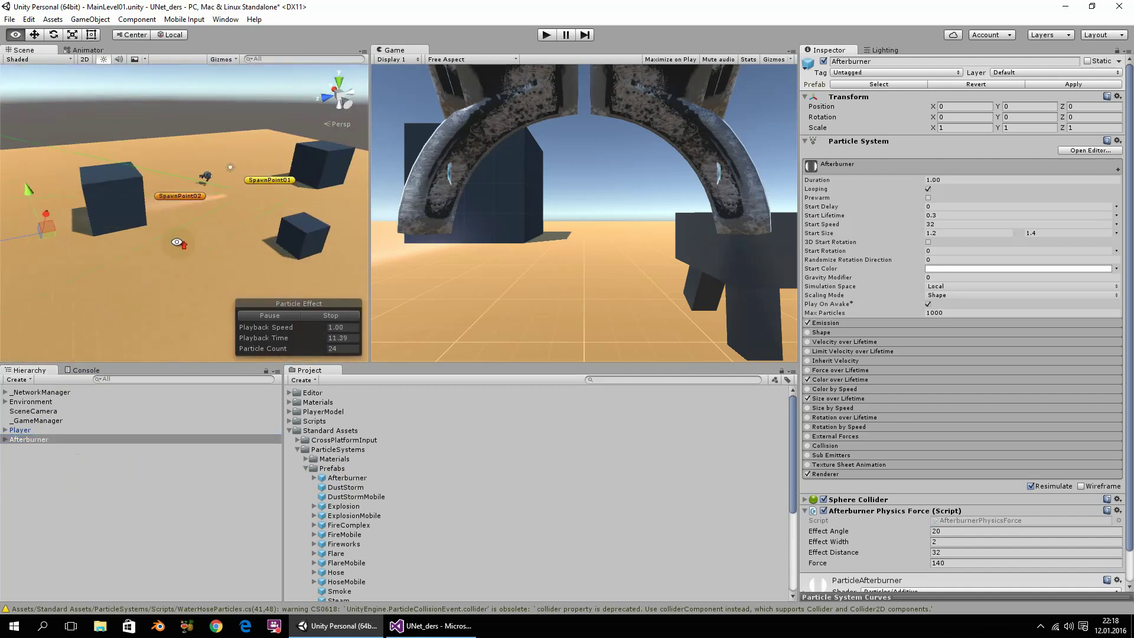
scroll(93, 201, "up", 5)
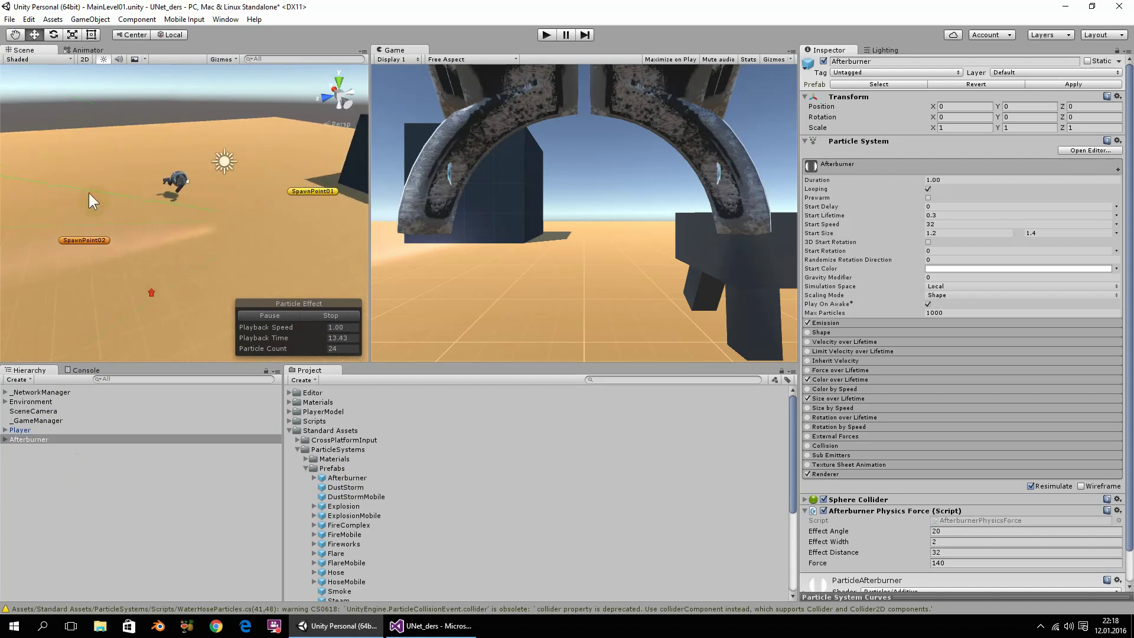
Step: Raise the Afterburner's Position Y to about 3.19
left_click(42, 440)
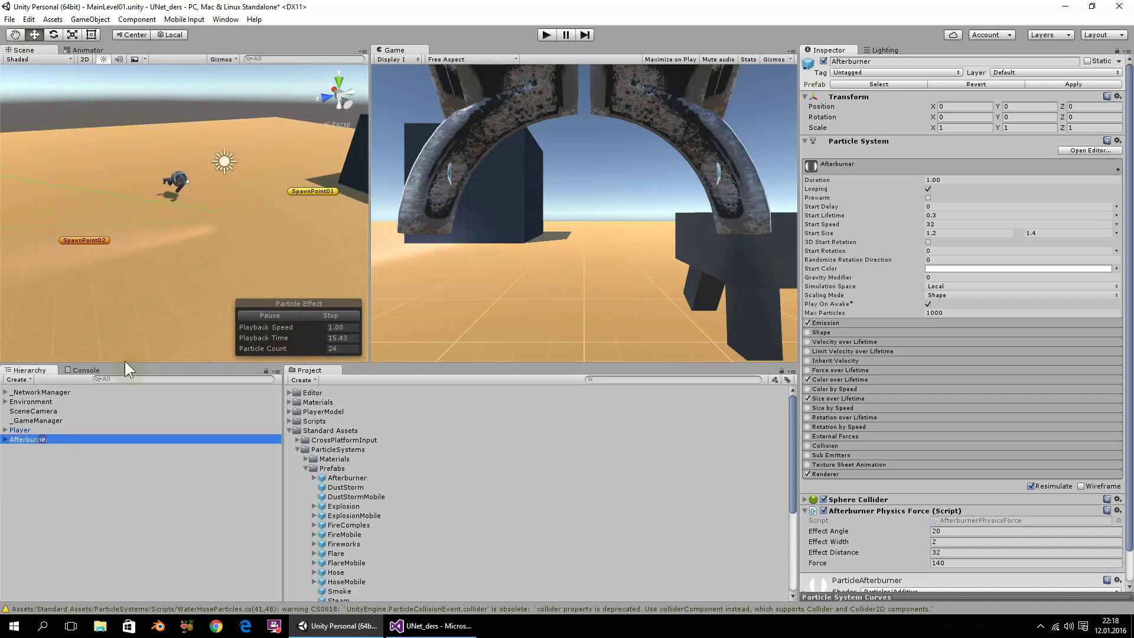
mouse_move(197, 267)
left_mouse_down("alt")
mouse_move(225, 146)
mouse_move(197, 295)
left_mouse_up("alt")
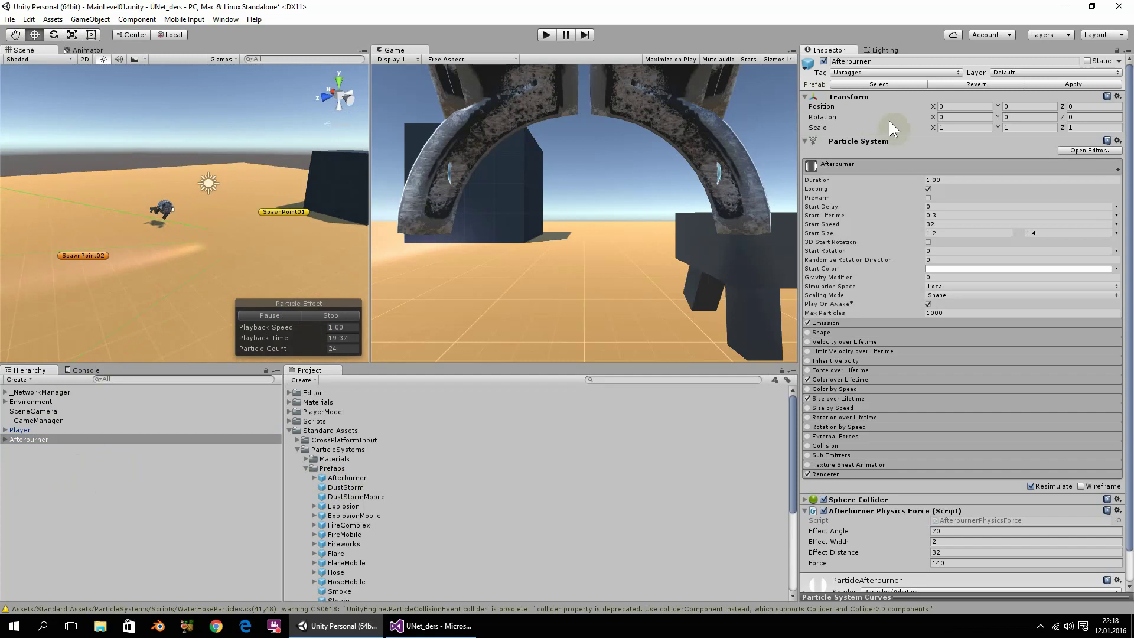
left_click_drag(999, 106, 1063, 105)
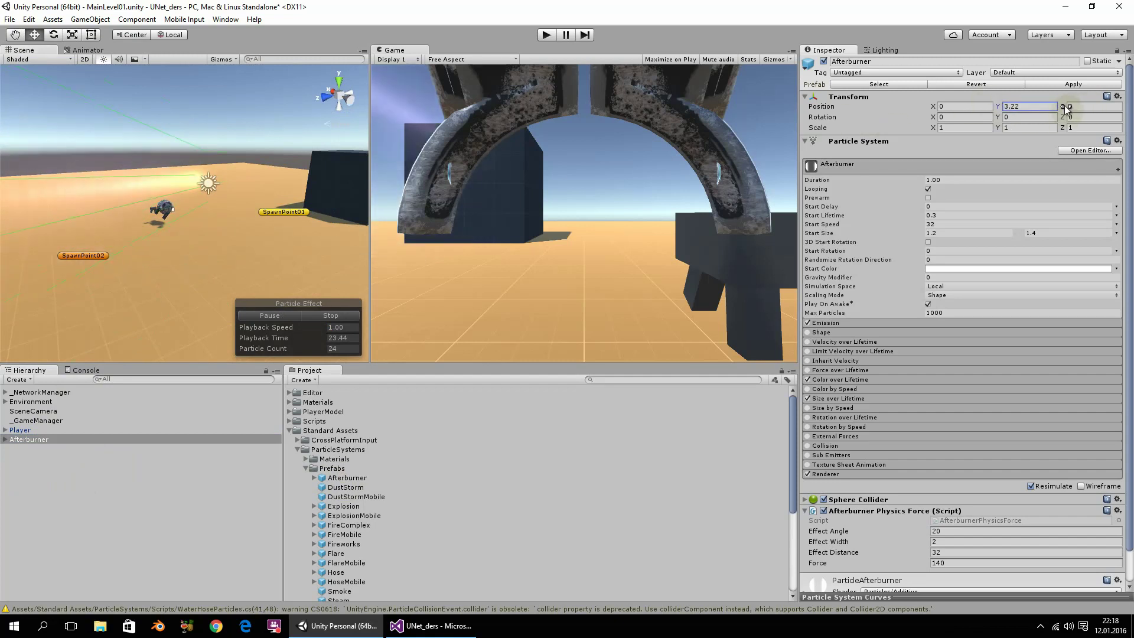
mouse_move(223, 194)
left_mouse_down("alt")
mouse_move(197, 262)
mouse_move(213, 239)
left_mouse_up("alt")
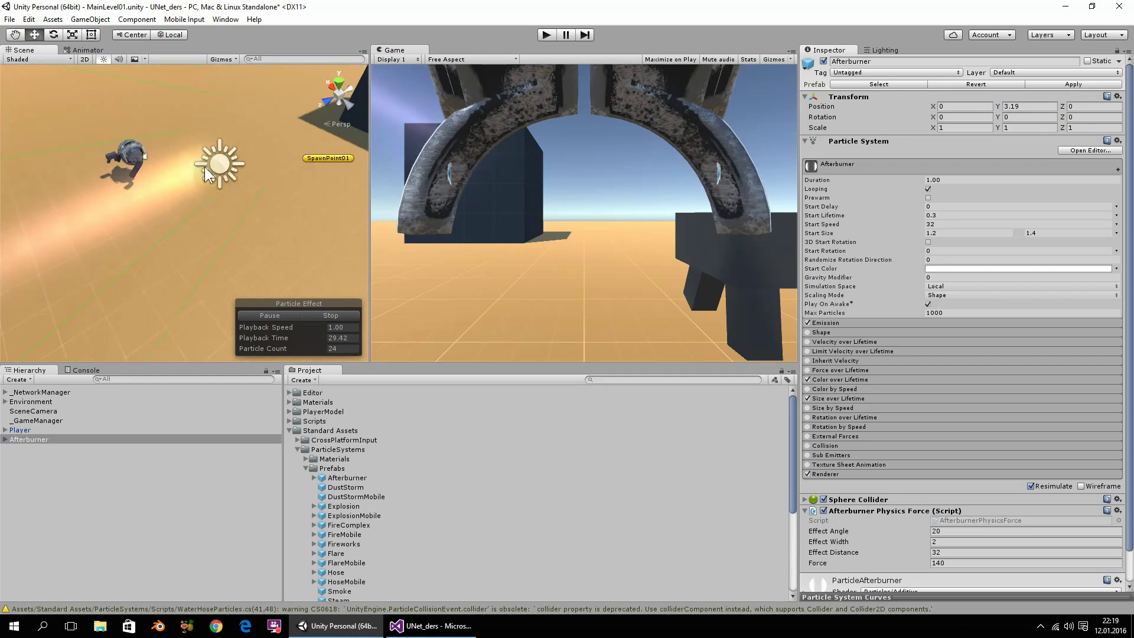
Step: Turn off the Light and particle system gizmo icons, then reselect the Afterburner
left_click(224, 59)
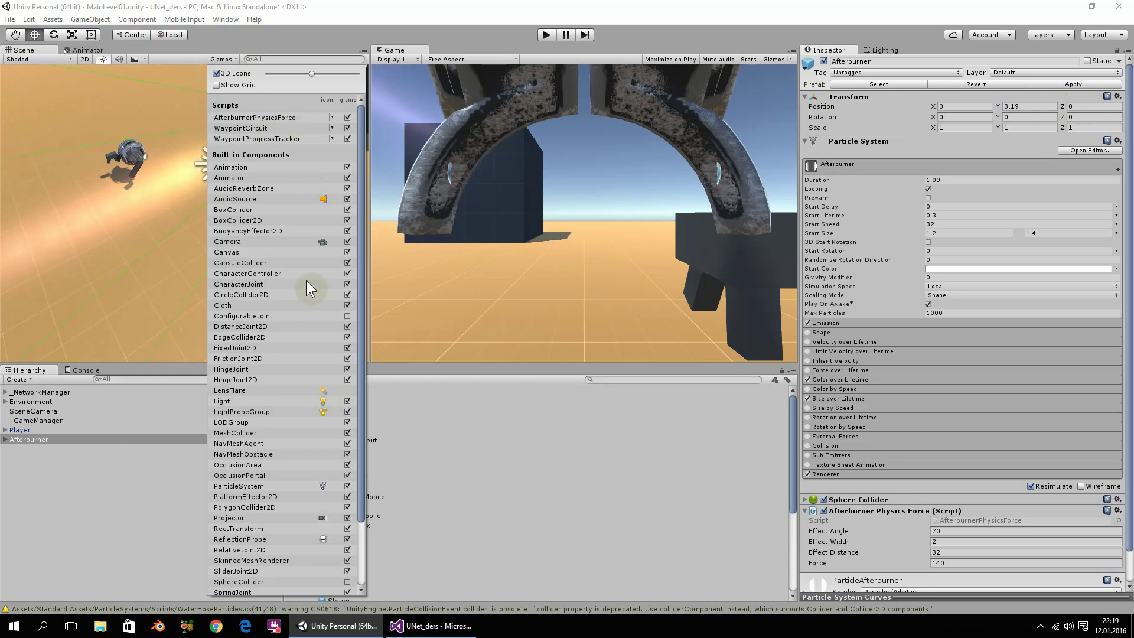
left_click(321, 403)
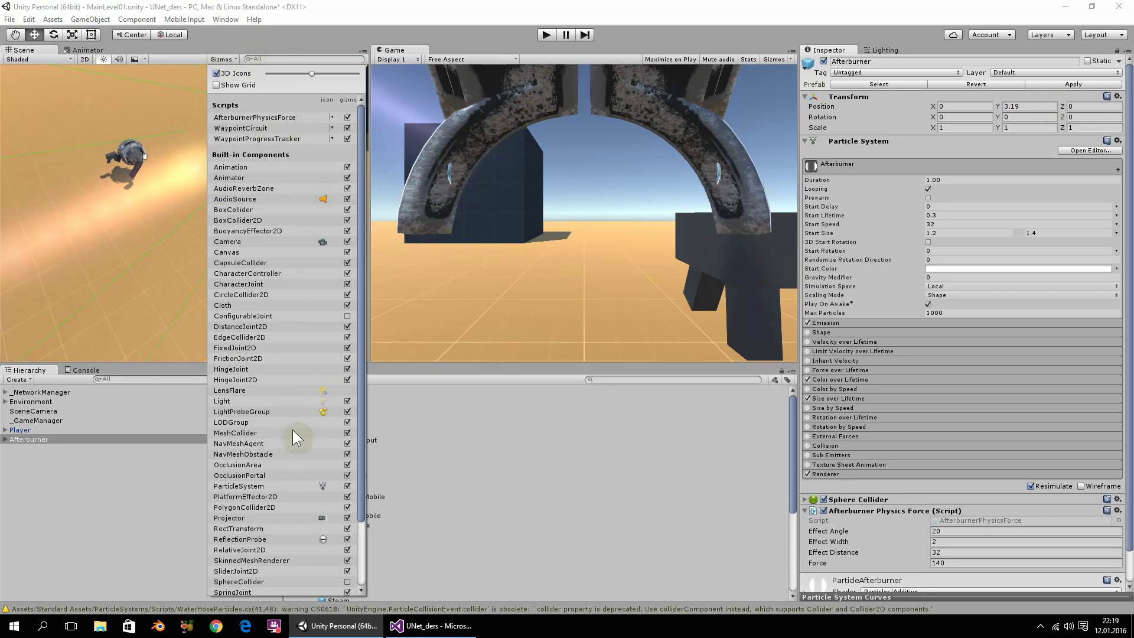
left_click(323, 486)
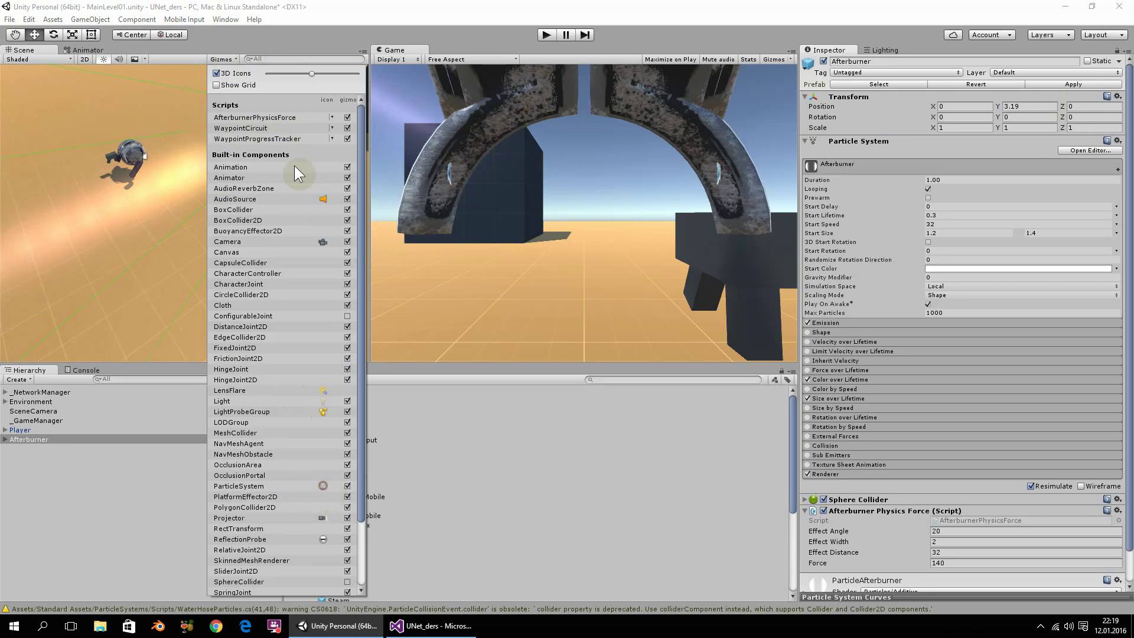
left_click(224, 54)
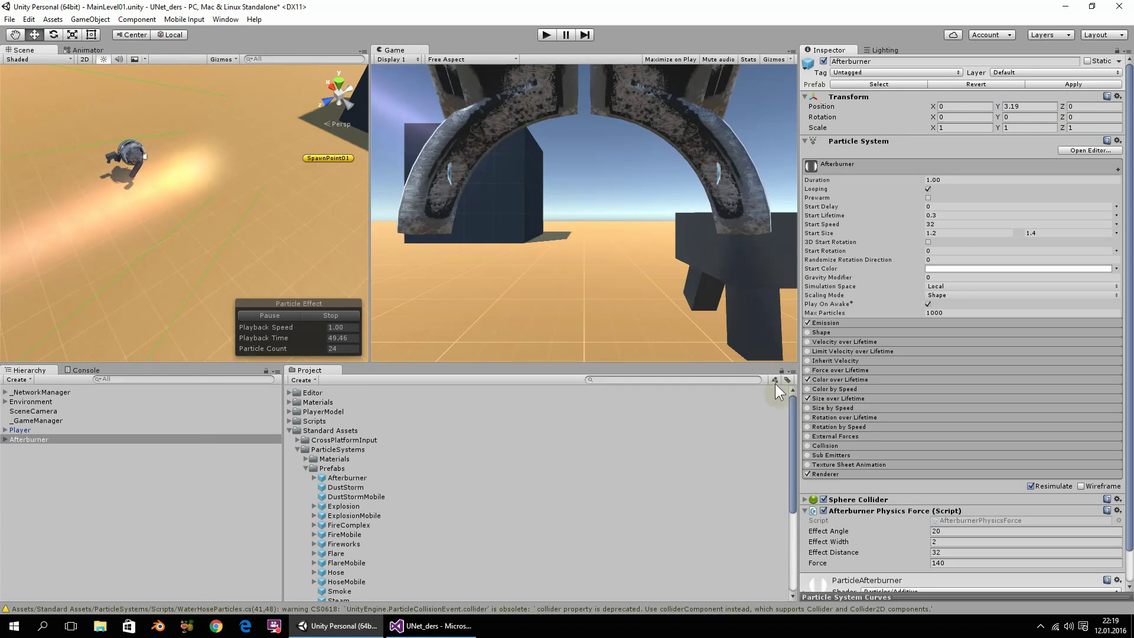
left_click(52, 439)
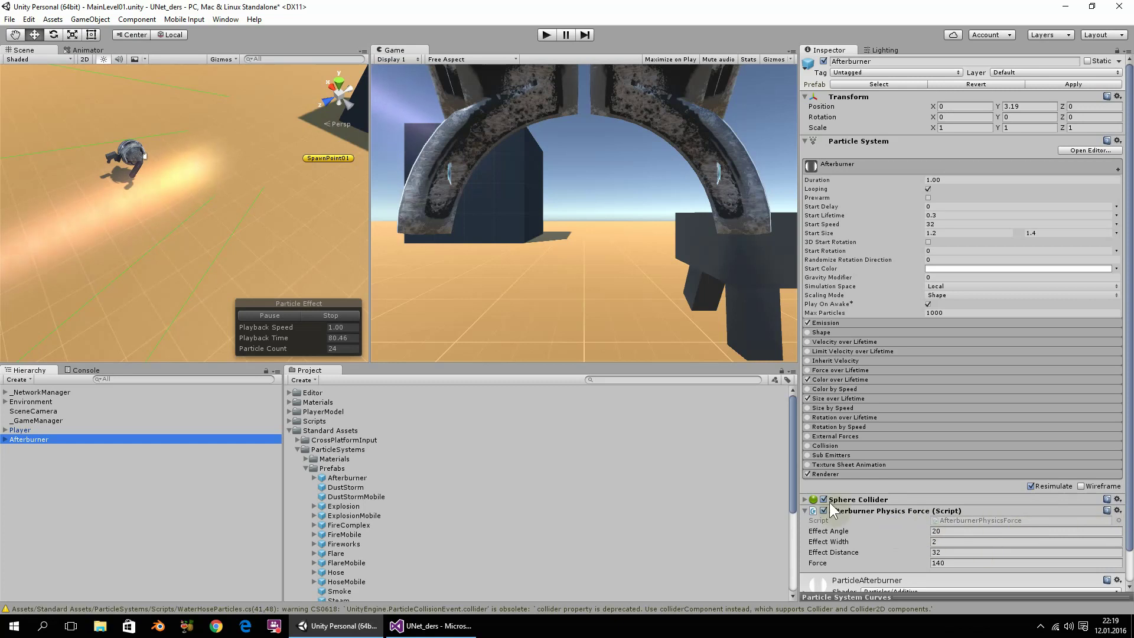
Step: Remove the Afterburner Physics Force script and Sphere Collider from the Afterburner
left_click(1118, 511)
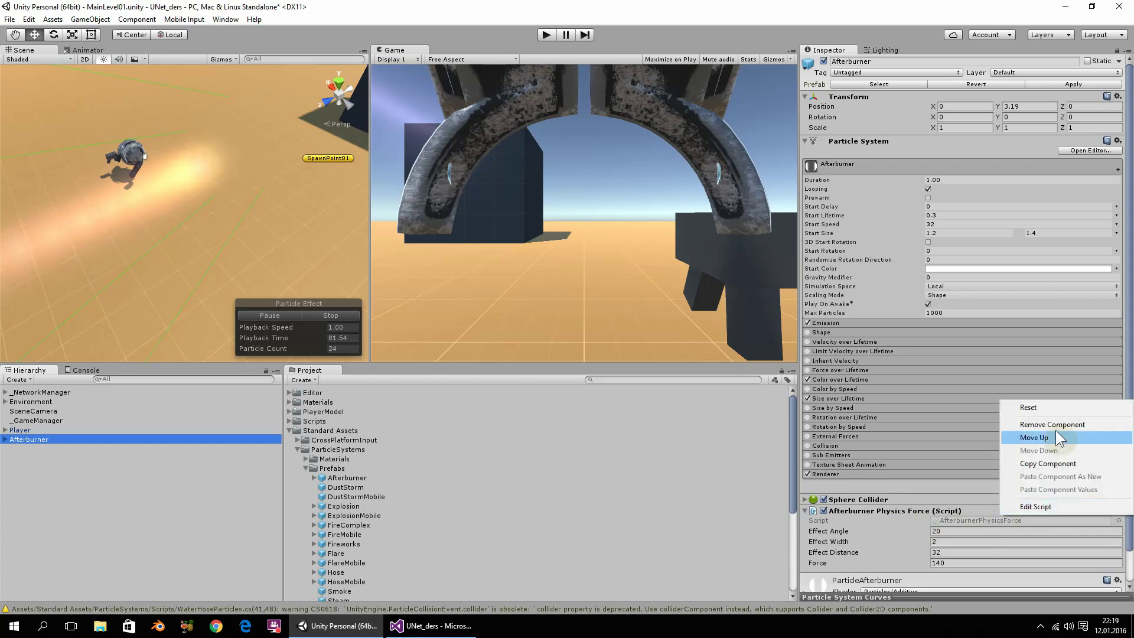
left_click(982, 421)
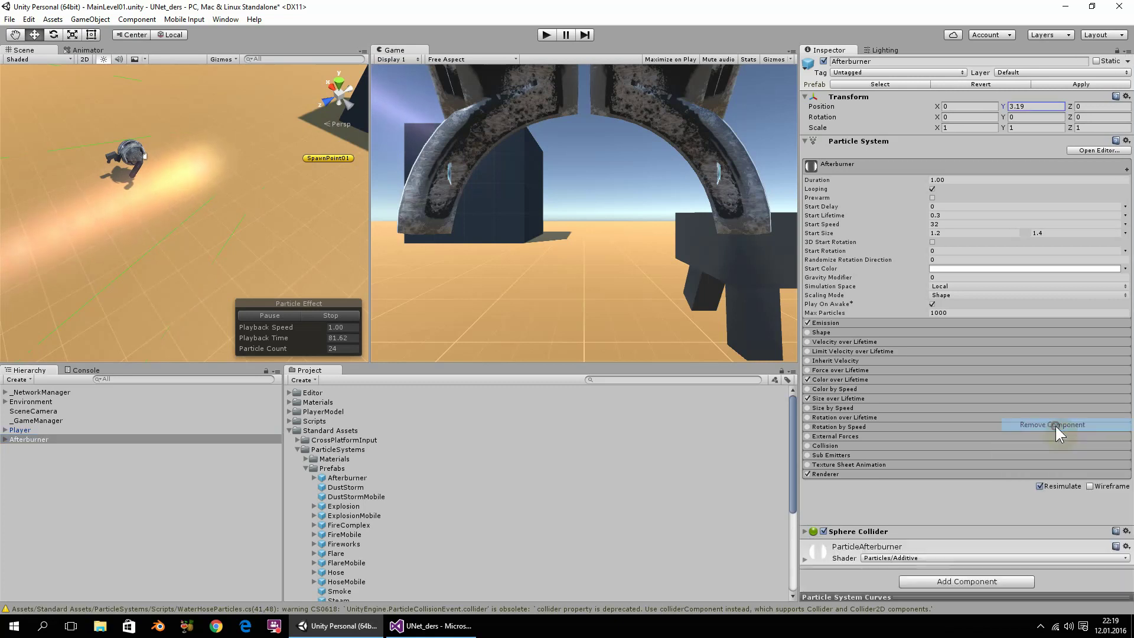
left_click(1126, 531)
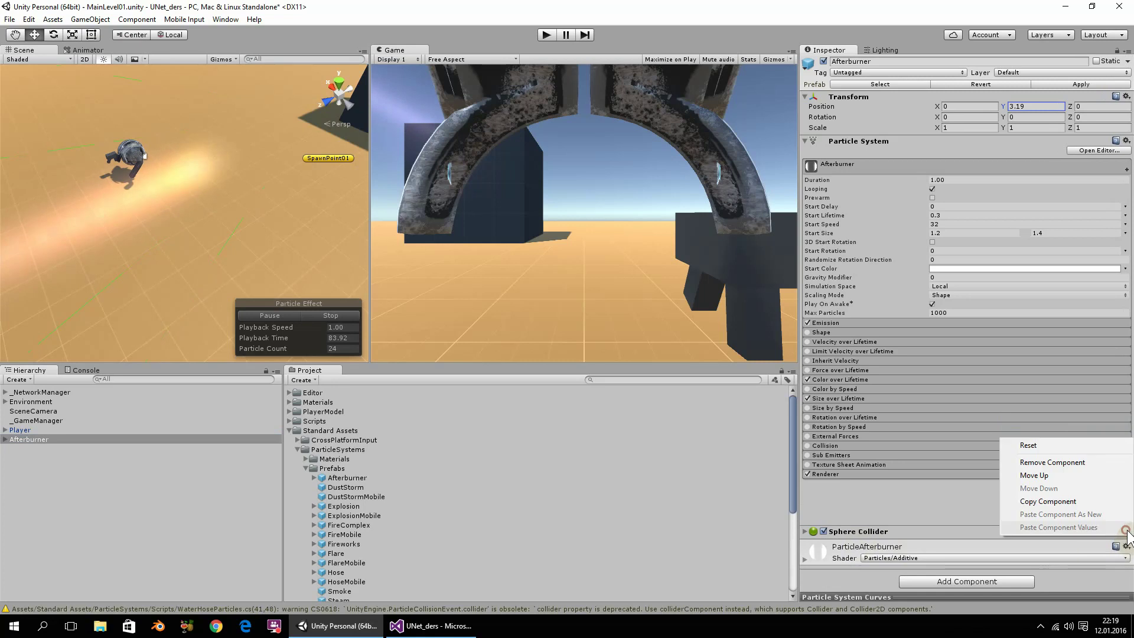
left_click(1058, 462)
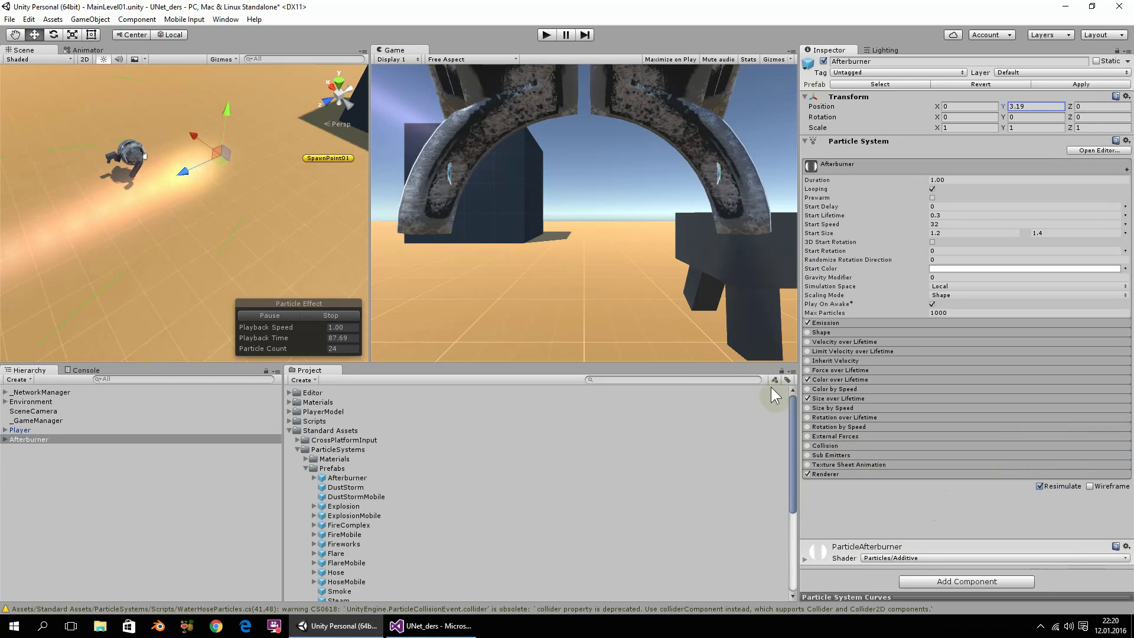
left_click_drag(257, 247, 267, 281, "alt")
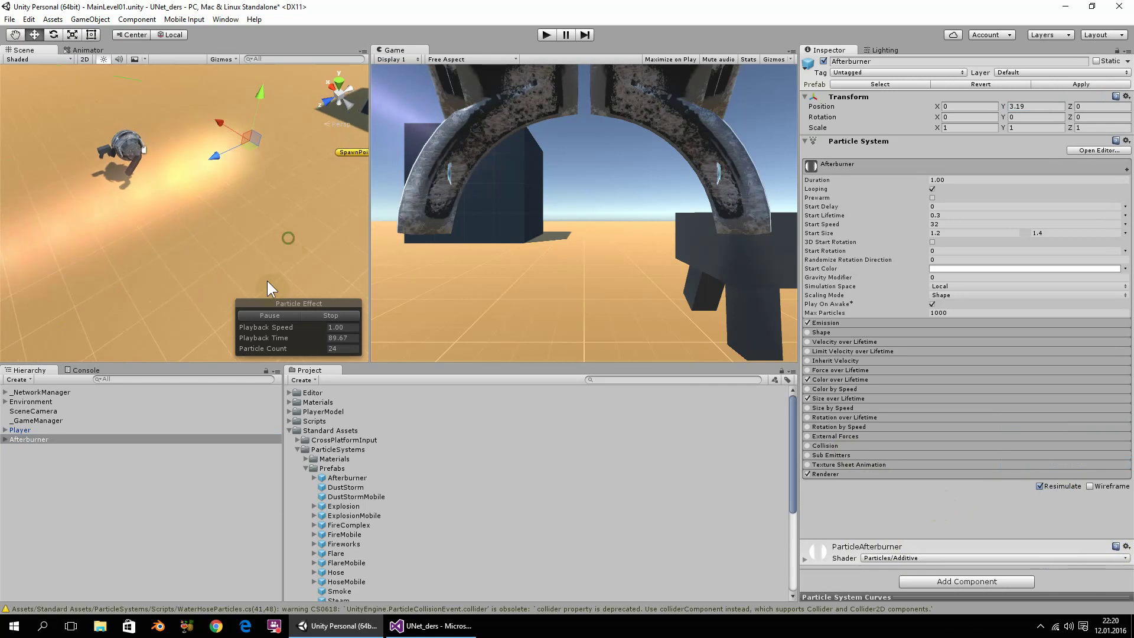
left_click(118, 438)
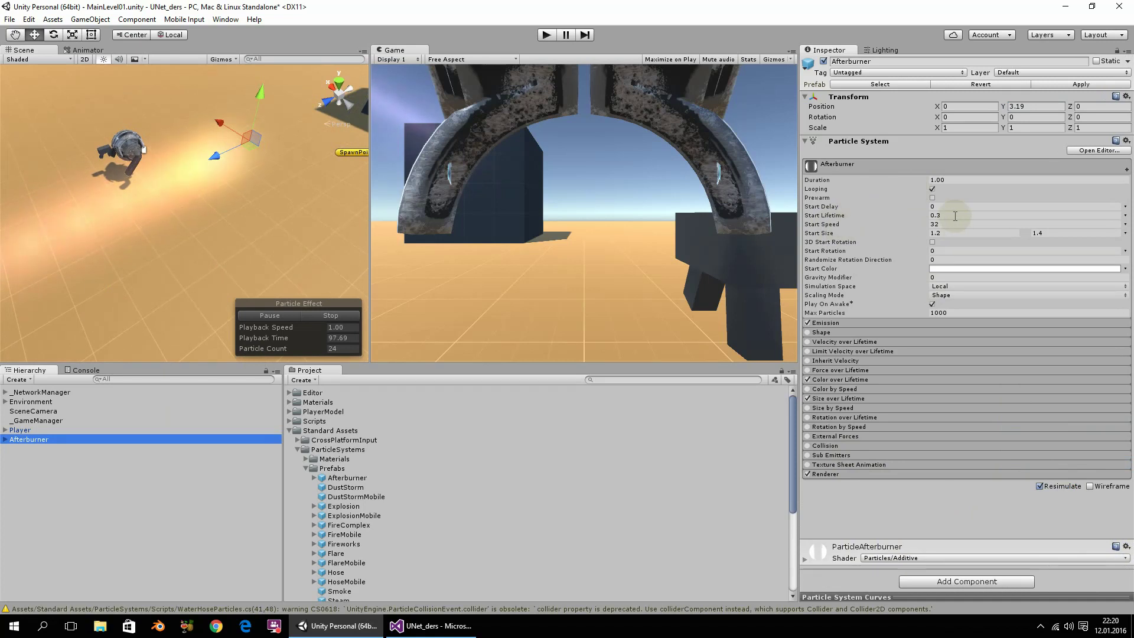
Step: Set Afterburner Start Lifetime 0.1, Start Speed 5 and Start Size 0.2–0.4
left_click(955, 215)
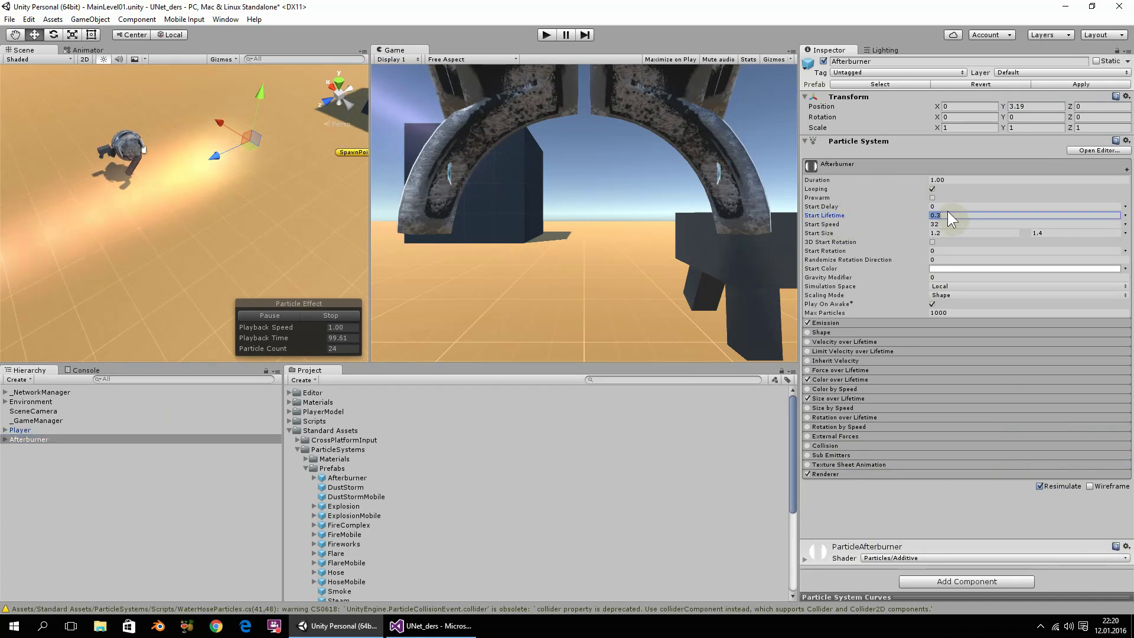
type("0.1")
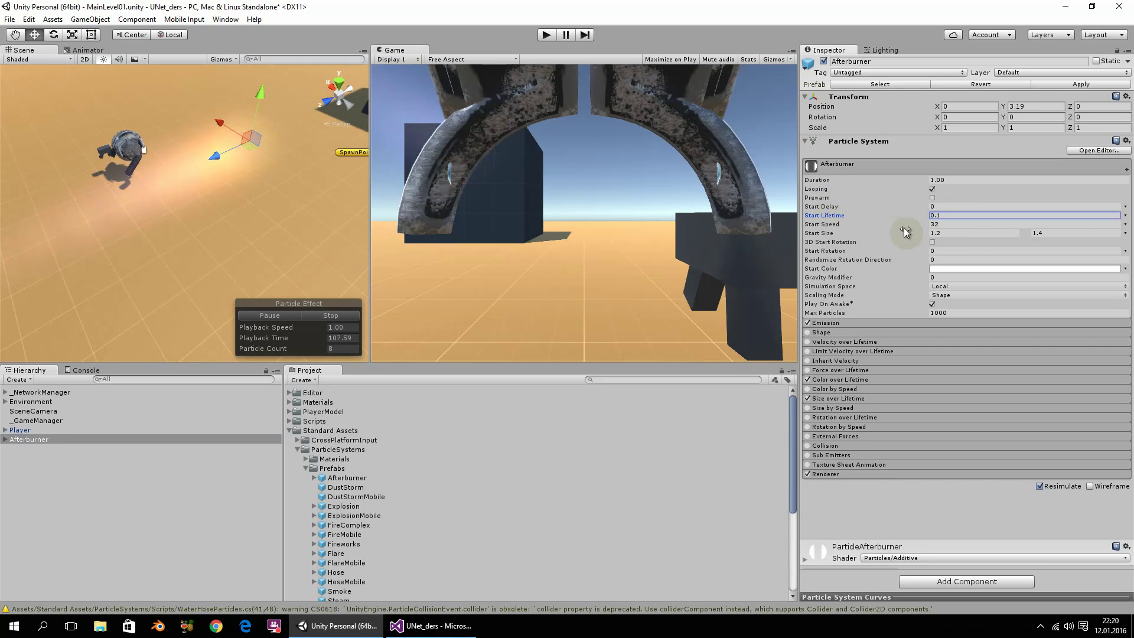
left_click(948, 225)
type("5")
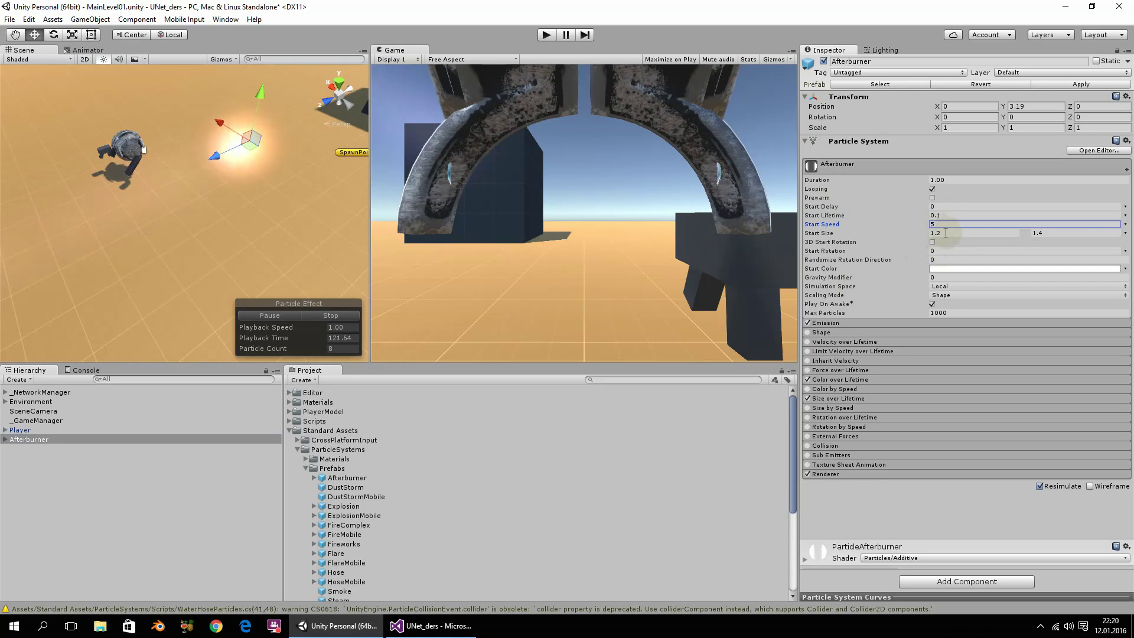
left_click(944, 234)
type("0.2")
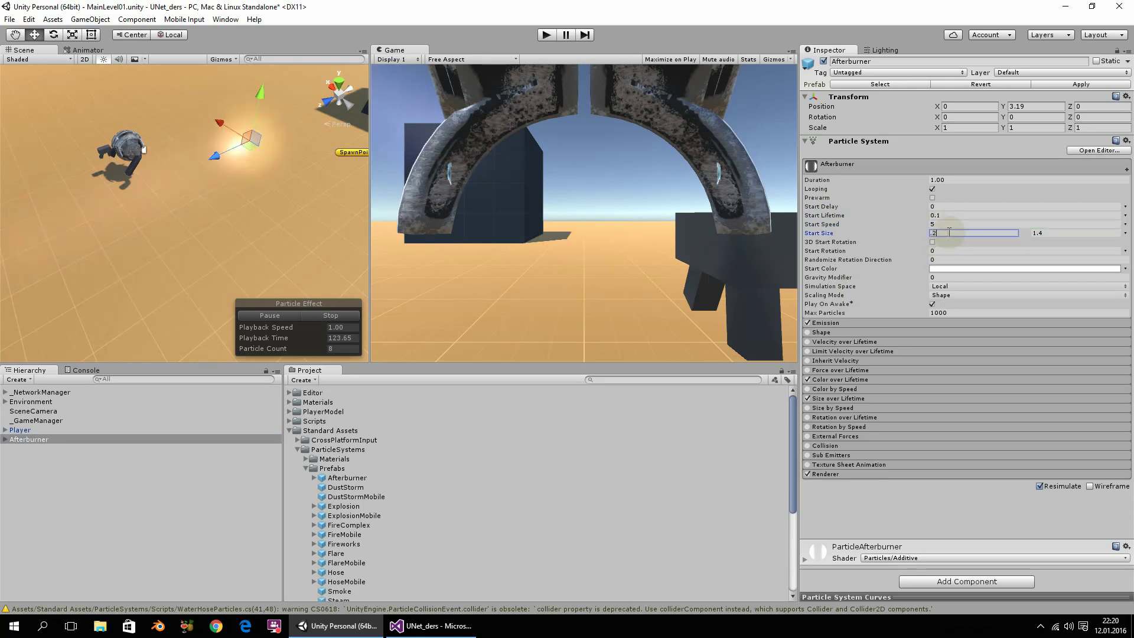
left_click(1054, 236)
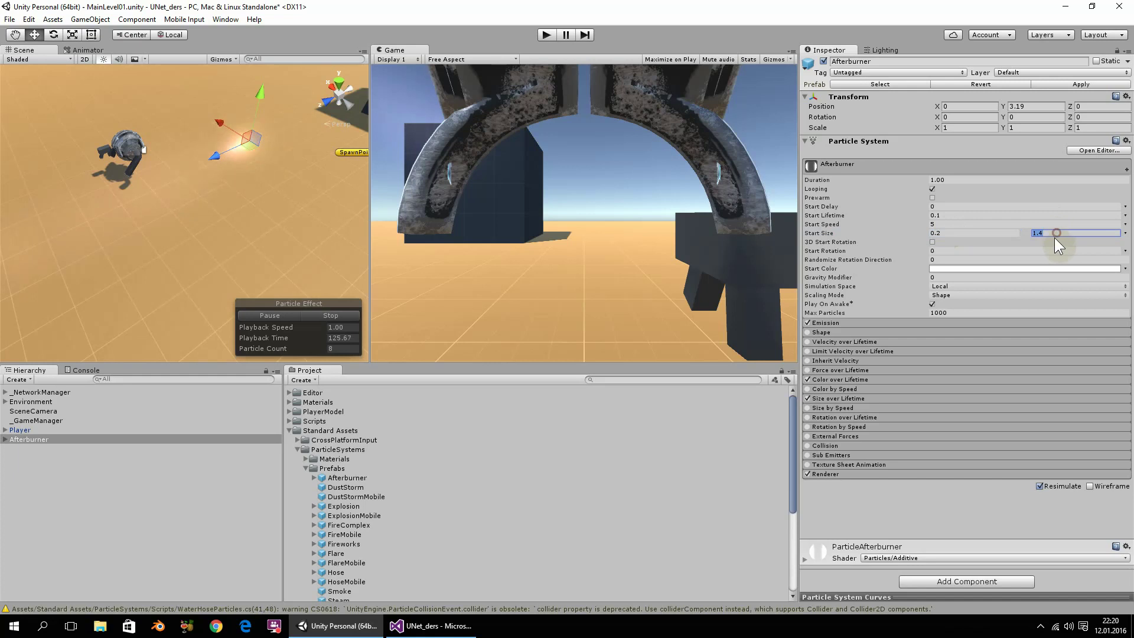
type("0.4")
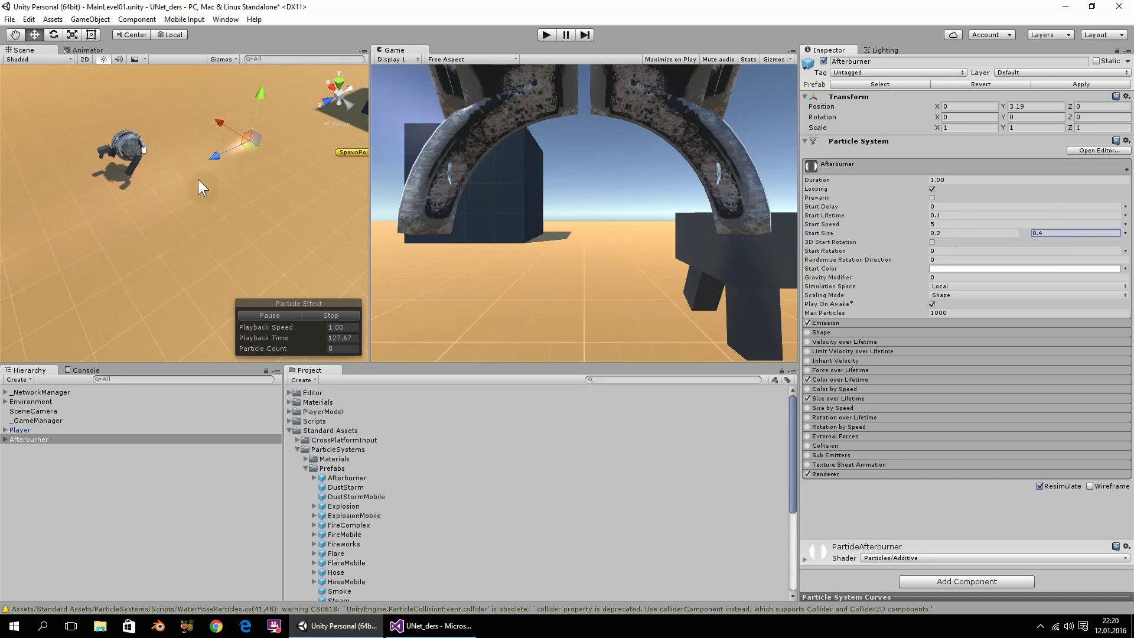
Step: Raise the Afterburner's Emission Rate from 80 to 120
mouse_move(198, 179)
right_mouse_down()
mouse_move(228, 211)
mouse_move(262, 176)
right_mouse_up()
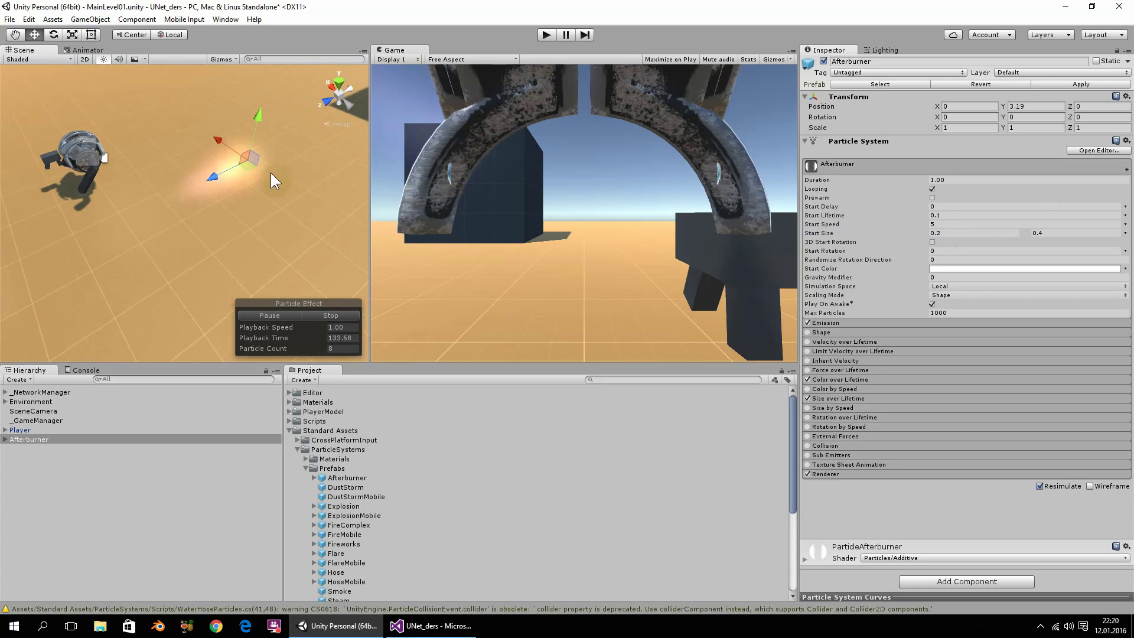
left_click(907, 323)
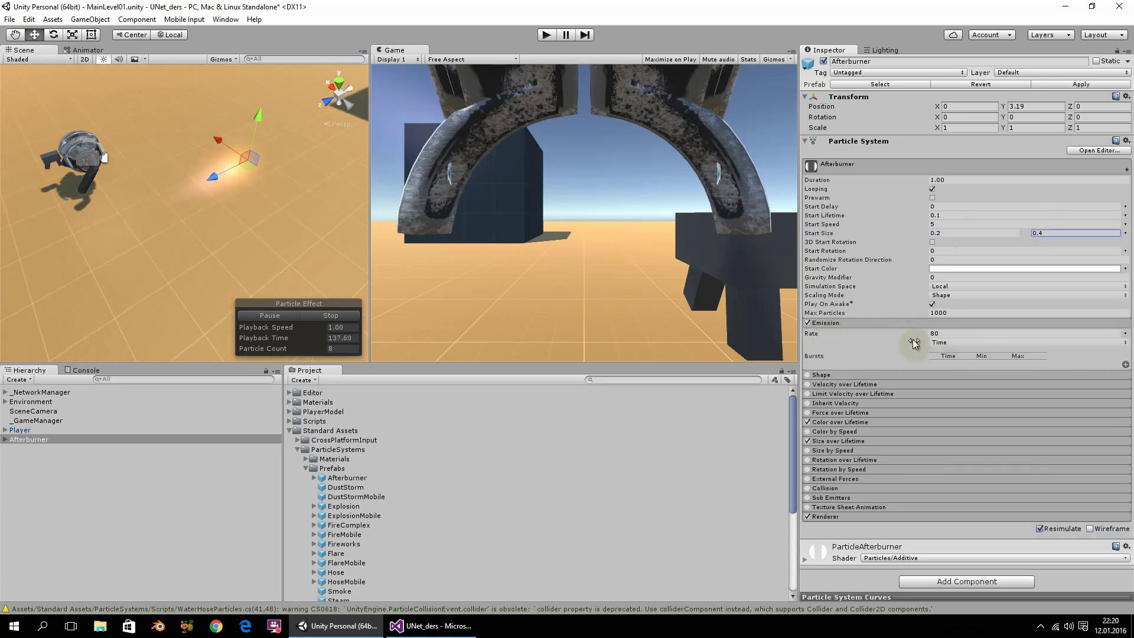
left_click(958, 334)
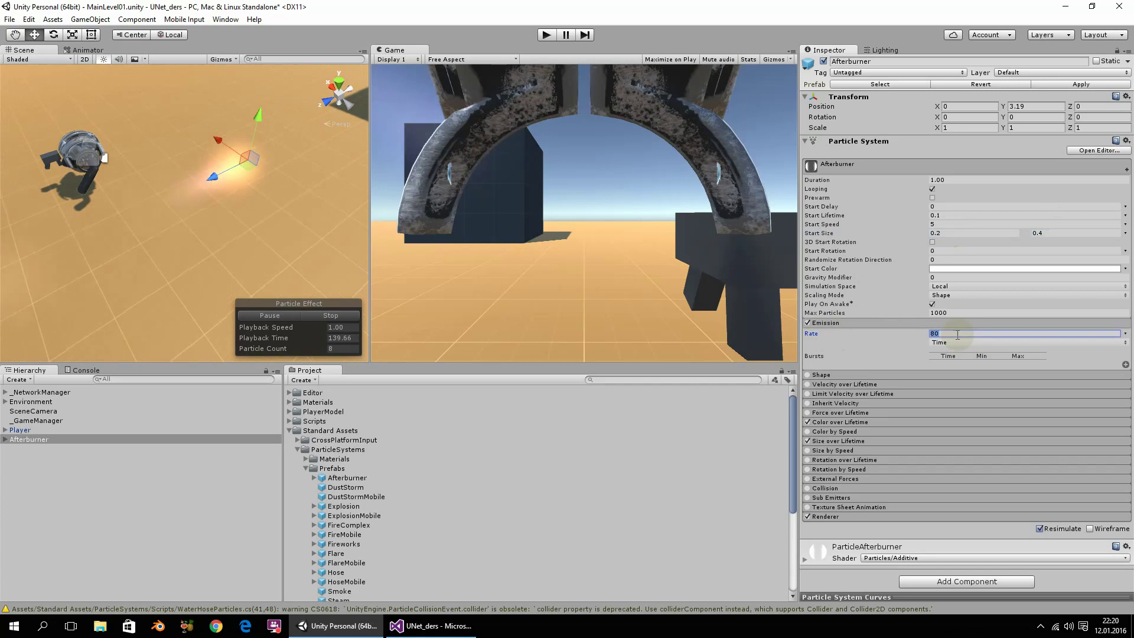
type("120")
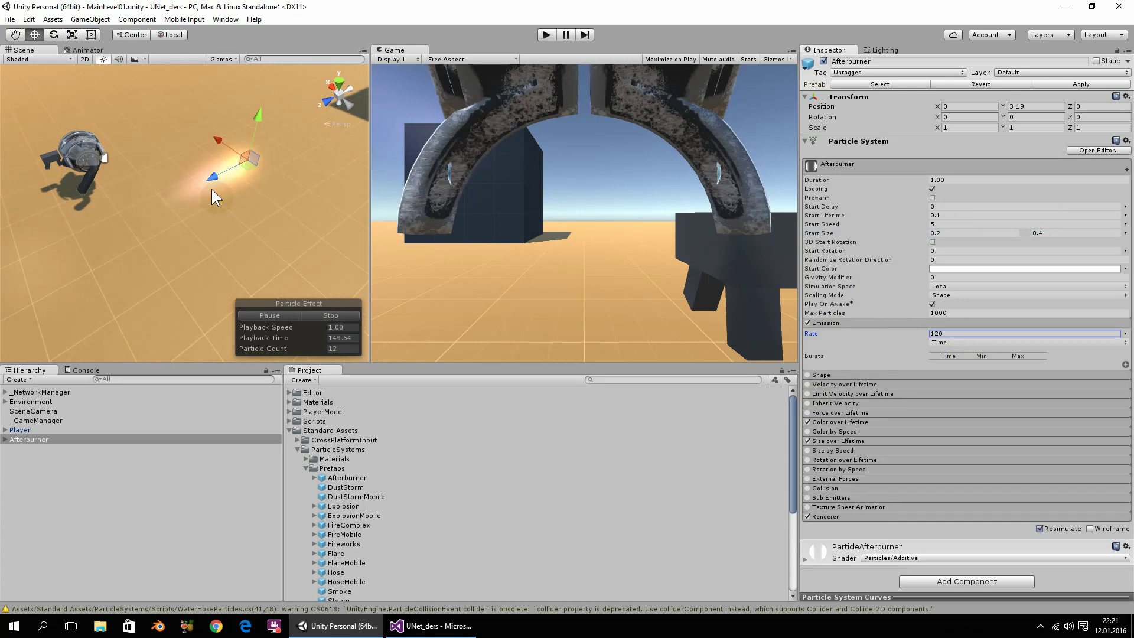
Step: Select the Afterburner's Glow child and remove its missing script component
left_click(6, 441)
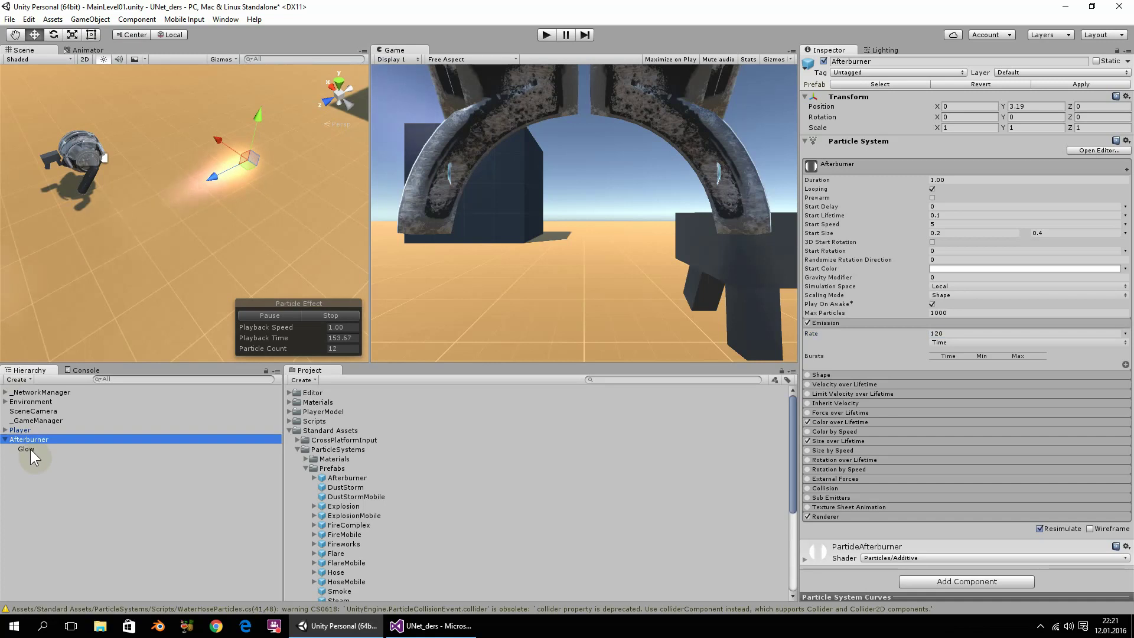
left_click(30, 449)
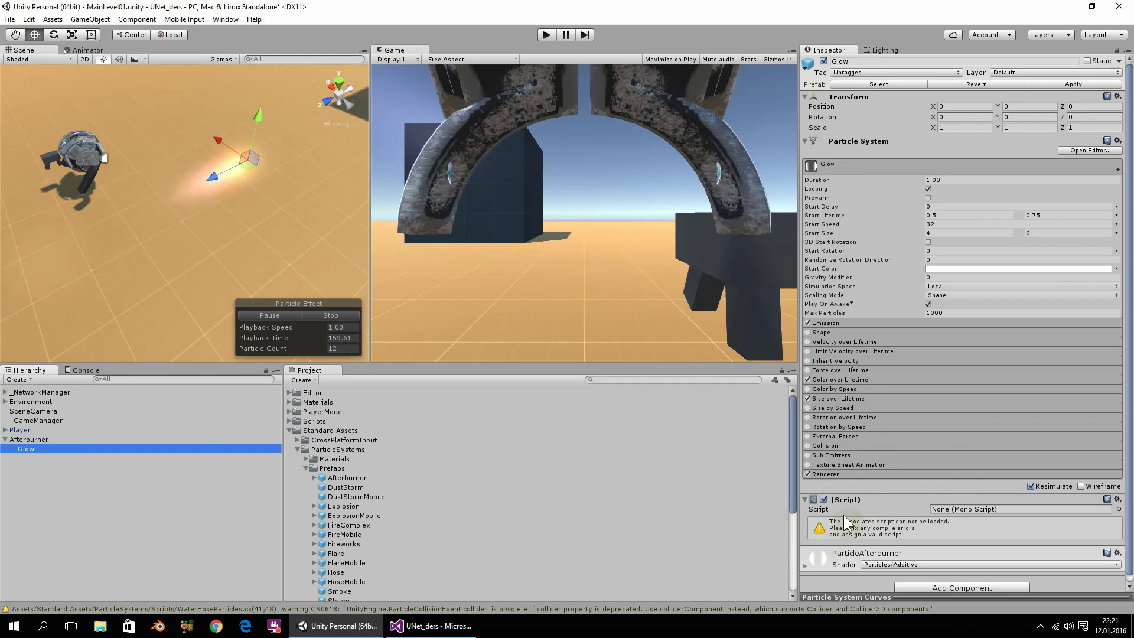
left_click(1117, 499)
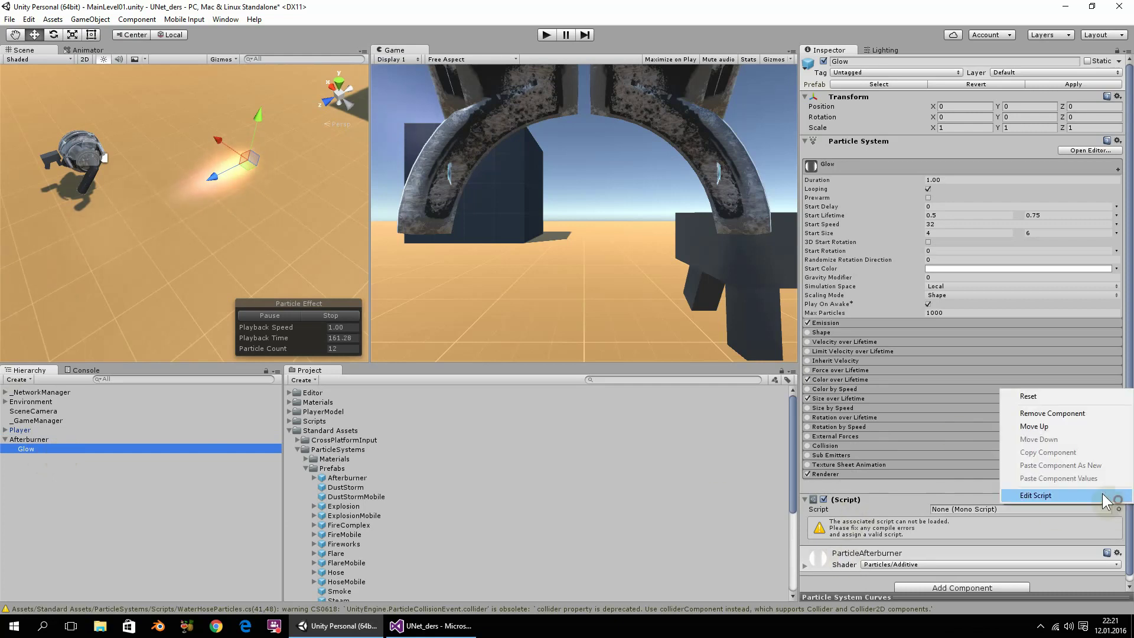
left_click(1053, 413)
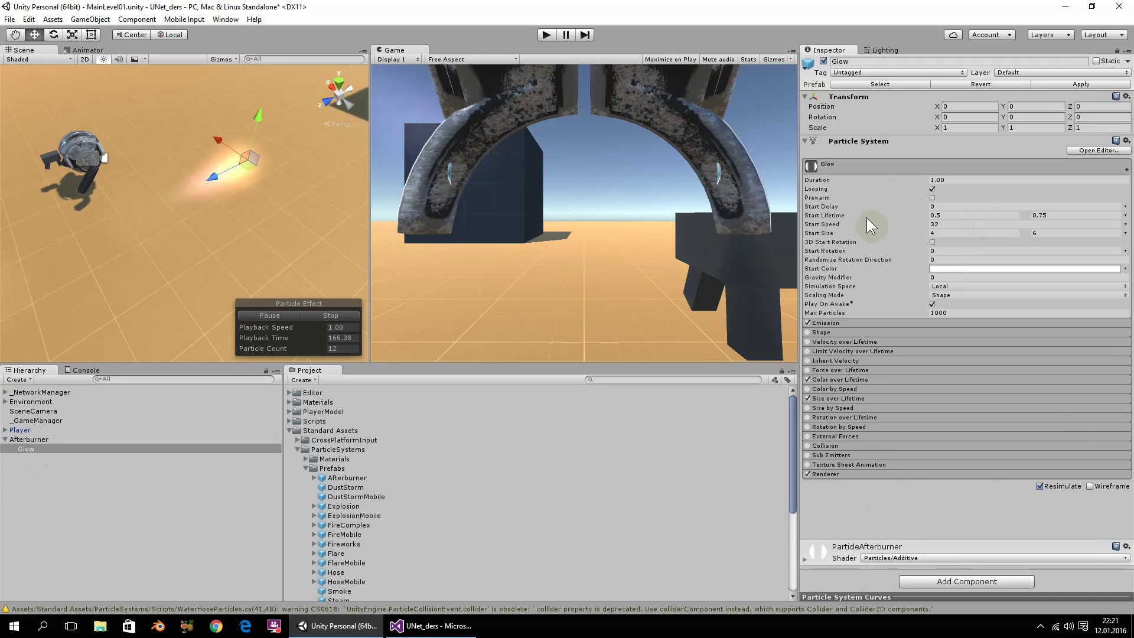
Step: Set Glow's Start Lifetime to 0.2/0.2, Start Speed 4 and Start Size 0.5–0.6
left_click(963, 216)
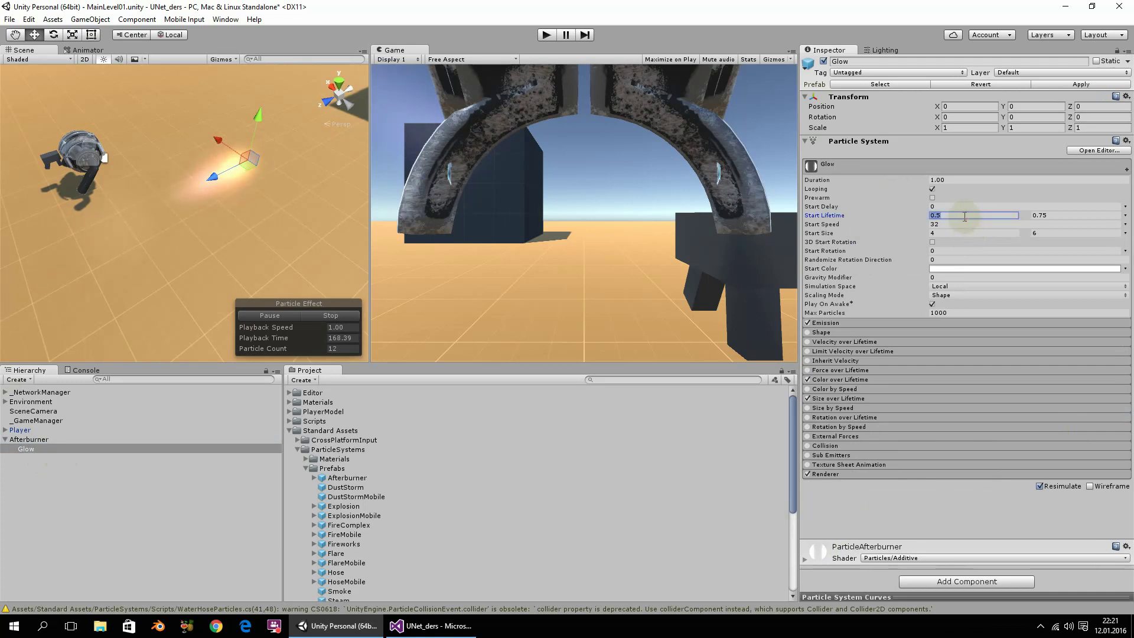
type("20.2")
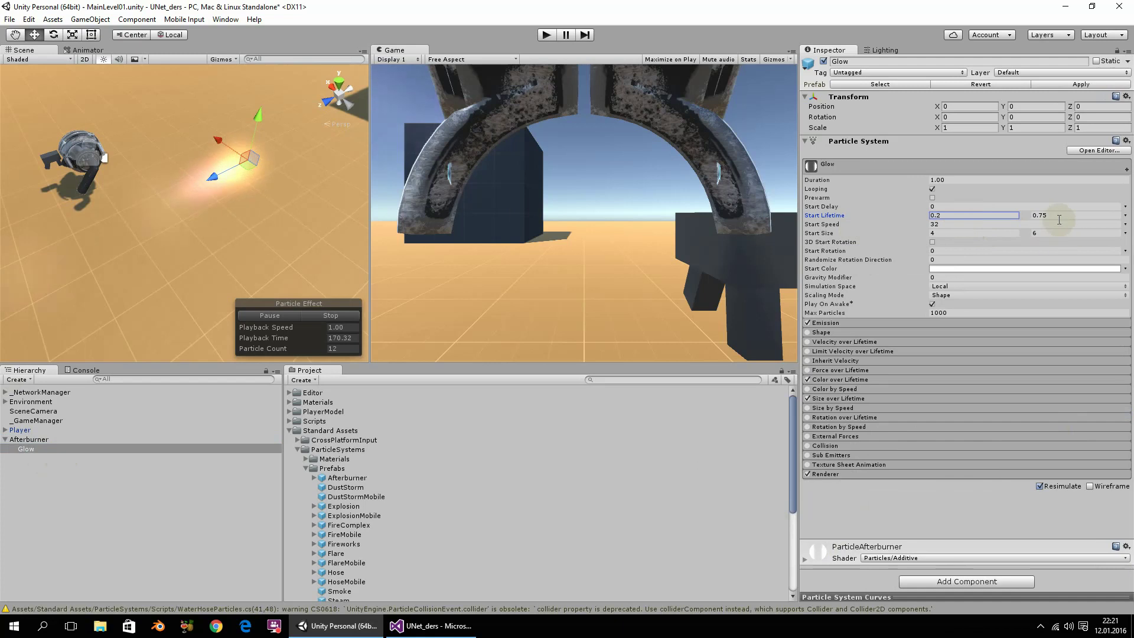
left_click(1059, 215)
type("0.2")
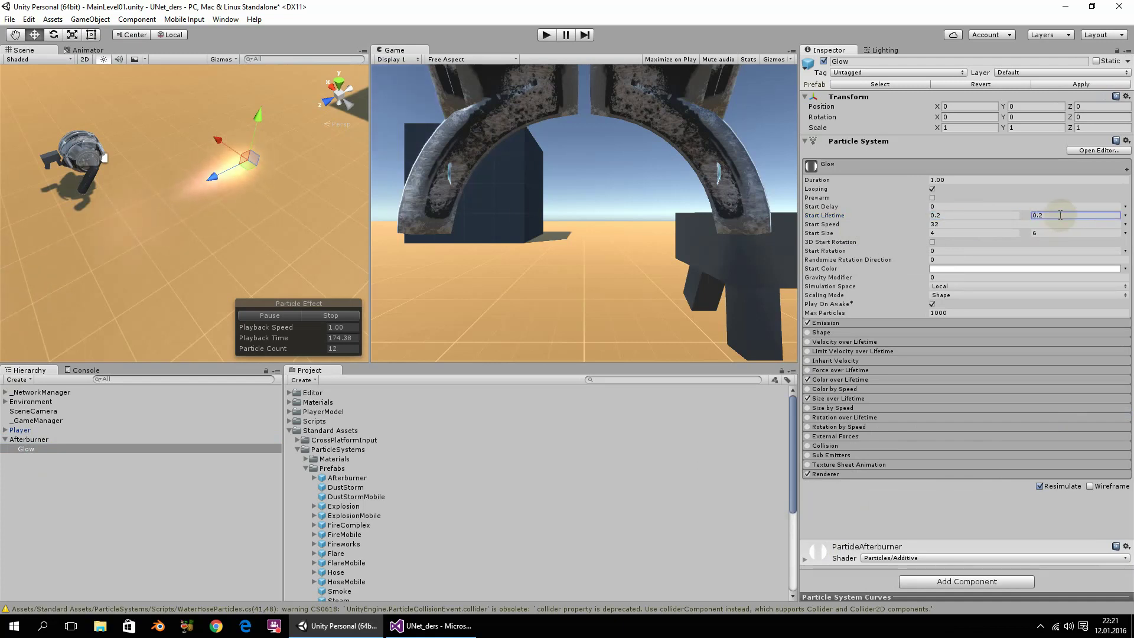
left_click(948, 224)
type("4")
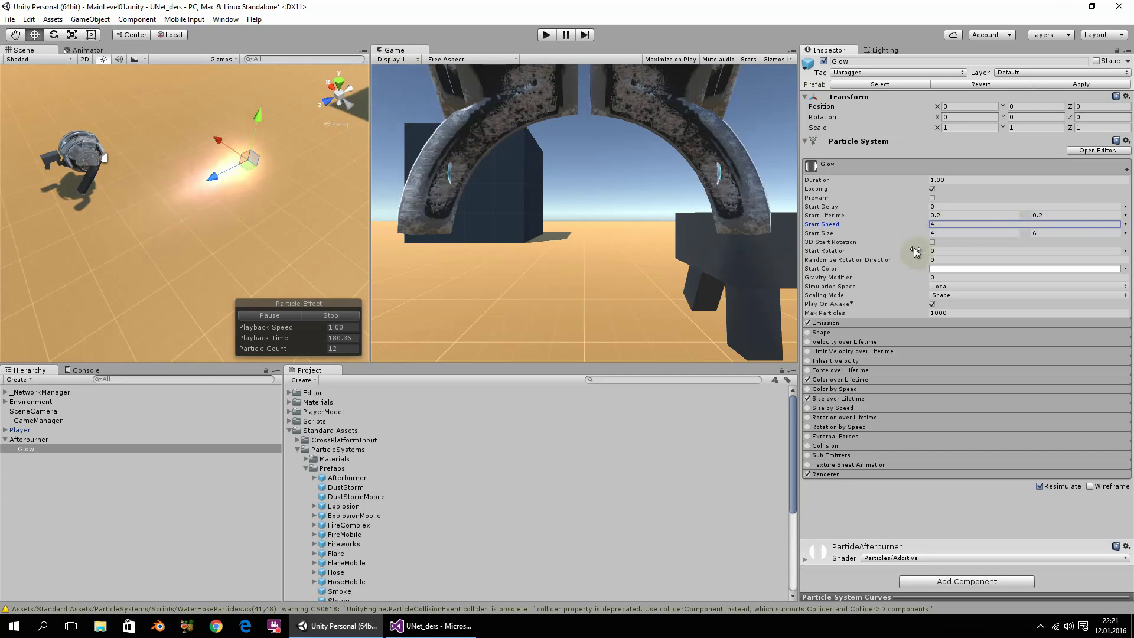
left_click(946, 233)
key("BackSpace")
type("0.5")
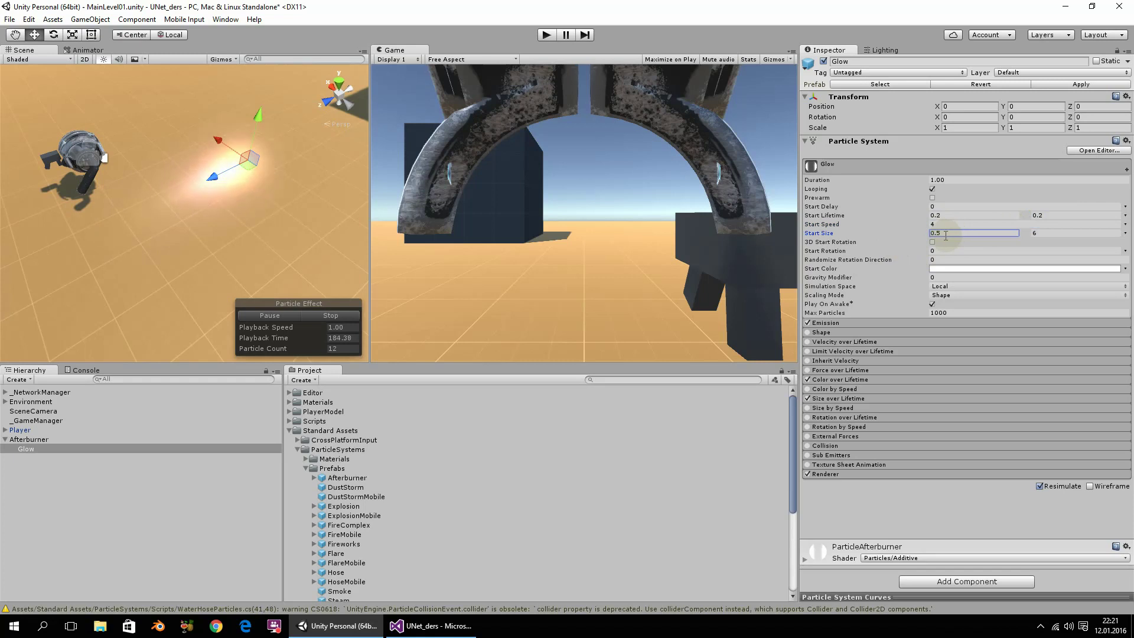
left_click(1044, 232)
type("0")
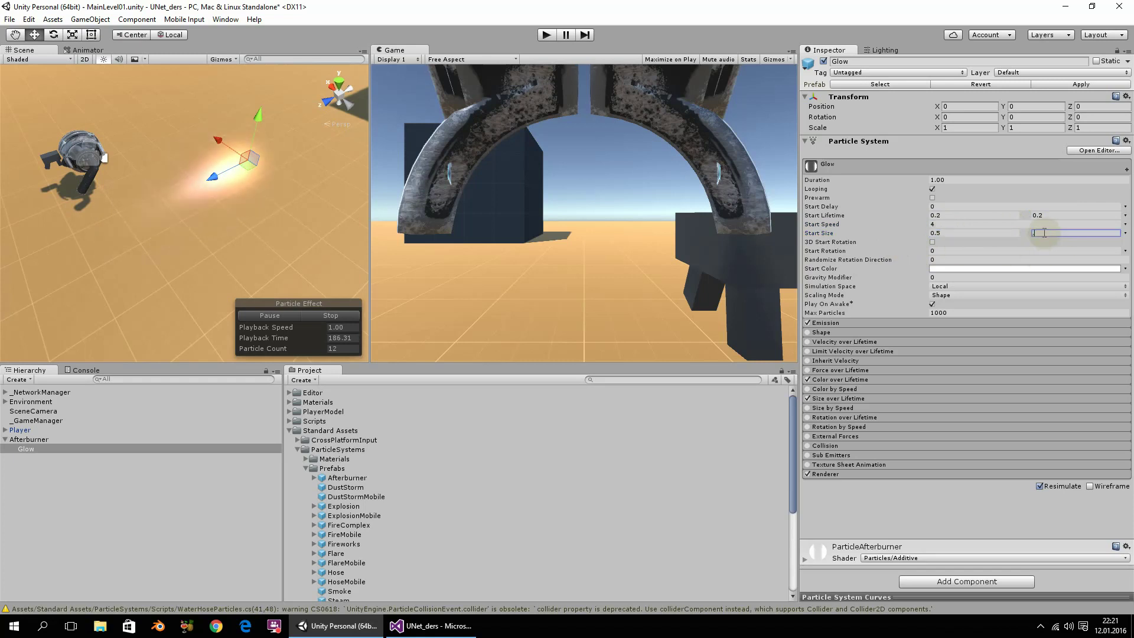
type(".6")
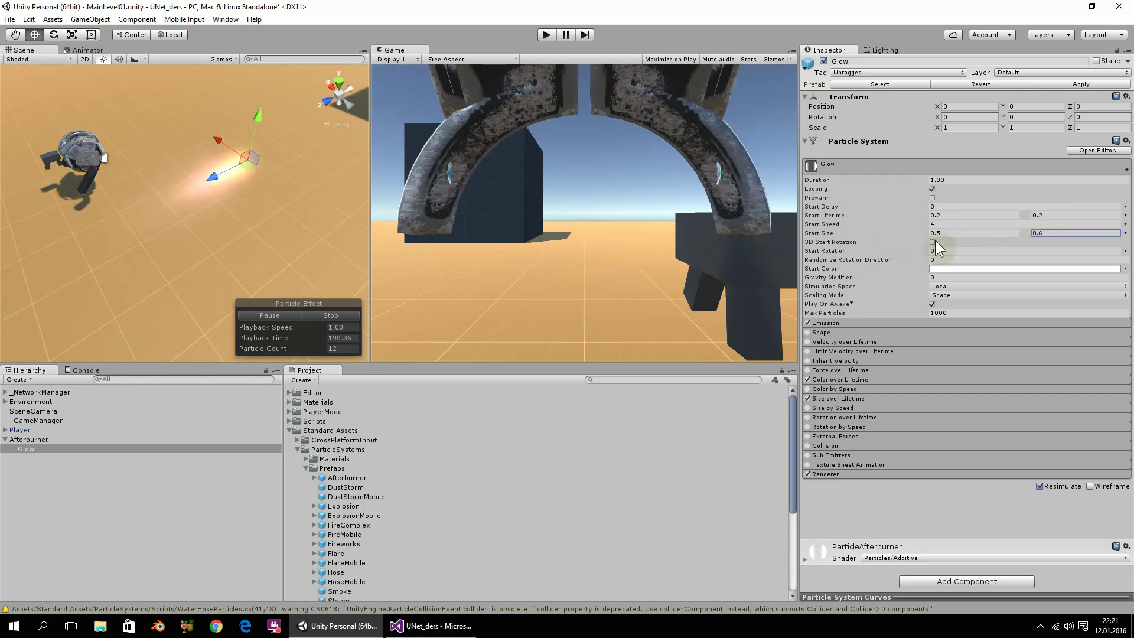
scroll(150, 232, "up", 2)
left_click_drag(32, 197, 144, 182, "alt")
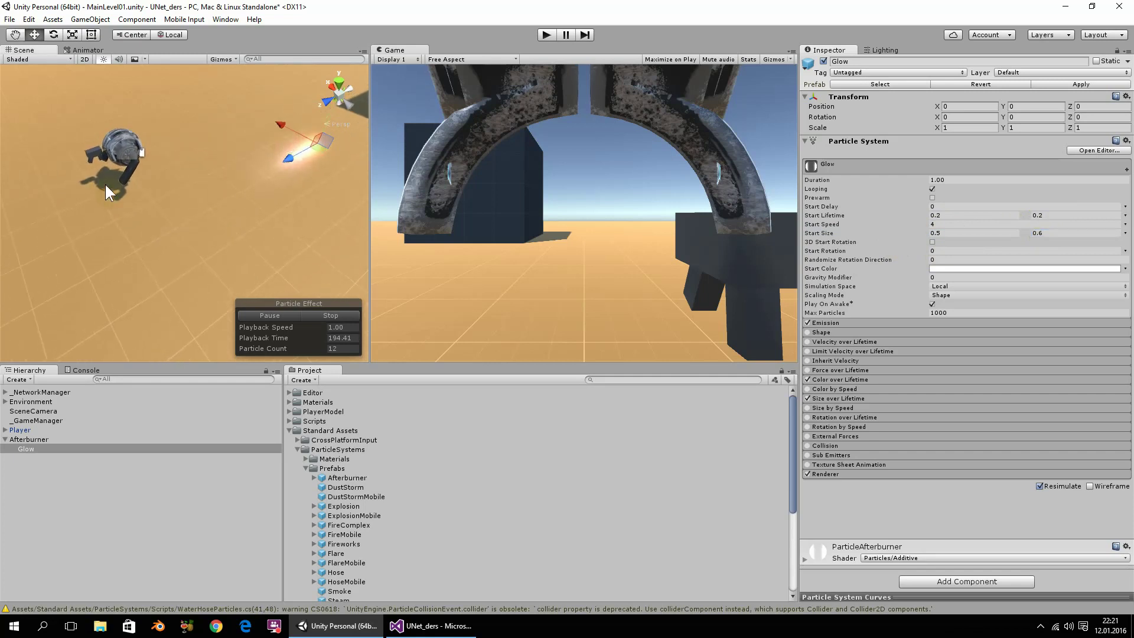
Step: Parent the Afterburner under Player > Graphics > PlayerModel > Thrusters in the Hierarchy
left_click(6, 439)
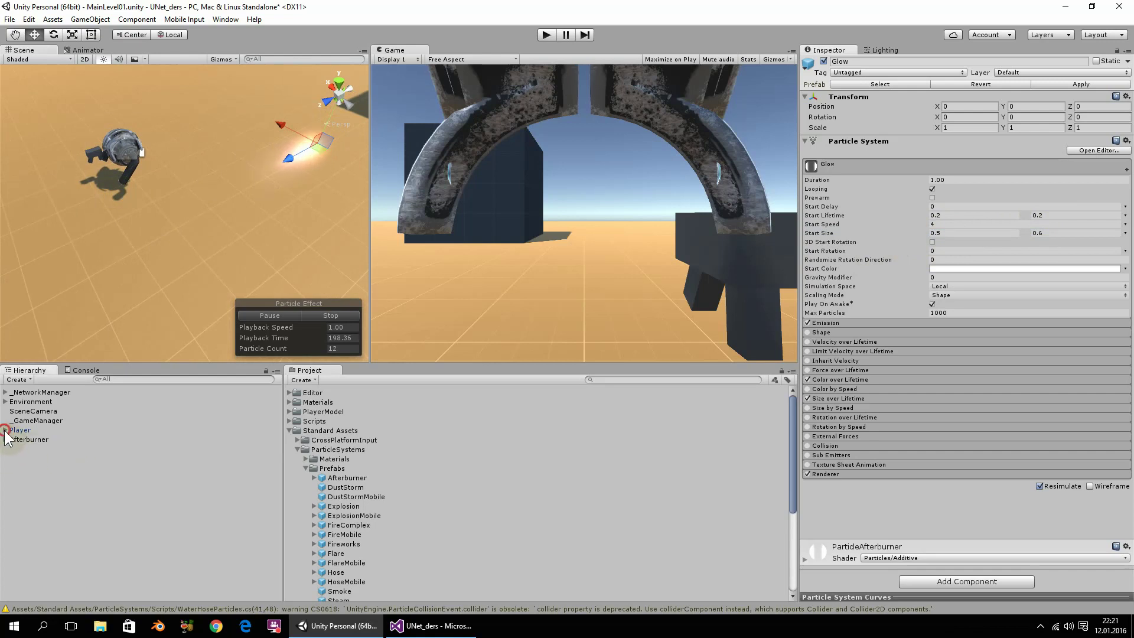
left_click(5, 430)
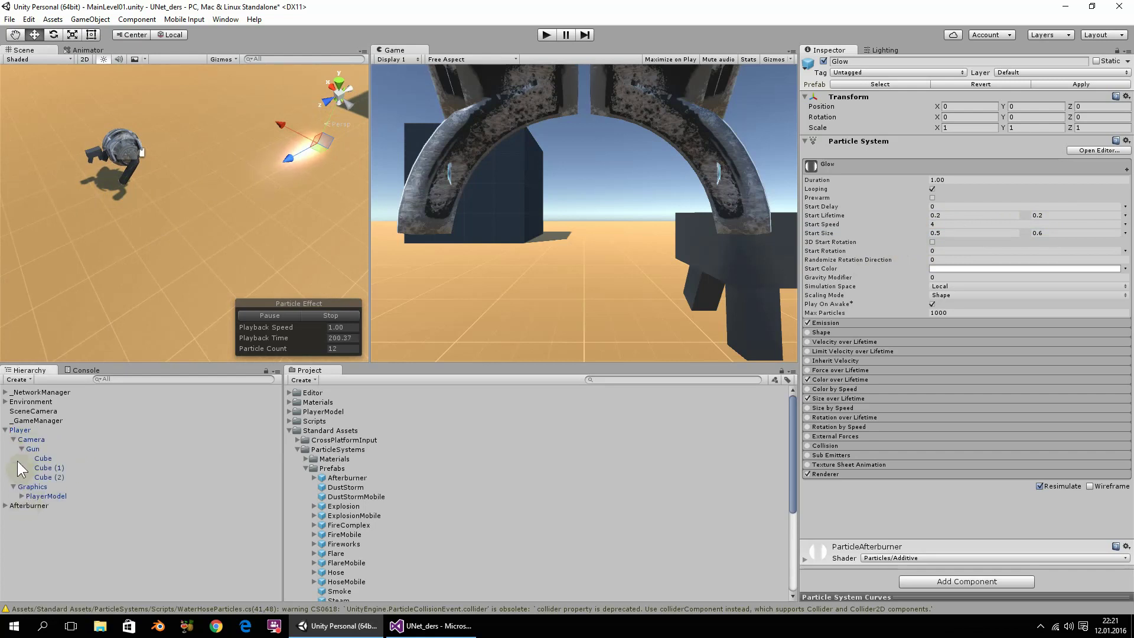
left_click(13, 439)
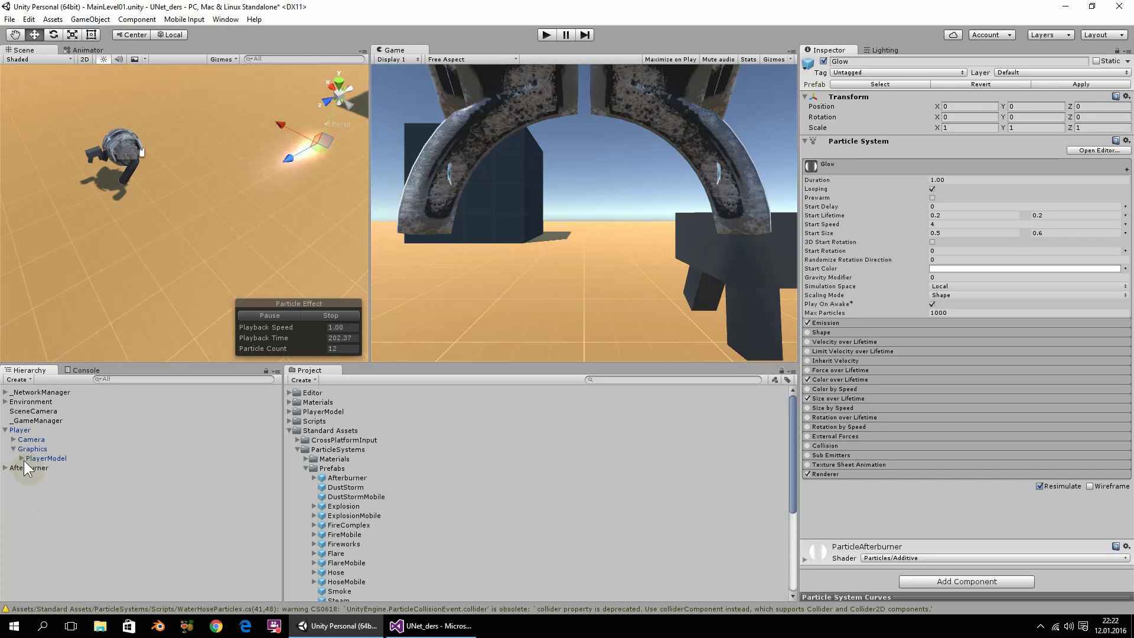
left_click(20, 458)
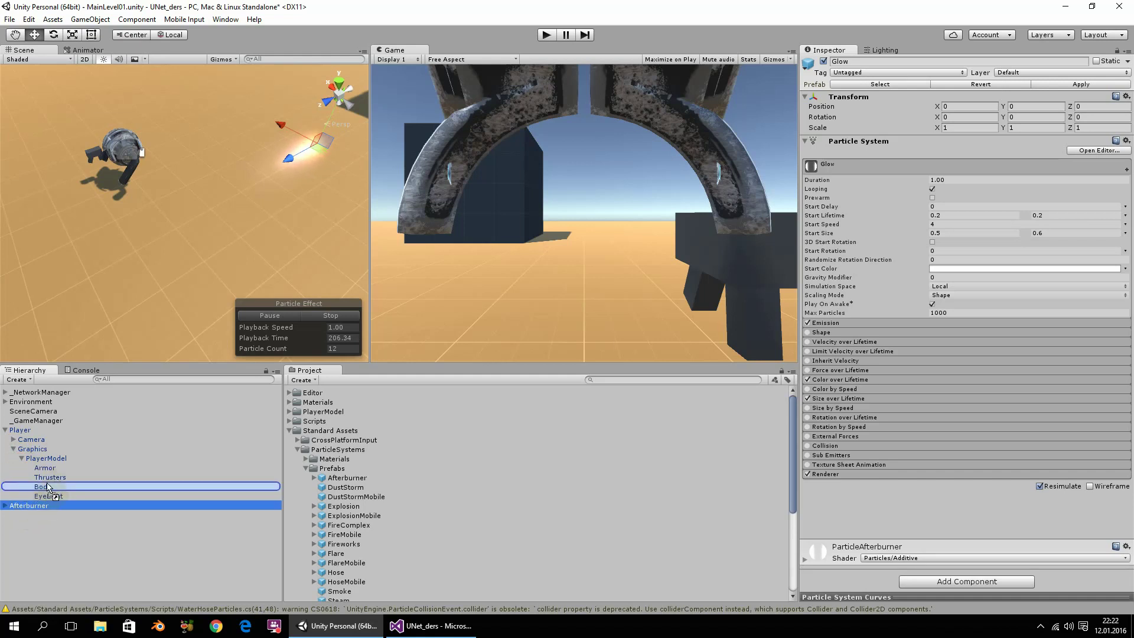
left_click_drag(26, 505, 51, 477)
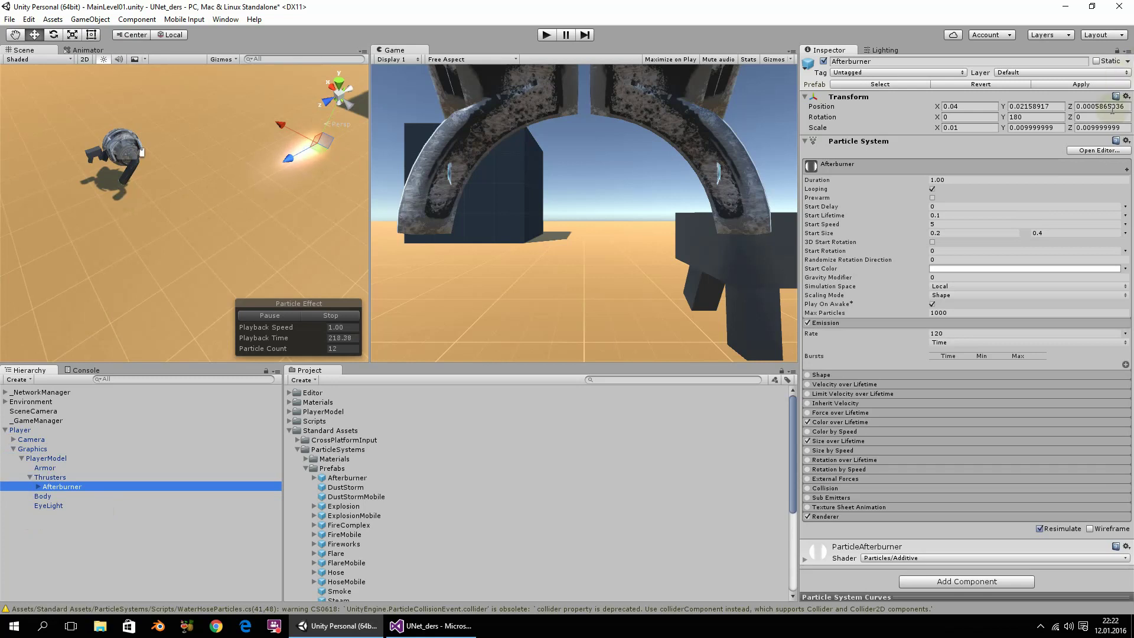
left_click(1126, 96)
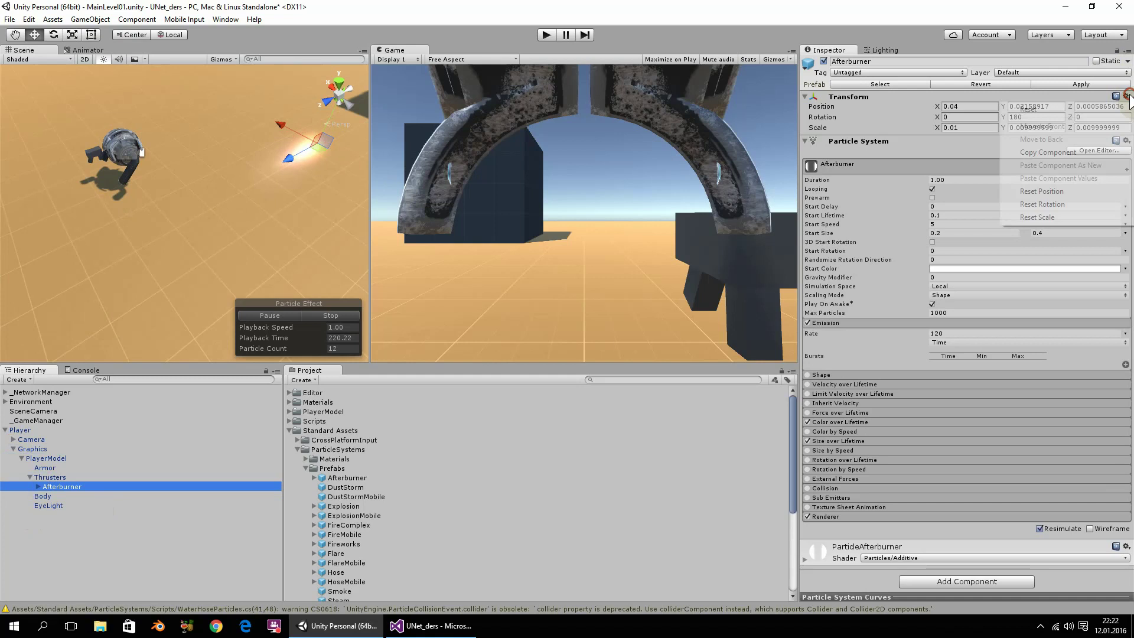
Step: Reset the Afterburner's position and frame it from an isometric left-side view
left_click(1076, 192)
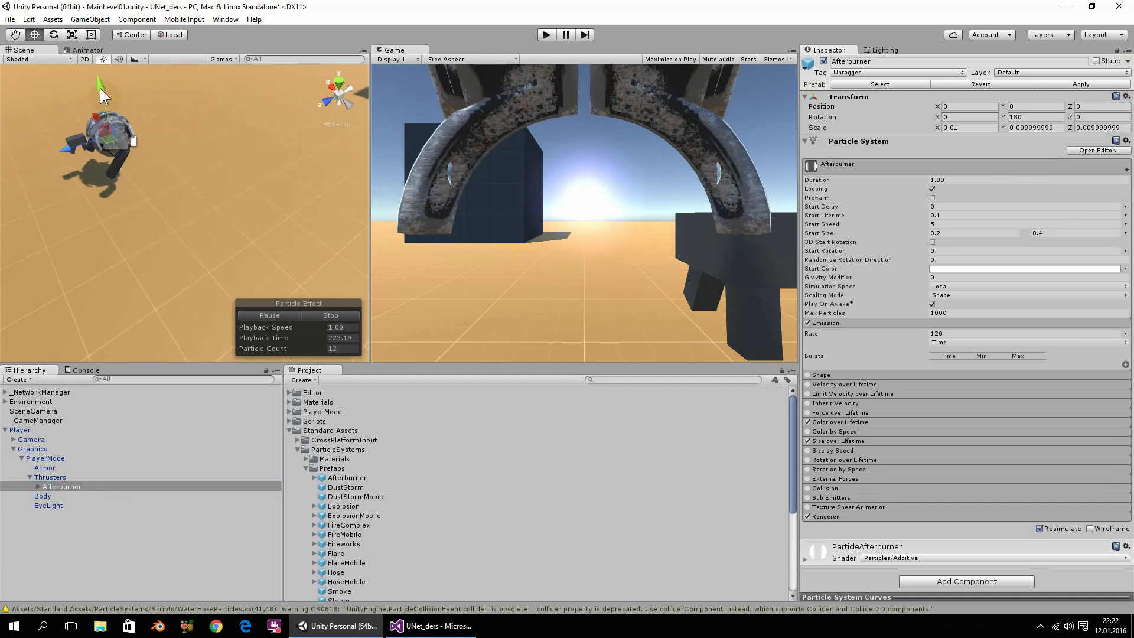
left_click_drag(75, 145, 11, 159)
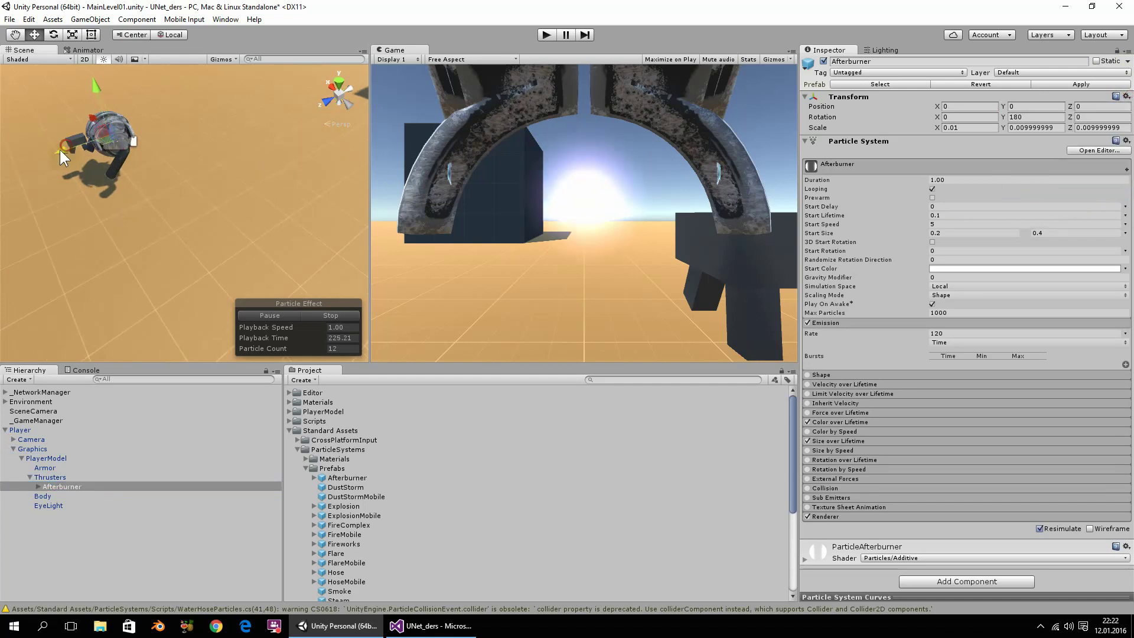
left_click(336, 123)
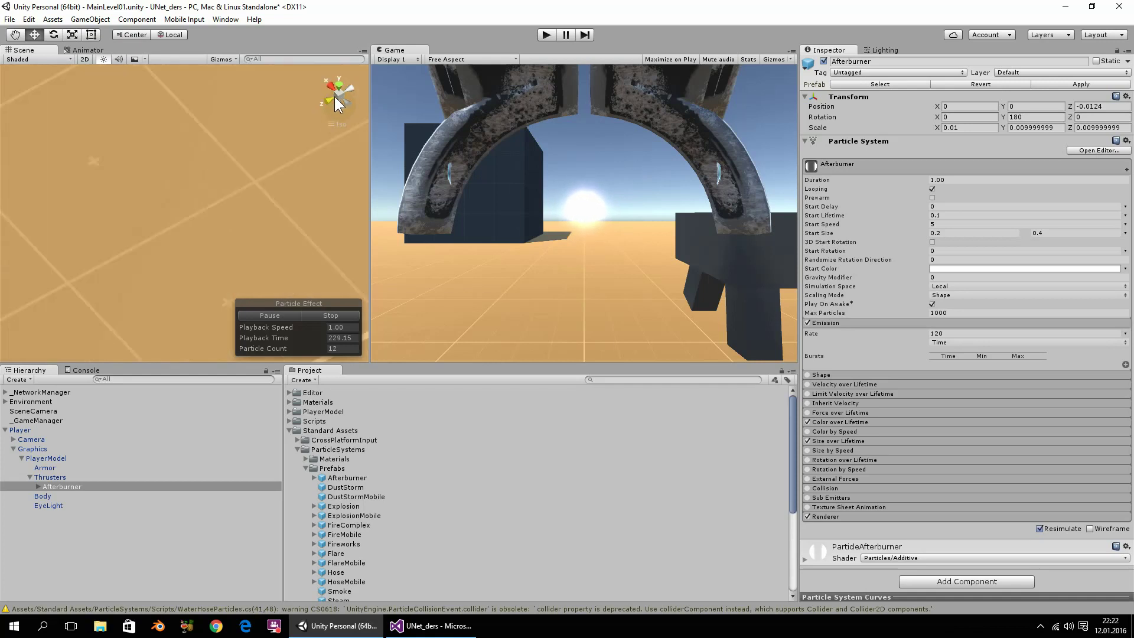
right_click(337, 94)
left_click(377, 151)
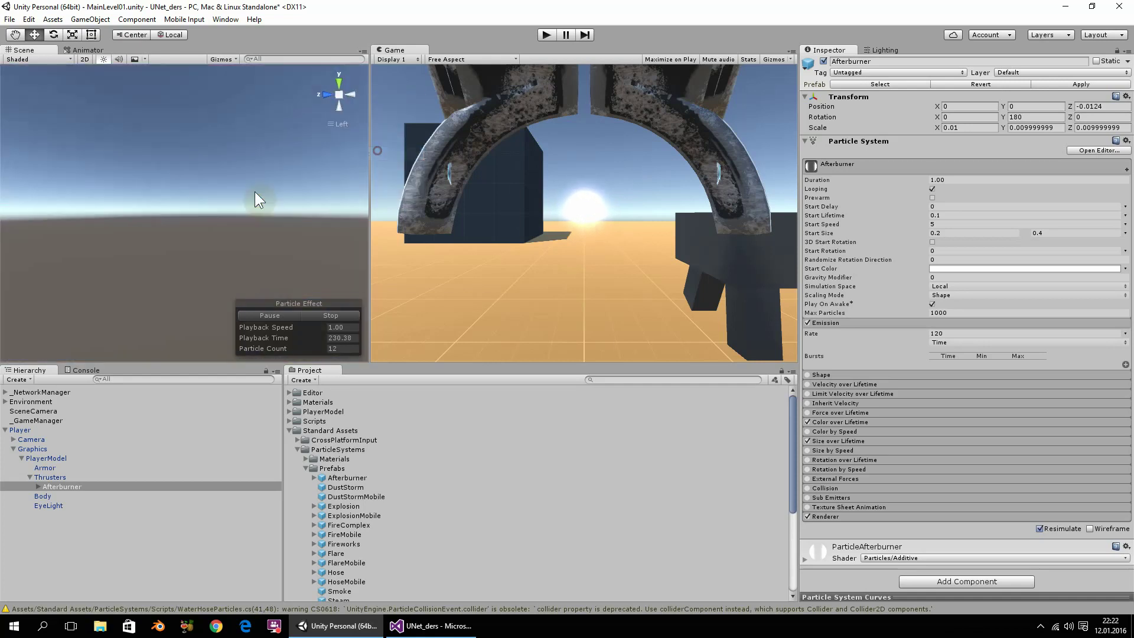
double_click(65, 485)
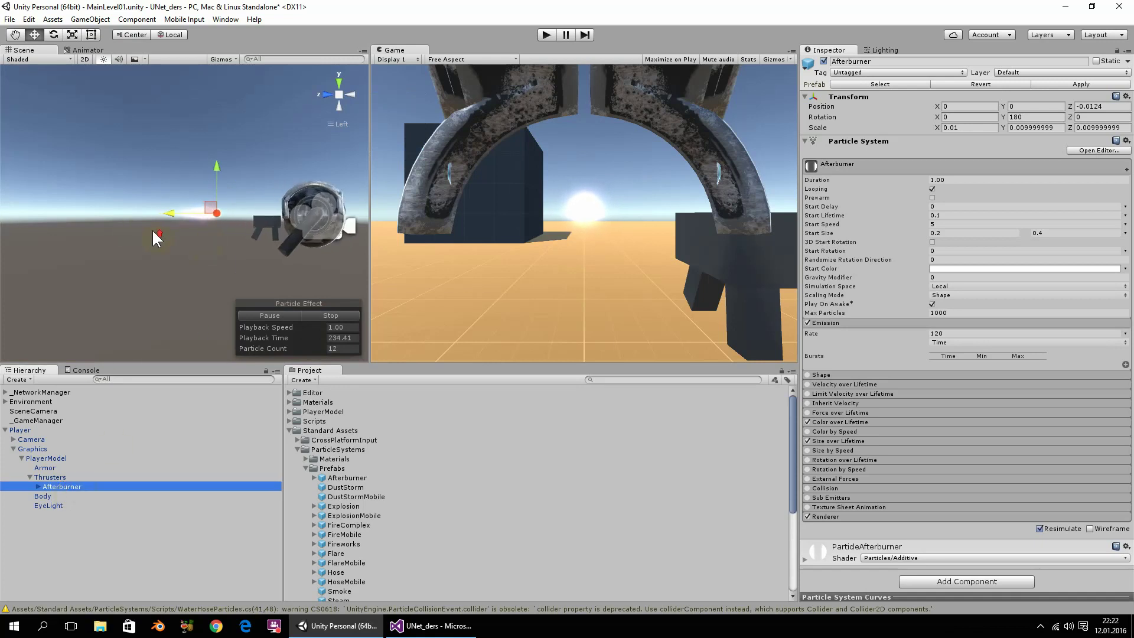
scroll(156, 228, "up", 3)
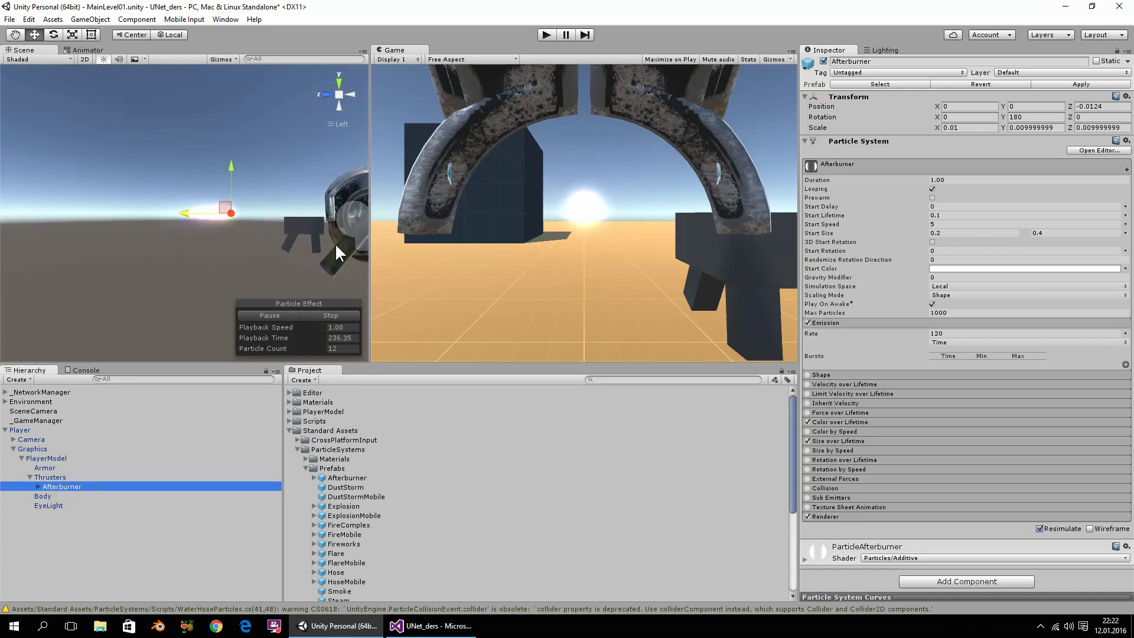
middle_click_drag(320, 239, 222, 204)
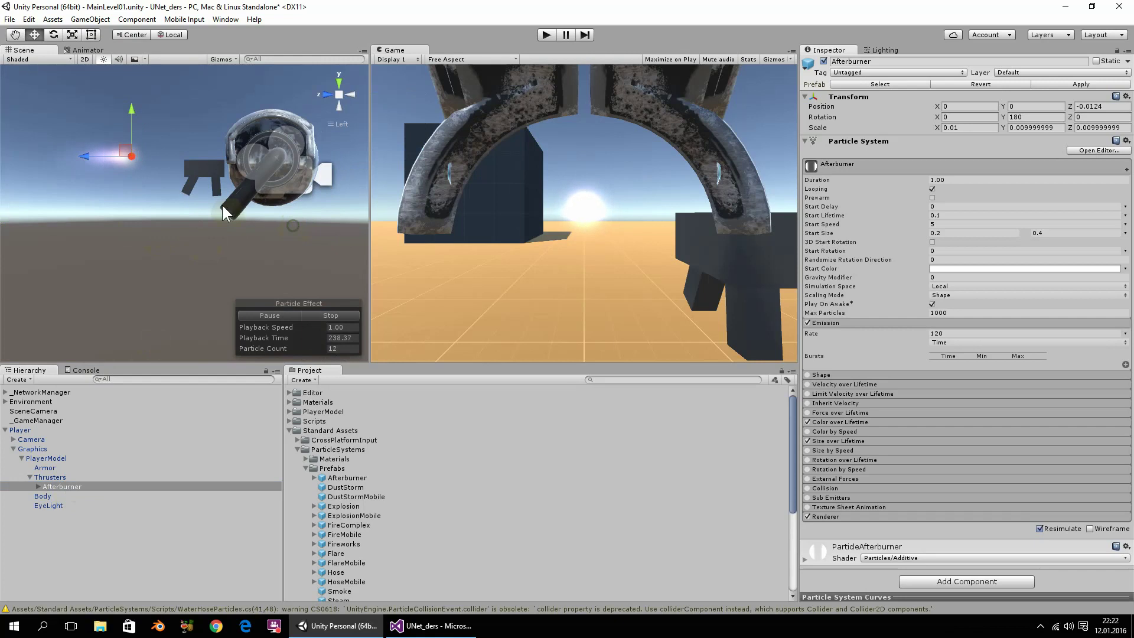
scroll(170, 192, "up", 1)
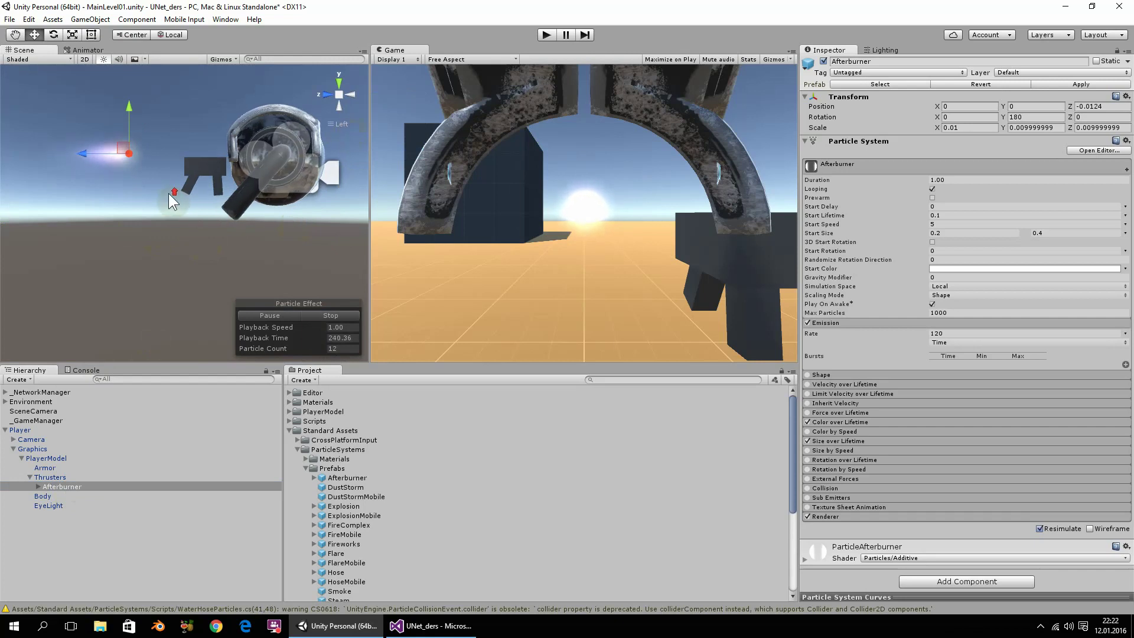
middle_click_drag(295, 169, 254, 206)
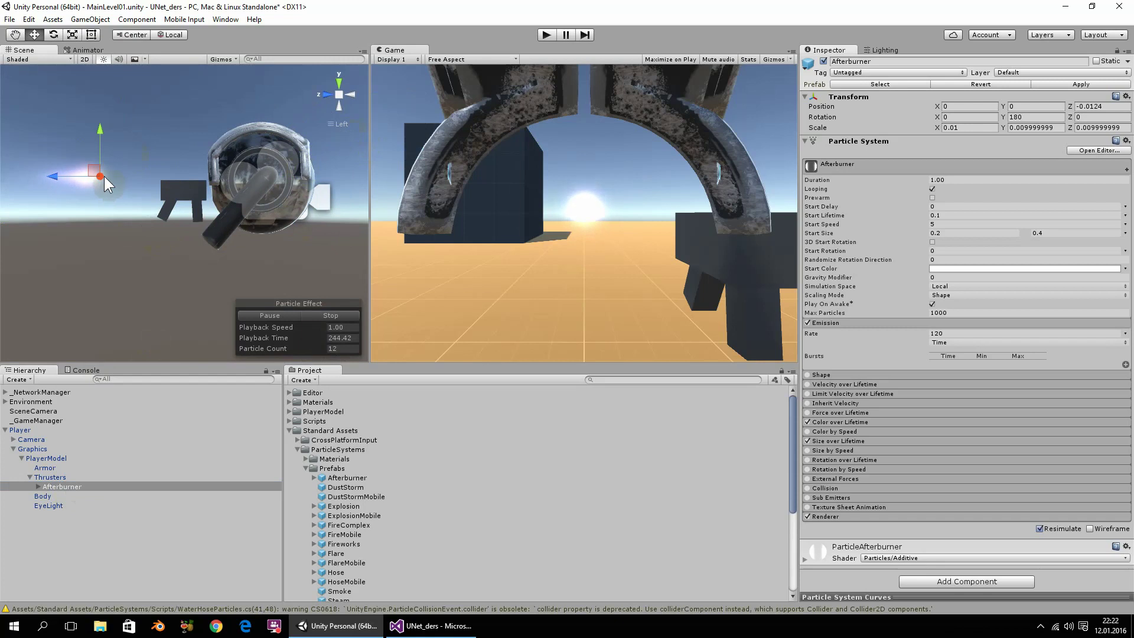
Step: Move the Afterburner onto the thruster nozzle and tilt it about 49 degrees on X
left_click_drag(104, 176, 193, 245)
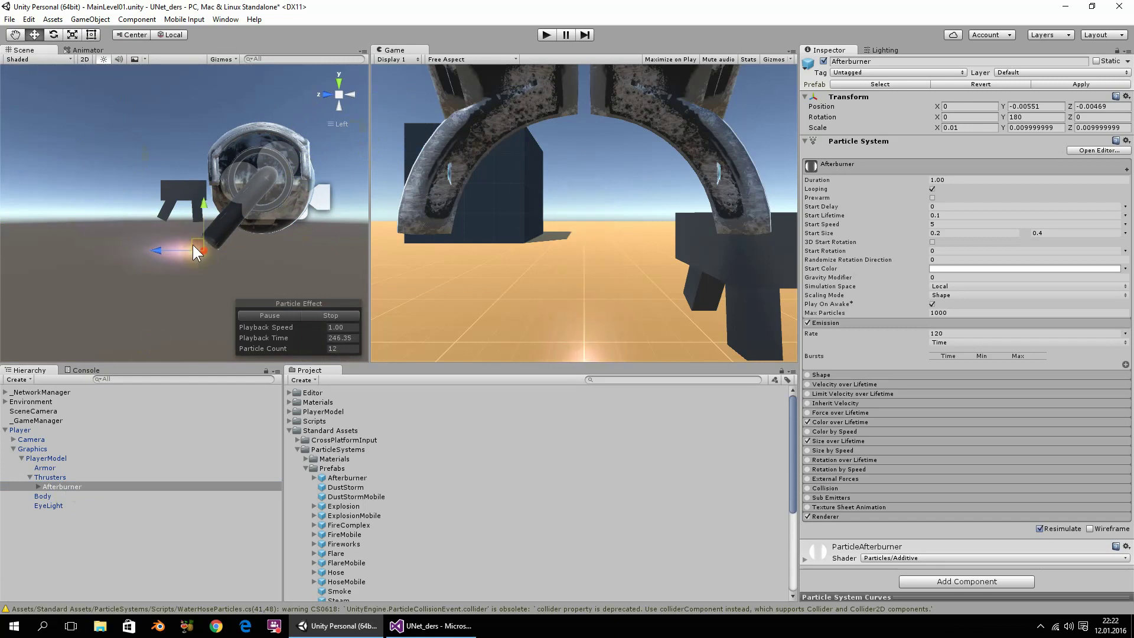
scroll(248, 267, "up", 2)
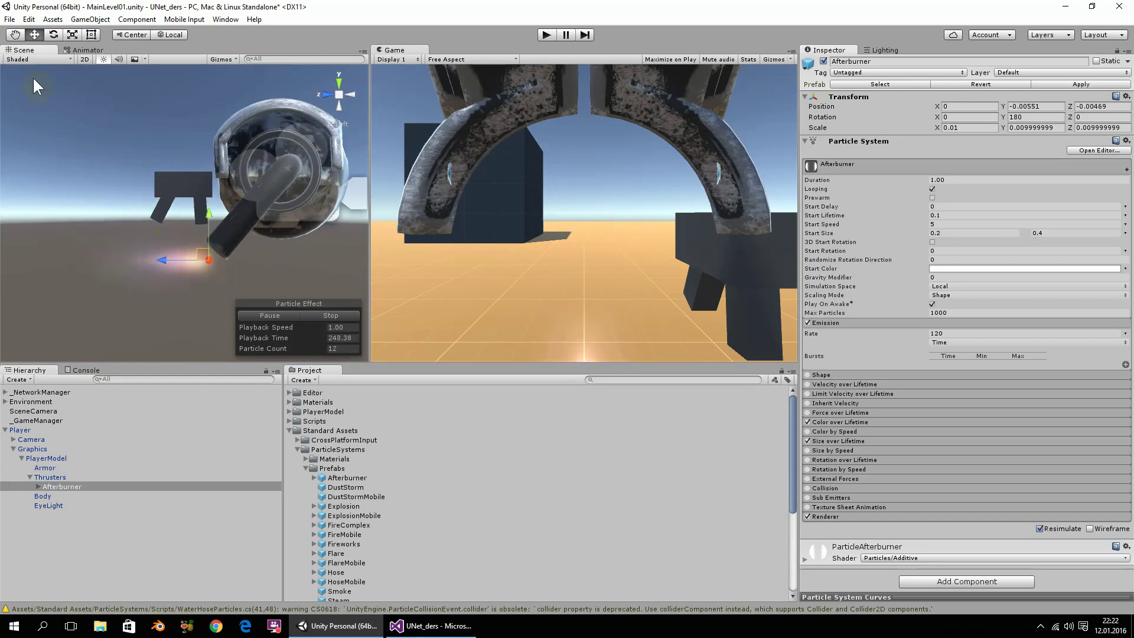
left_click(58, 39)
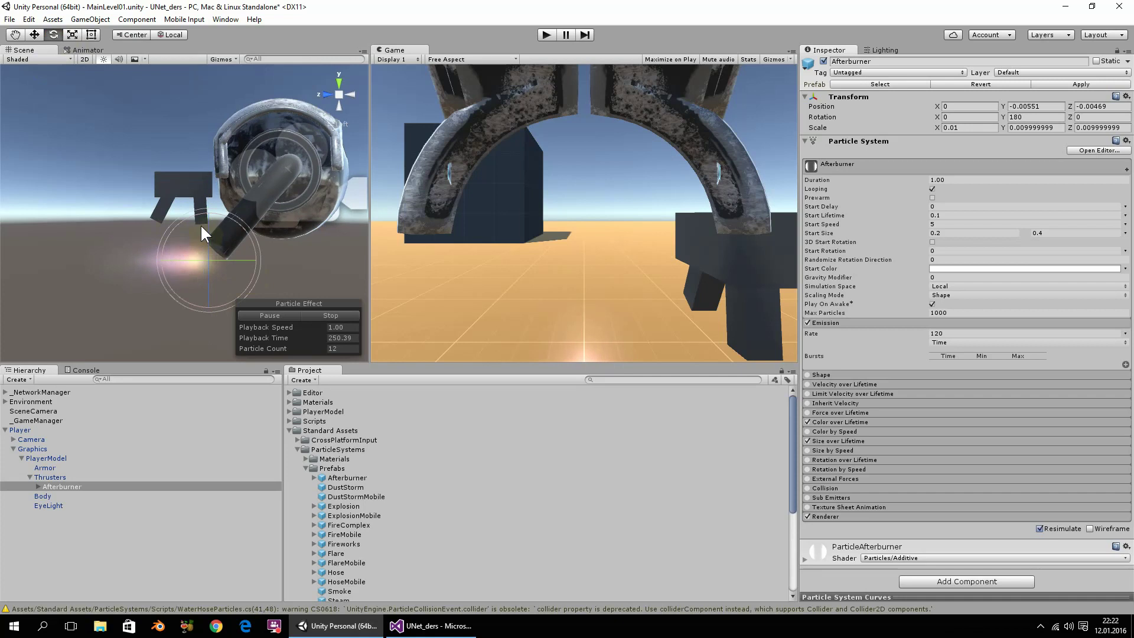
left_click_drag(183, 213, 155, 224)
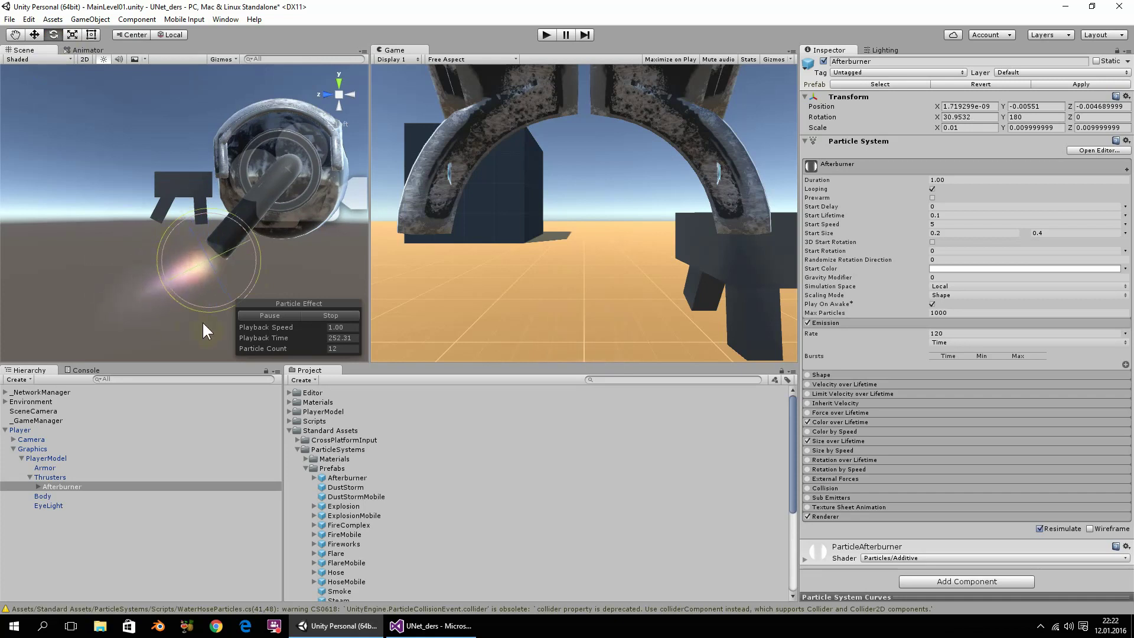
left_click_drag(210, 330, 150, 327)
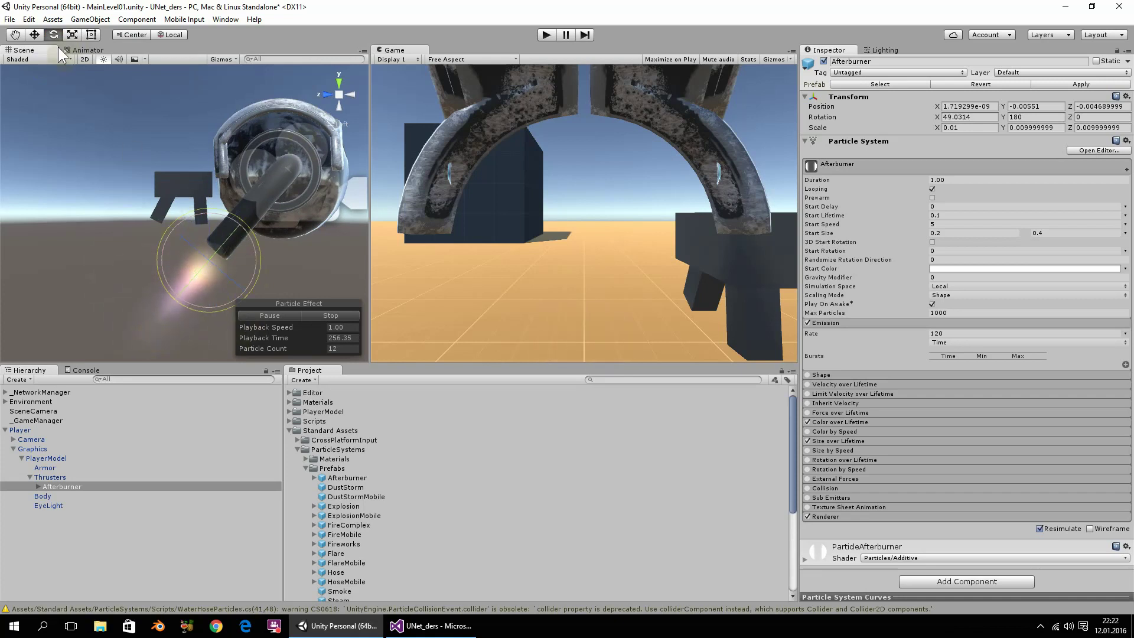
left_click(34, 33)
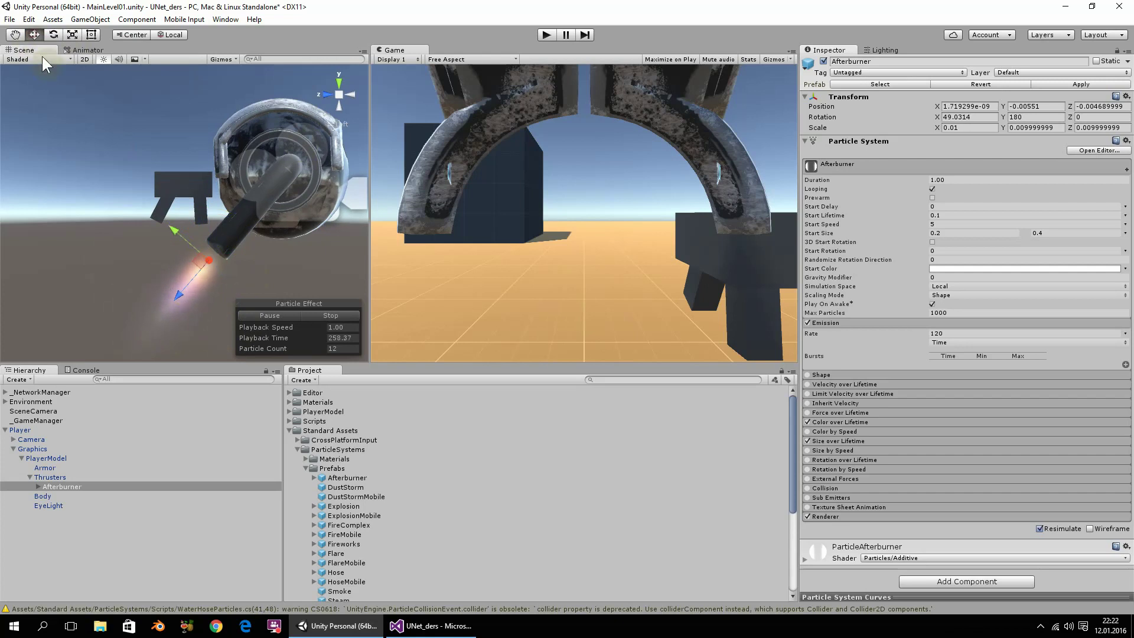
left_click_drag(199, 263, 203, 254)
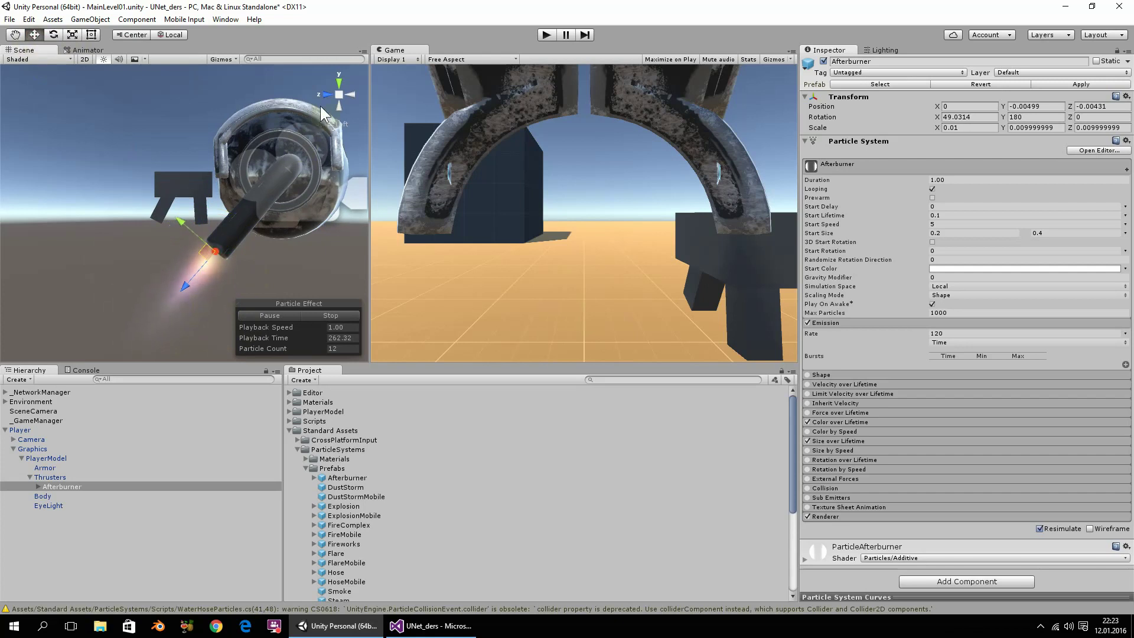
Step: From the front view, slide the Afterburner onto the right thruster and turn its flame downward
right_click(337, 94)
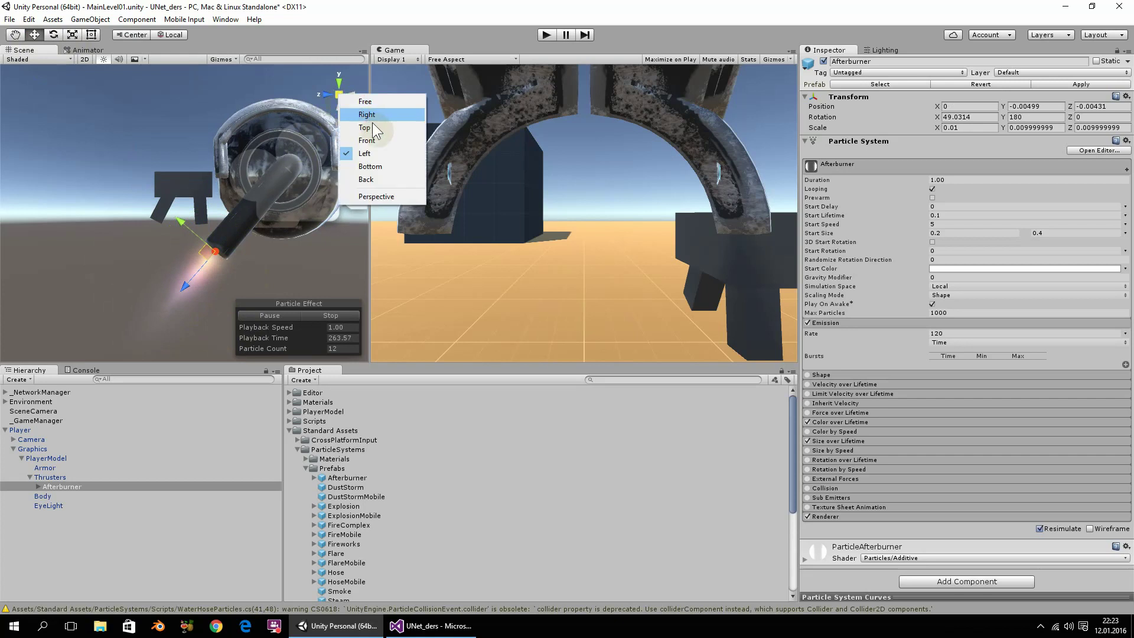
left_click(374, 138)
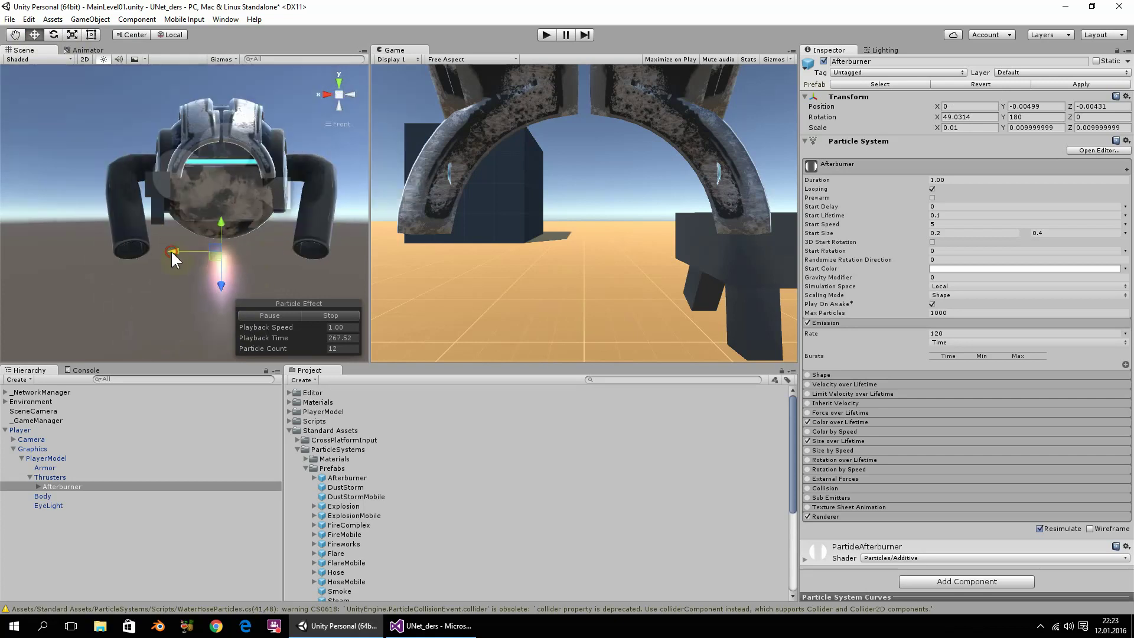
left_click_drag(172, 253, 263, 258)
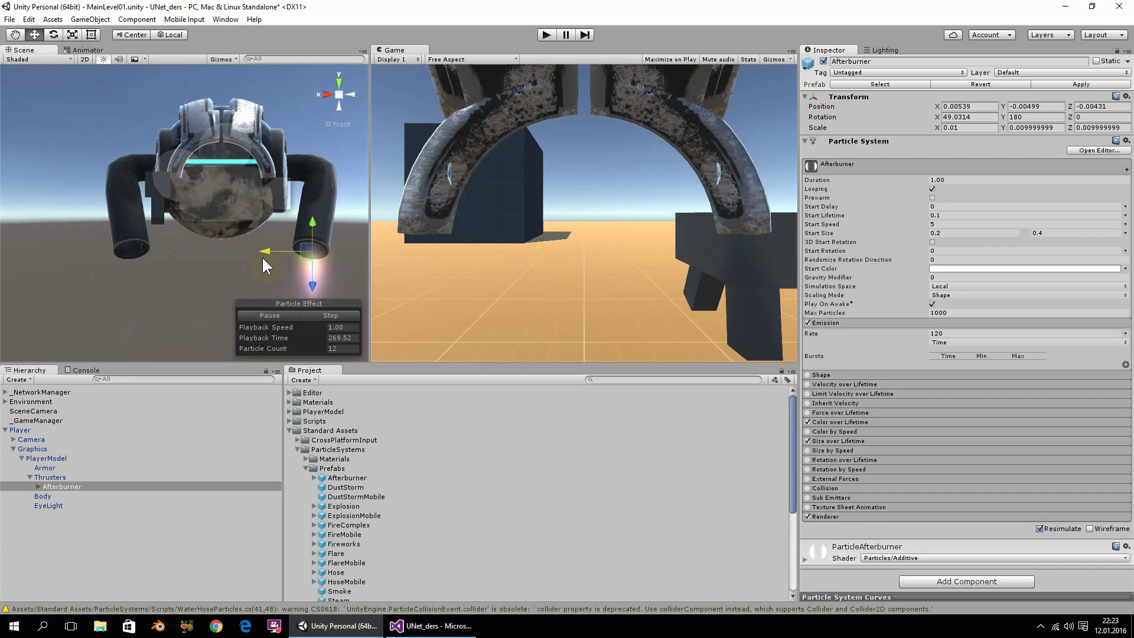
left_click_drag(263, 259, 257, 253)
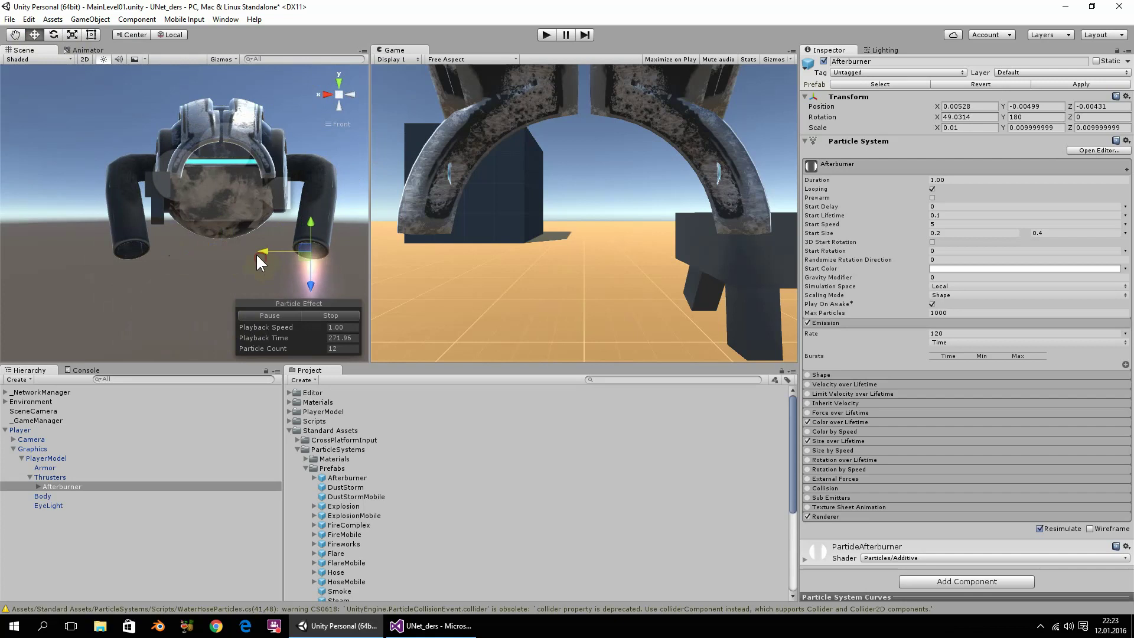
left_click(55, 34)
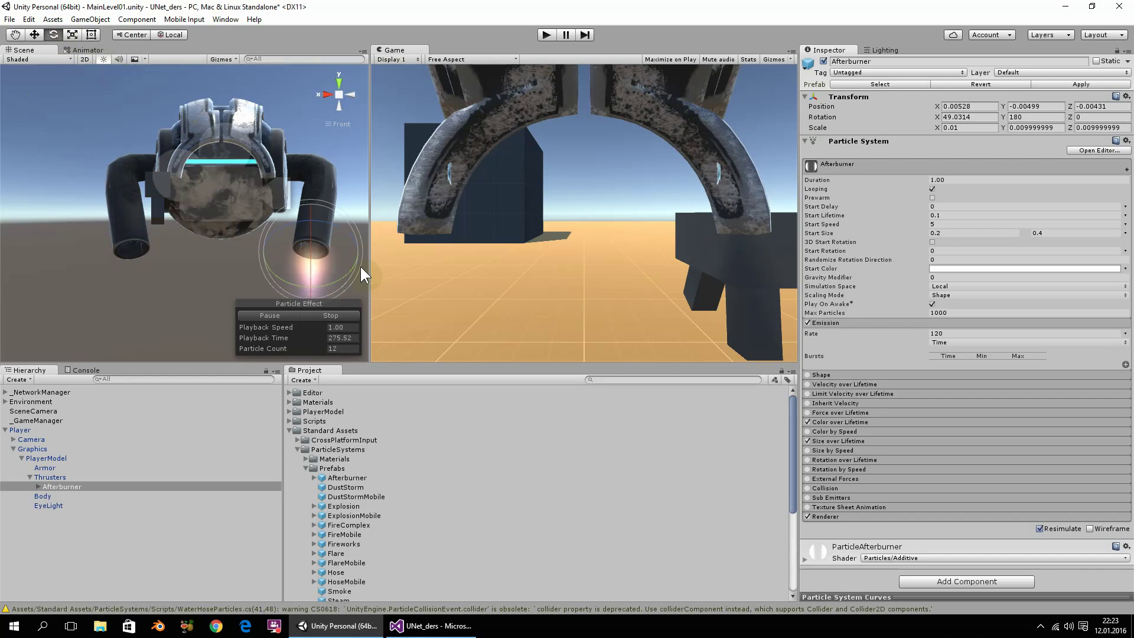
mouse_move(360, 265)
left_mouse_down()
mouse_move(347, 278)
mouse_move(195, 212)
left_mouse_up()
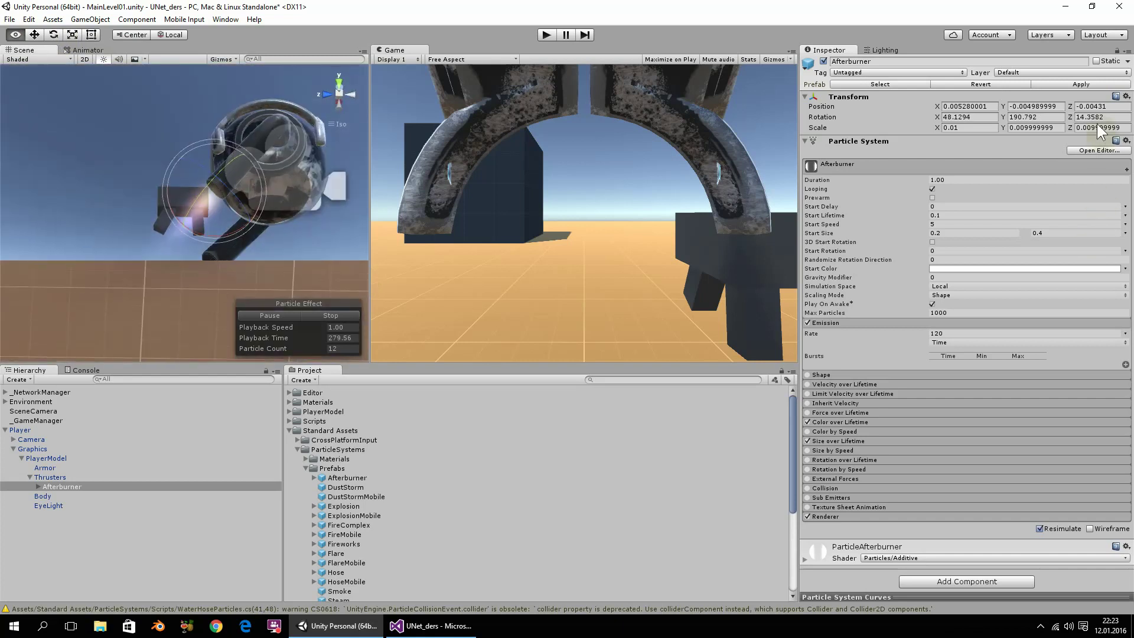
mouse_move(1099, 131)
left_mouse_down("alt")
mouse_move(452, 241)
mouse_move(256, 261)
left_mouse_up("alt")
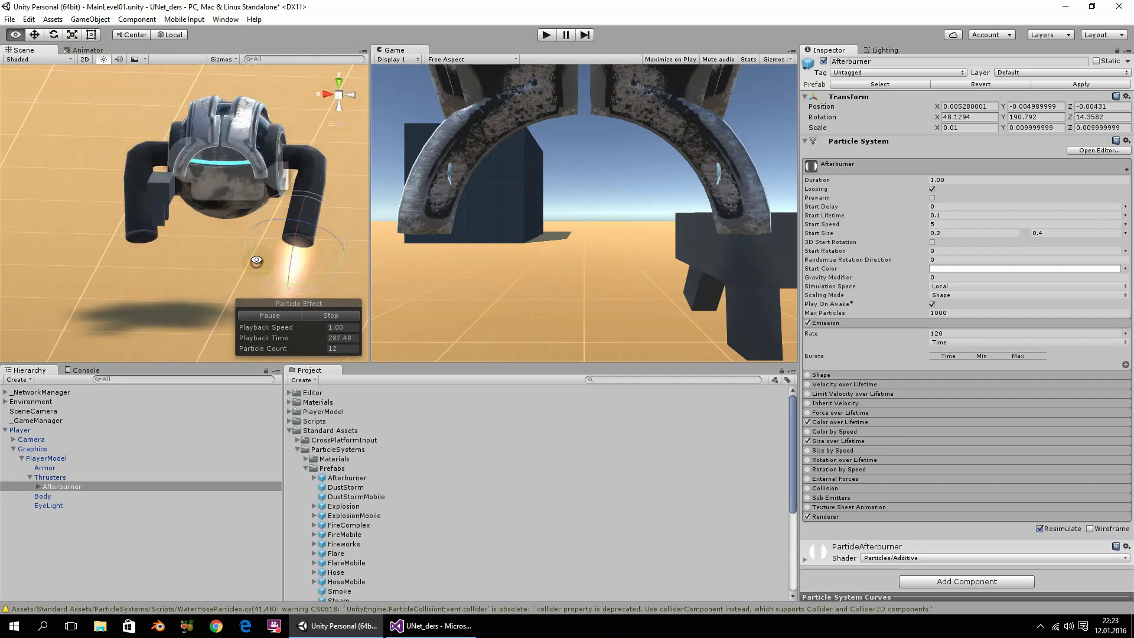
Step: With Global handles, move the Afterburner to the left thruster (X -0.00526) and point the flame down
right_click(341, 105)
left_click(363, 145)
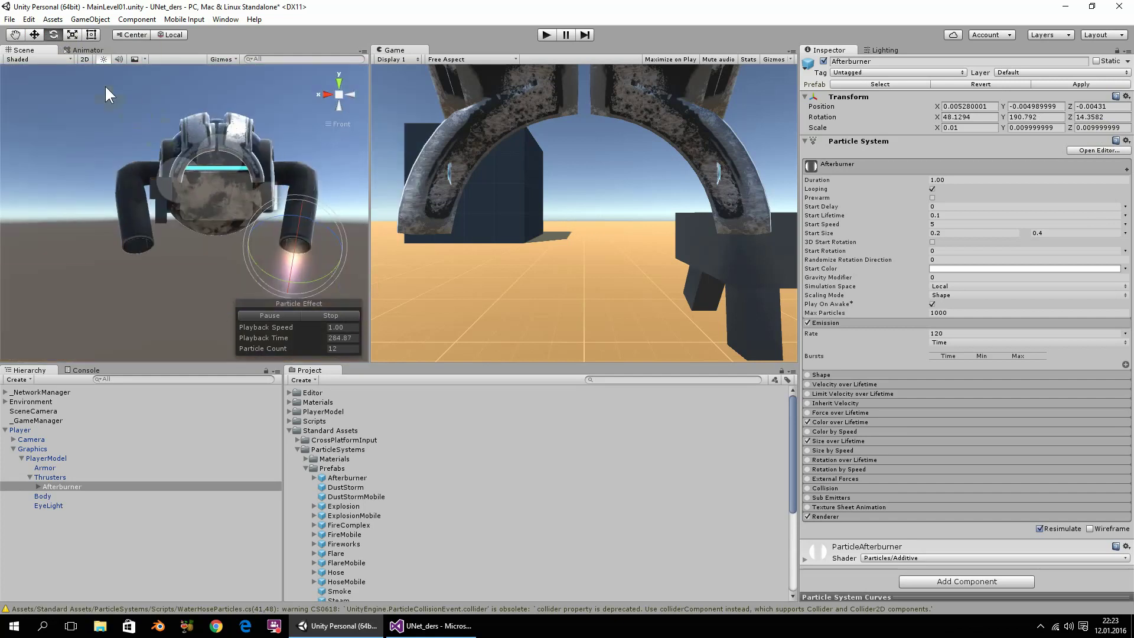
left_click(175, 35)
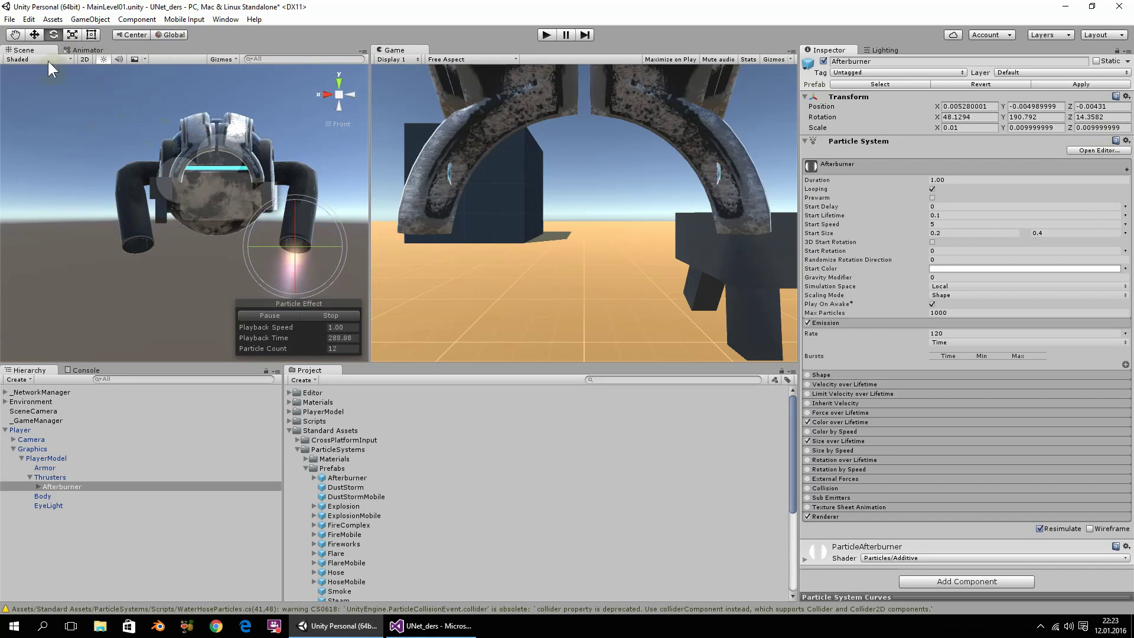
left_click(34, 35)
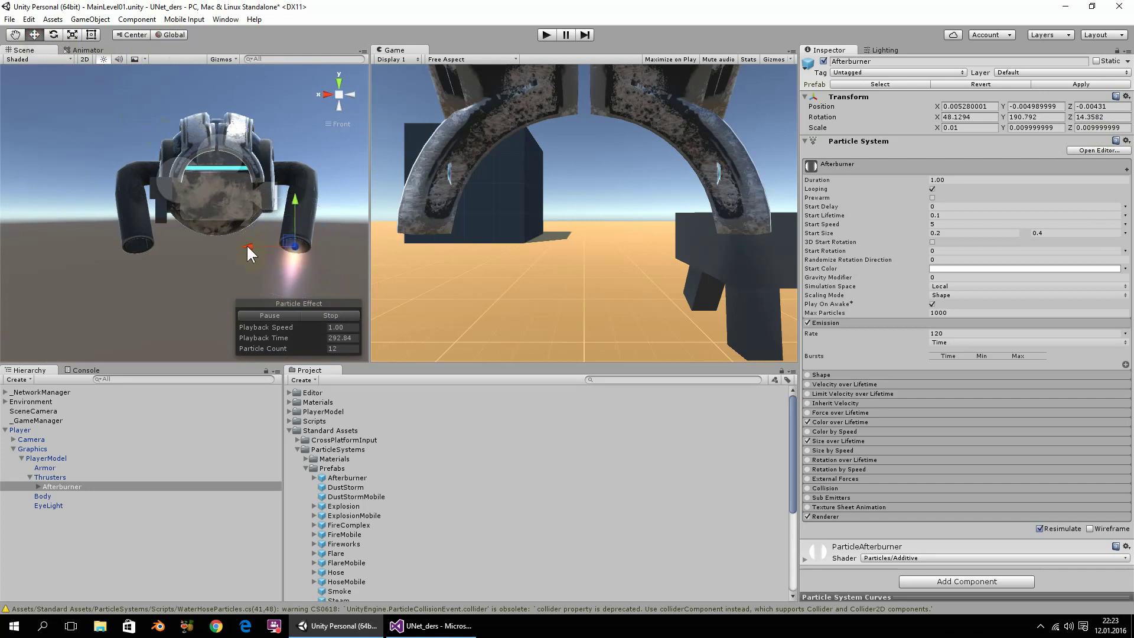
left_click_drag(247, 244, 91, 250)
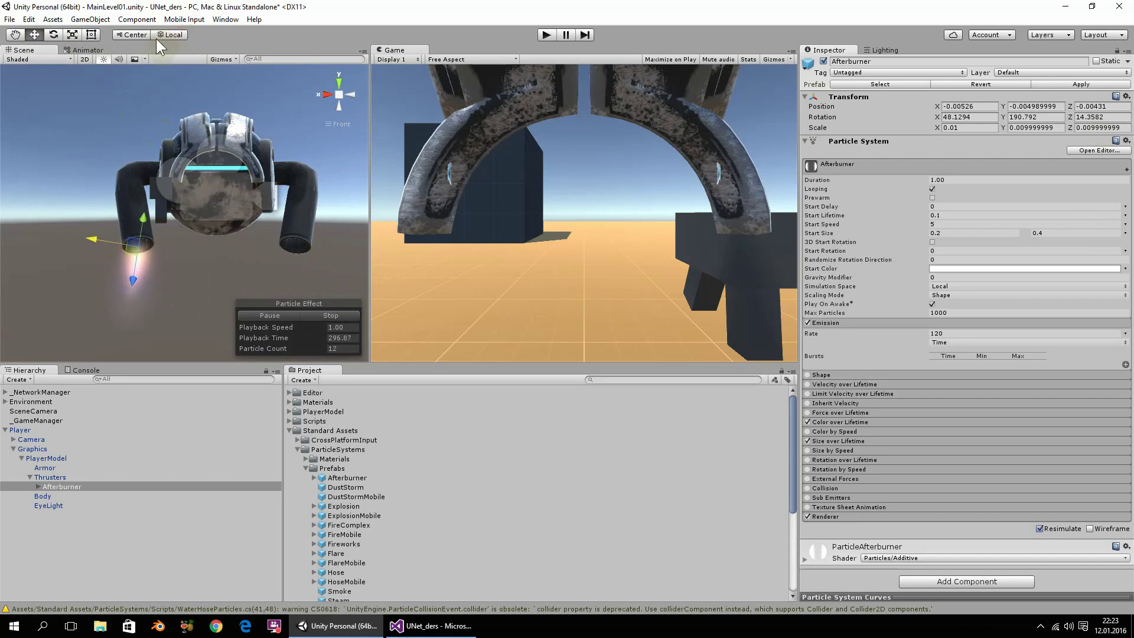
left_click(52, 34)
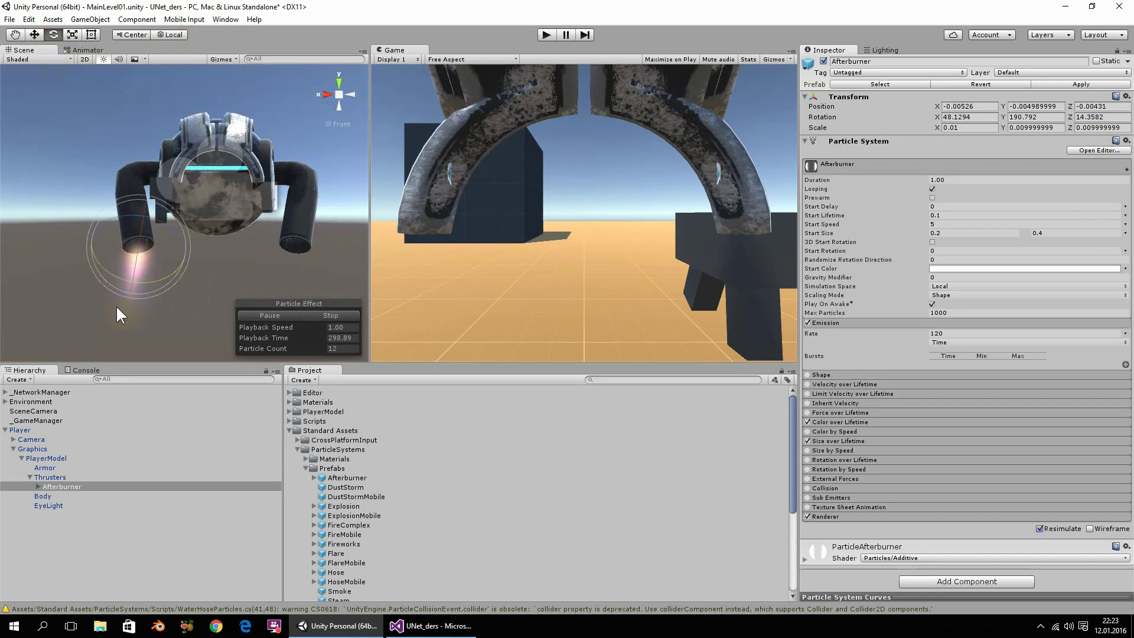
left_click_drag(107, 289, 129, 289)
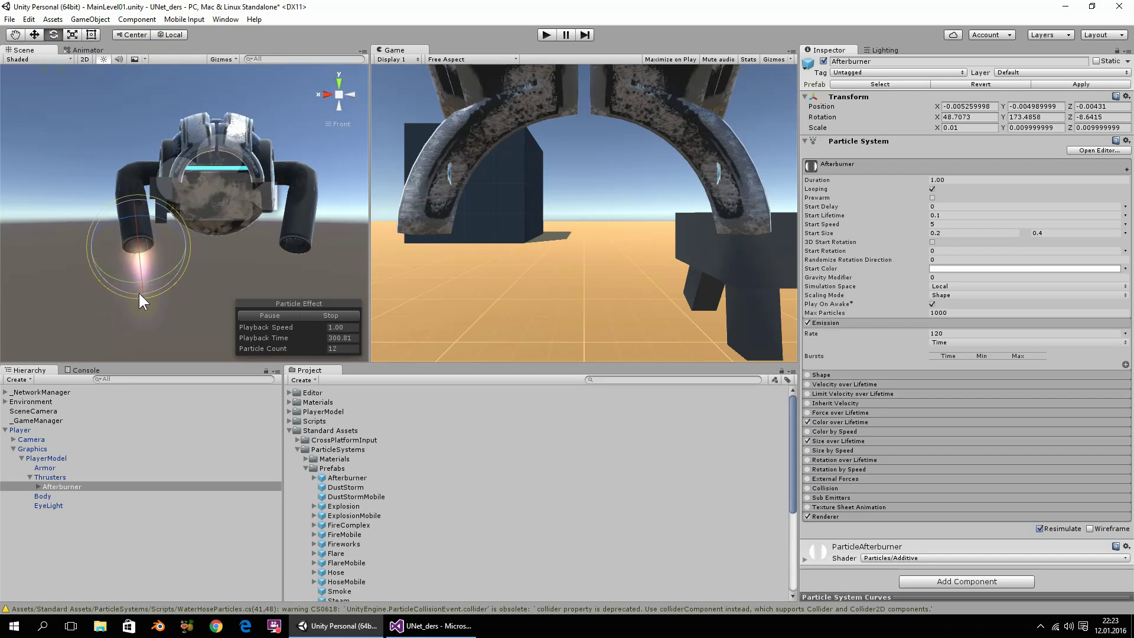
left_click_drag(99, 239, 138, 260, "alt")
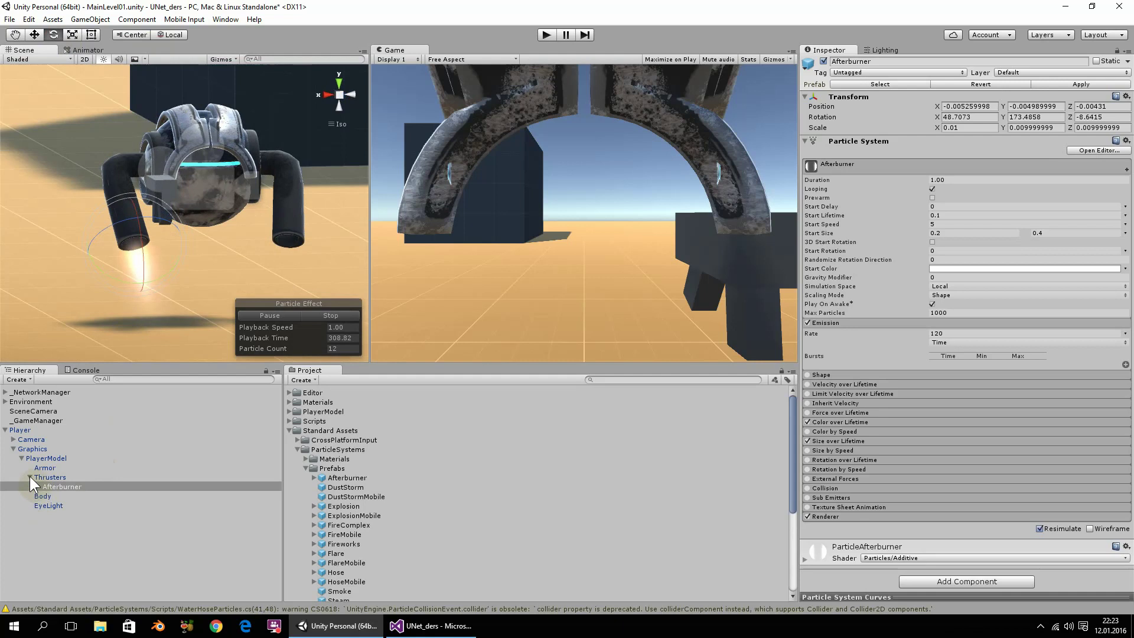
Step: Rename the afterburner effect to Afterburner_Right
double_click(100, 487)
left_click(101, 485)
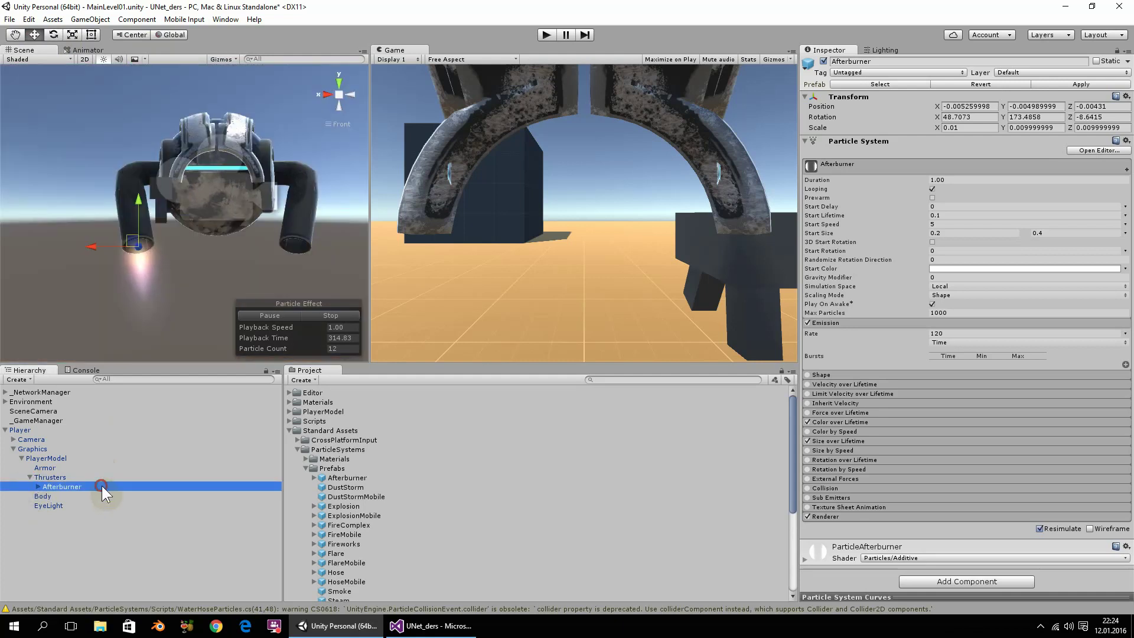
key("End")
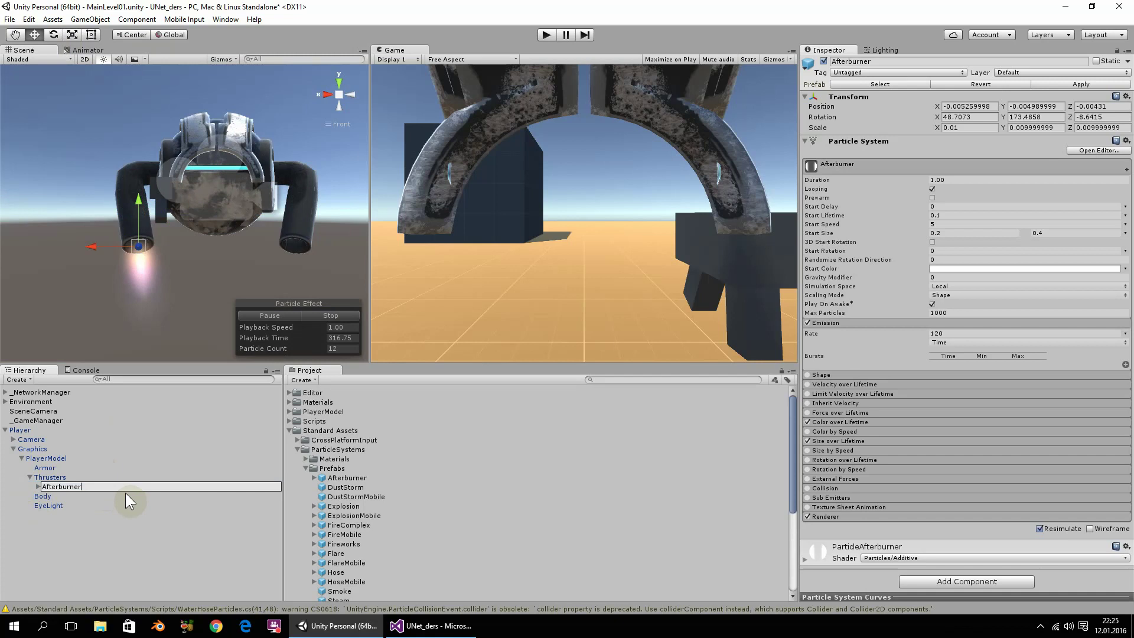
type("_")
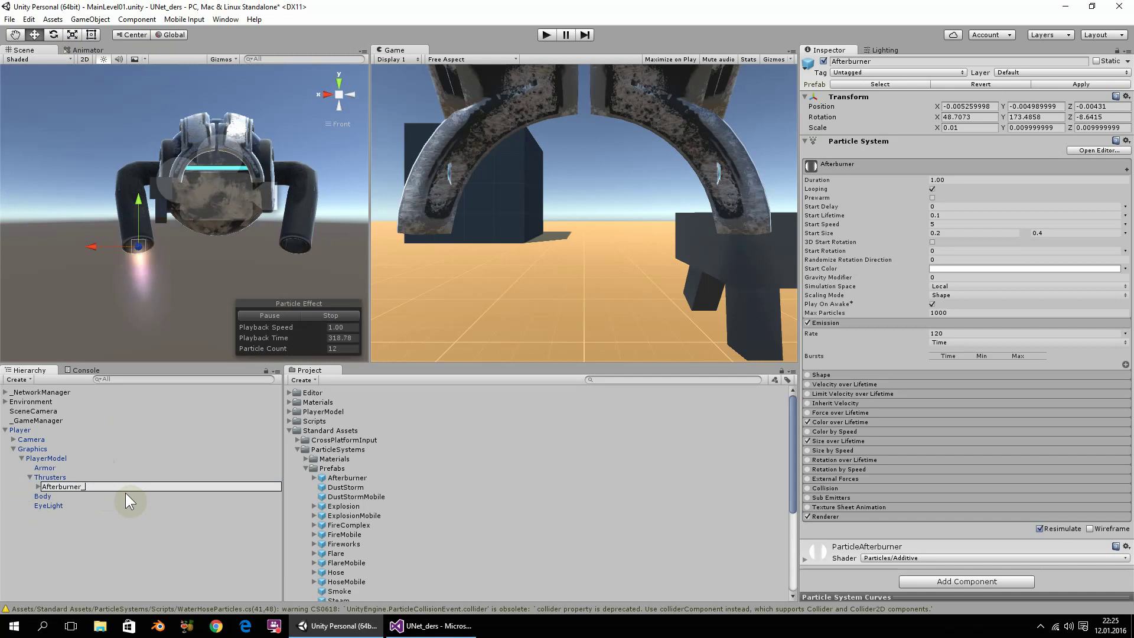
type("Right")
key("Return")
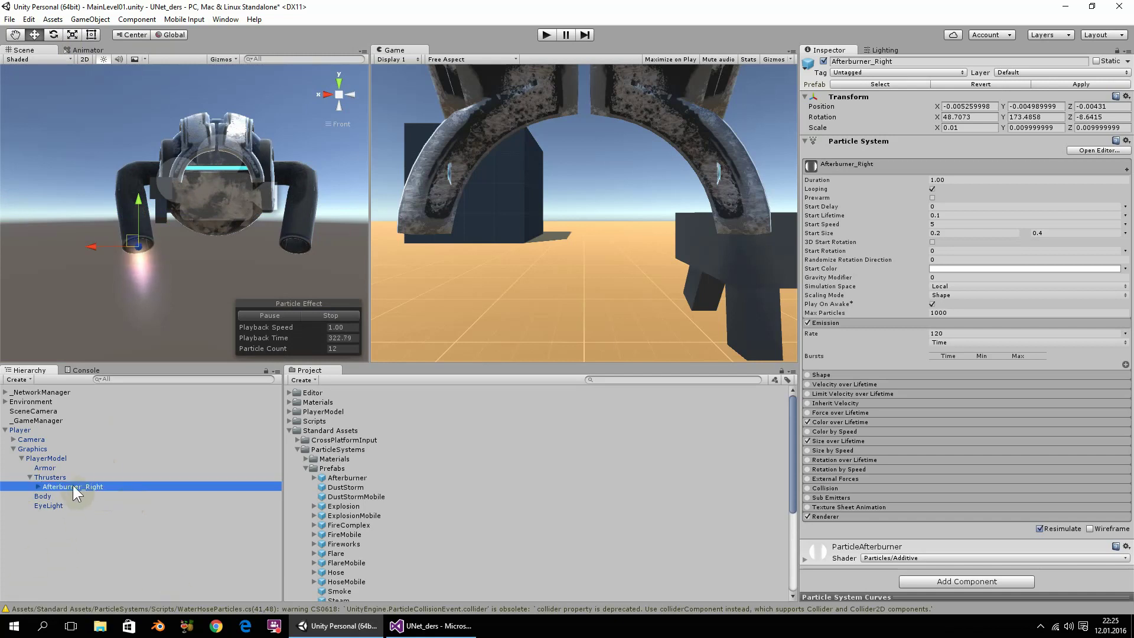
Step: Duplicate it and place the copy under the left thruster, rotated to 48.46, 188.64, 11.48
key("ctrl+d")
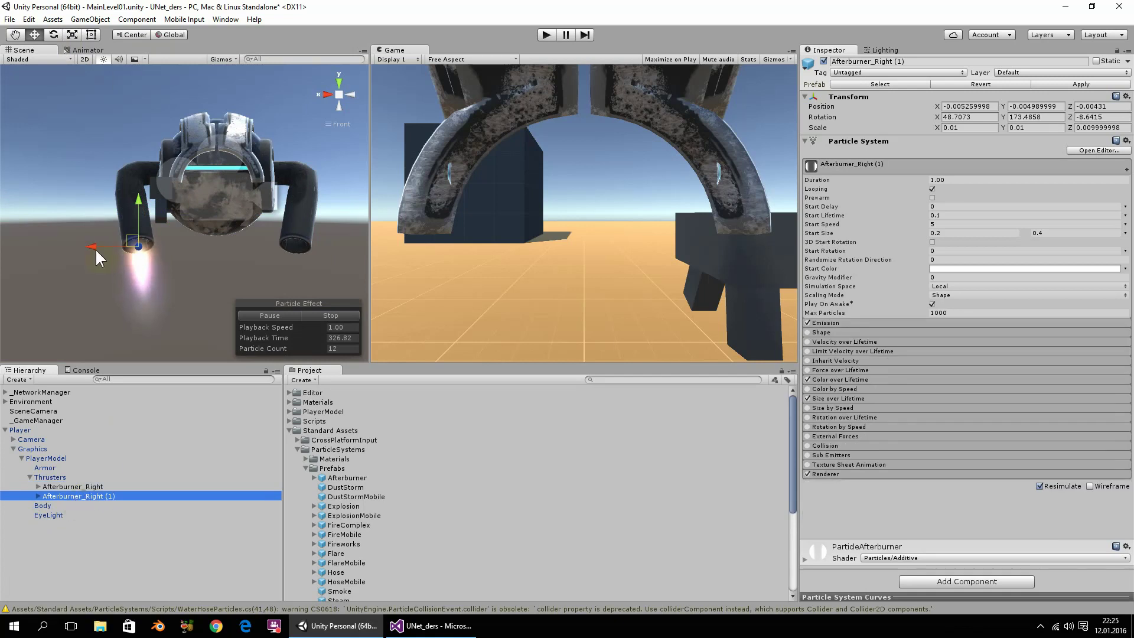
left_click_drag(95, 248, 235, 248)
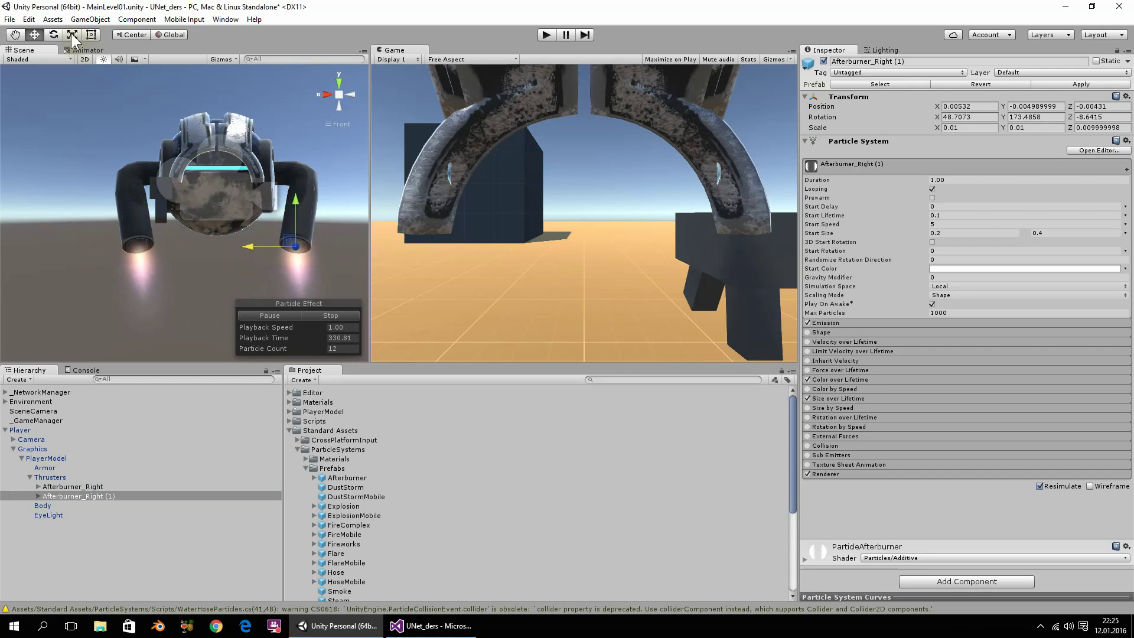
left_click(53, 34)
left_click_drag(346, 266, 335, 280)
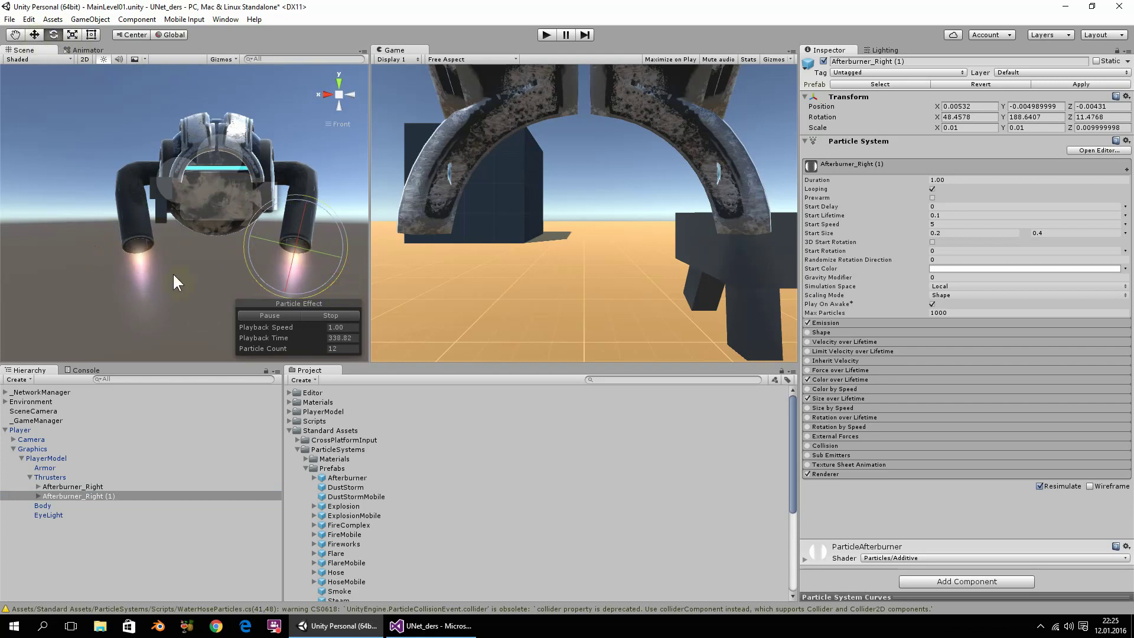
left_click(35, 33)
Step: Rename the duplicate to Afterburner_Left
left_click(121, 495)
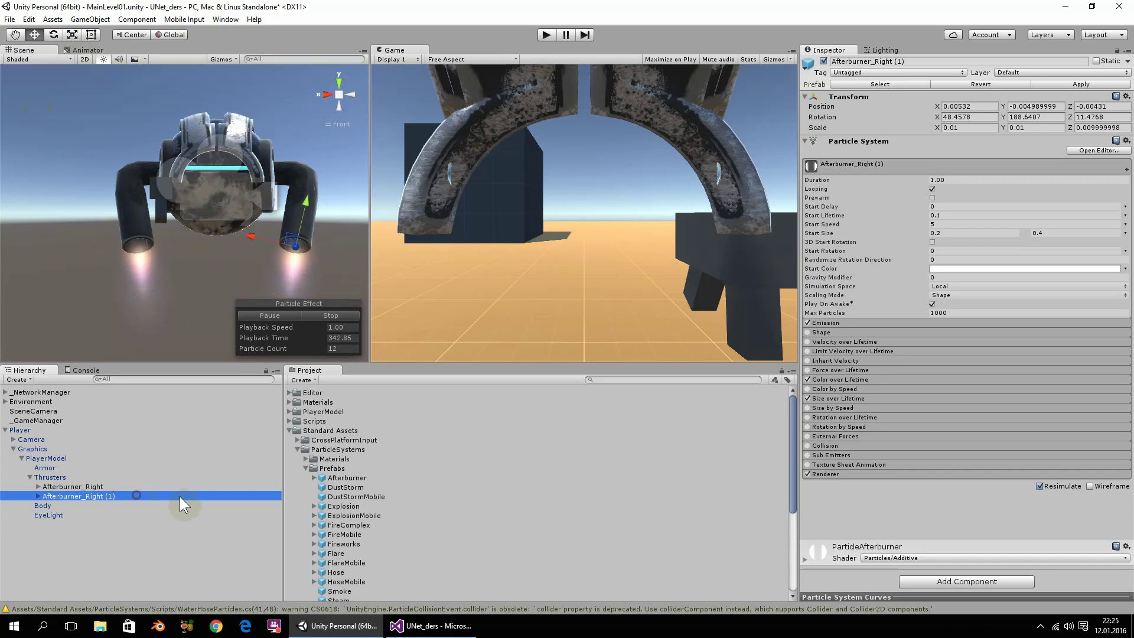
key("End")
key("BackSpace")
key("BackSpace")
key("BackSpace")
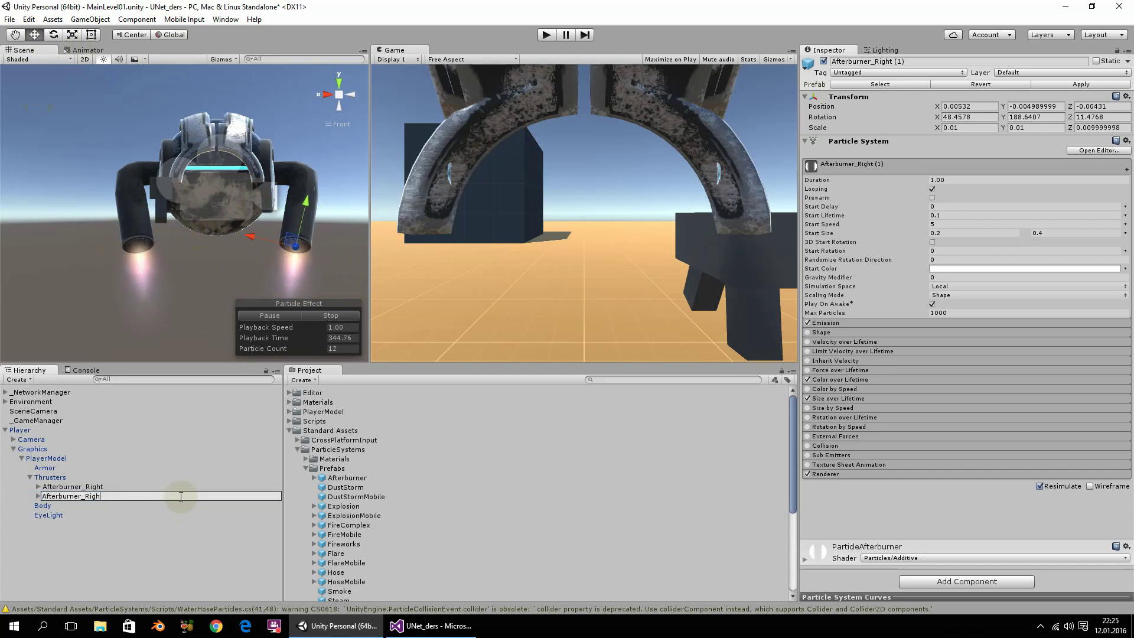
key("BackSpace")
type("Left")
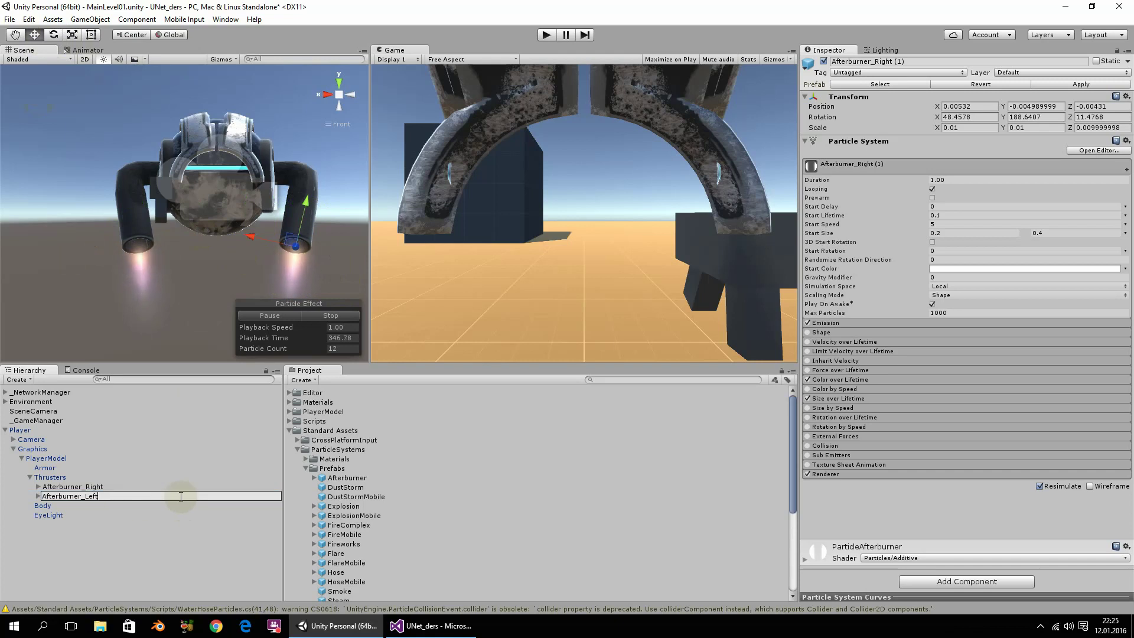
key("Return")
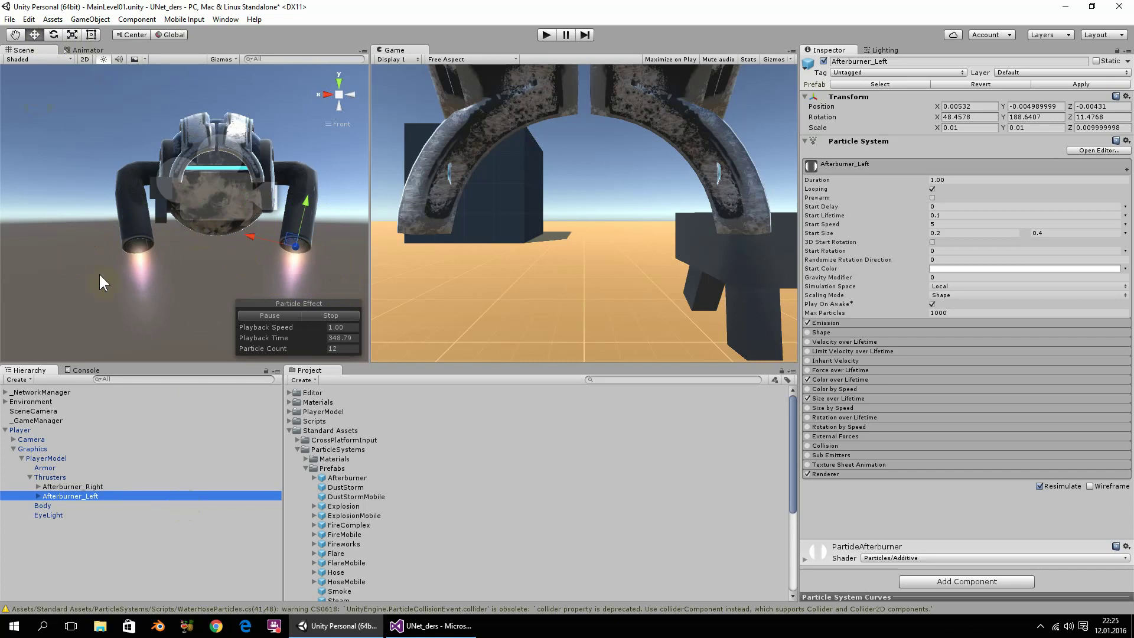
Step: Apply Afterburner_Right and Afterburner_Left to the Player prefab and collapse the Player entry
mouse_move(161, 215)
left_mouse_down("alt")
mouse_move(267, 239)
mouse_move(539, 213)
mouse_move(215, 267)
mouse_move(282, 212)
mouse_move(195, 245)
left_mouse_up("alt")
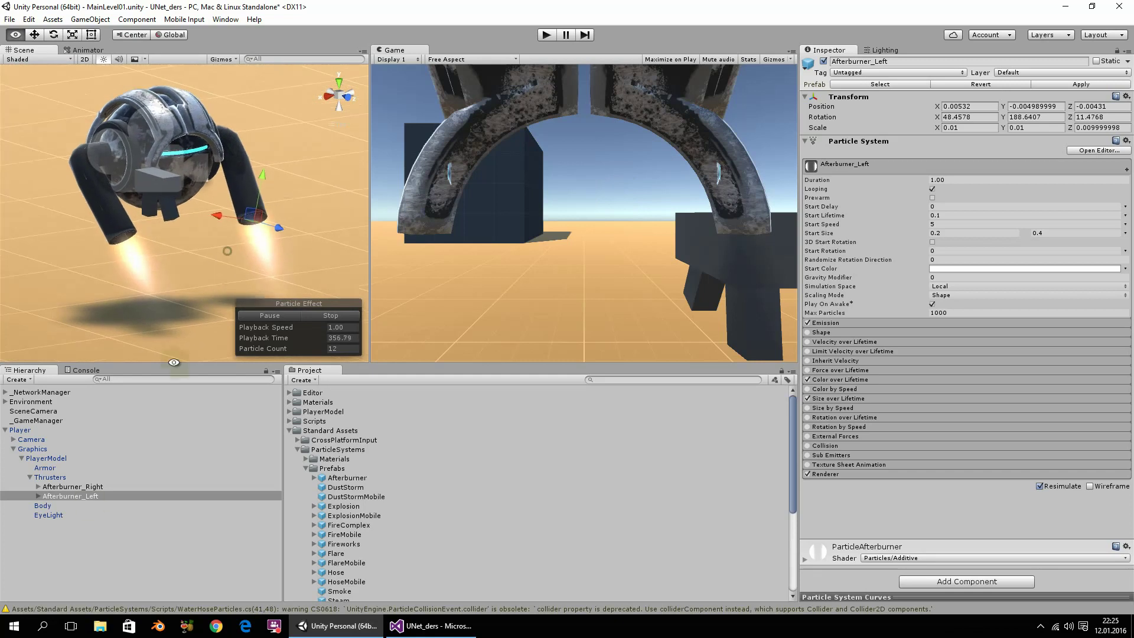
left_click(20, 430)
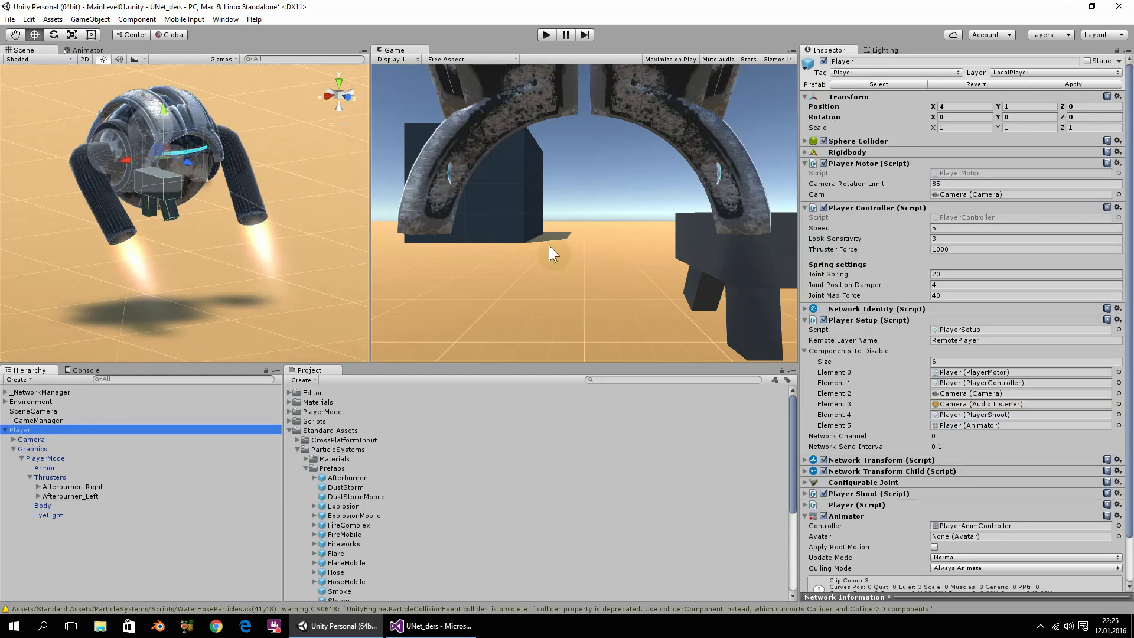
left_click(1102, 83)
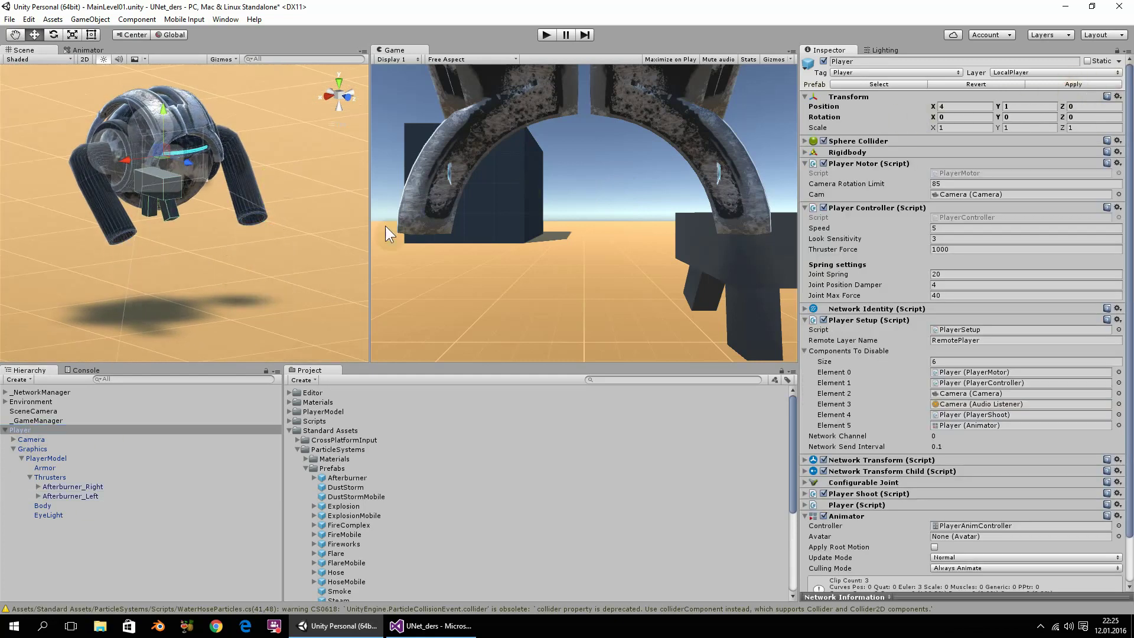
left_click(5, 431)
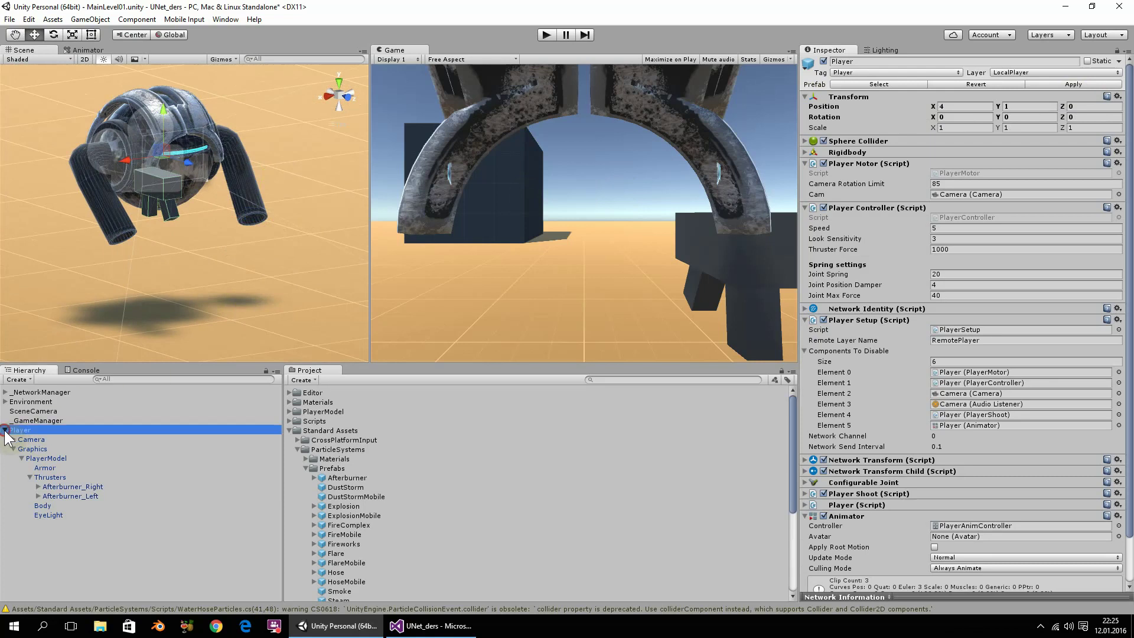
left_click(41, 421)
left_click(41, 431)
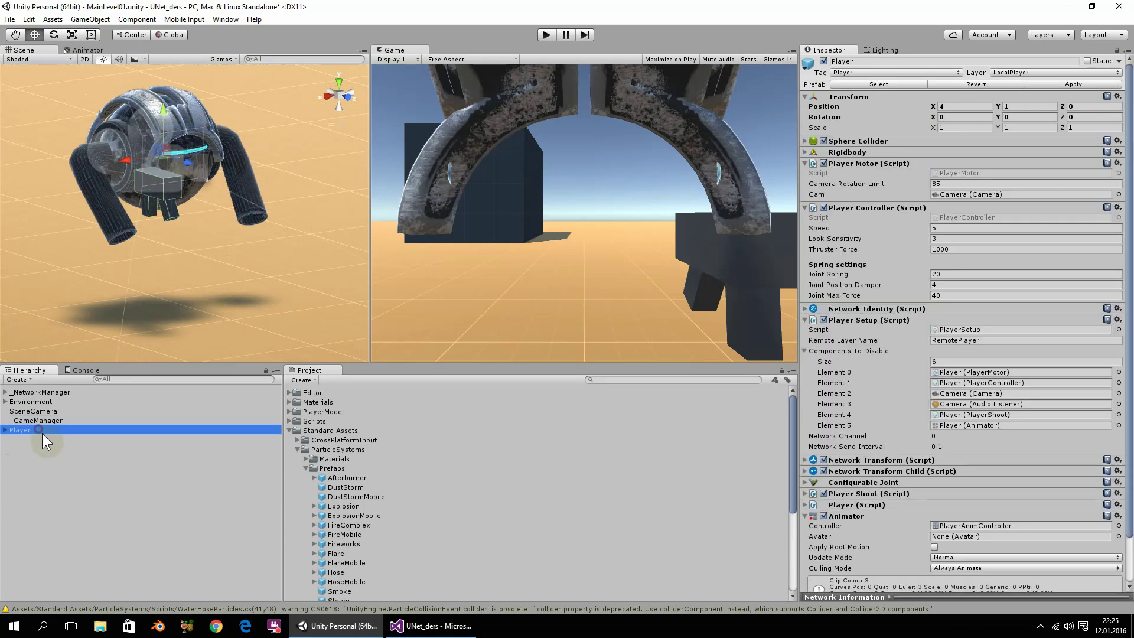
Step: Delete the Player instance, widen the Game view, and save the scene and project
key("Delete")
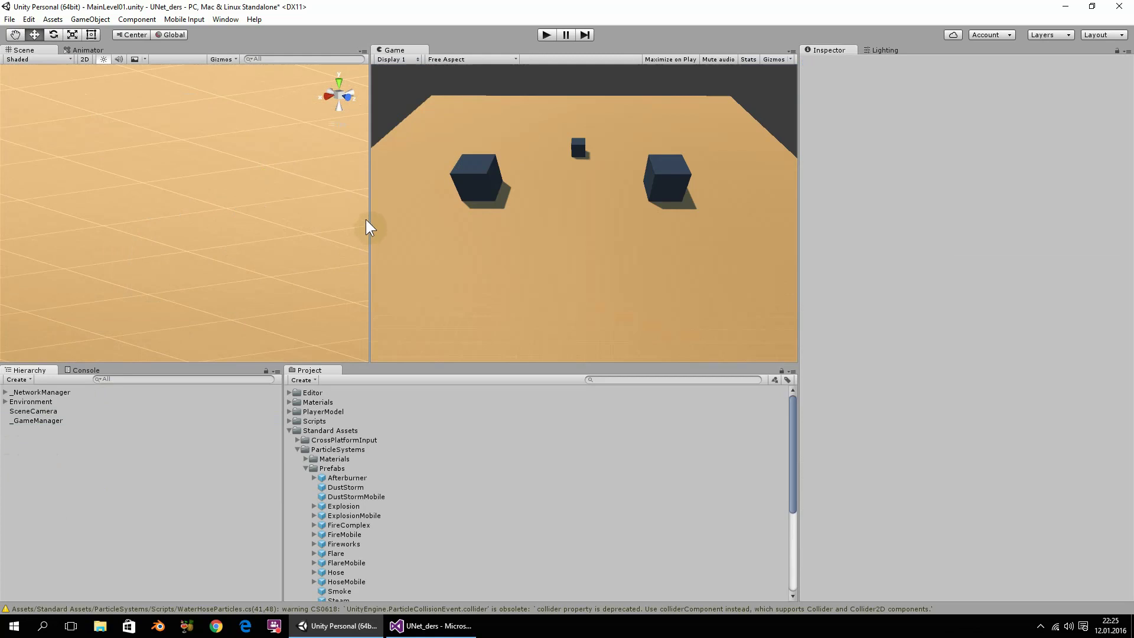
left_click_drag(368, 219, 342, 218)
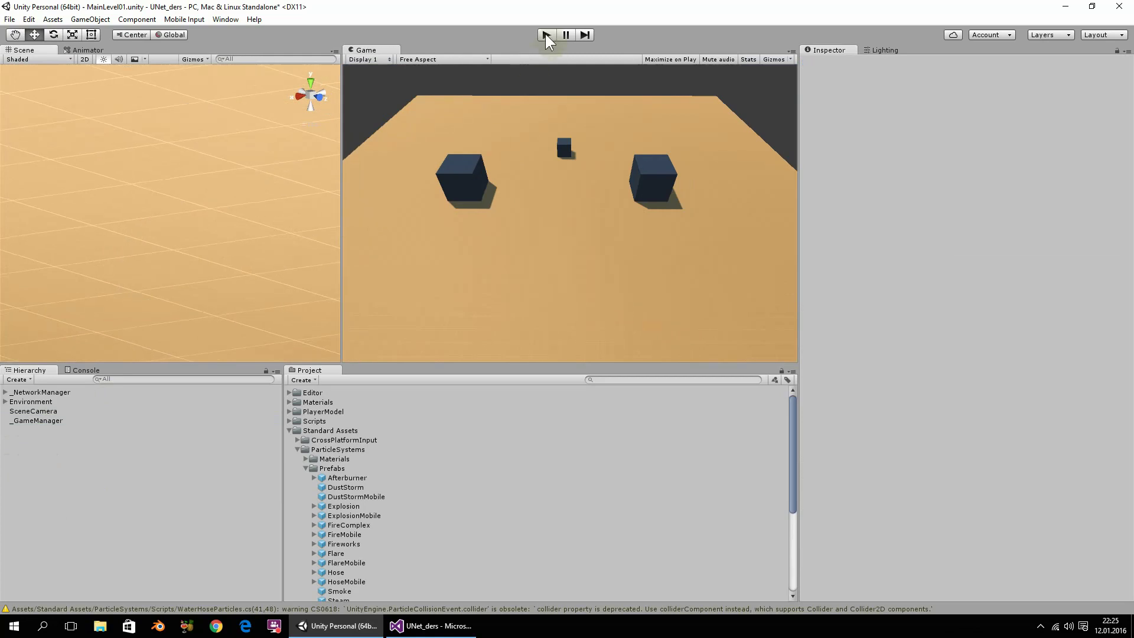
left_click(10, 19)
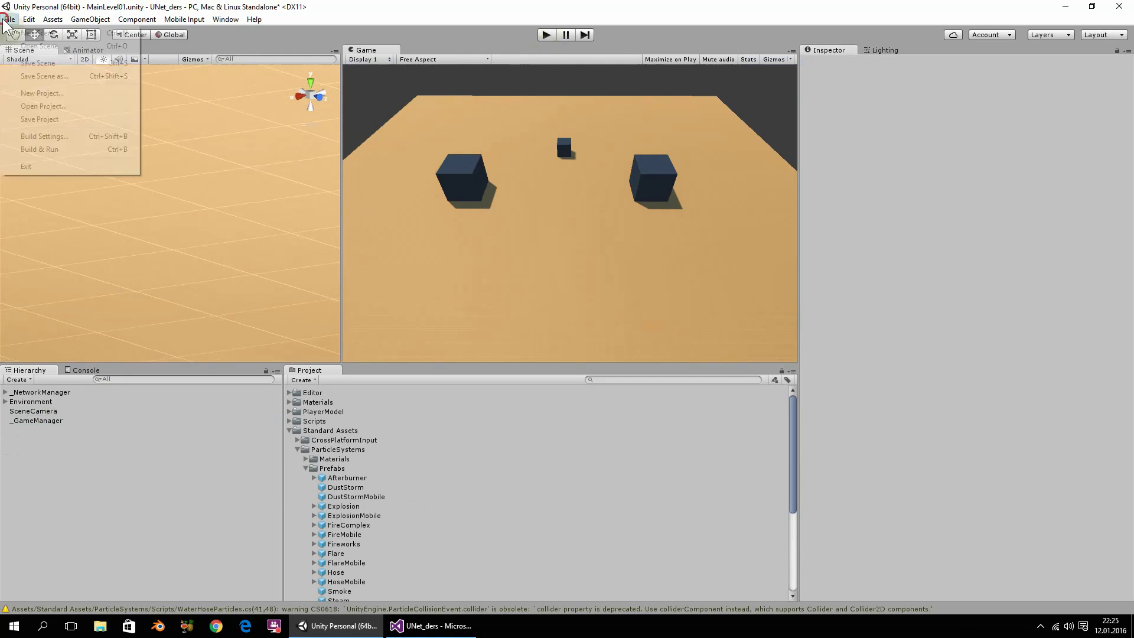
left_click(38, 63)
left_click(9, 20)
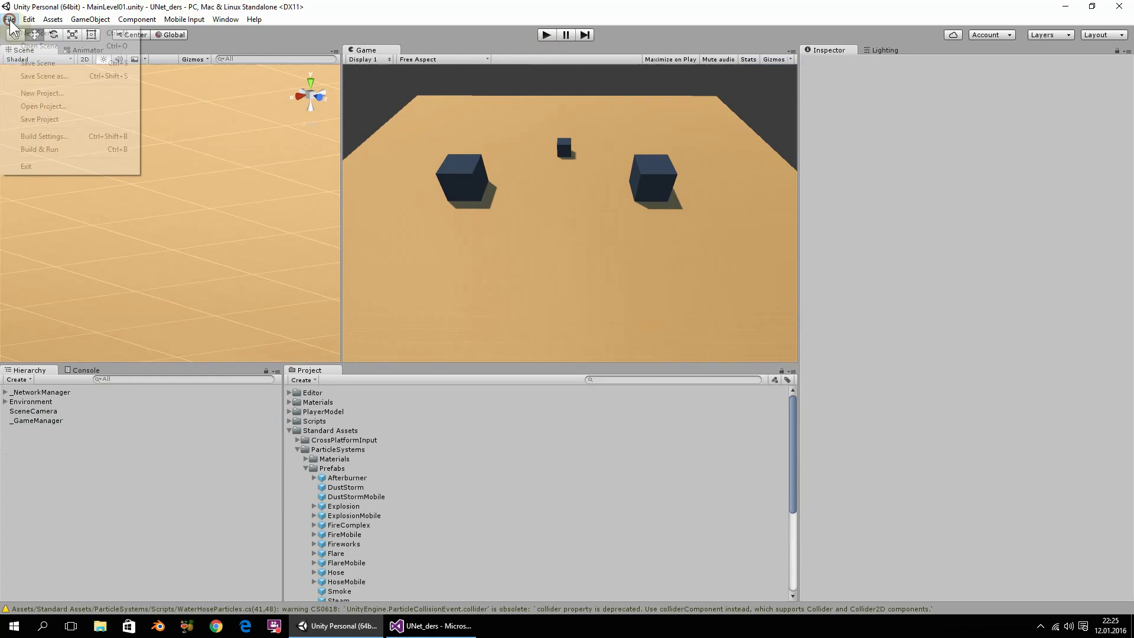
left_click(53, 120)
Step: Reload All in Visual Studio's File Modification Detected dialog, then close Visual Studio
left_click(431, 625)
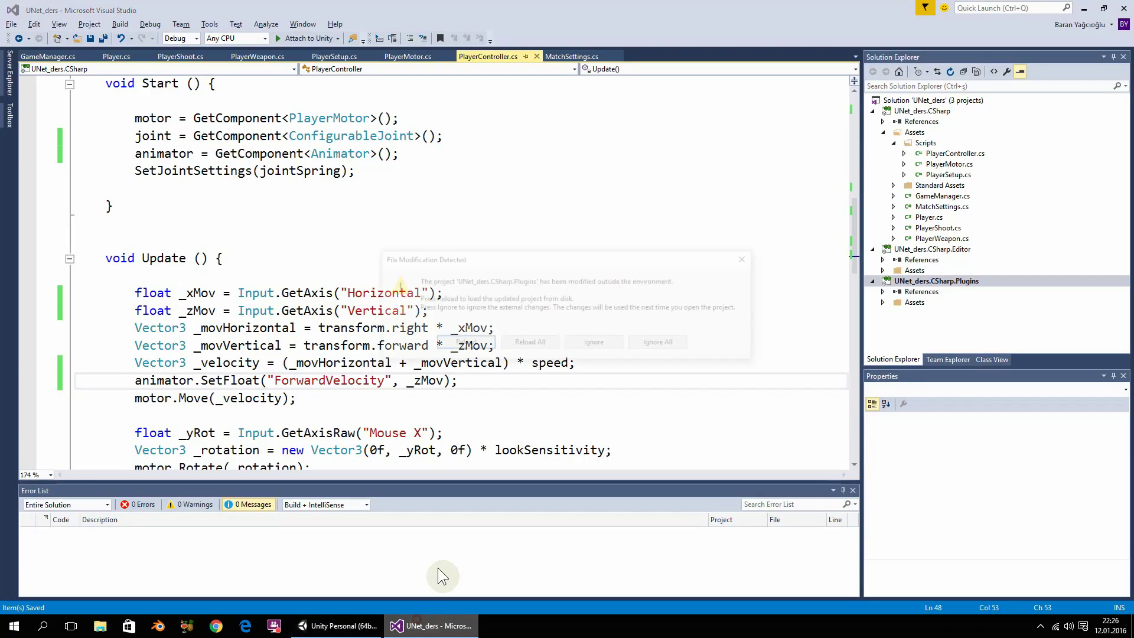
left_click(540, 343)
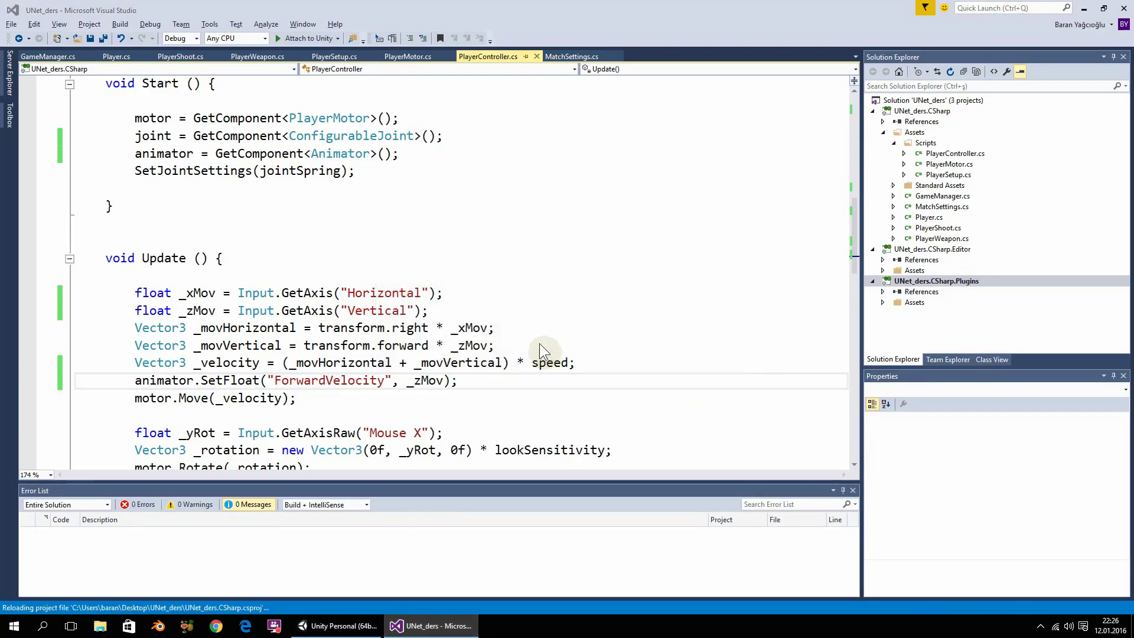
left_click(853, 490)
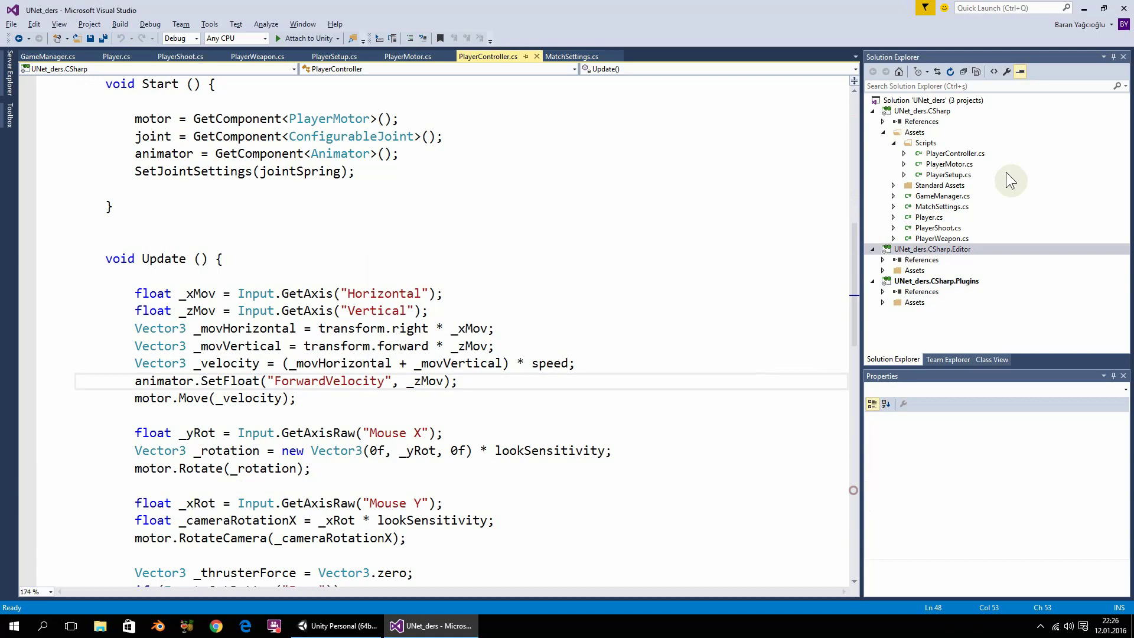
left_click(1124, 9)
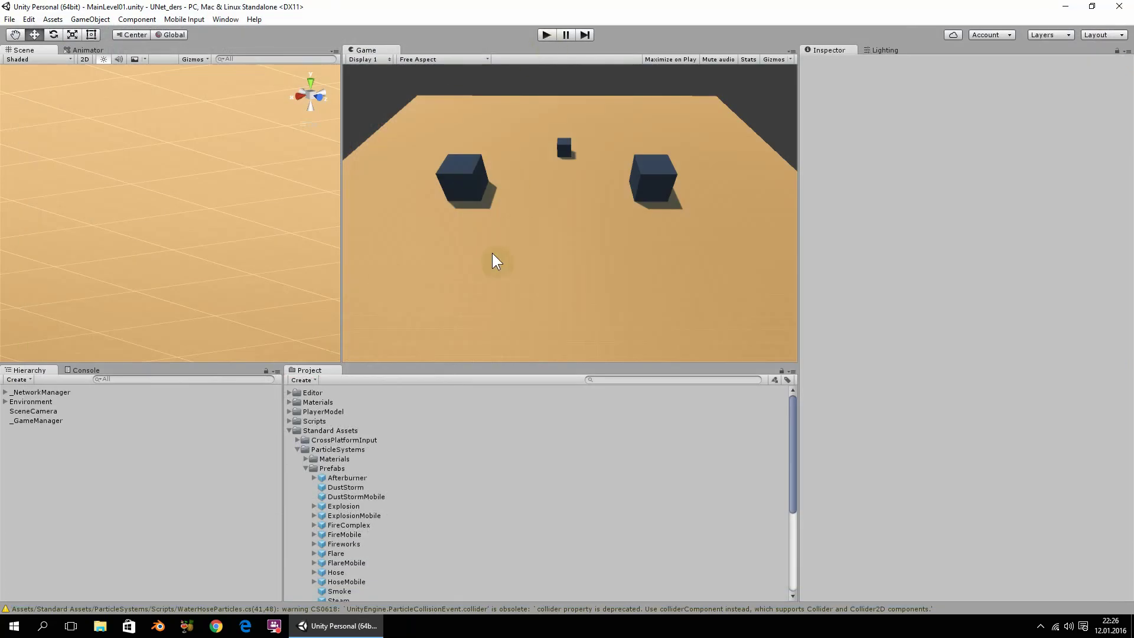
Step: Build and run the game, host a LAN game in the editor, and join as client
key("ctrl+b")
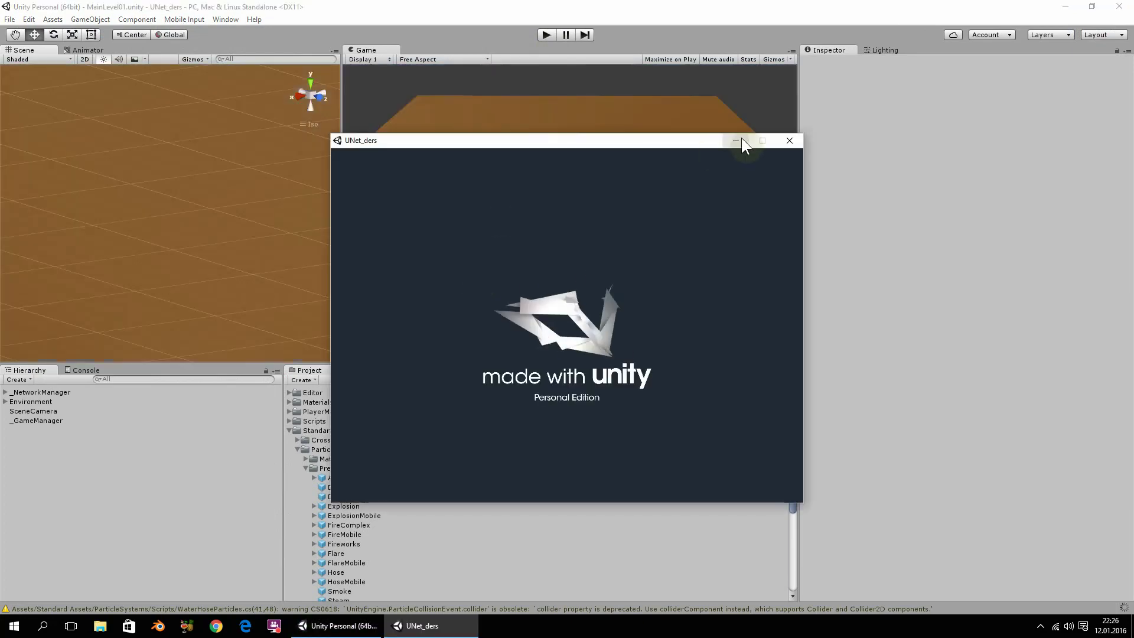
left_click(622, 78)
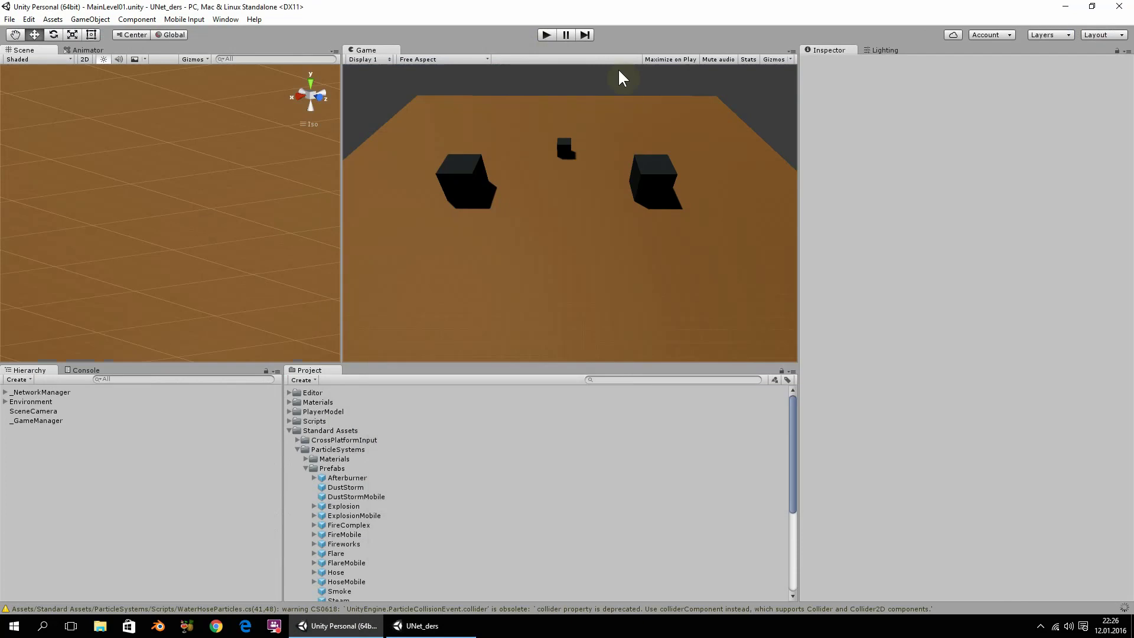
left_click(547, 35)
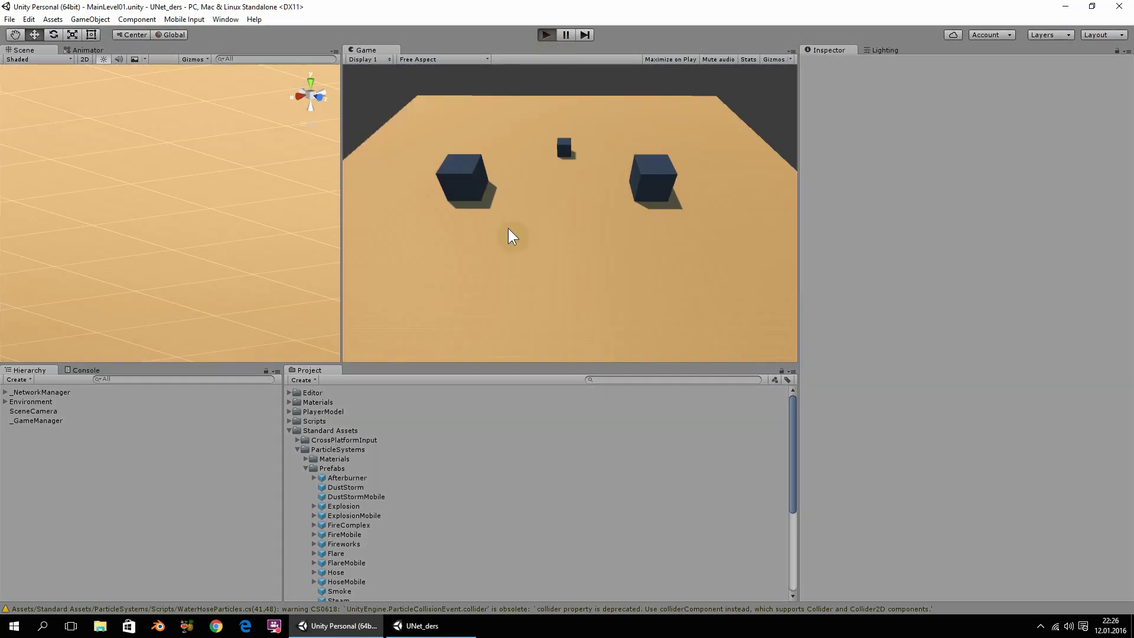
left_click(400, 95)
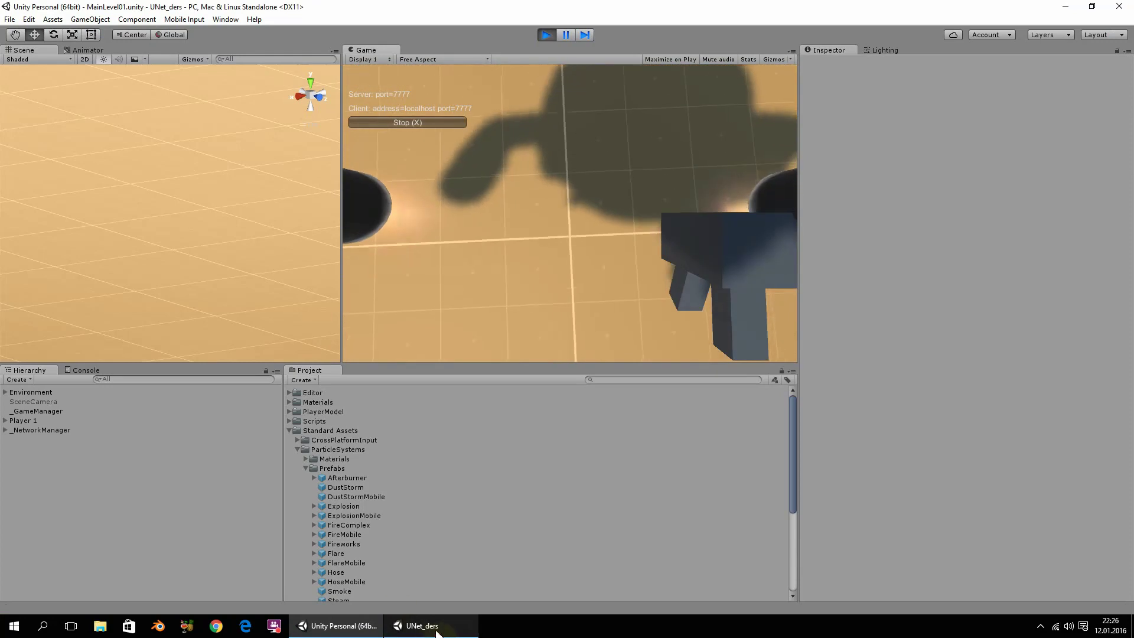
left_click(413, 625)
left_click(379, 191)
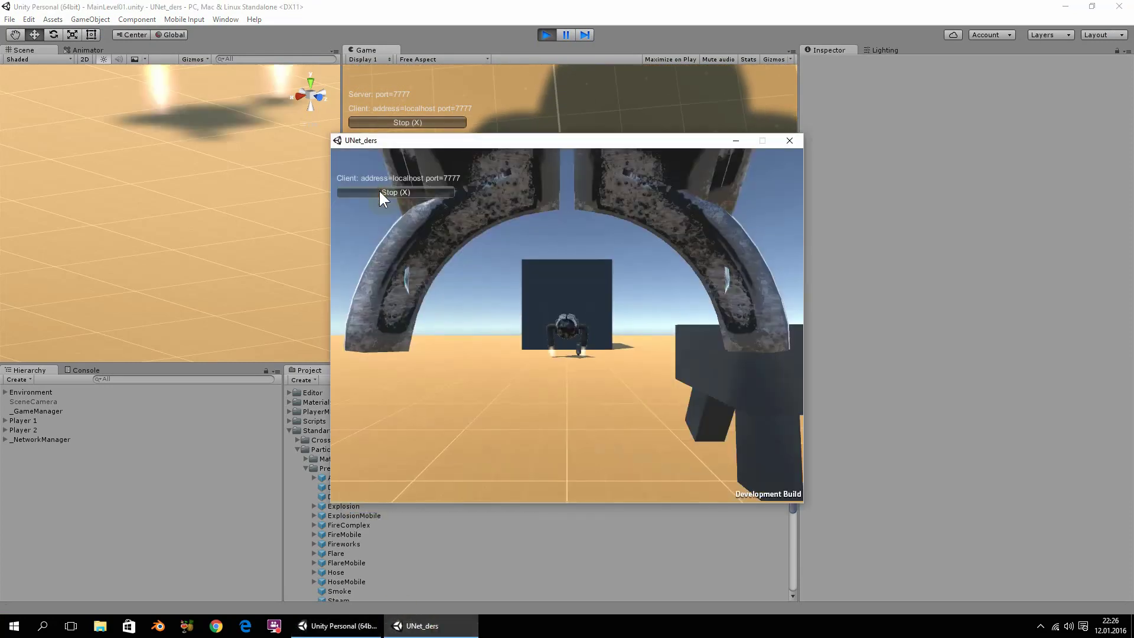
Step: Inspect Player 1 and Player 2's afterburners in the Scene view, then stop play mode
left_click(185, 187)
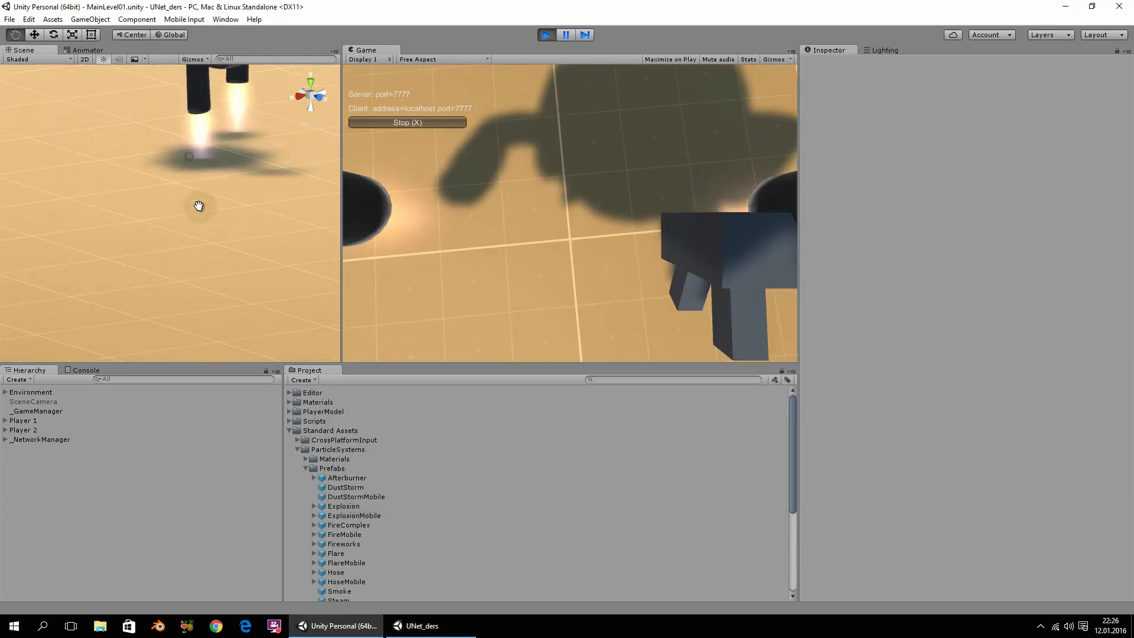
mouse_move(198, 205)
right_mouse_down()
mouse_move(249, 286)
mouse_move(225, 254)
right_mouse_up()
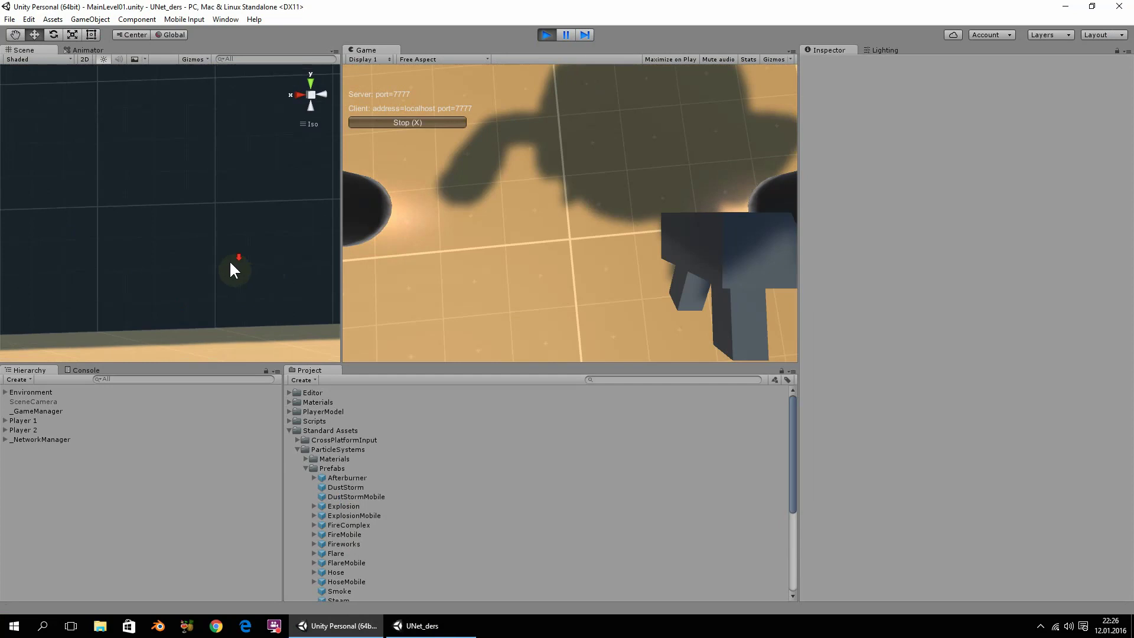
scroll(182, 252, "down", 3)
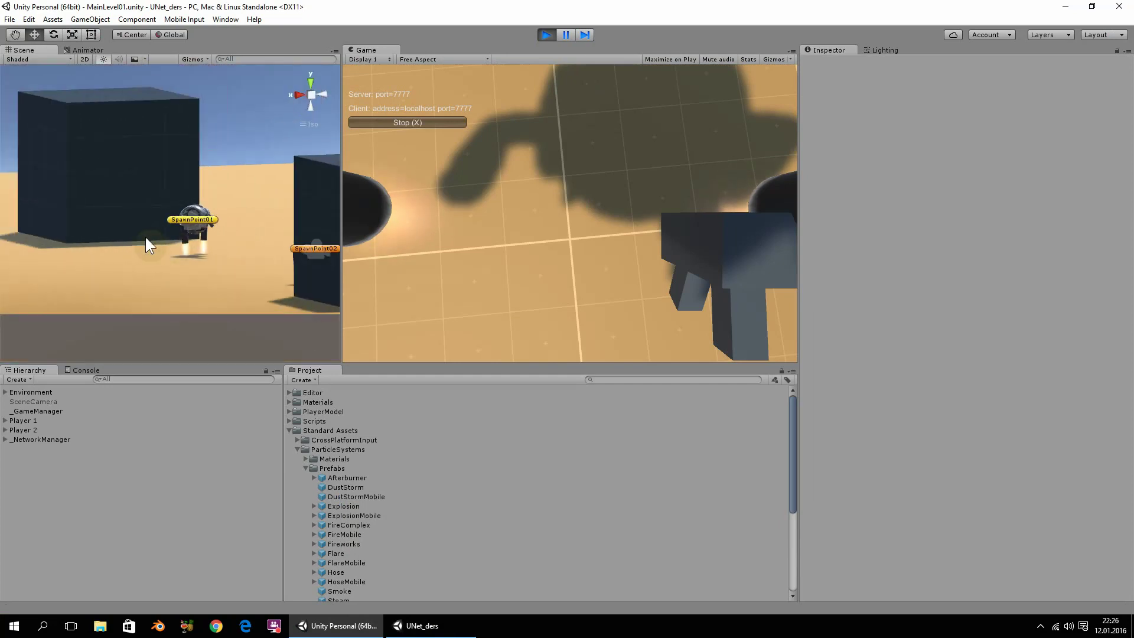
right_click_drag(145, 236, 281, 154)
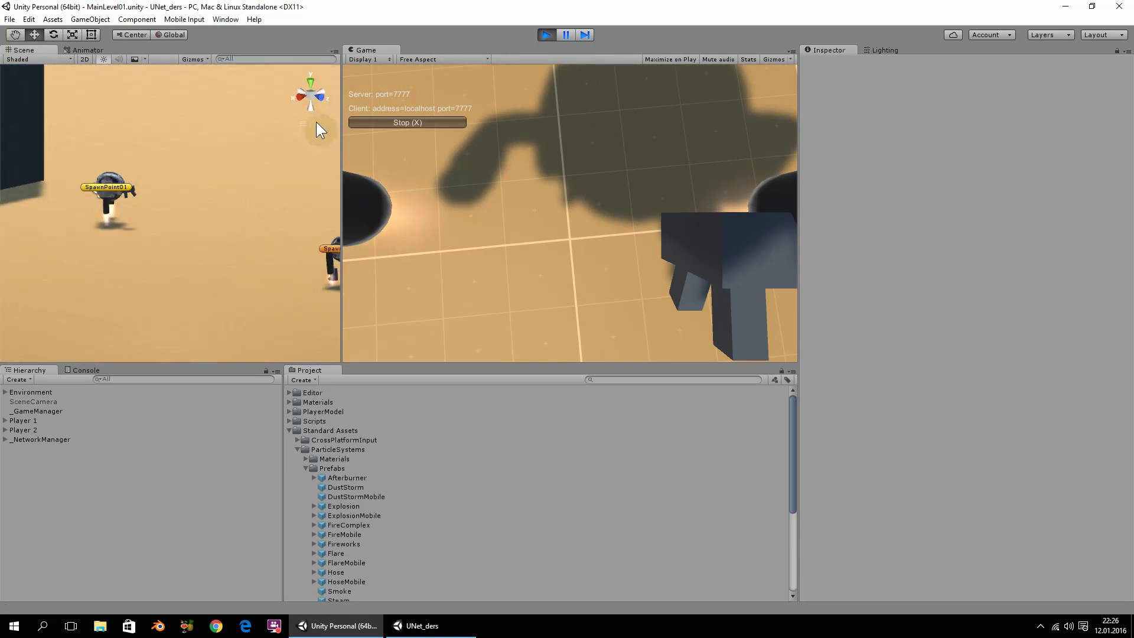
left_click(317, 122)
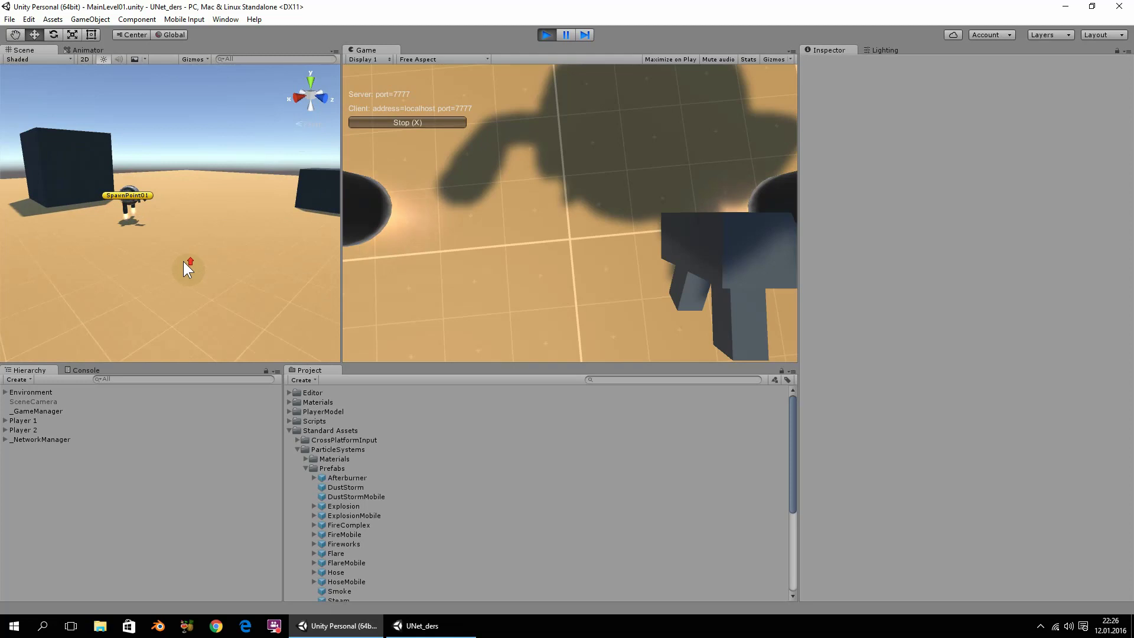
right_click_drag(253, 286, 243, 289)
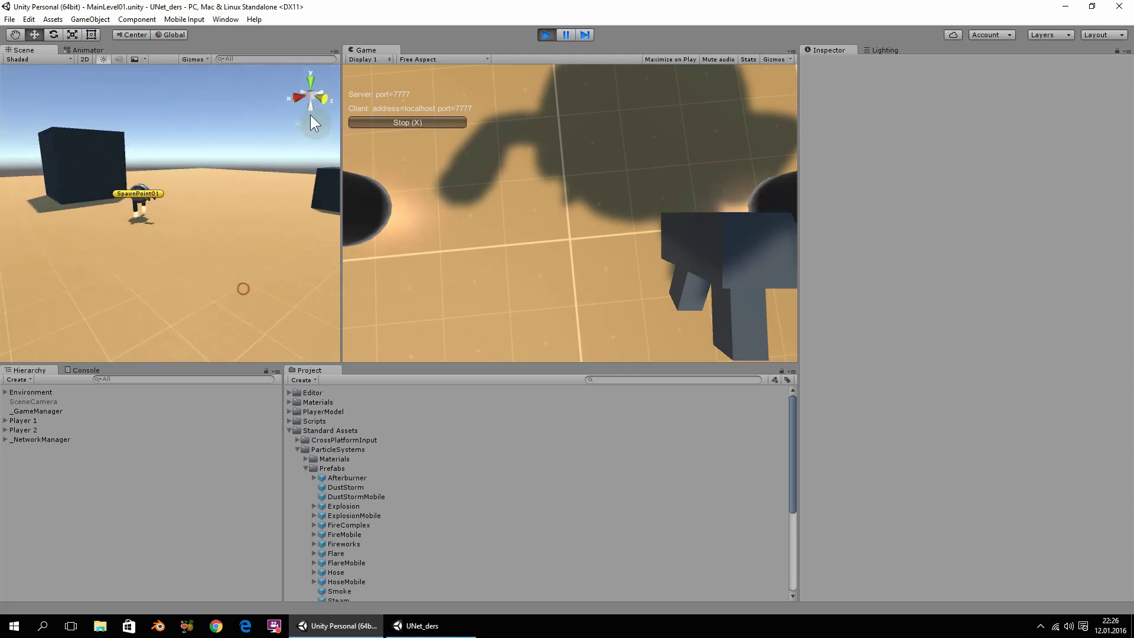
mouse_move(207, 204)
right_mouse_down()
mouse_move(451, 294)
mouse_move(291, 271)
mouse_move(187, 284)
right_mouse_up()
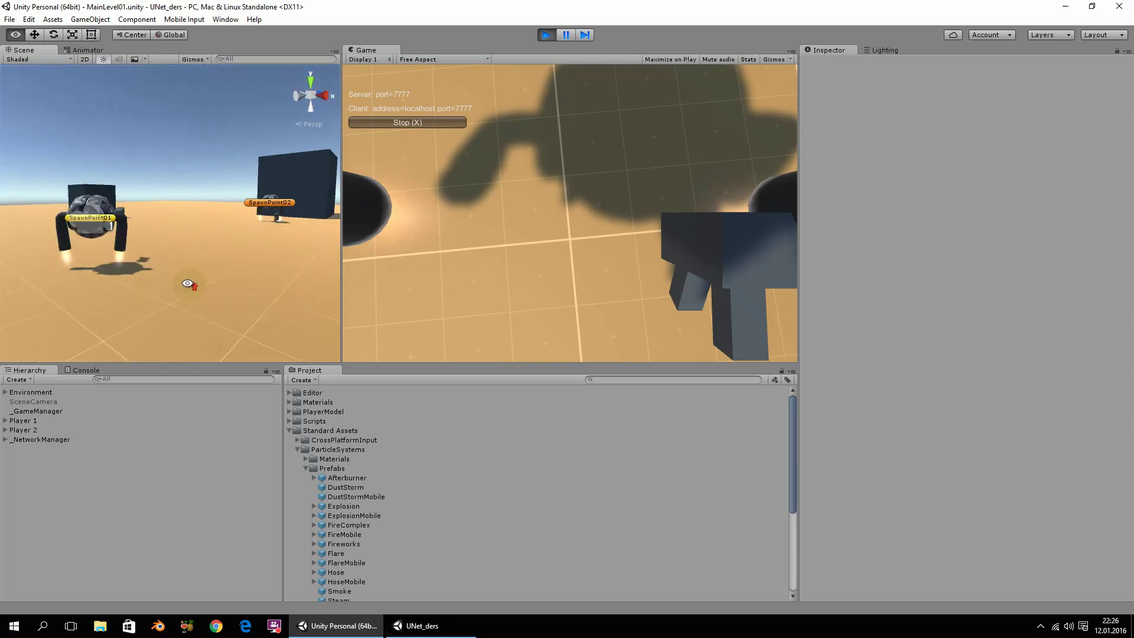
right_click_drag(187, 284, 314, 280)
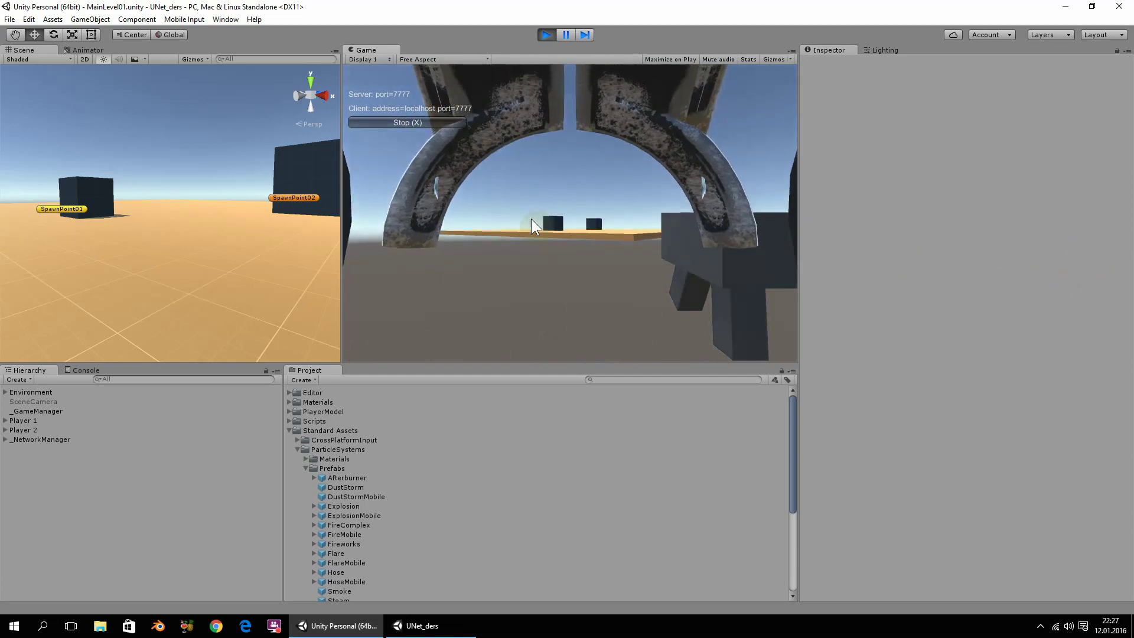
left_click(548, 35)
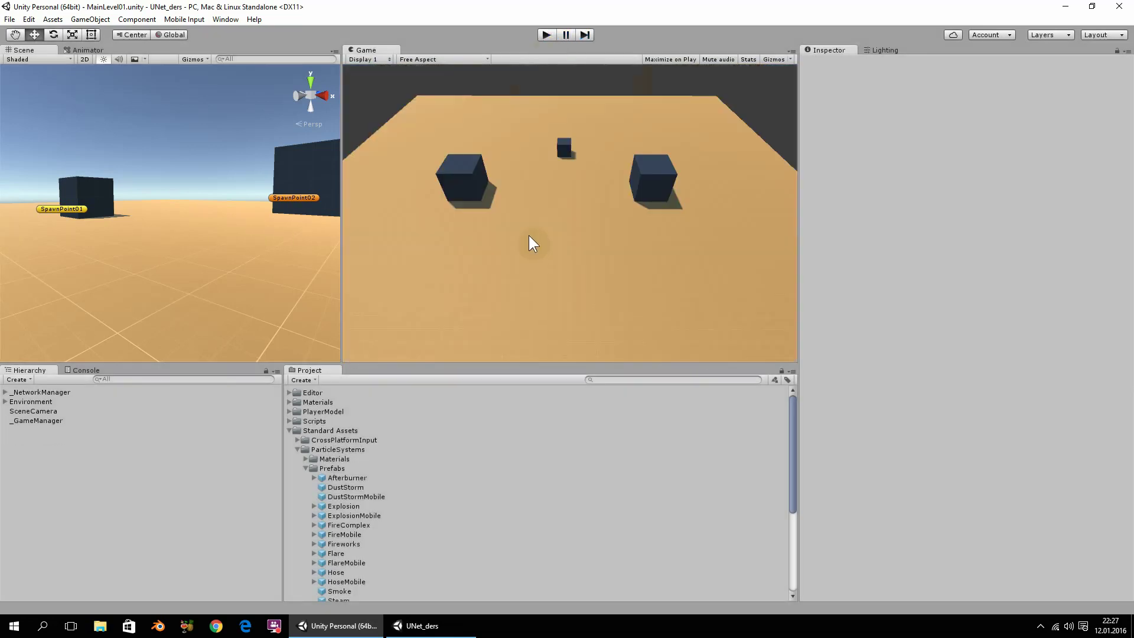